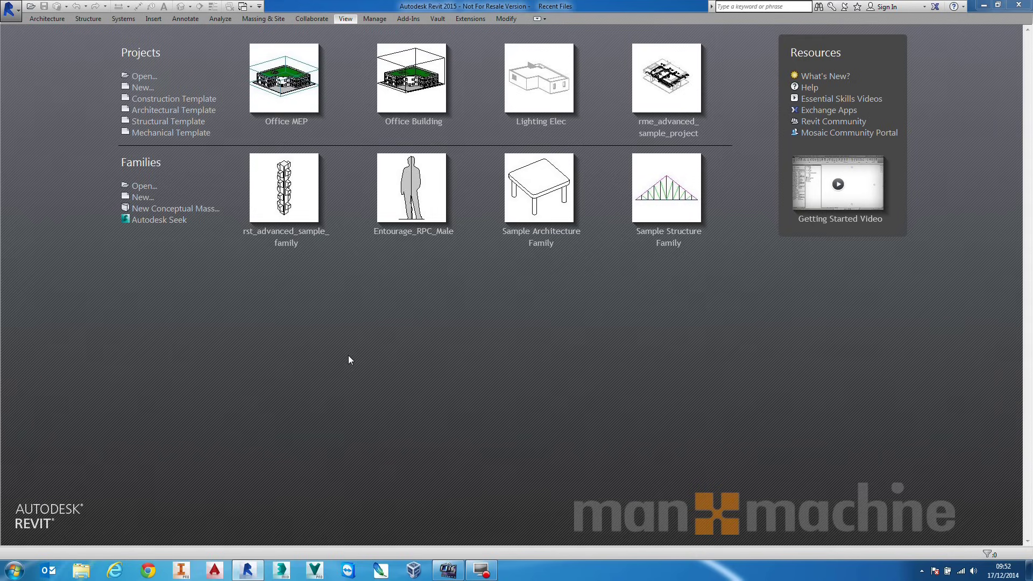
Step: Open the Office MEP sample project and orbit its 3D Co-ordination view slightly
{"action": "left_click", "coordinate": [280, 96]}
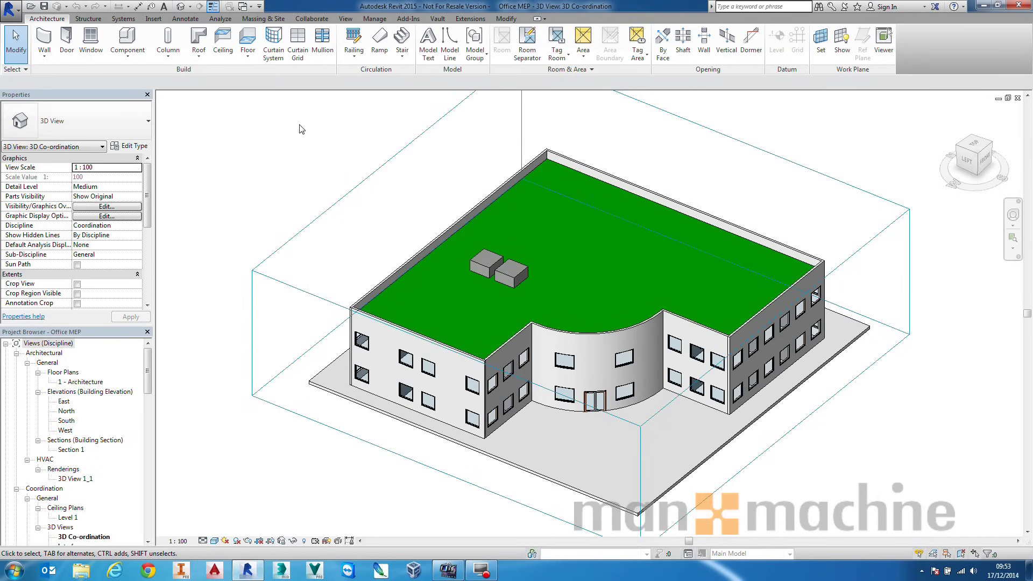
{"action": "middle_click_drag", "start_coordinate": [330, 235], "coordinate": [264, 157], "text": "shift"}
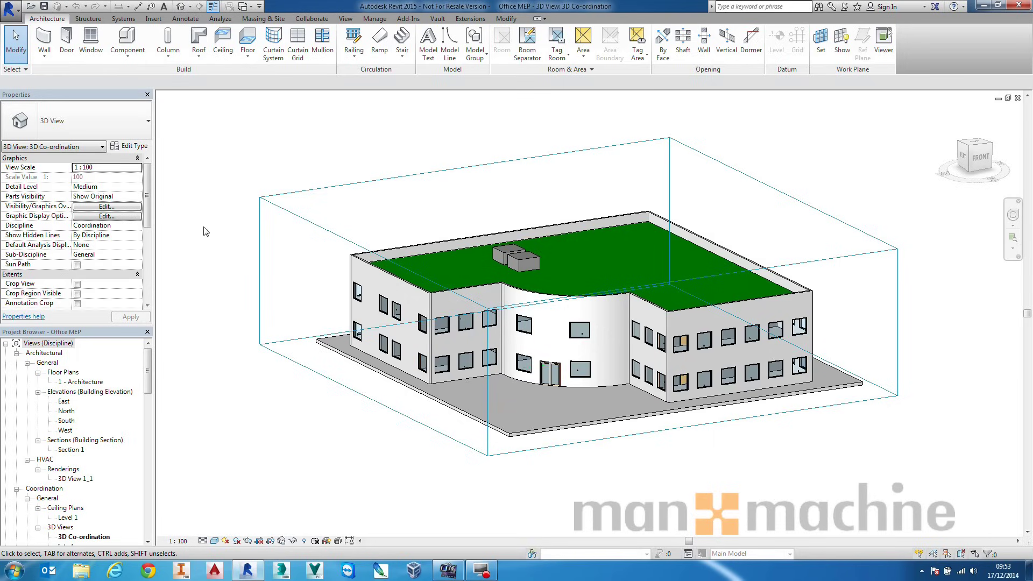
{"action": "left_click_drag", "start_coordinate": [148, 376], "coordinate": [152, 530]}
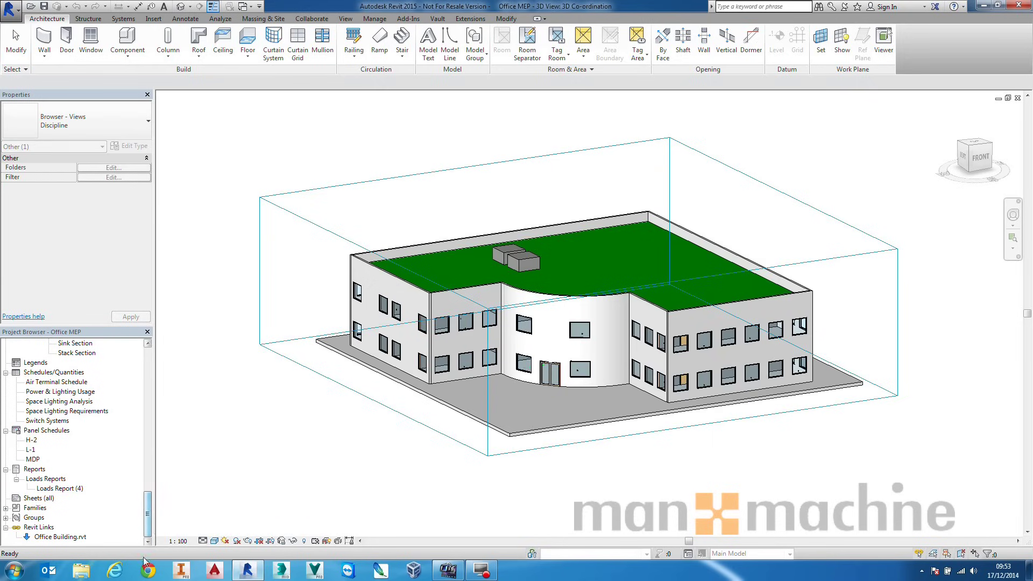
{"action": "left_click", "coordinate": [39, 528]}
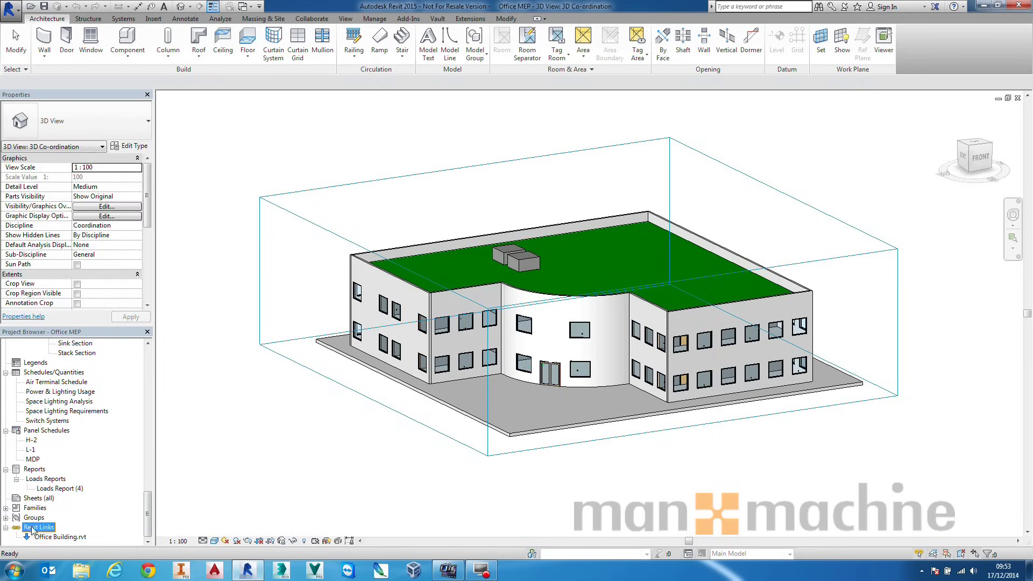
{"action": "left_click", "coordinate": [58, 537]}
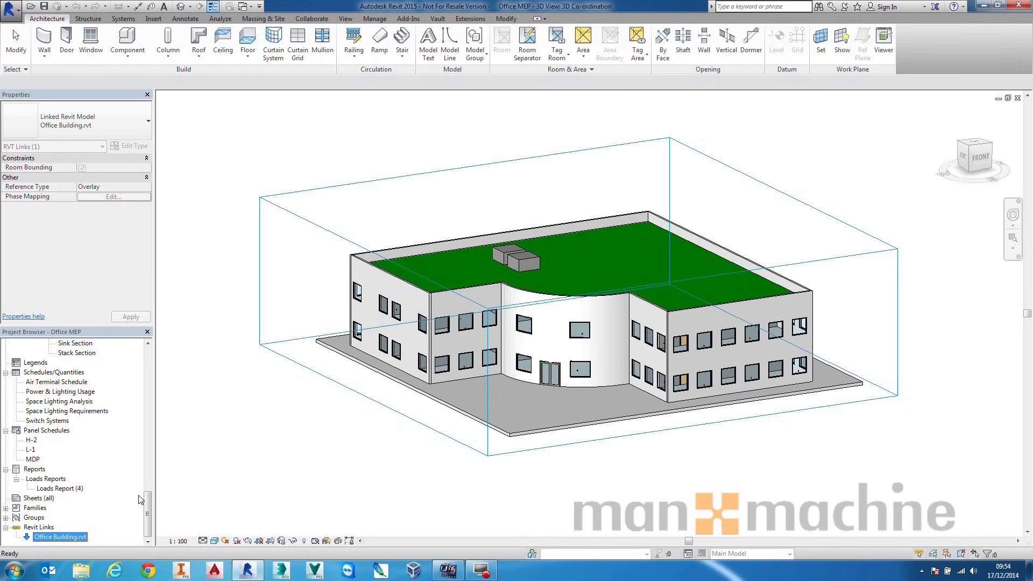
{"action": "left_click", "coordinate": [6, 527]}
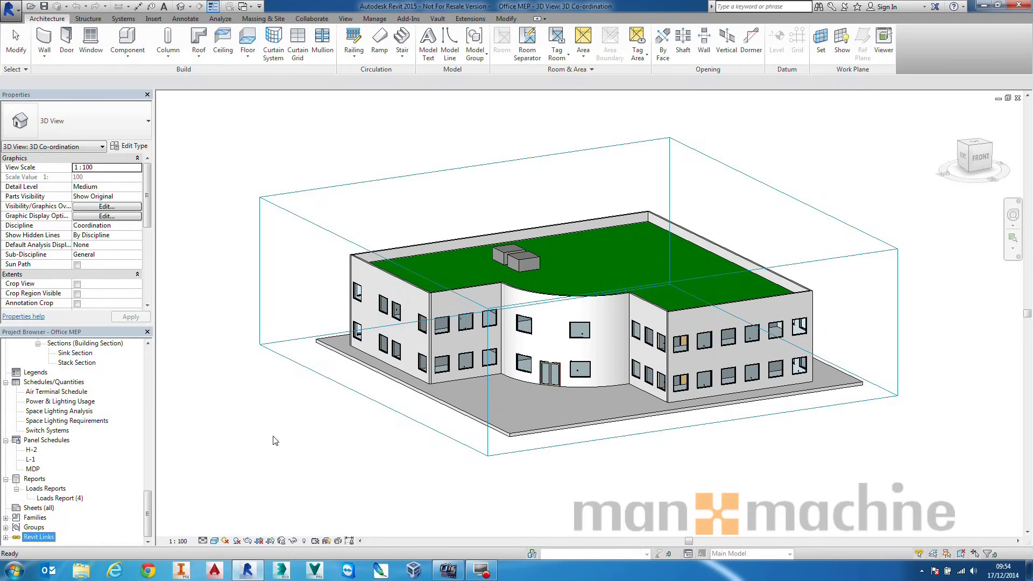
{"action": "left_click_drag", "start_coordinate": [149, 515], "coordinate": [161, 366]}
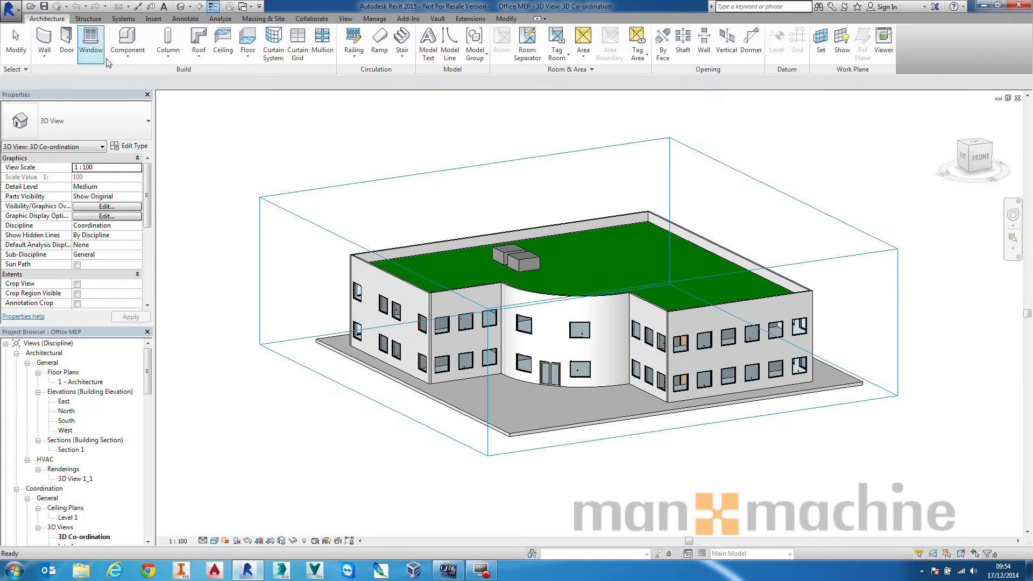
Step: Browse the Structure, Systems, Insert and Annotate ribbon tabs, ending on Systems
{"action": "left_click", "coordinate": [89, 19]}
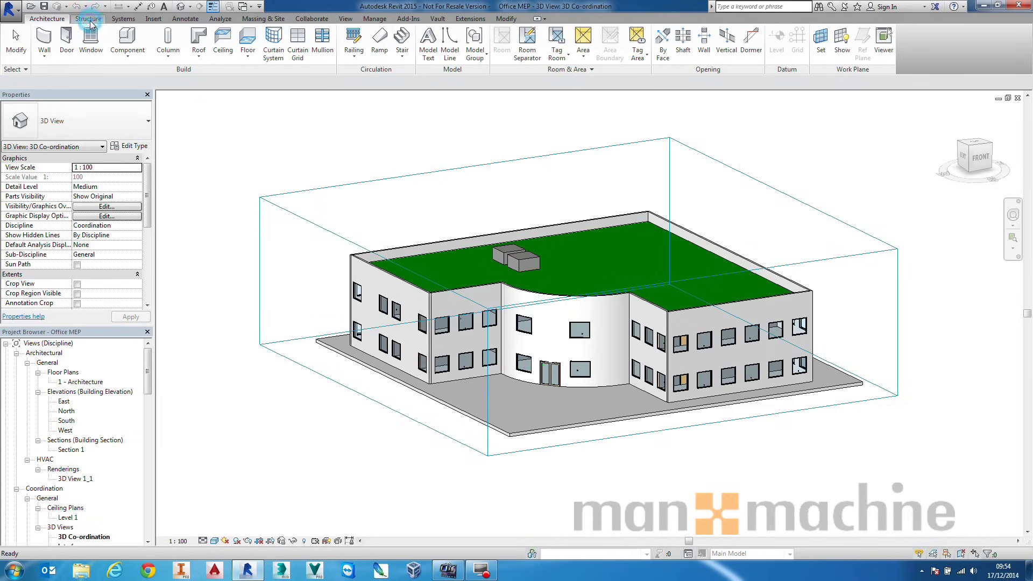
{"action": "left_click", "coordinate": [123, 20]}
{"action": "left_click", "coordinate": [153, 19]}
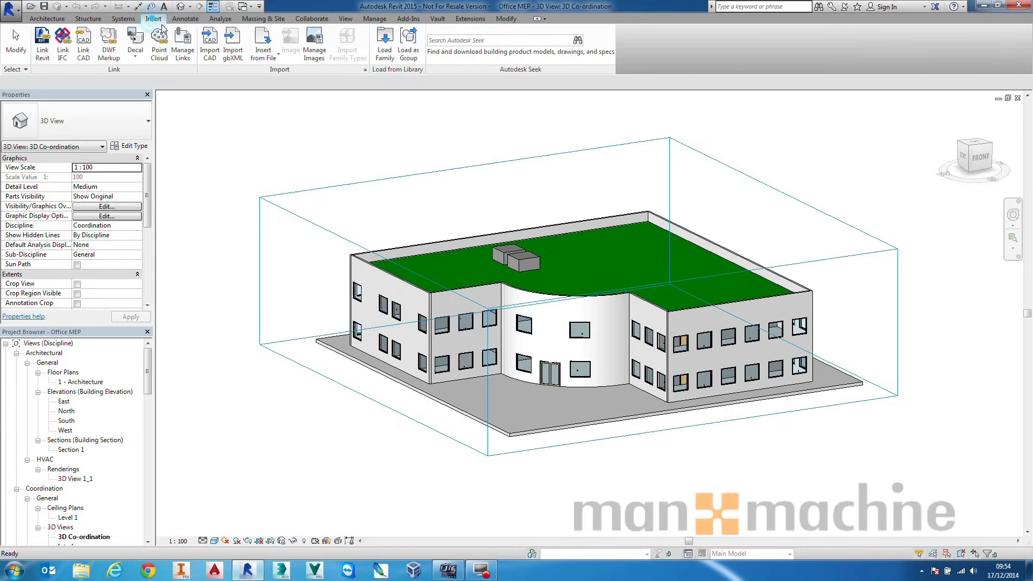
{"action": "left_click", "coordinate": [185, 20]}
{"action": "left_click", "coordinate": [153, 18]}
{"action": "left_click", "coordinate": [123, 19]}
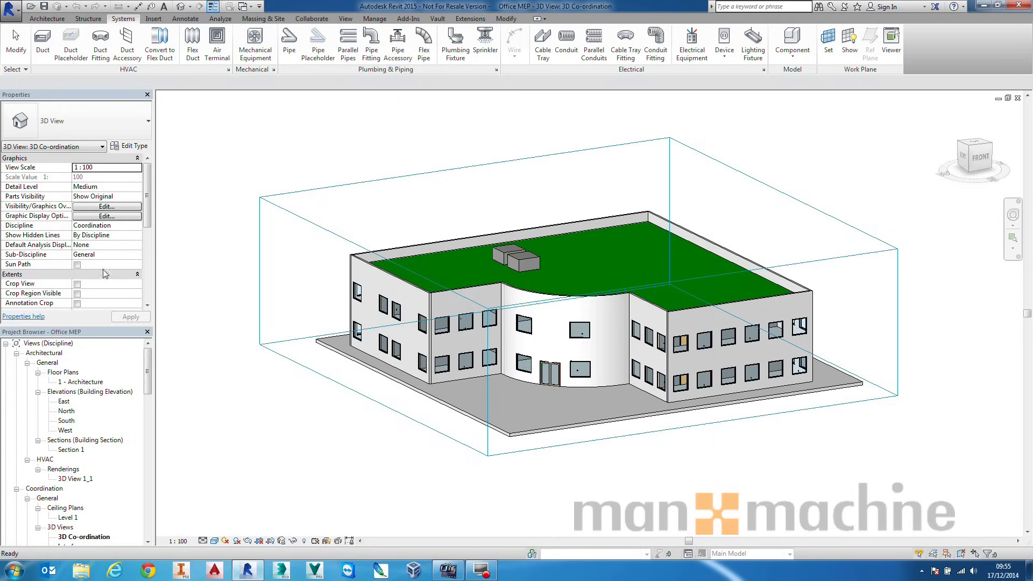
{"action": "left_click", "coordinate": [148, 374]}
{"action": "left_click_drag", "start_coordinate": [149, 372], "coordinate": [149, 425]}
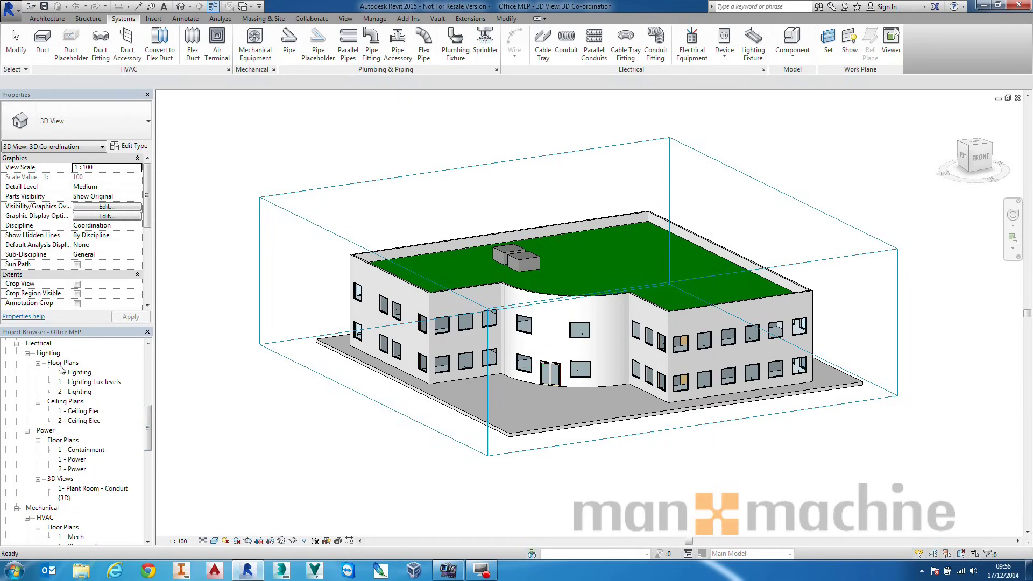
{"action": "left_click_drag", "start_coordinate": [149, 436], "coordinate": [148, 452]}
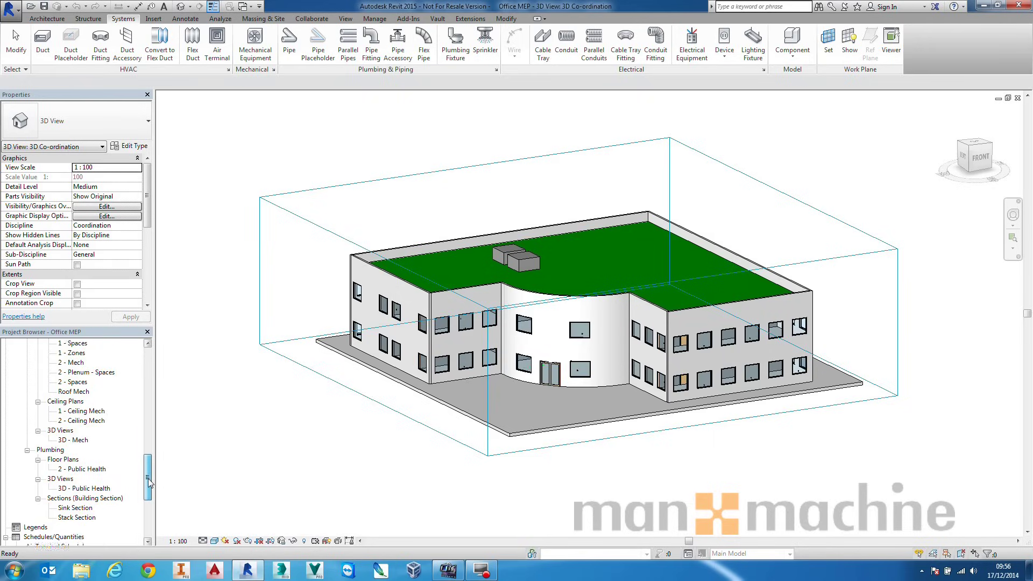
{"action": "left_click_drag", "start_coordinate": [149, 491], "coordinate": [151, 419]}
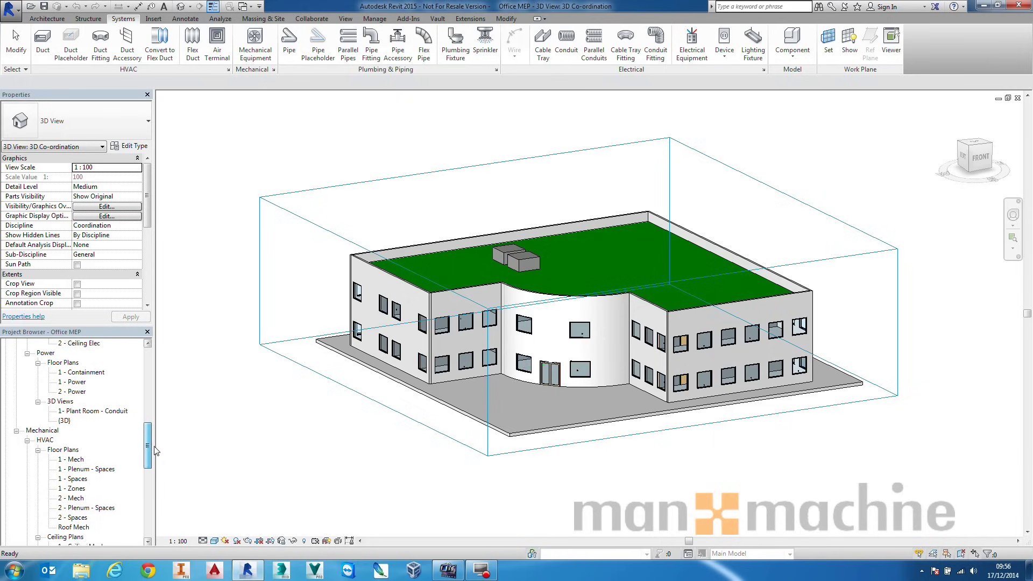
{"action": "left_click_drag", "start_coordinate": [157, 458], "coordinate": [156, 515]}
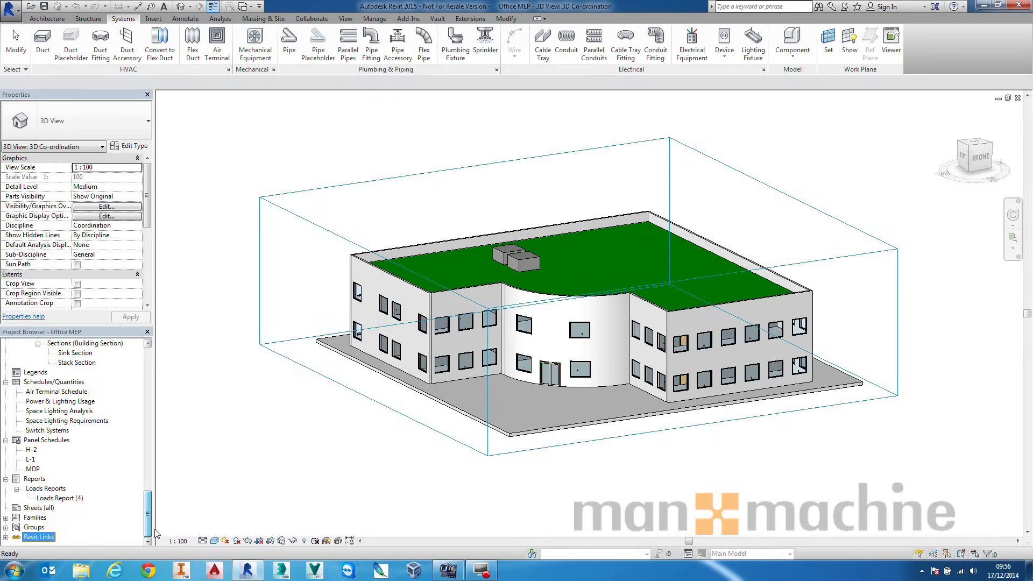
{"action": "left_click_drag", "start_coordinate": [153, 526], "coordinate": [148, 371]}
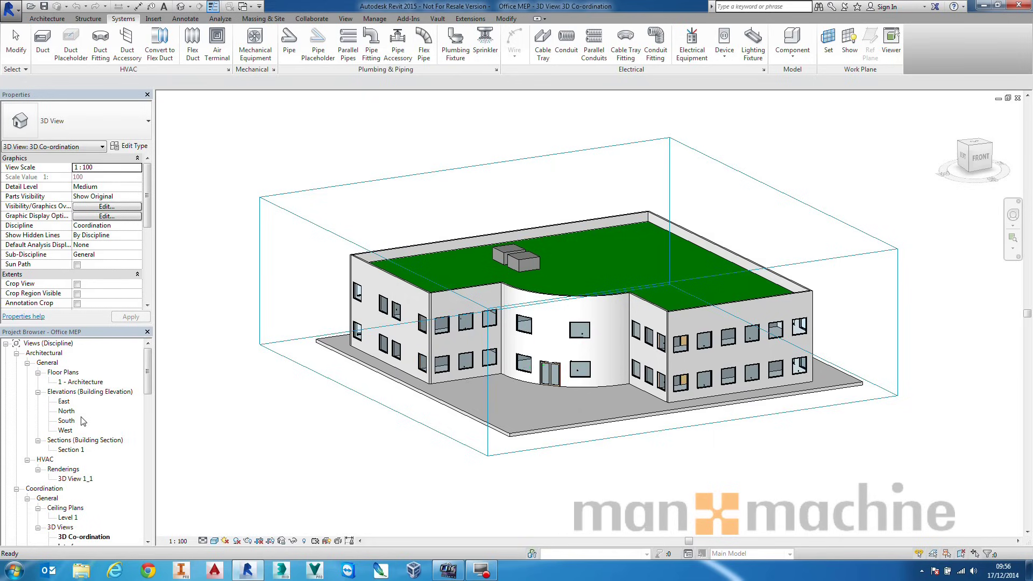
{"action": "left_click", "coordinate": [327, 463]}
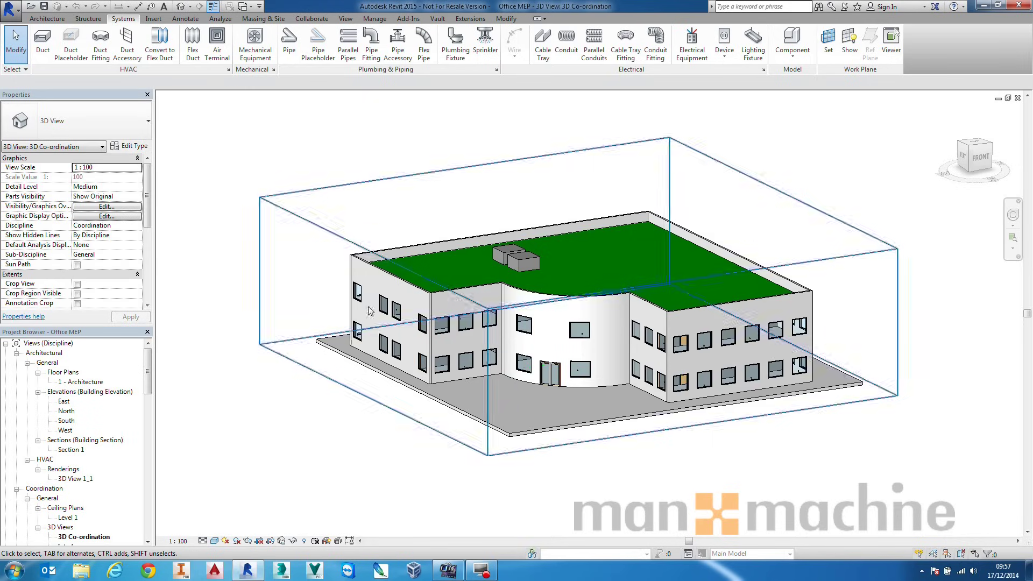
Step: Push one side of the section box inward to cut away an end of the building
{"action": "left_click", "coordinate": [324, 228]}
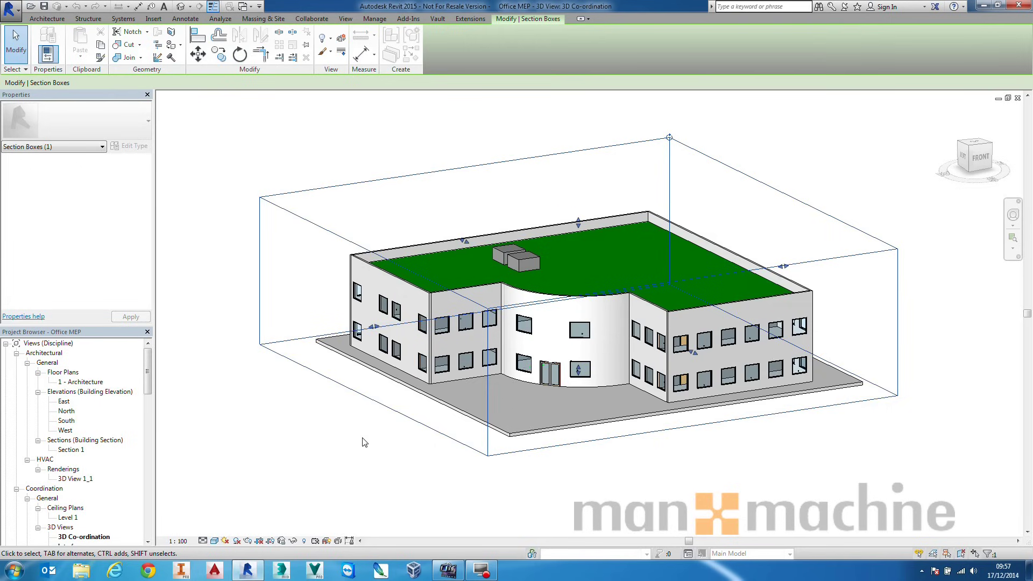
{"action": "left_click_drag", "start_coordinate": [375, 327], "coordinate": [422, 312]}
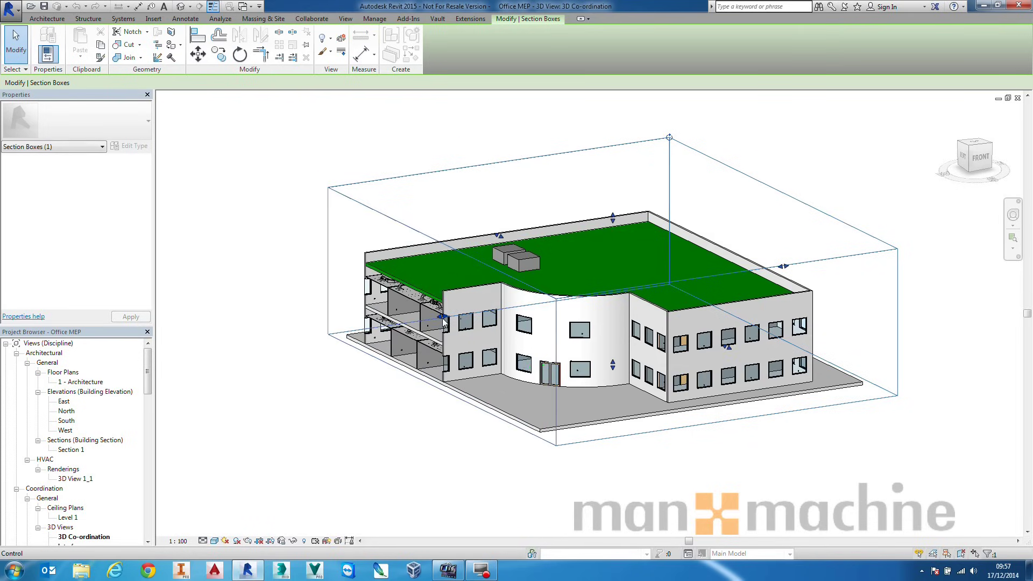
{"action": "left_click", "coordinate": [415, 398]}
Step: Lower the section box top to remove the roof, then orbit and zoom toward the ductwork
{"action": "left_click", "coordinate": [545, 304]}
{"action": "left_click_drag", "start_coordinate": [615, 239], "coordinate": [610, 294]}
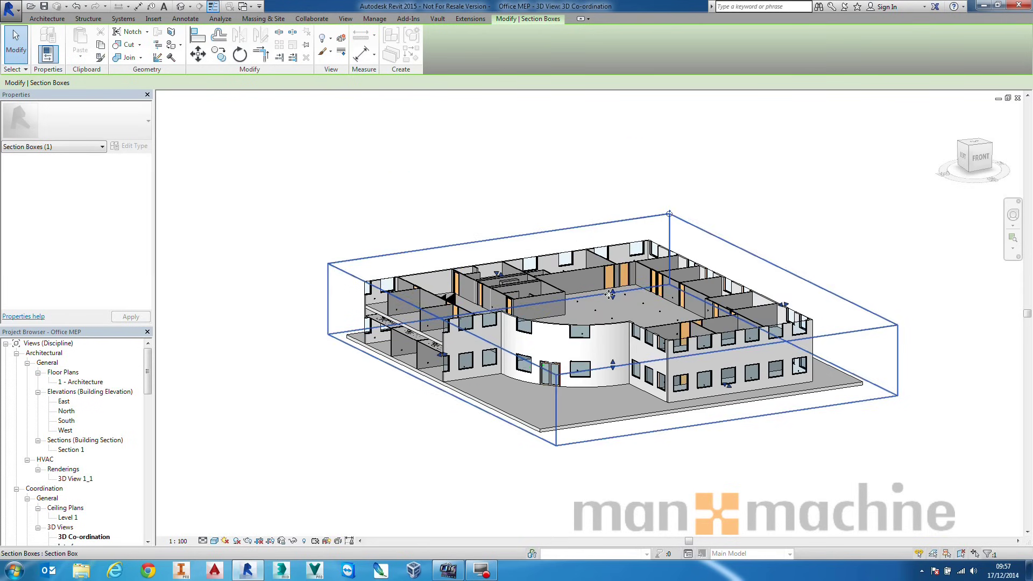
{"action": "left_click", "coordinate": [422, 399]}
{"action": "middle_click_drag", "start_coordinate": [461, 396], "coordinate": [508, 371], "text": "shift"}
{"action": "scroll", "coordinate": [515, 354], "scroll_direction": "up", "scroll_amount": 5}
{"action": "scroll", "coordinate": [515, 354], "scroll_direction": "up", "scroll_amount": 3}
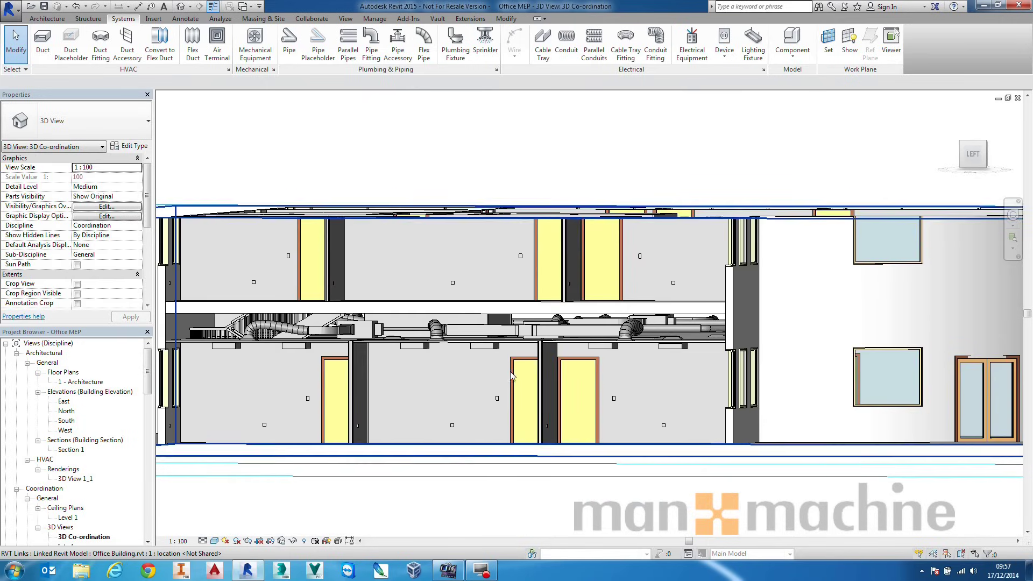
Step: Temporarily isolate the upper-floor wall switch with HI
{"action": "scroll", "coordinate": [524, 331], "scroll_direction": "up", "scroll_amount": 2}
{"action": "scroll", "coordinate": [524, 332], "scroll_direction": "up", "scroll_amount": 2}
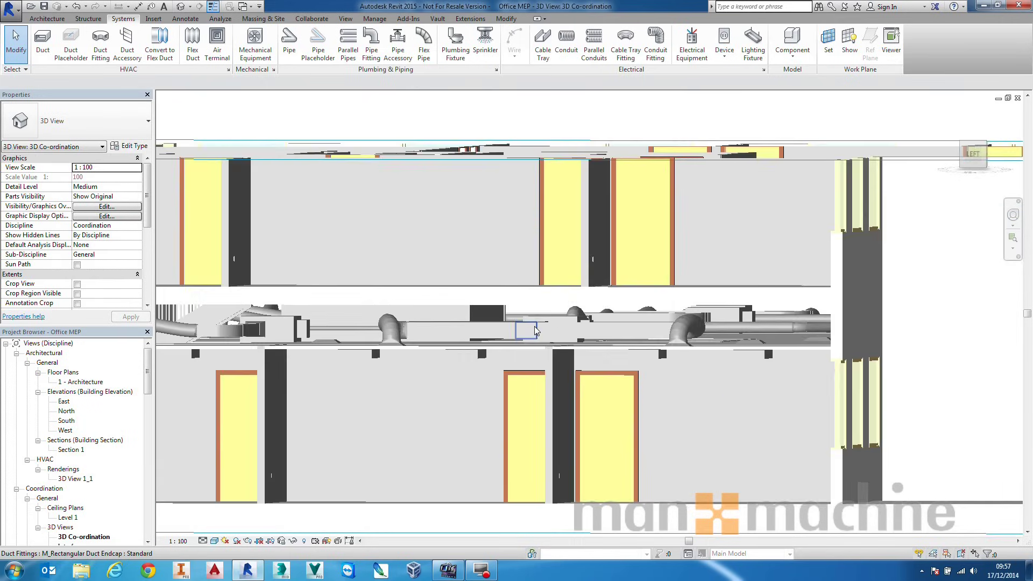
{"action": "scroll", "coordinate": [535, 330], "scroll_direction": "down", "scroll_amount": 2}
{"action": "middle_click_drag", "start_coordinate": [535, 330], "coordinate": [585, 418], "text": "shift"}
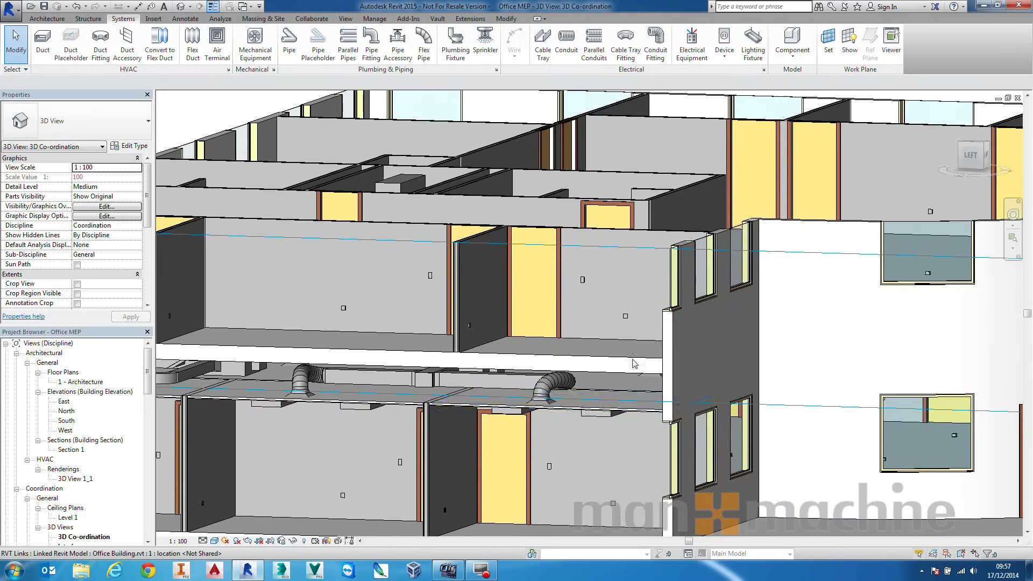
{"action": "left_click", "coordinate": [582, 280]}
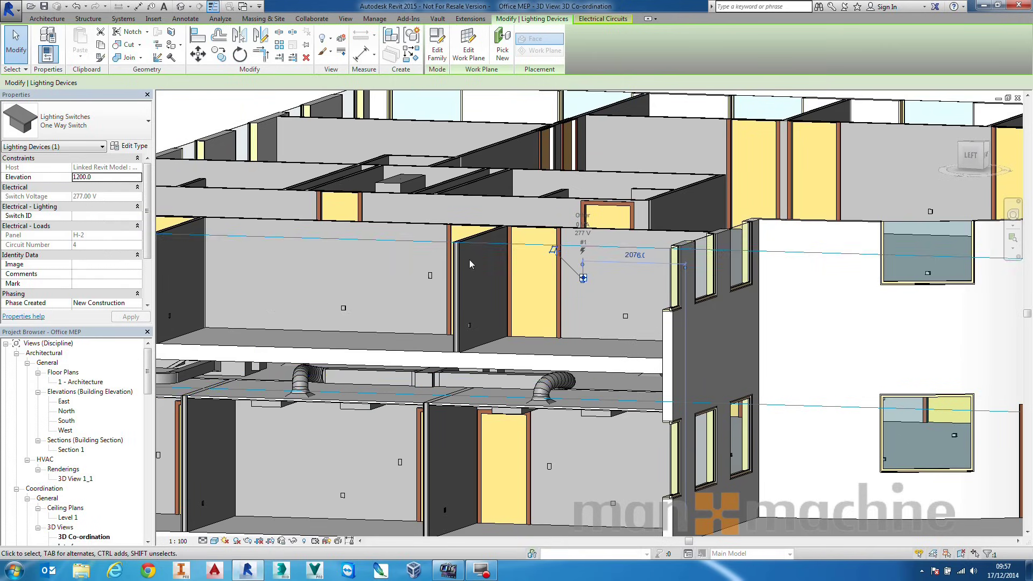
{"action": "key", "text": "h"}
{"action": "key", "text": "i"}
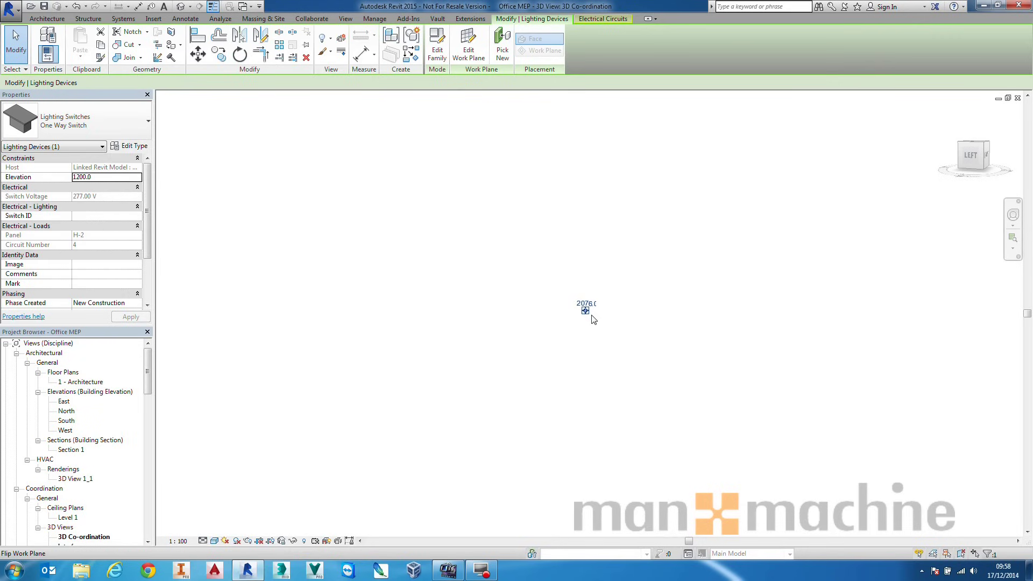
{"action": "middle_click_drag", "start_coordinate": [592, 320], "coordinate": [596, 337]}
Step: Reset the temporary isolation with HR and orbit to a raised corner view of the building
{"action": "key", "text": "h"}
{"action": "key", "text": "r"}
{"action": "middle_click", "coordinate": [585, 373]}
{"action": "middle_click_drag", "start_coordinate": [699, 249], "coordinate": [342, 155], "text": "shift"}
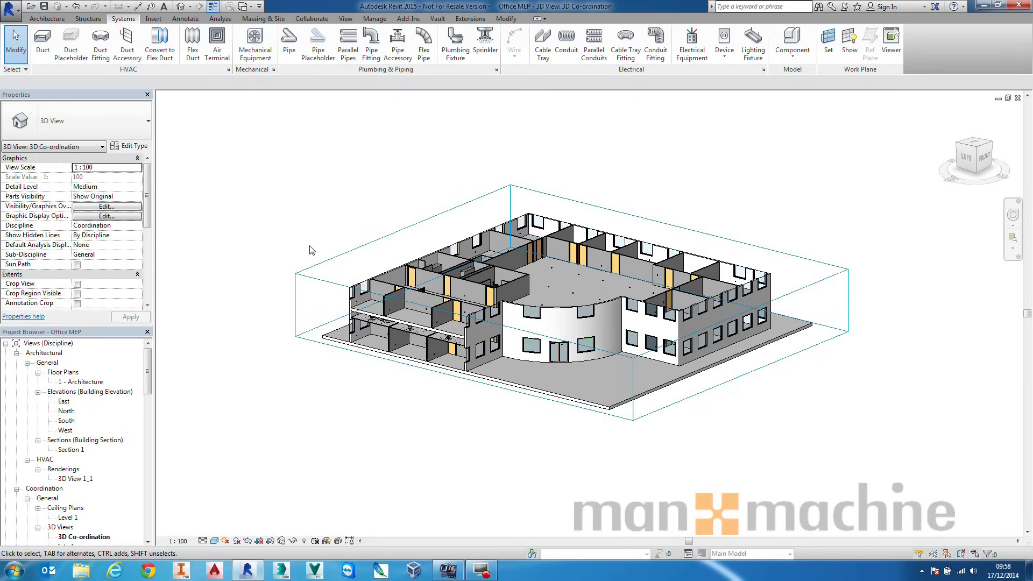
Step: Open the 1 - Mech HVAC floor plan and centre its main duct runs
{"action": "left_click_drag", "start_coordinate": [150, 369], "coordinate": [156, 466]}
{"action": "left_click", "coordinate": [63, 382]}
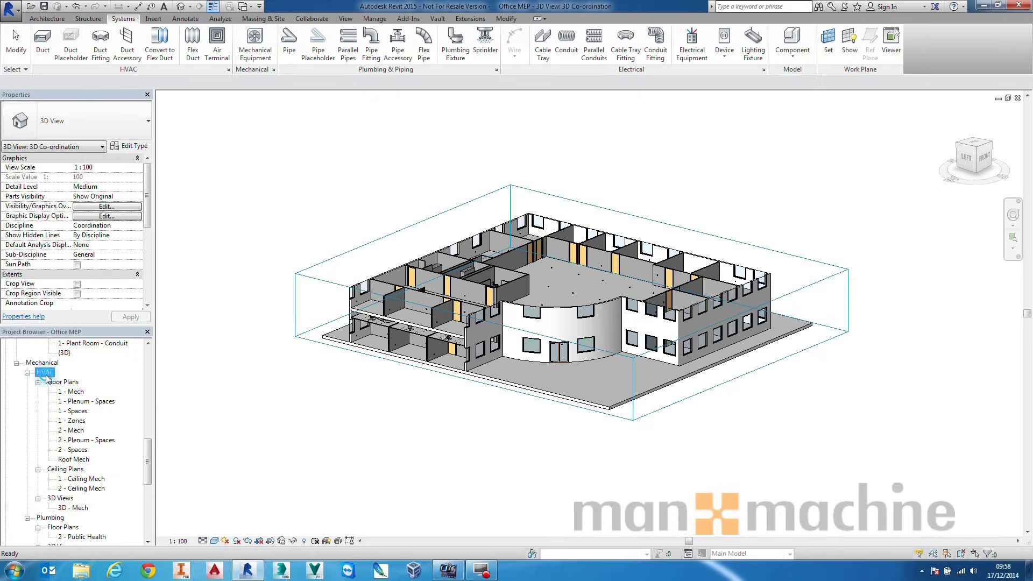
{"action": "left_click", "coordinate": [71, 392]}
{"action": "double_click", "coordinate": [79, 393]}
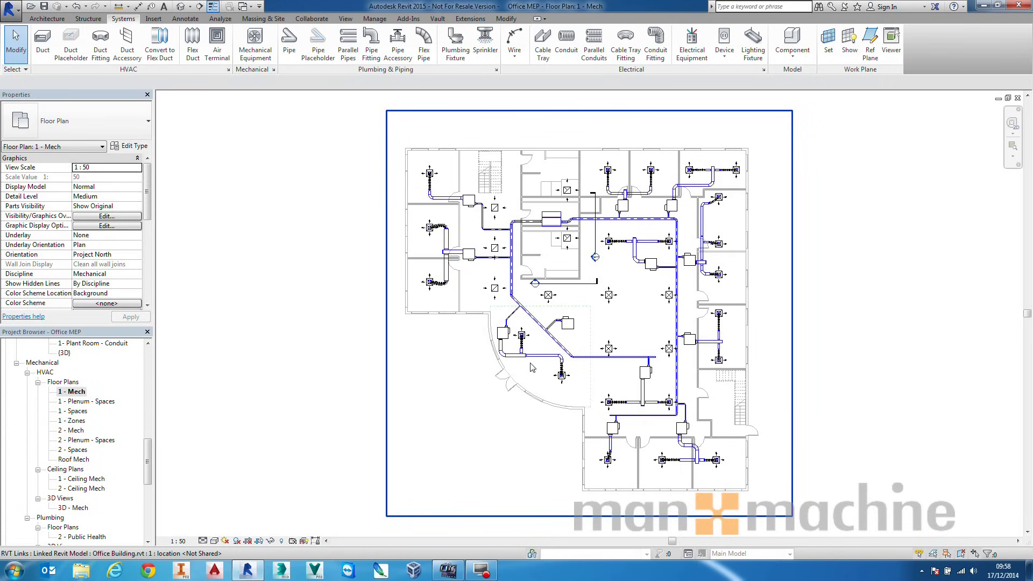
{"action": "scroll", "coordinate": [557, 330], "scroll_direction": "up", "scroll_amount": 4}
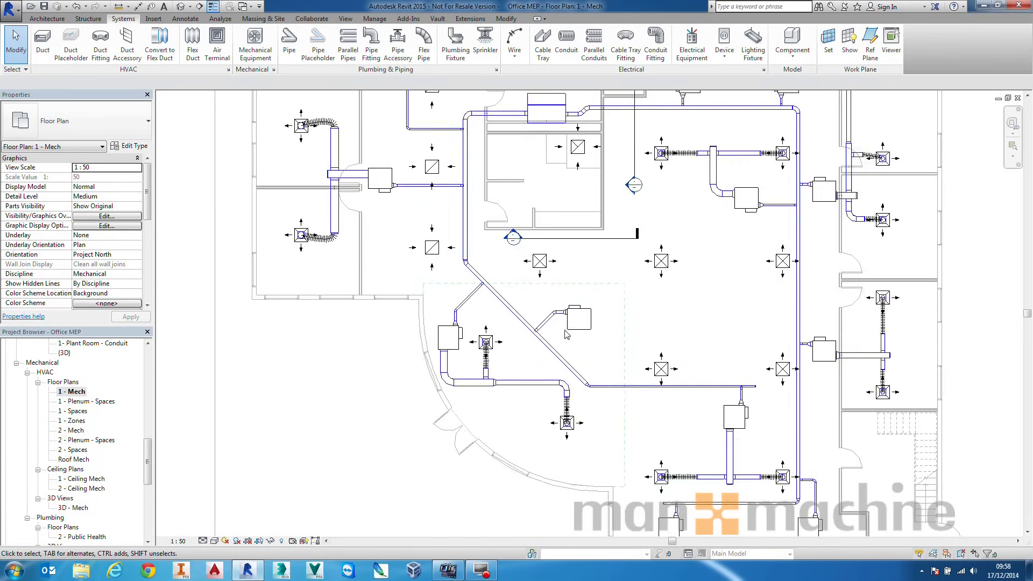
{"action": "middle_click_drag", "start_coordinate": [440, 248], "coordinate": [412, 362]}
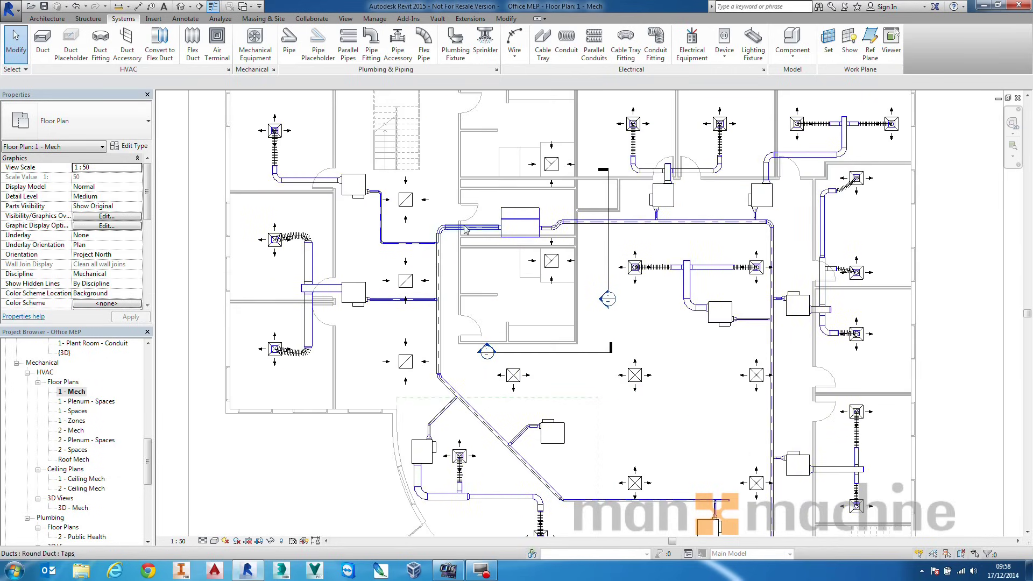
{"action": "middle_click_drag", "start_coordinate": [484, 391], "coordinate": [443, 342]}
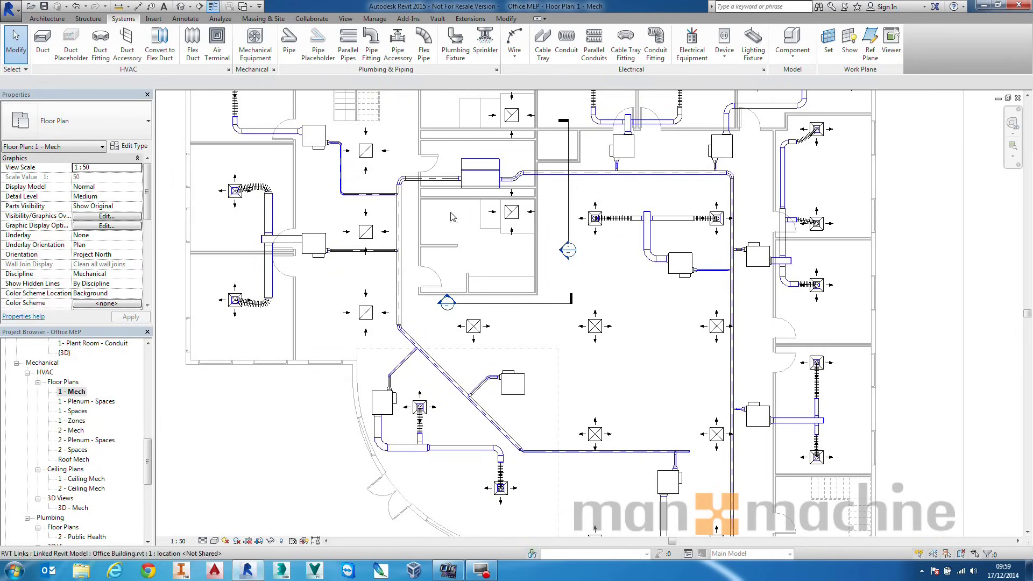
{"action": "left_click", "coordinate": [254, 40]}
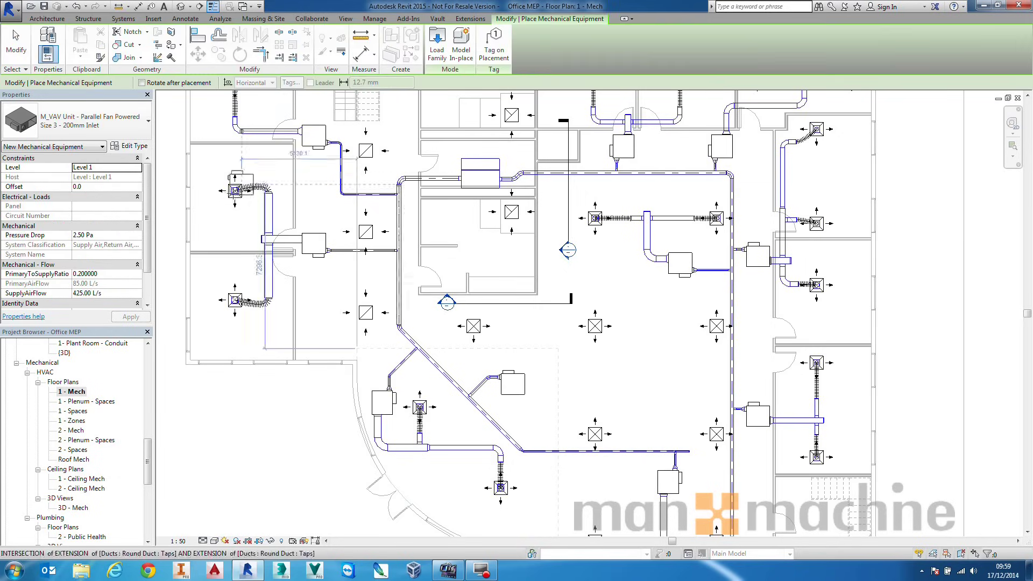
{"action": "left_click", "coordinate": [143, 126]}
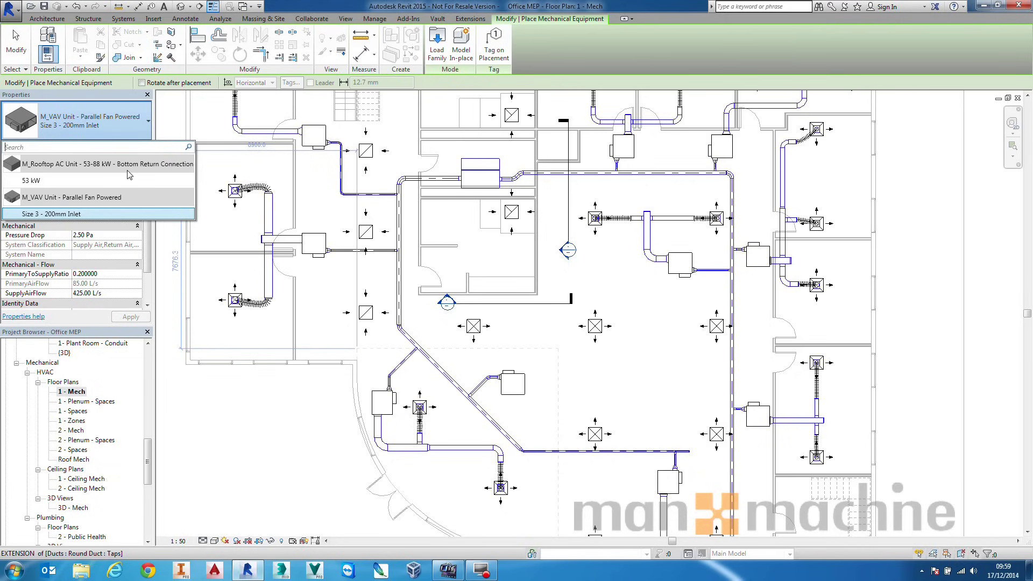
{"action": "left_click", "coordinate": [142, 129]}
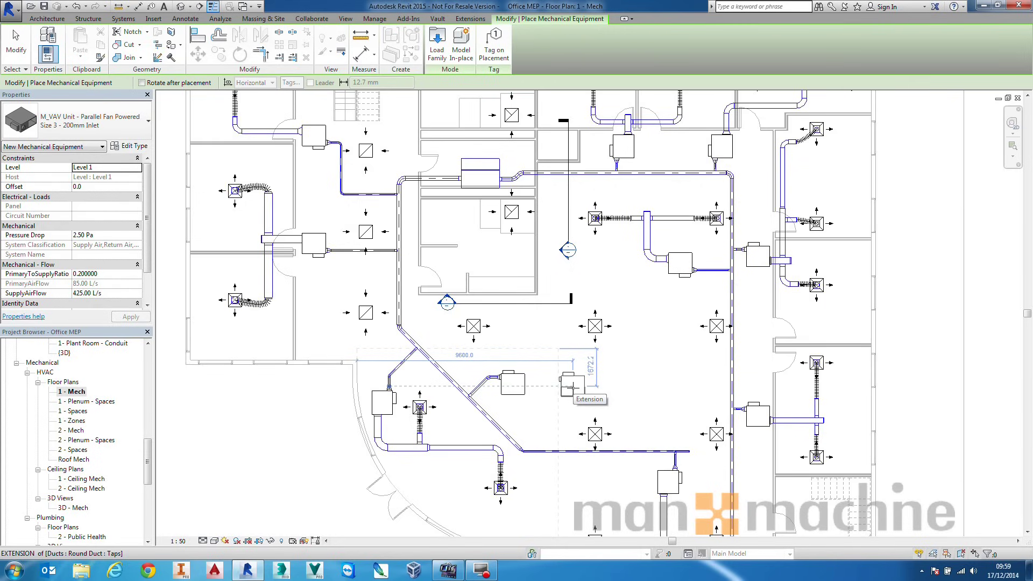
{"action": "key", "text": "Escape"}
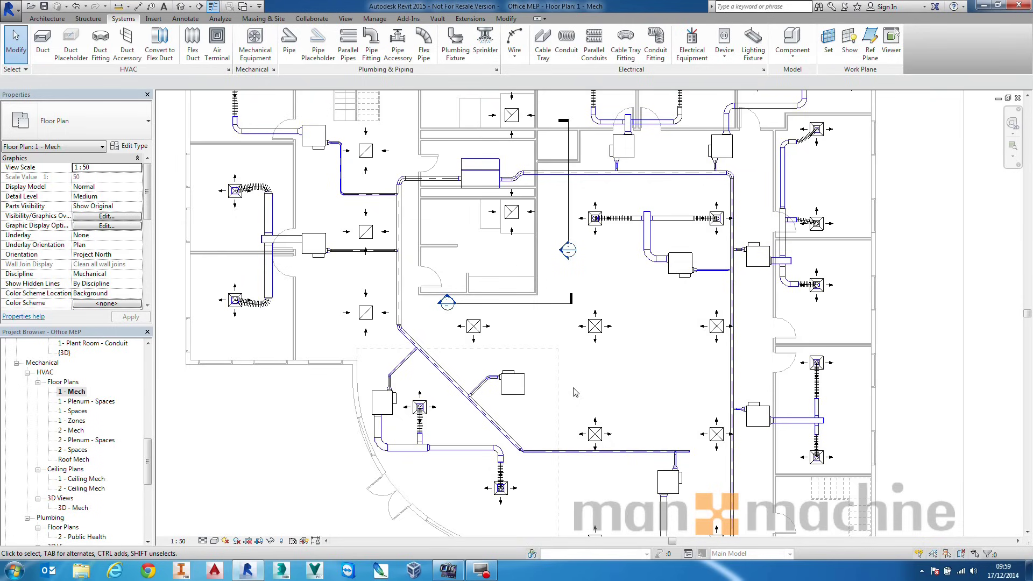
{"action": "left_click", "coordinate": [218, 42]}
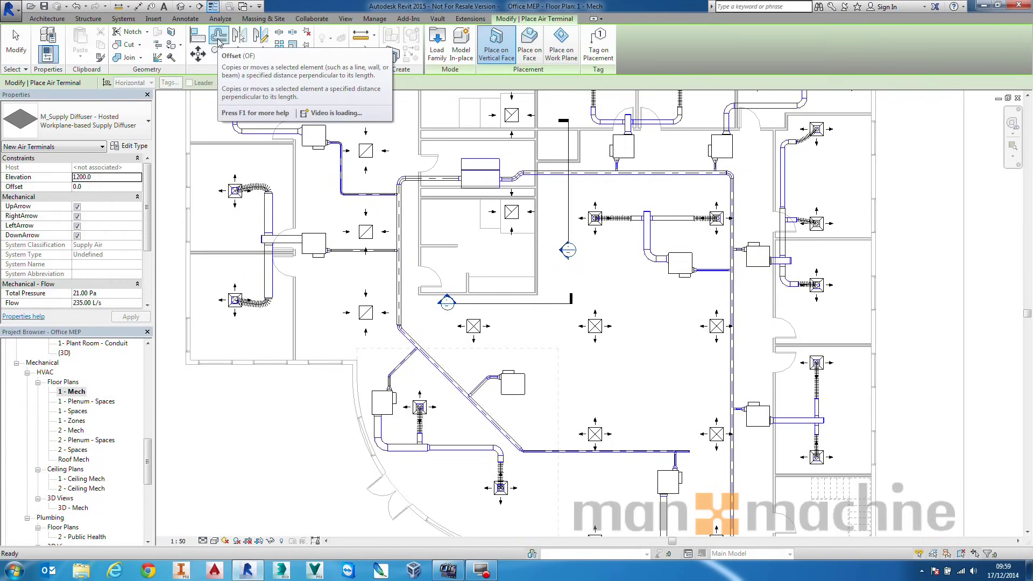
{"action": "left_click", "coordinate": [138, 130]}
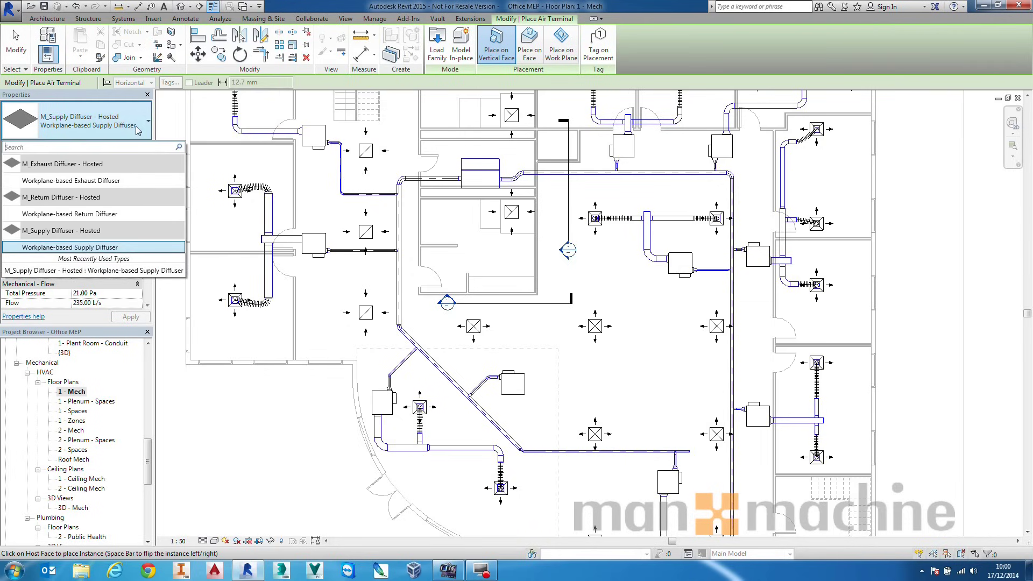
{"action": "left_click", "coordinate": [138, 131]}
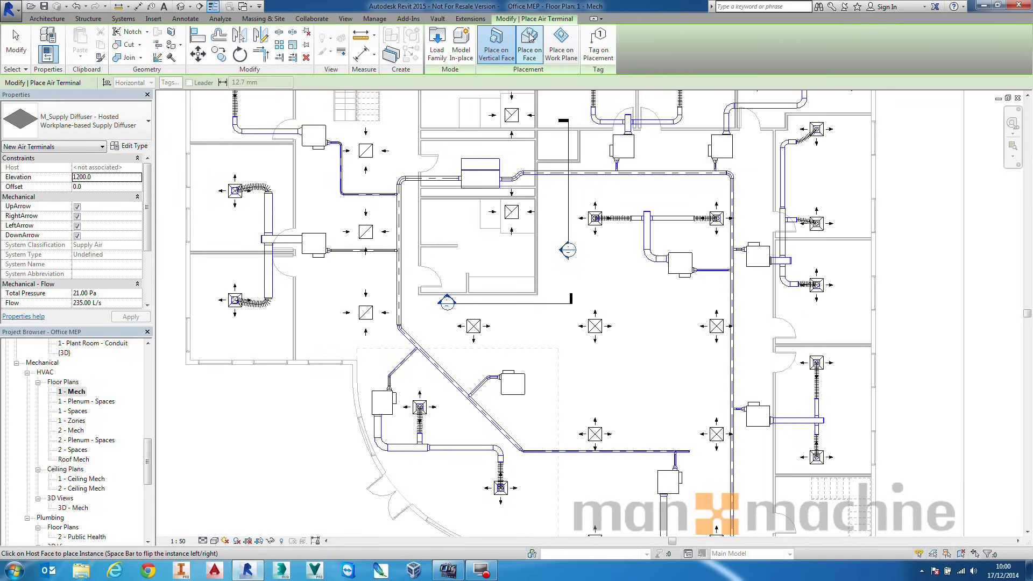
{"action": "left_click", "coordinate": [540, 58]}
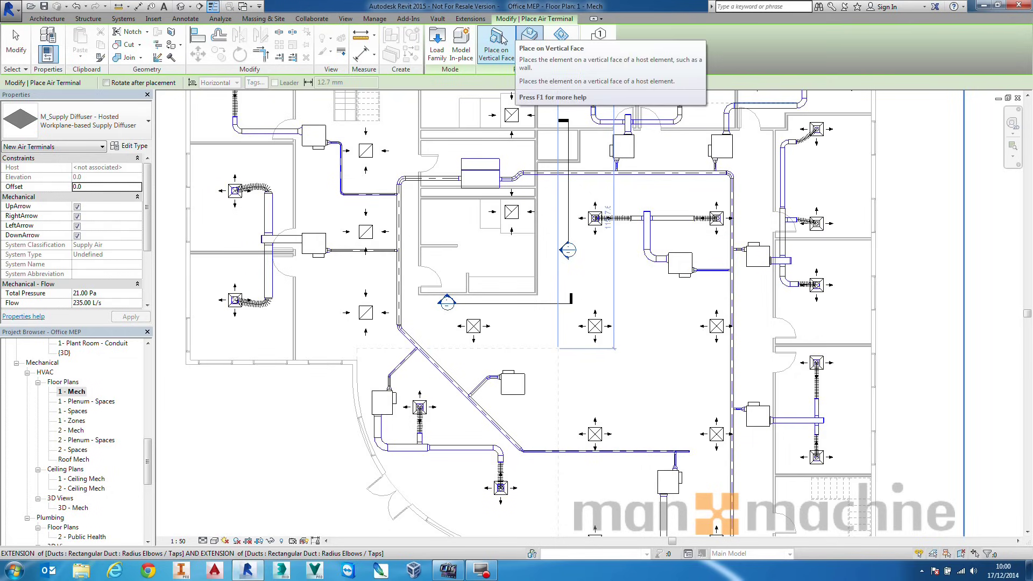
{"action": "key", "text": "Escape"}
{"action": "key", "text": "Escape"}
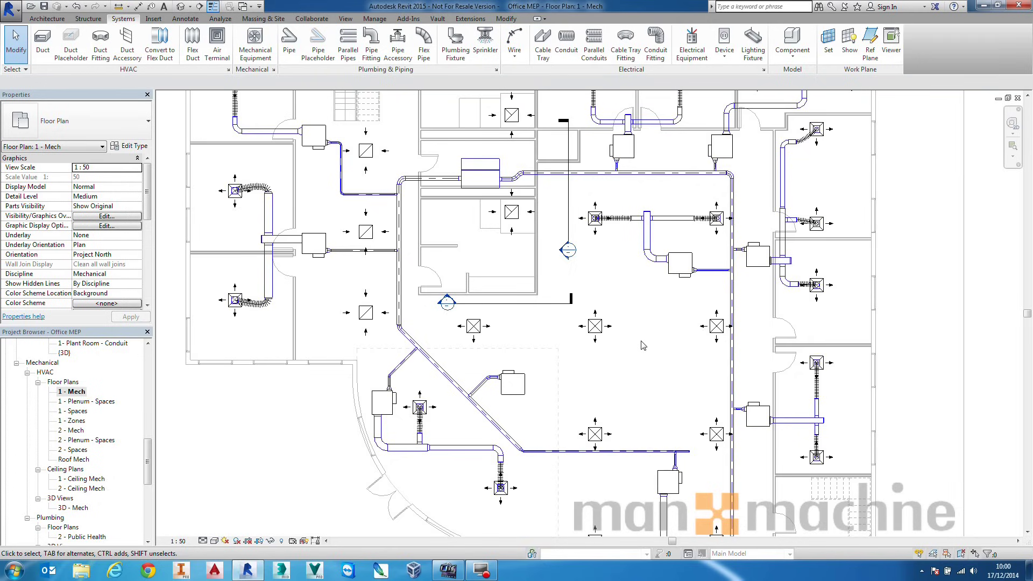
Step: Zoom onto the top-left supply diffuser and scroll the Project Browser down to Schedules/Quantities
{"action": "middle_click_drag", "start_coordinate": [384, 219], "coordinate": [632, 440]}
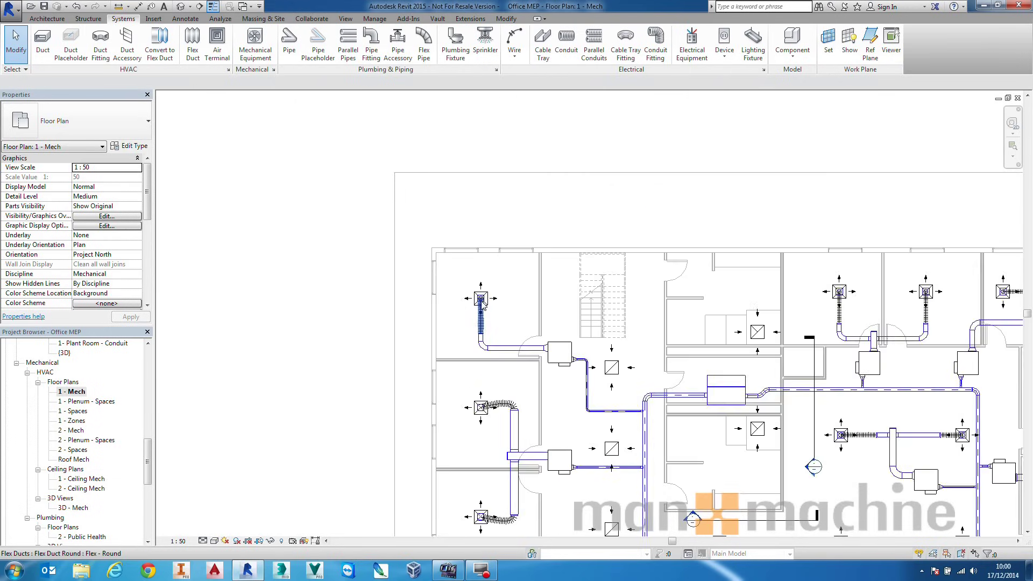
{"action": "scroll", "coordinate": [483, 307], "scroll_direction": "up", "scroll_amount": 4}
{"action": "scroll", "coordinate": [482, 306], "scroll_direction": "up", "scroll_amount": 1}
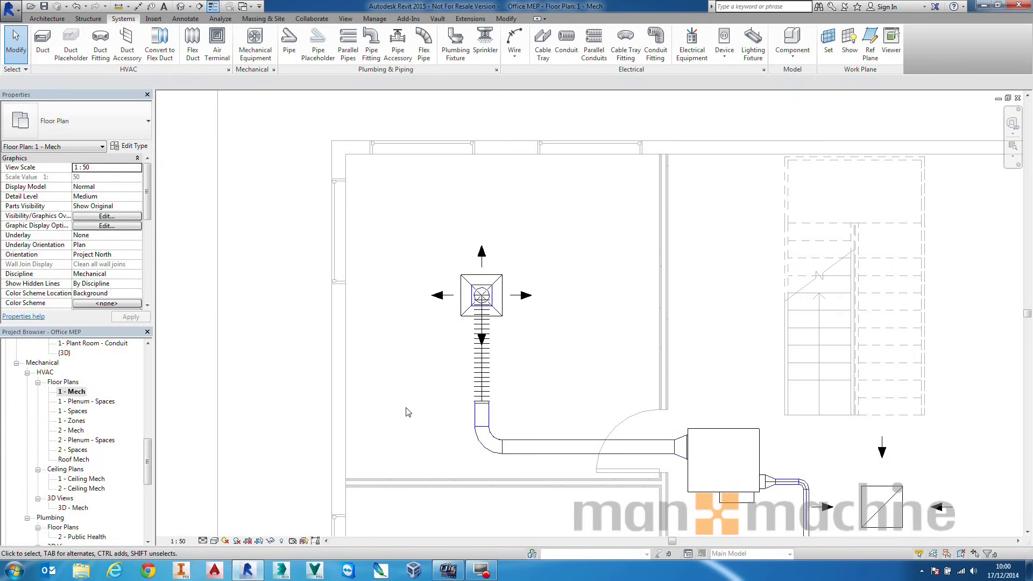
{"action": "left_click_drag", "start_coordinate": [148, 466], "coordinate": [147, 502]}
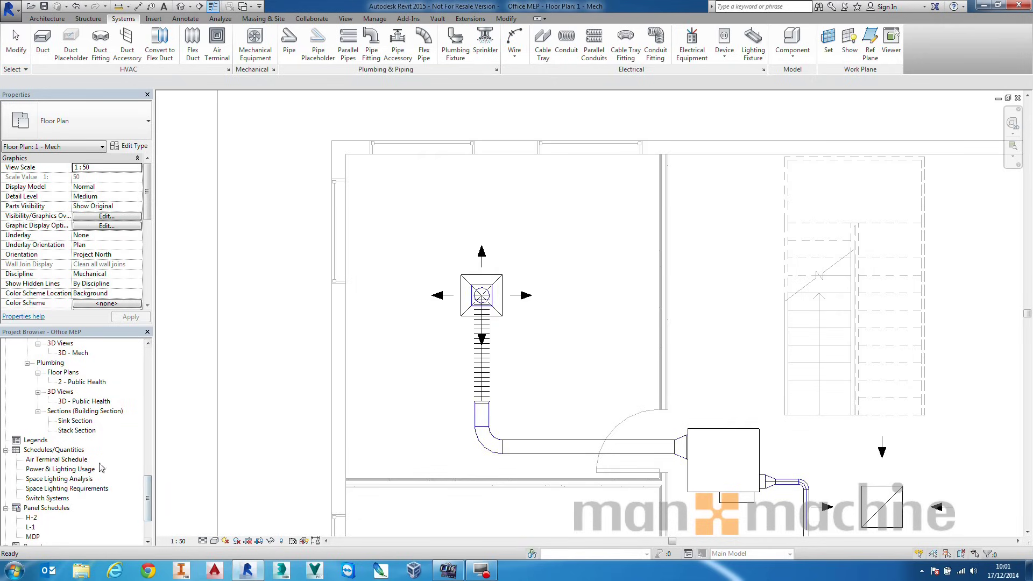
Step: Open the Air Terminal Schedule and tile it beside the 1 - Mech floor plan with WT
{"action": "left_click", "coordinate": [54, 460]}
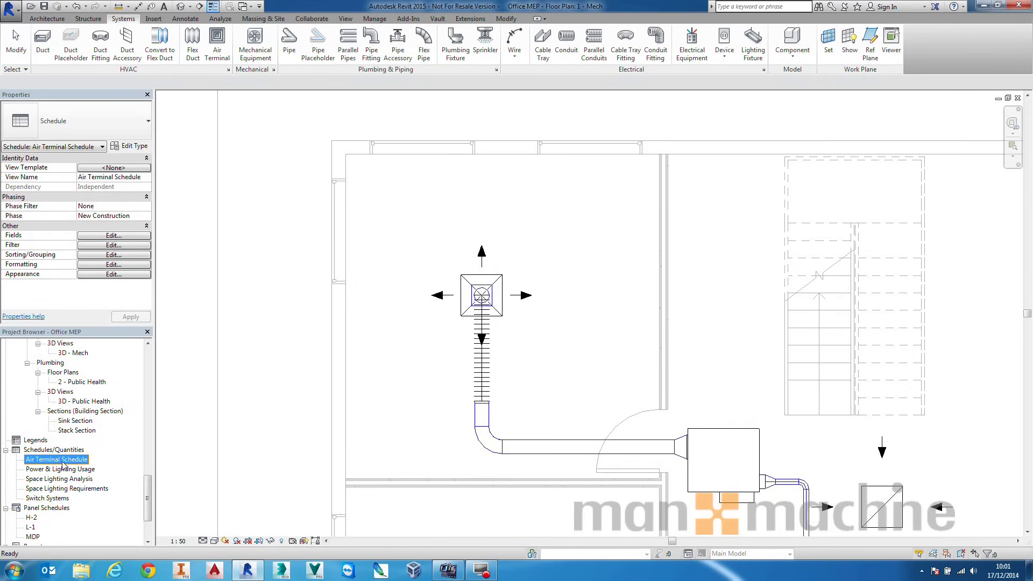
{"action": "double_click", "coordinate": [62, 461]}
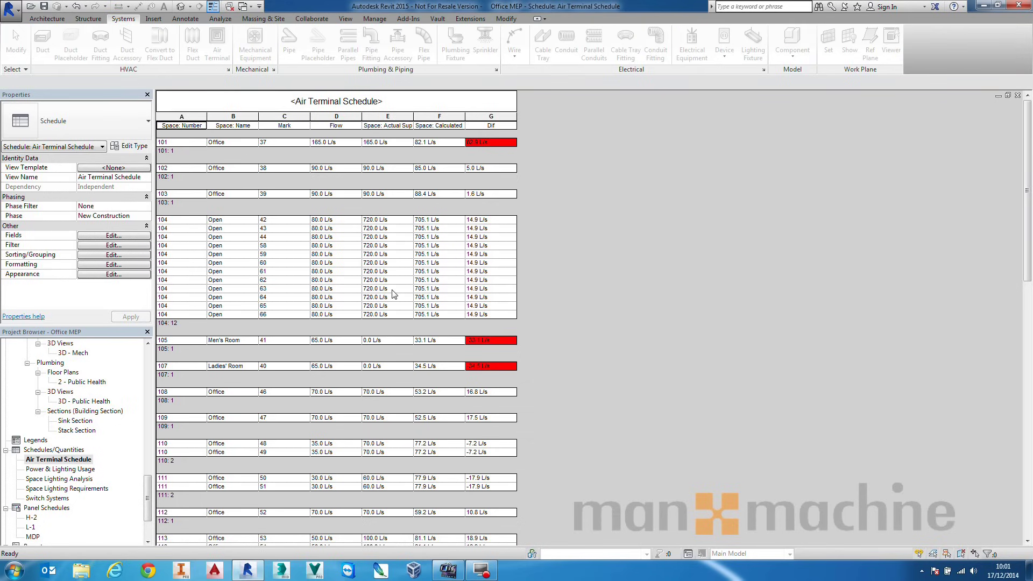
{"action": "key", "text": "ctrl+Tab"}
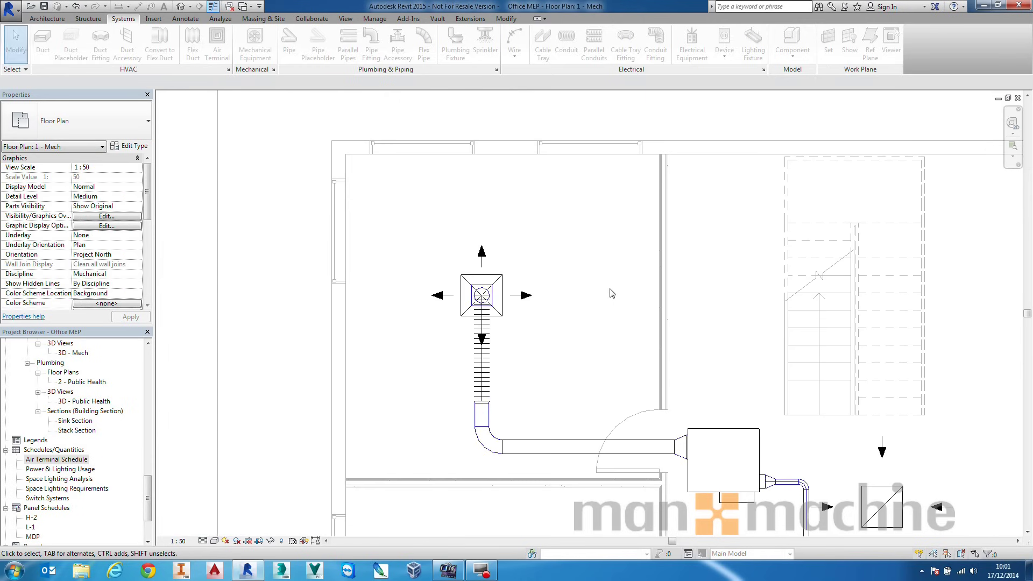
{"action": "key", "text": "w"}
{"action": "key", "text": "t"}
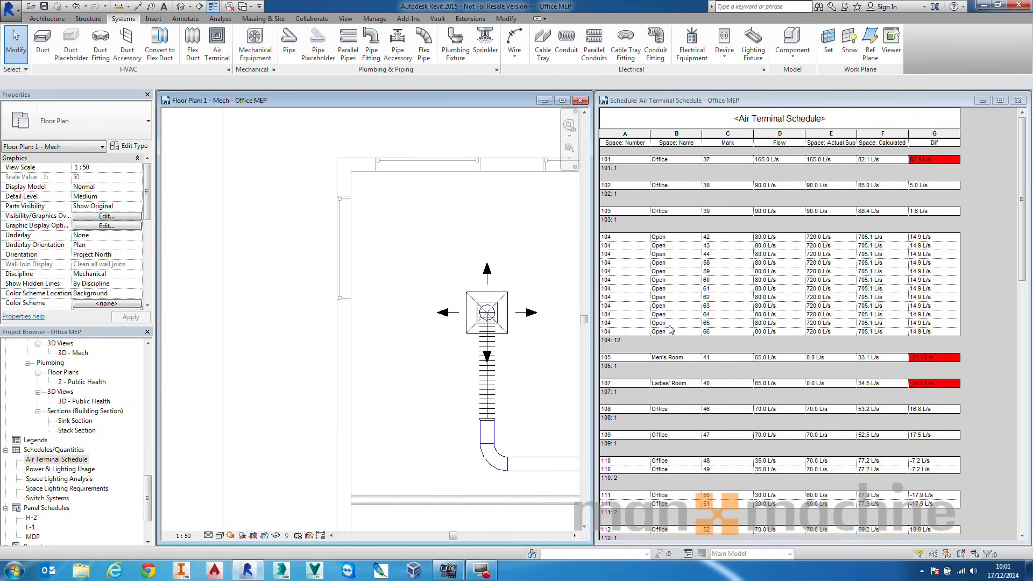
Step: Tag the top-left supply diffuser by category, showing mark 37 and 165.0 L/s
{"action": "middle_click_drag", "start_coordinate": [487, 252], "coordinate": [363, 230]}
{"action": "left_click", "coordinate": [703, 102]}
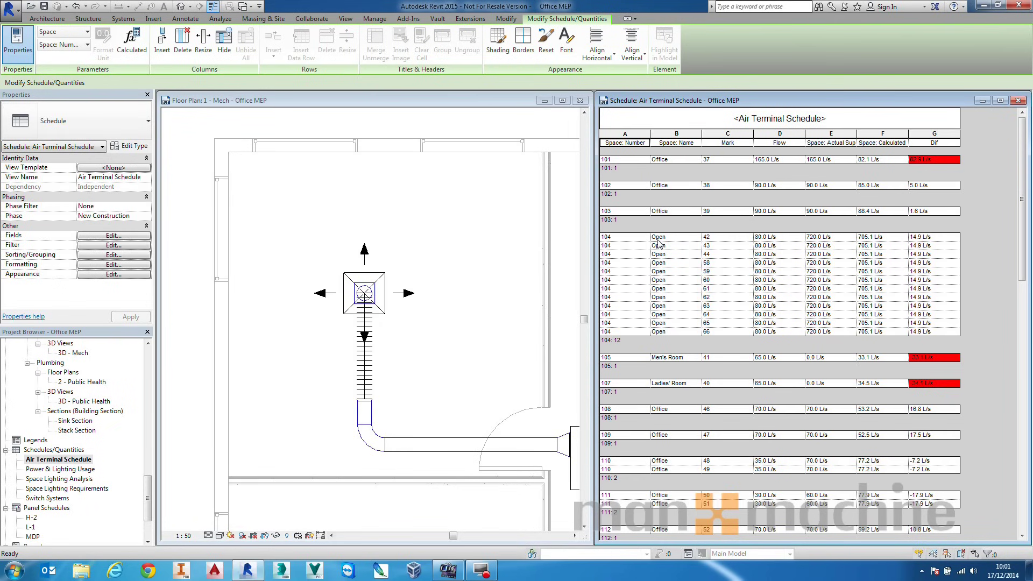
{"action": "left_click", "coordinate": [438, 203]}
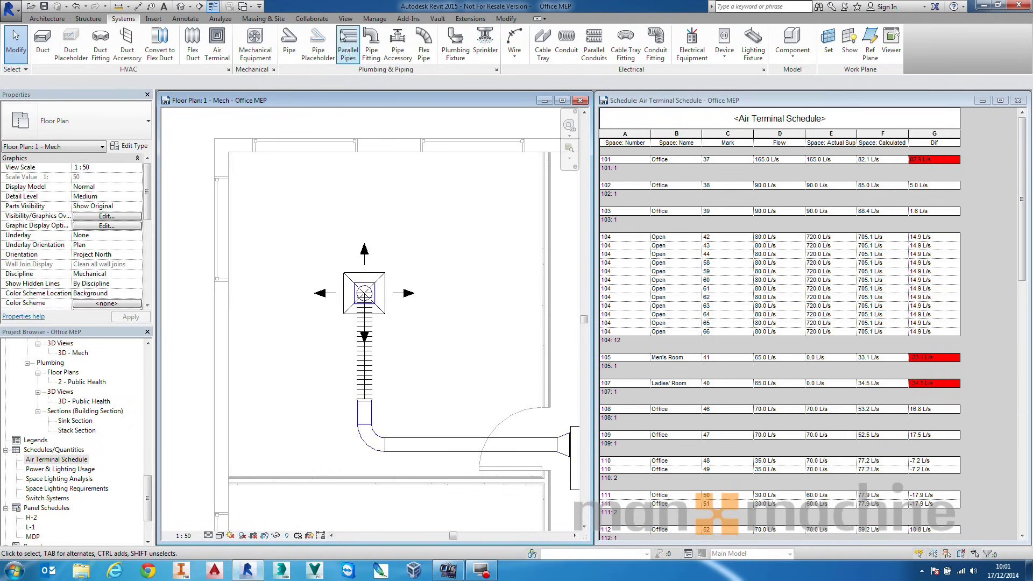
{"action": "left_click", "coordinate": [185, 19]}
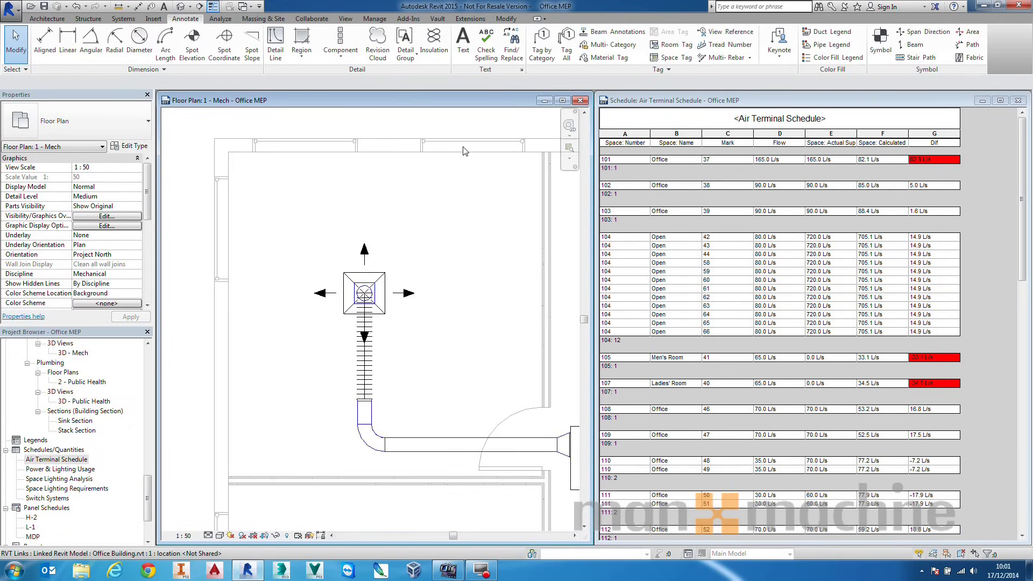
{"action": "left_click", "coordinate": [541, 48]}
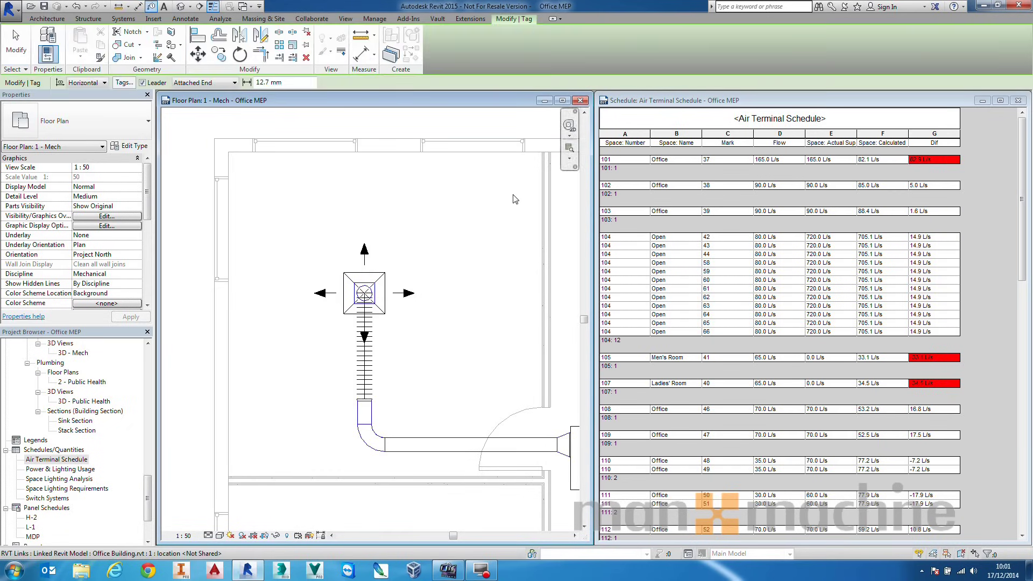
{"action": "left_click", "coordinate": [378, 278]}
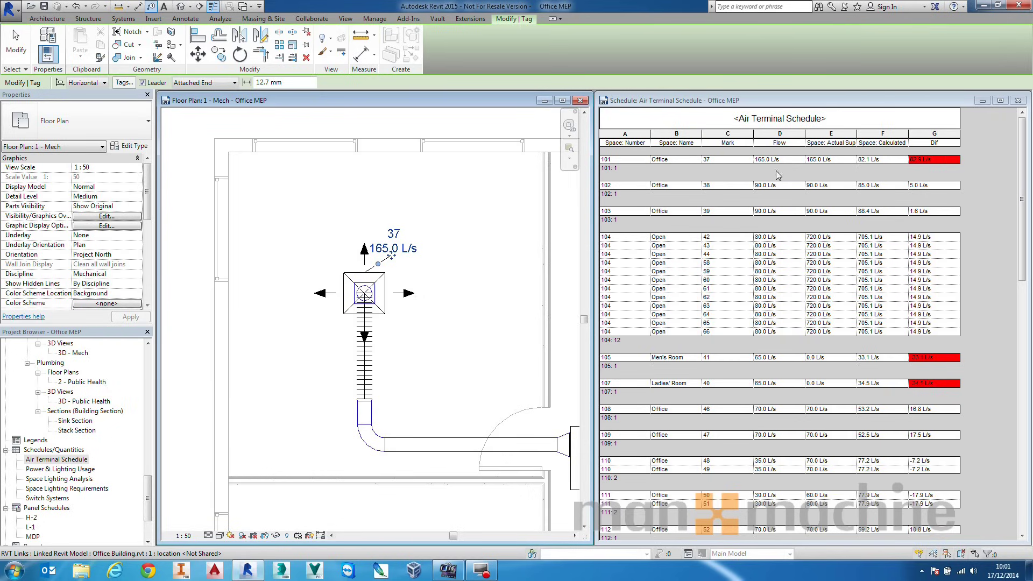
Step: Widen schedule column E and check Office 101's actual supply airflow
{"action": "left_click", "coordinate": [856, 137]}
{"action": "left_click_drag", "start_coordinate": [856, 137], "coordinate": [889, 137]}
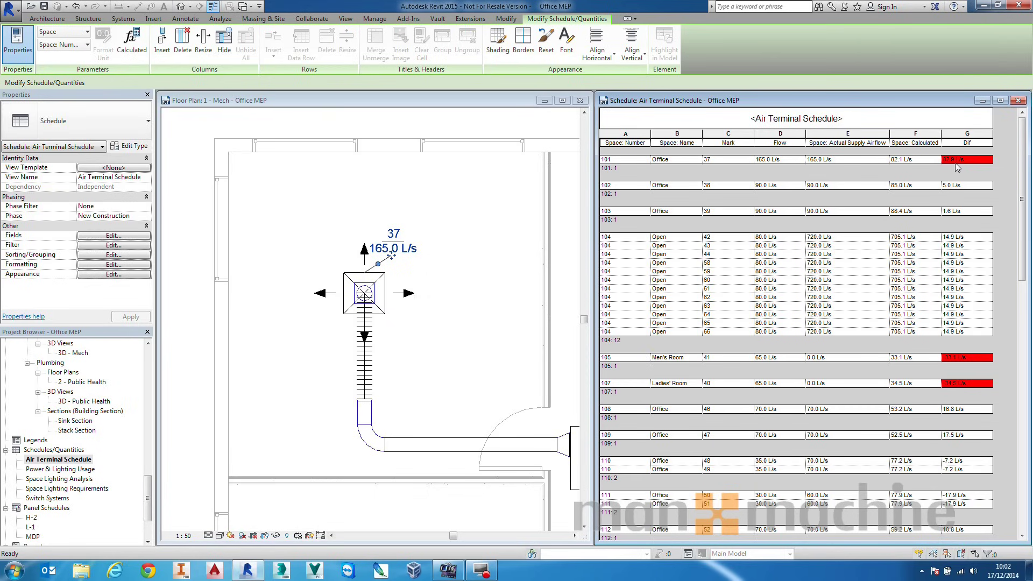
{"action": "left_click", "coordinate": [838, 163]}
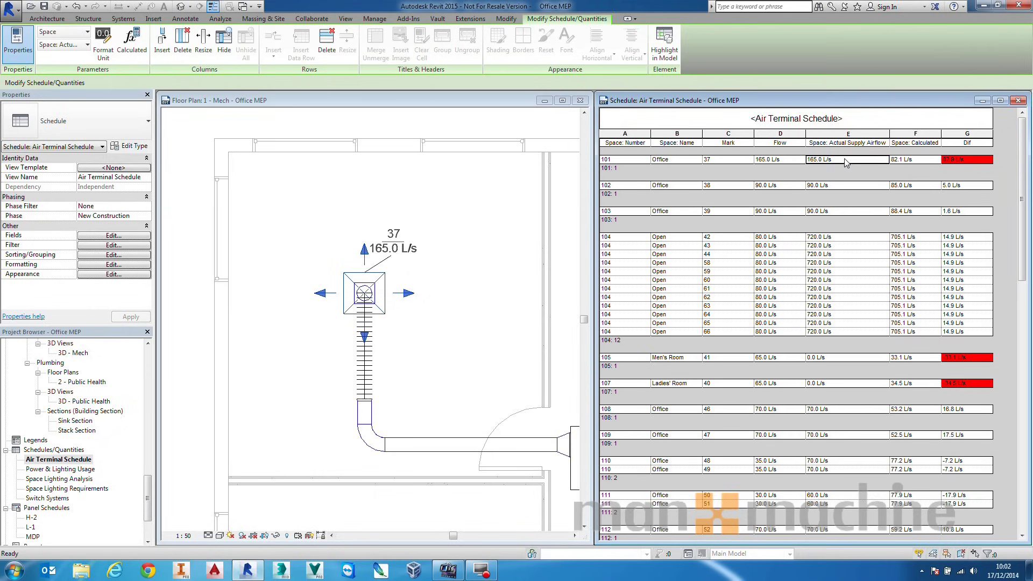
Step: Change diffuser 37's Flow to 75 L/s in the schedule
{"action": "left_click", "coordinate": [791, 159]}
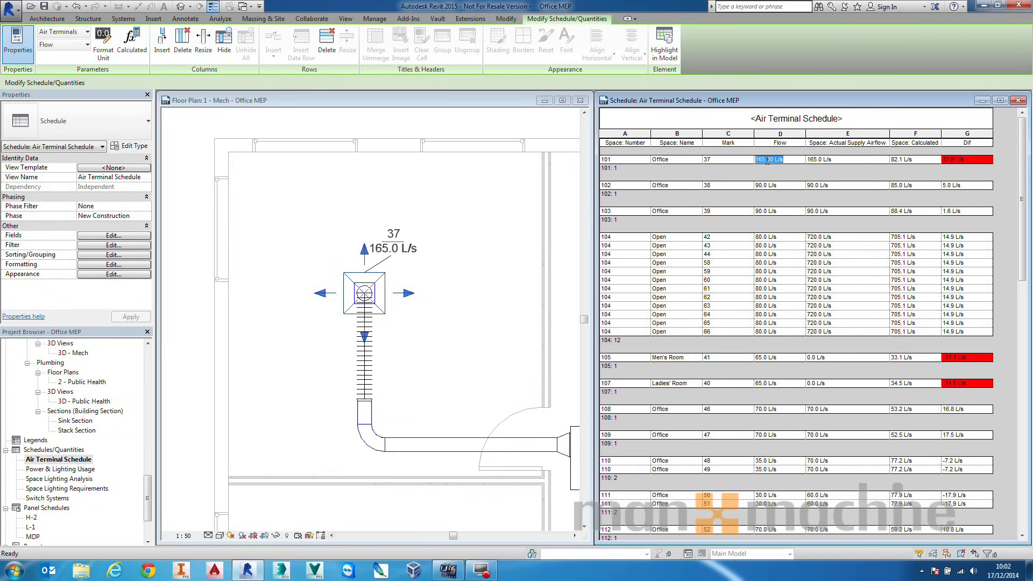
{"action": "type", "text": "75"}
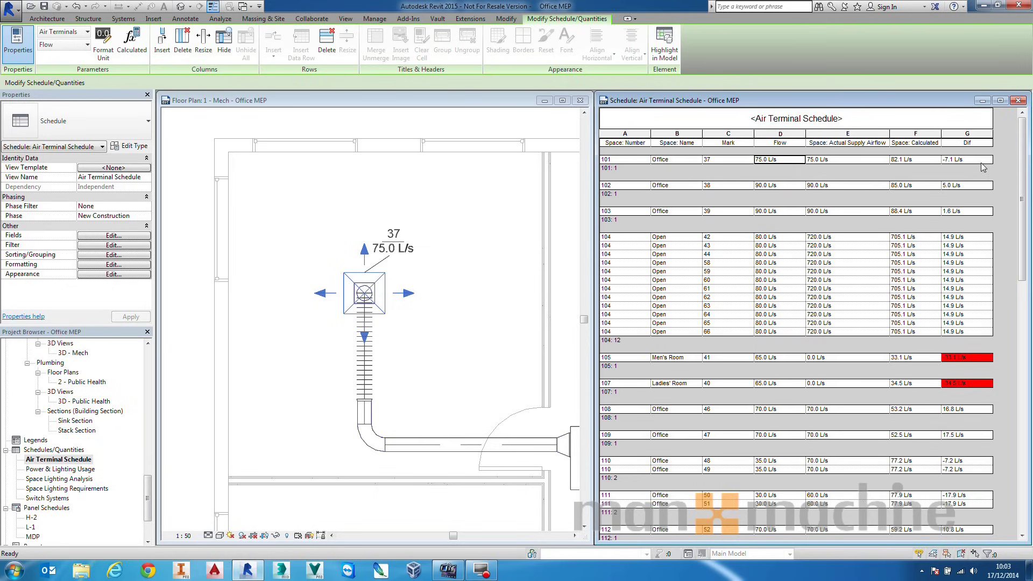
{"action": "left_click", "coordinate": [398, 245]}
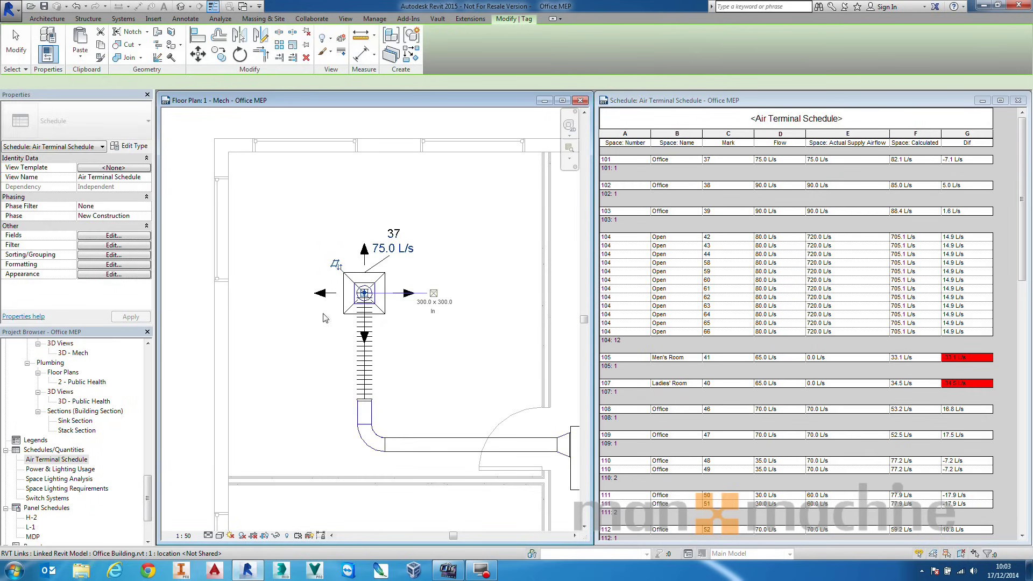
Step: Delete the duplicate tag on the supply diffuser, keeping a single tag
{"action": "key", "text": "t"}
{"action": "key", "text": "g"}
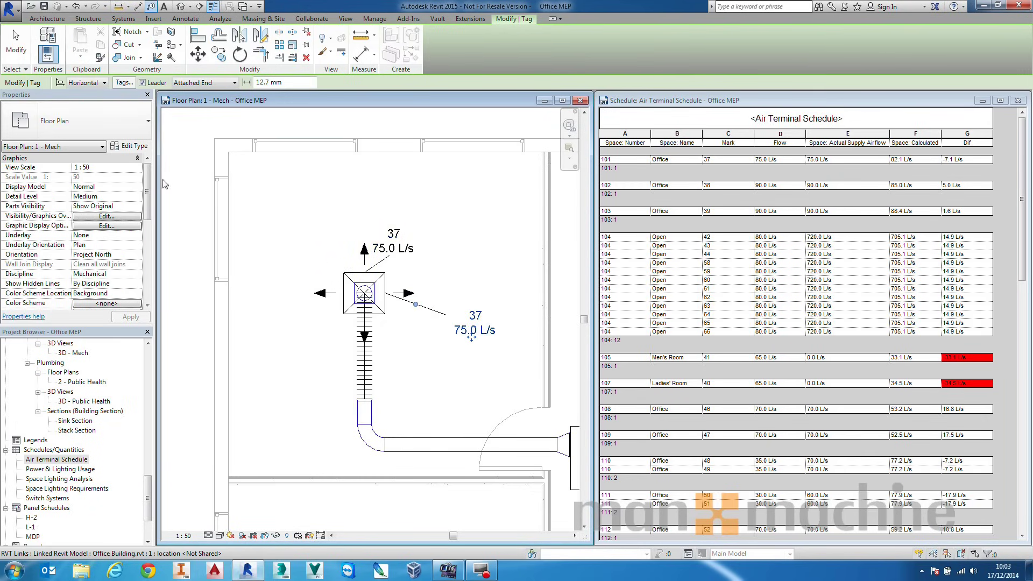
{"action": "key", "text": "Escape"}
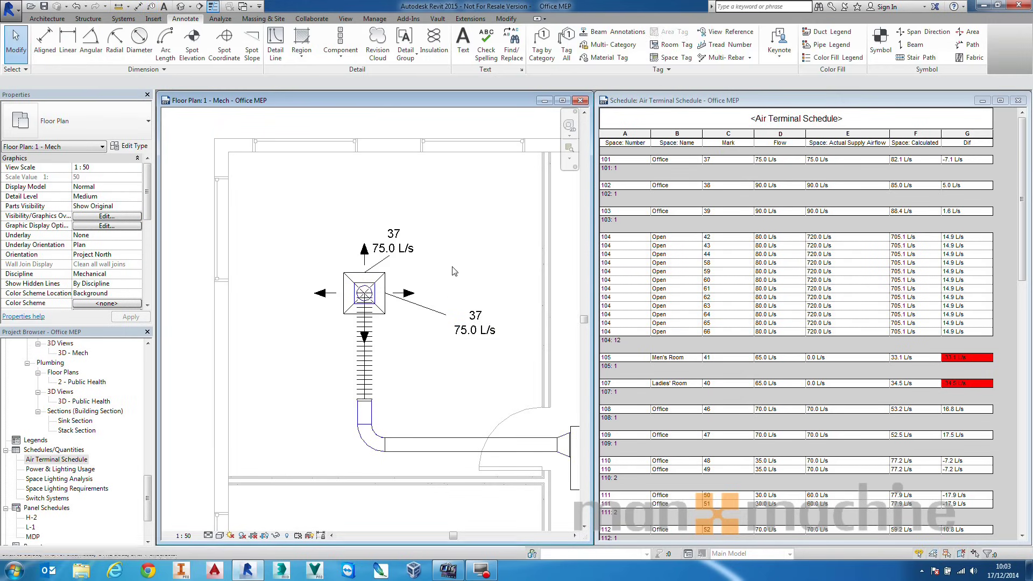
{"action": "left_click", "coordinate": [473, 325]}
{"action": "key", "text": "Delete"}
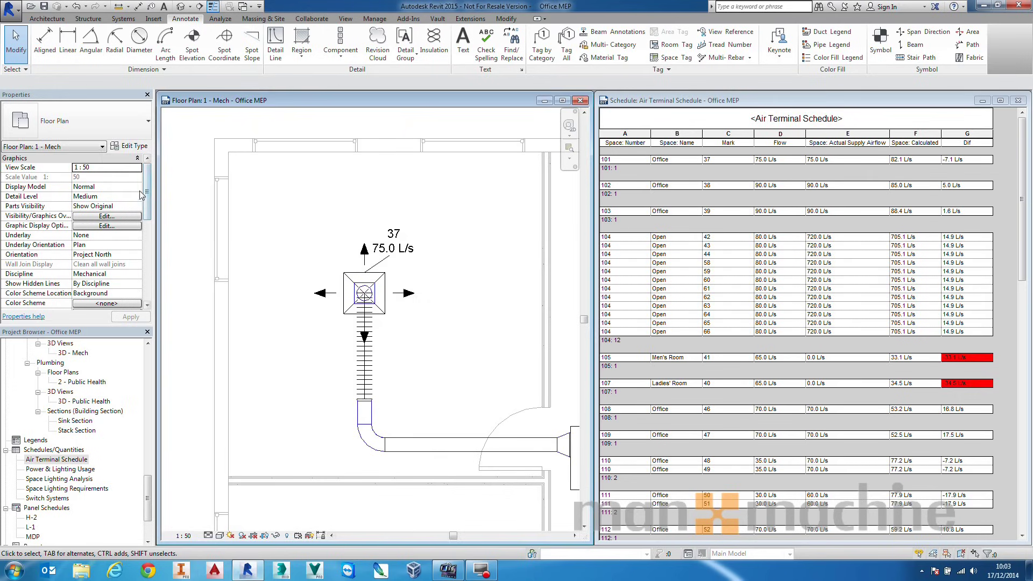
Step: Set diffuser 37's Flow to 72.5 L/s in Properties and apply it
{"action": "left_click_drag", "start_coordinate": [147, 194], "coordinate": [148, 249]}
{"action": "left_click", "coordinate": [342, 283]}
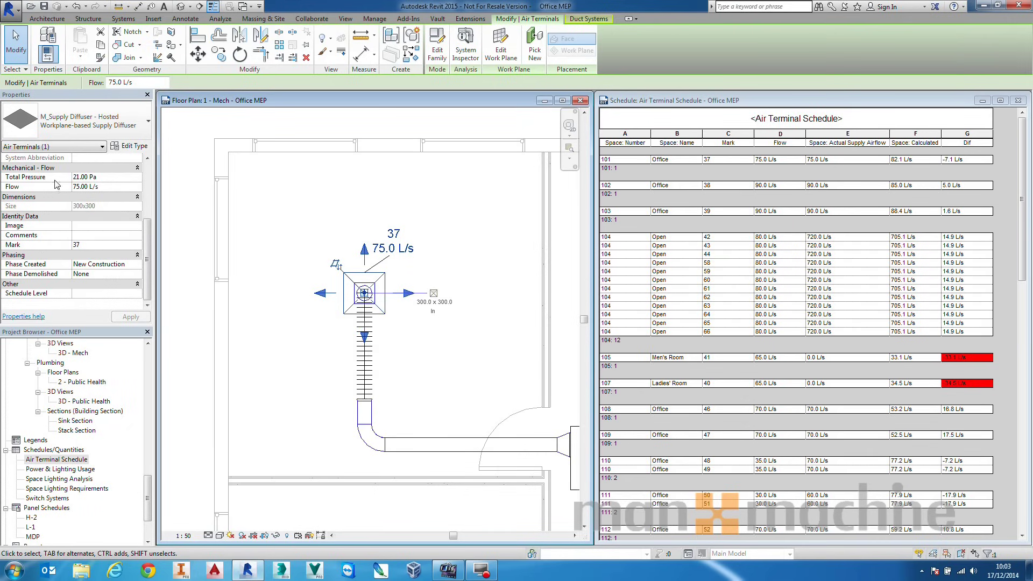
{"action": "left_click", "coordinate": [115, 185]}
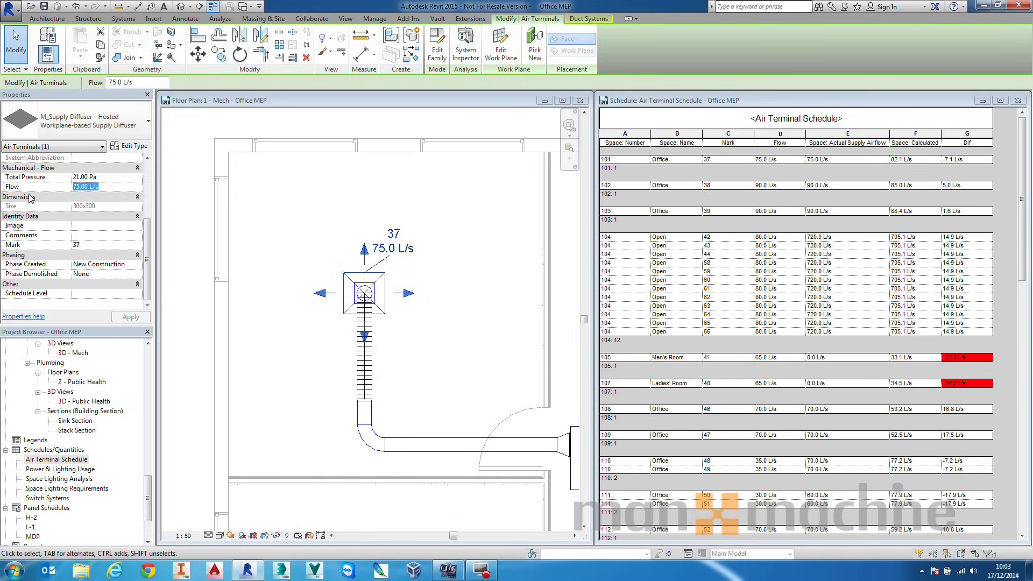
{"action": "type", "text": "72.5"}
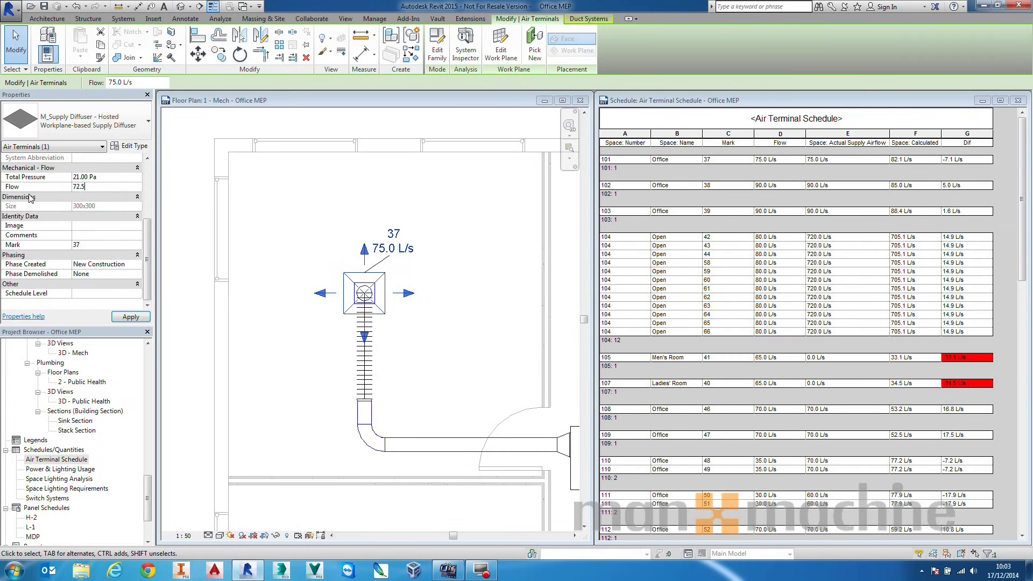
{"action": "key", "text": "Return"}
{"action": "left_click", "coordinate": [127, 317]}
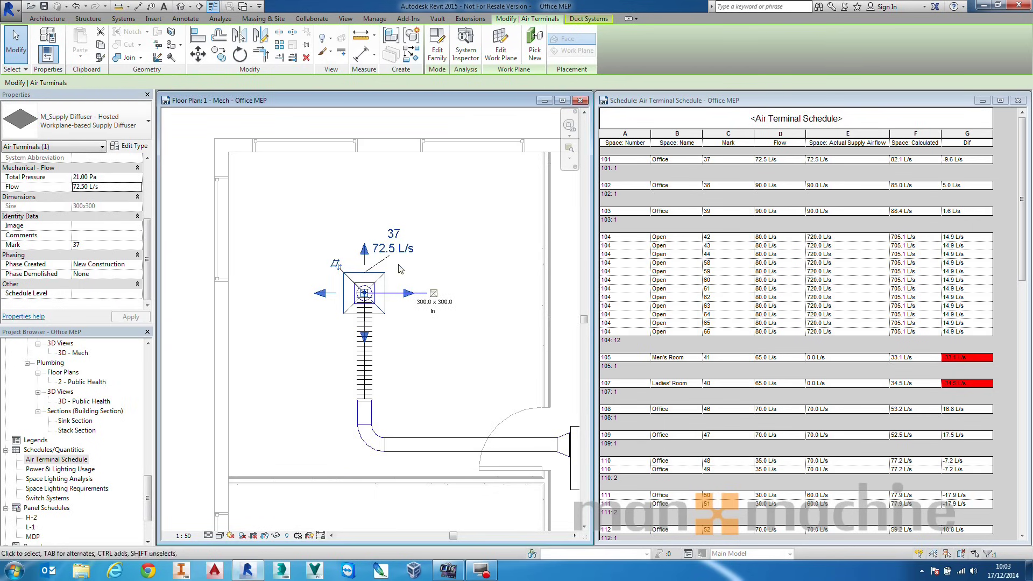
Step: Restore diffuser 37's Flow to 75 L/s and close the Air Terminal Schedule
{"action": "left_click", "coordinate": [785, 161]}
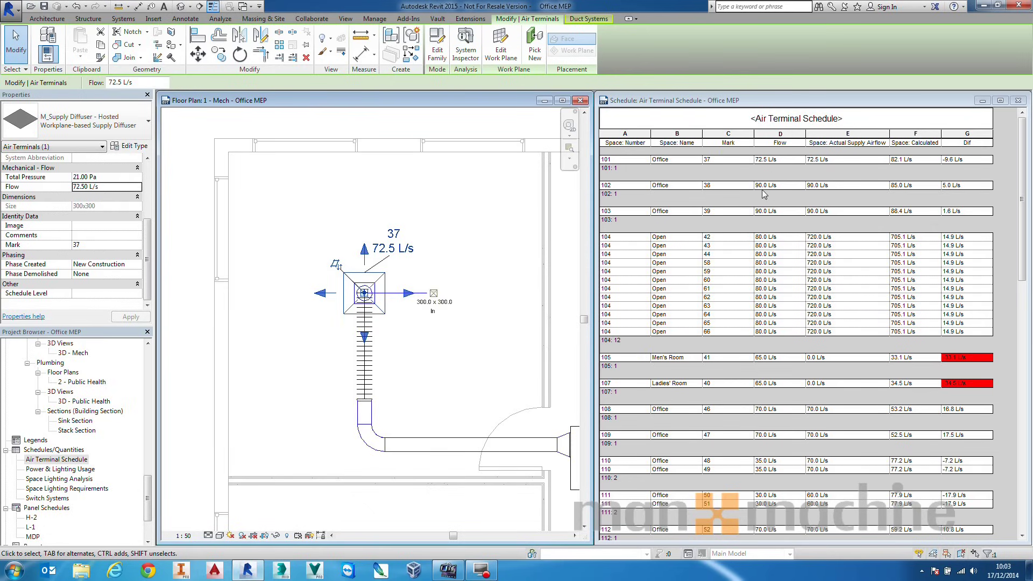
{"action": "left_click", "coordinate": [123, 186]}
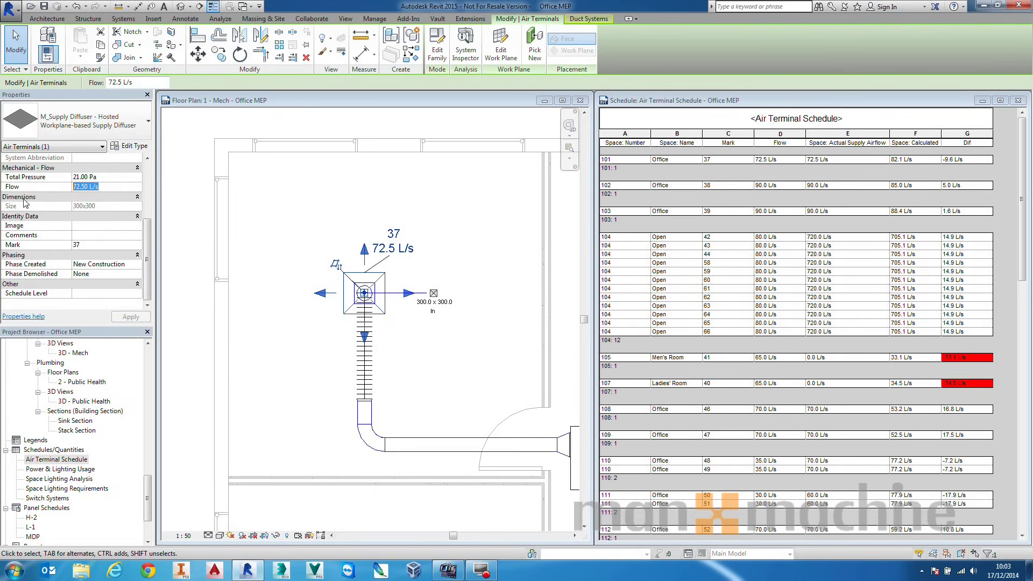
{"action": "type", "text": "75"}
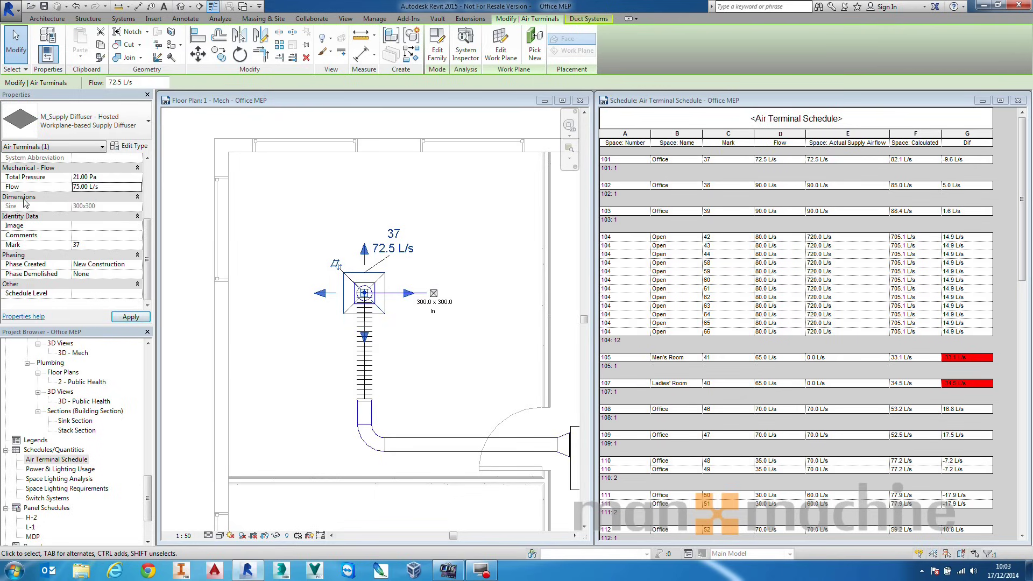
{"action": "left_click", "coordinate": [131, 317]}
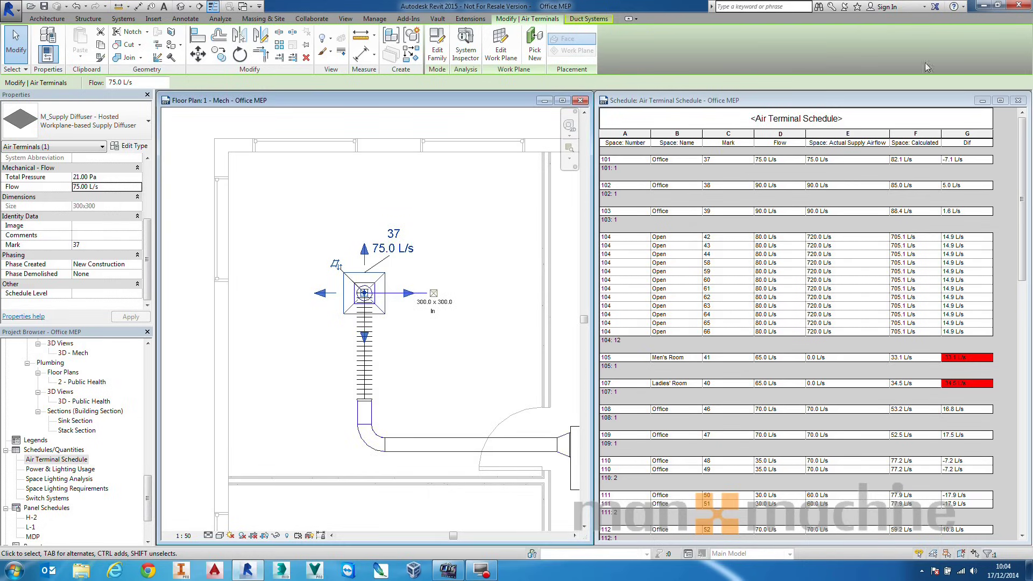
{"action": "left_click", "coordinate": [1018, 101]}
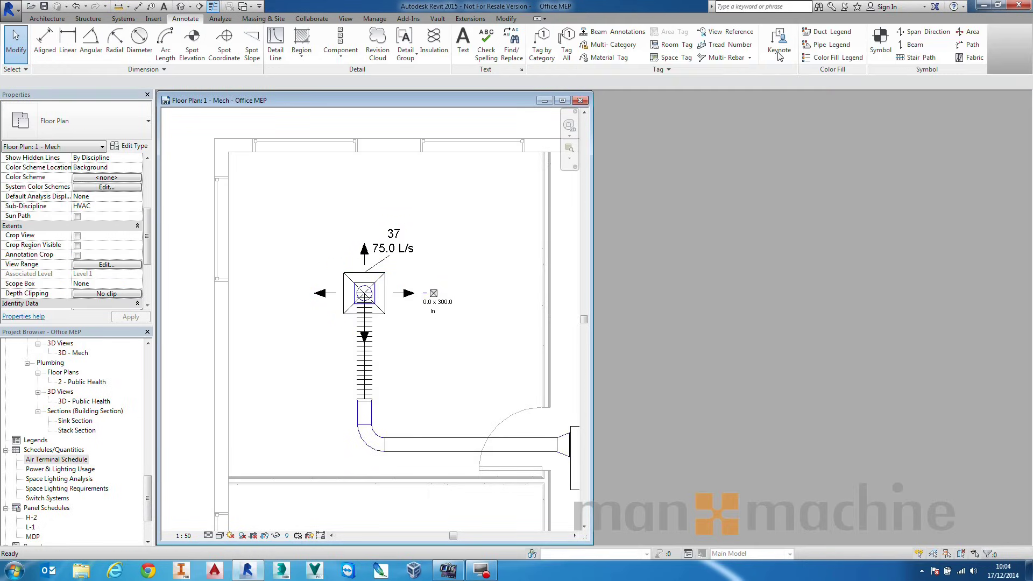
Step: Maximize the 1 - Mech plan, zoom to fit, and scroll the Project Browser to 1 - Spaces
{"action": "left_click", "coordinate": [562, 100]}
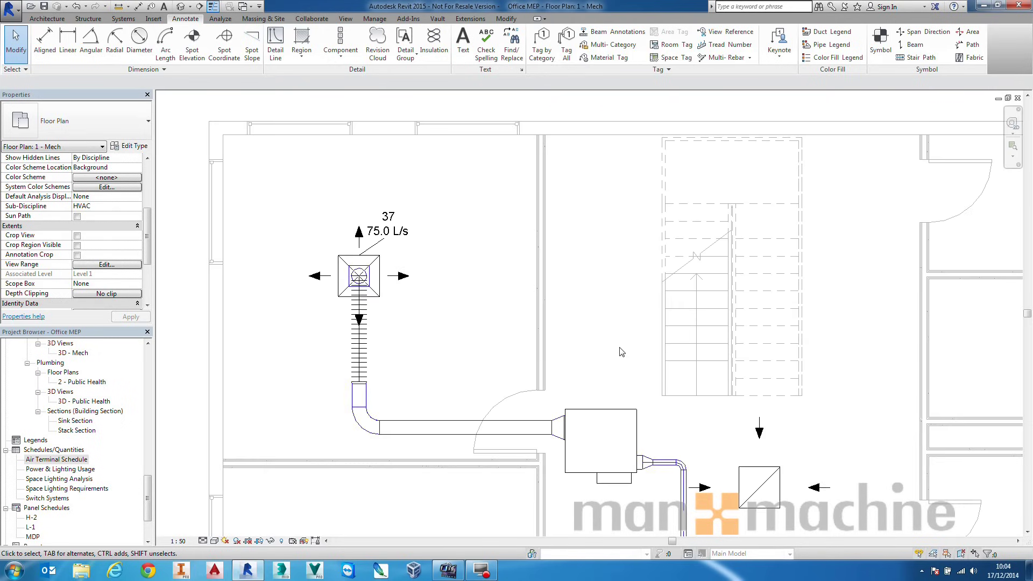
{"action": "key", "text": "z"}
{"action": "key", "text": "f"}
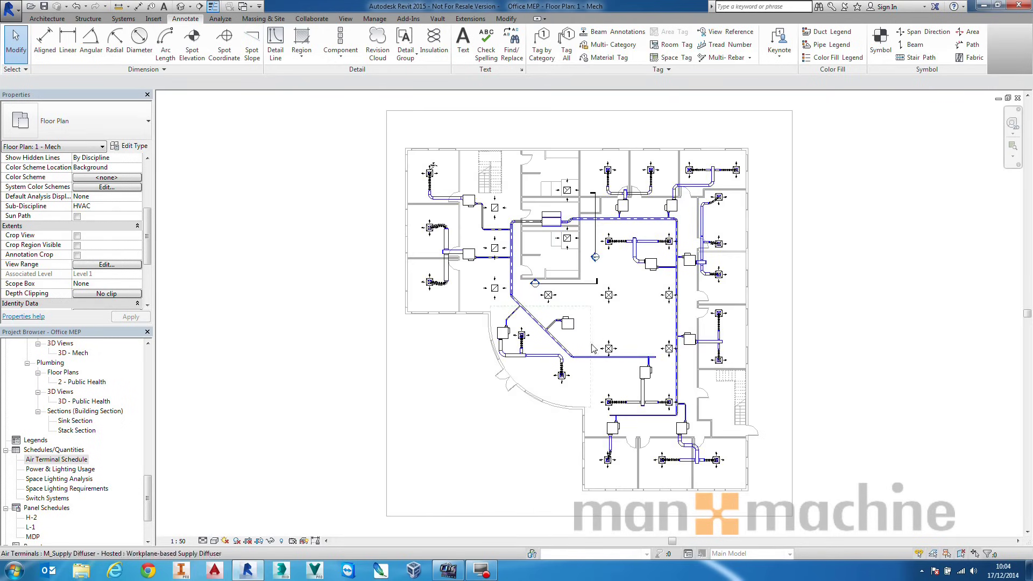
{"action": "left_click_drag", "start_coordinate": [147, 491], "coordinate": [151, 454]}
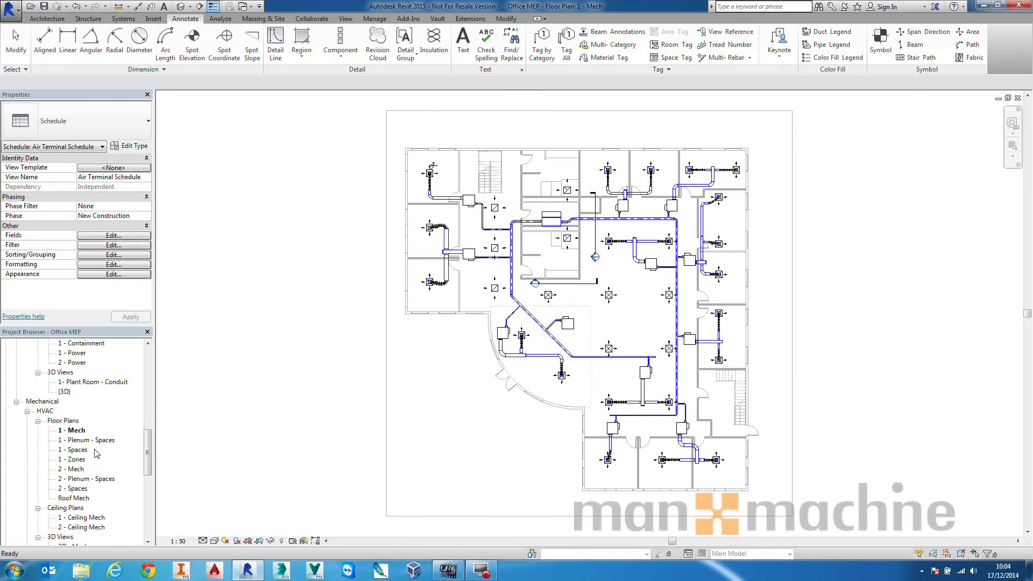
{"action": "left_click", "coordinate": [78, 451]}
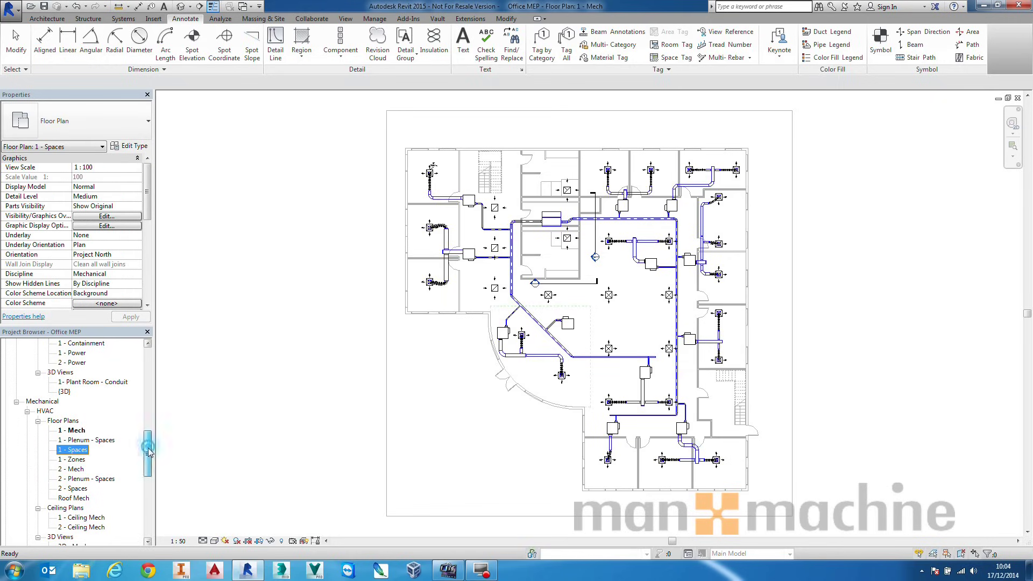
Step: Open the 1 - Spaces floor plan and zoom in on the tagged rooms
{"action": "left_click_drag", "start_coordinate": [146, 454], "coordinate": [146, 462]}
{"action": "double_click", "coordinate": [78, 421]}
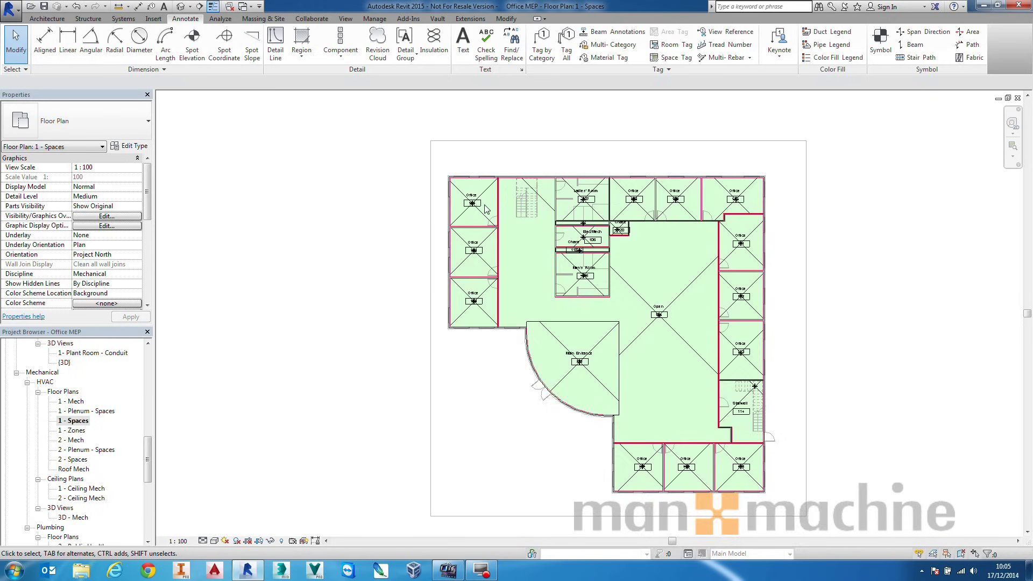
{"action": "scroll", "coordinate": [484, 207], "scroll_direction": "up", "scroll_amount": 3}
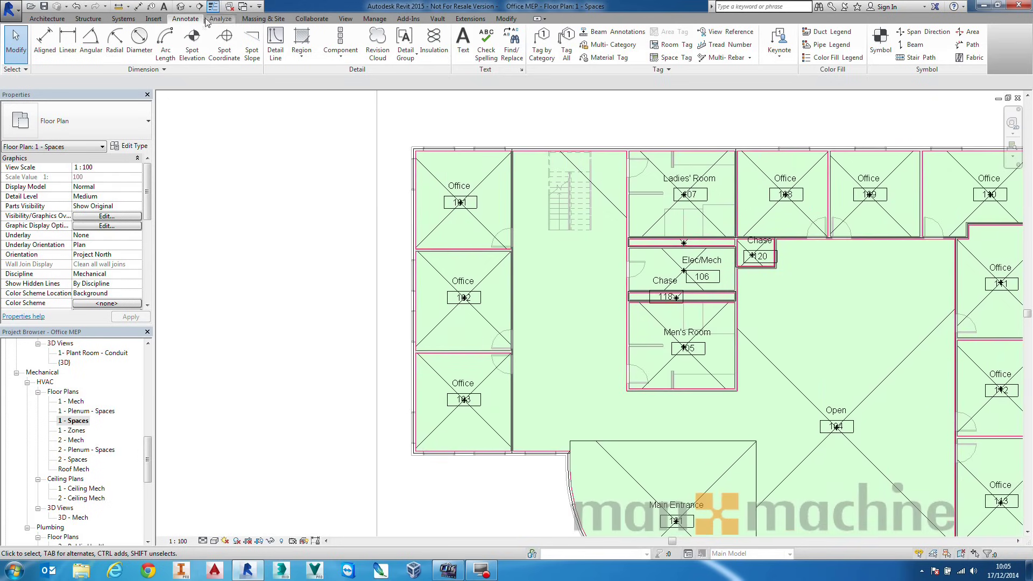
Step: Select space Office 101 to review its properties, then deselect it
{"action": "left_click", "coordinate": [123, 19]}
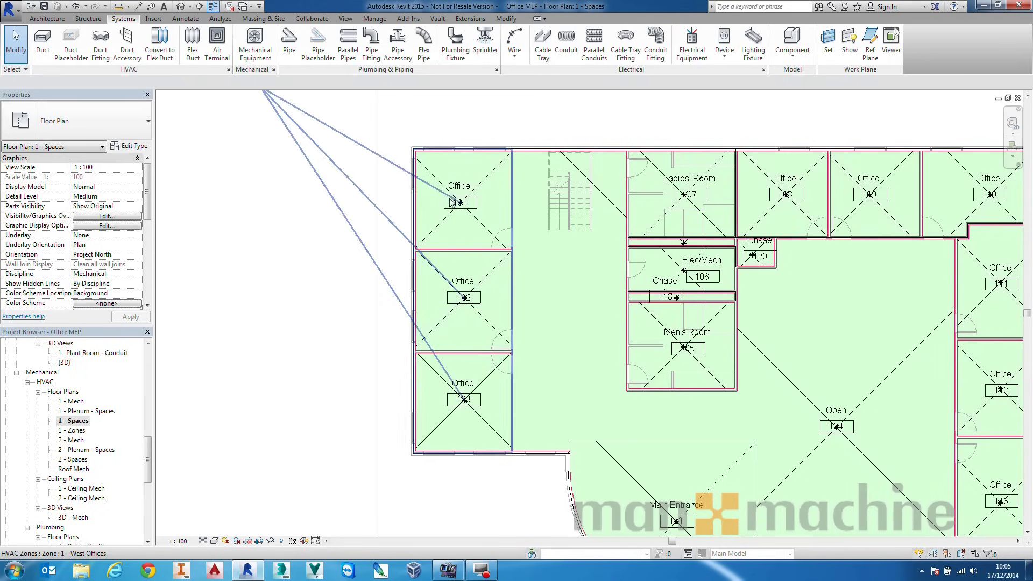
{"action": "left_click", "coordinate": [488, 179]}
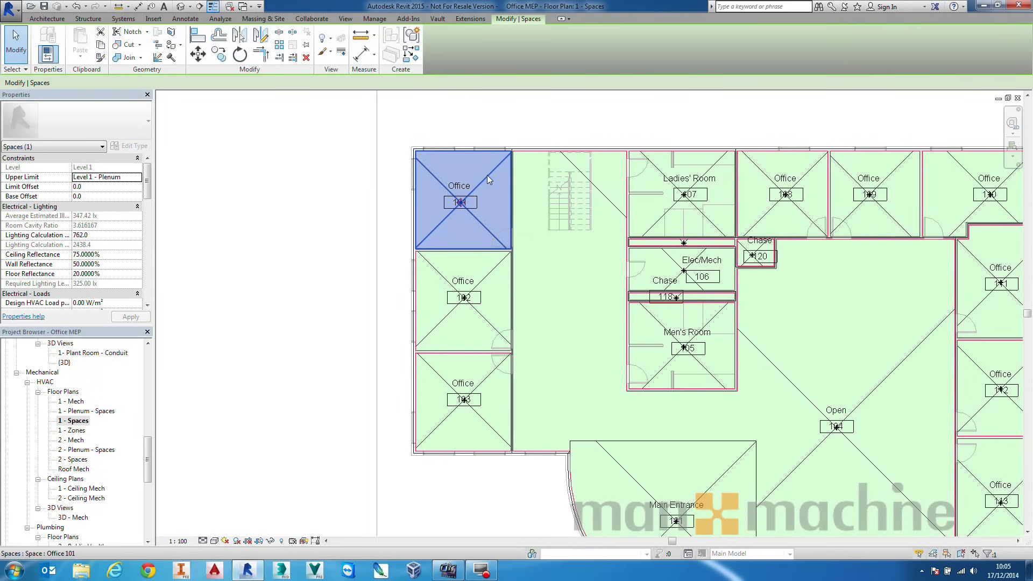
{"action": "mouse_move", "coordinate": [148, 192]}
{"action": "left_mouse_down"}
{"action": "mouse_move", "coordinate": [144, 298]}
{"action": "mouse_move", "coordinate": [149, 173]}
{"action": "left_mouse_up"}
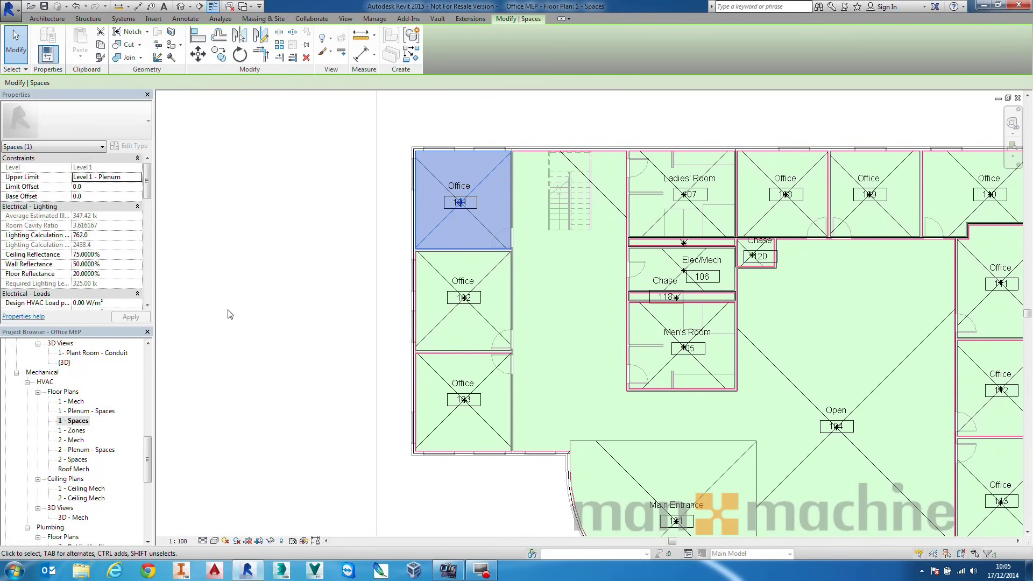
{"action": "left_click", "coordinate": [230, 316]}
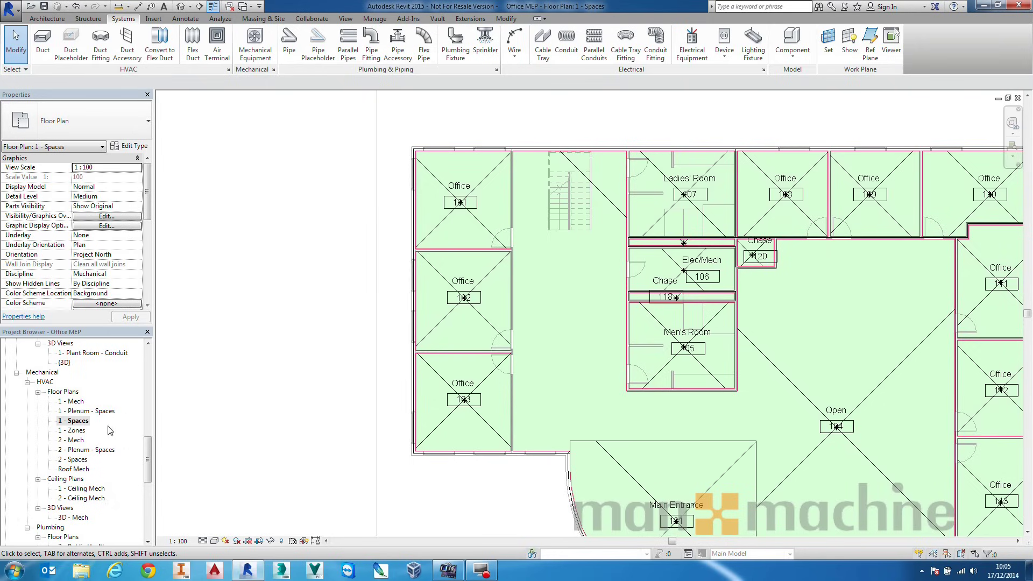
Step: Open the 1 - Zones floor plan and zoom out to see all zones
{"action": "double_click", "coordinate": [77, 431]}
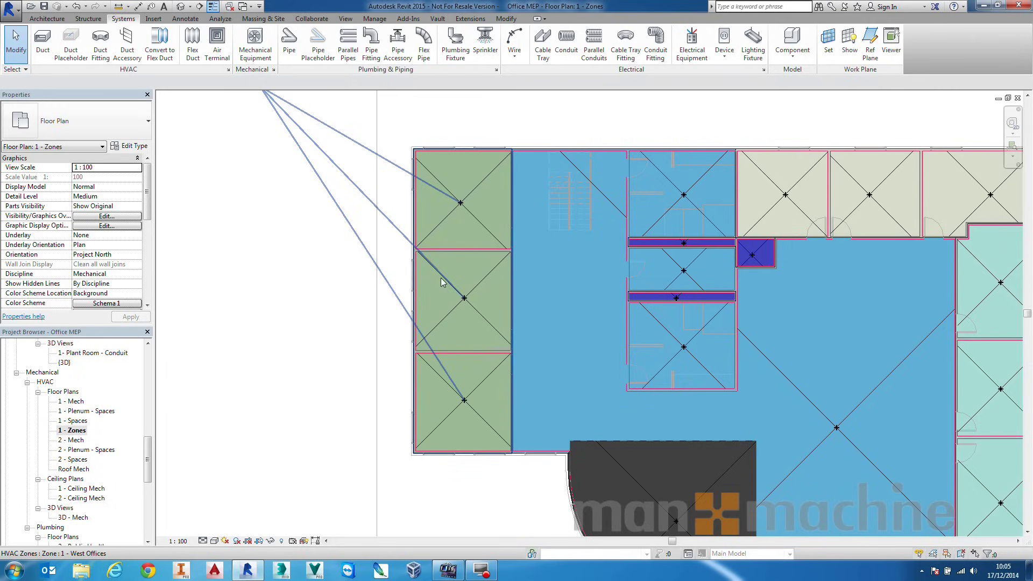
{"action": "scroll", "coordinate": [606, 322], "scroll_direction": "down", "scroll_amount": 2}
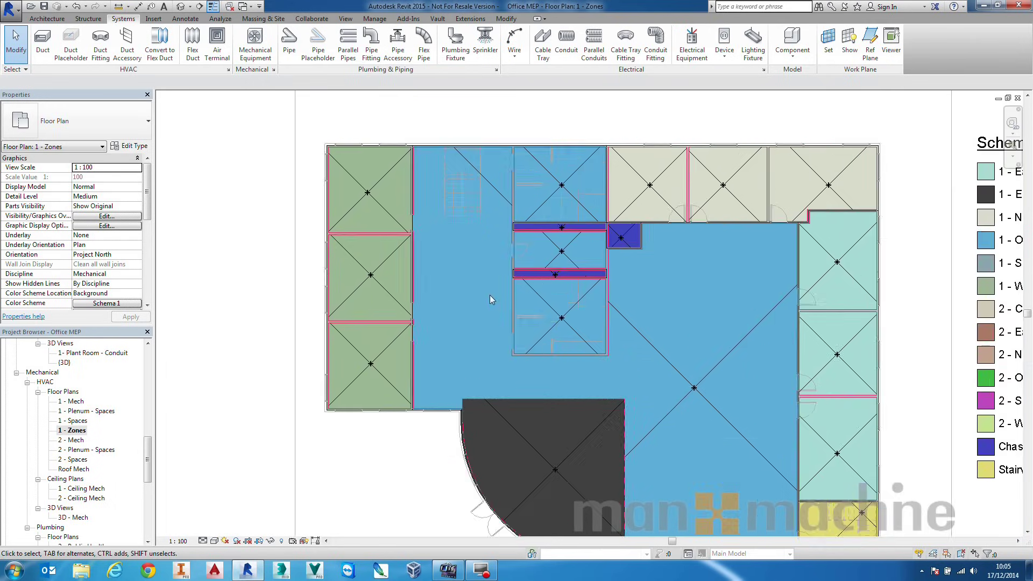
{"action": "scroll", "coordinate": [585, 335], "scroll_direction": "down", "scroll_amount": 3}
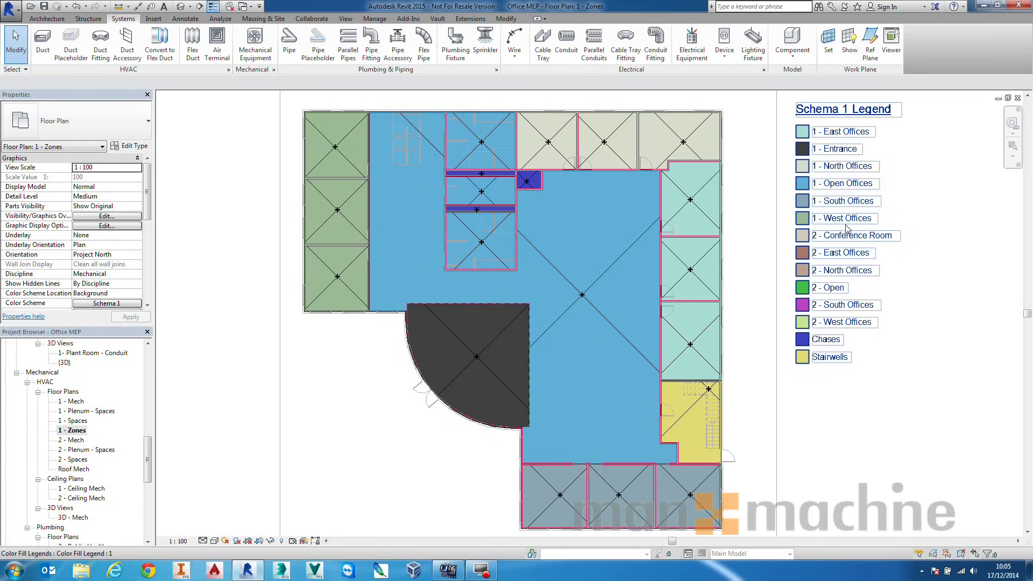
Step: Select the West Offices HVAC zone to review its properties, then deselect it
{"action": "key", "text": "Tab"}
{"action": "left_click", "coordinate": [322, 146]}
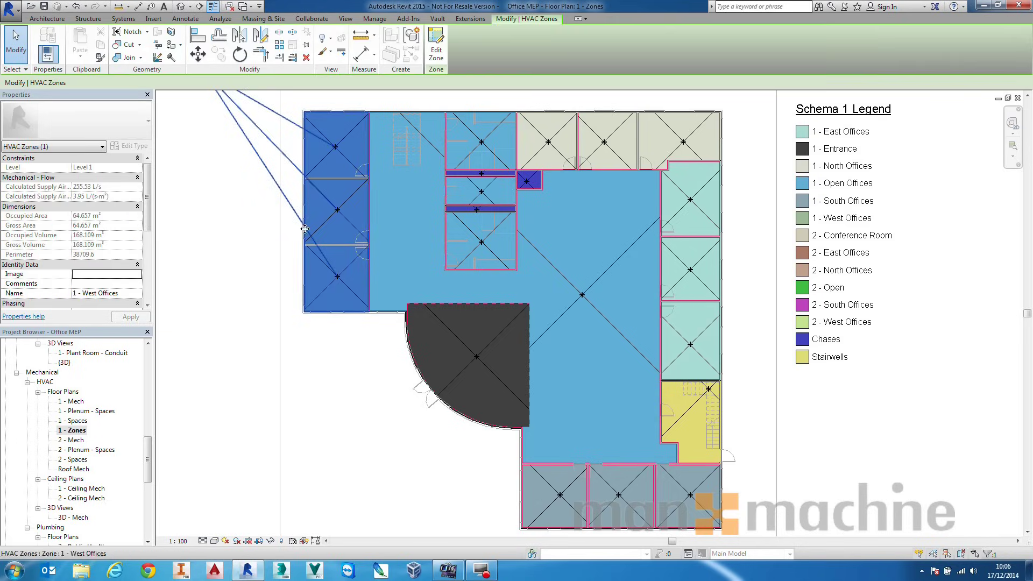
{"action": "middle_click_drag", "start_coordinate": [263, 182], "coordinate": [290, 254]}
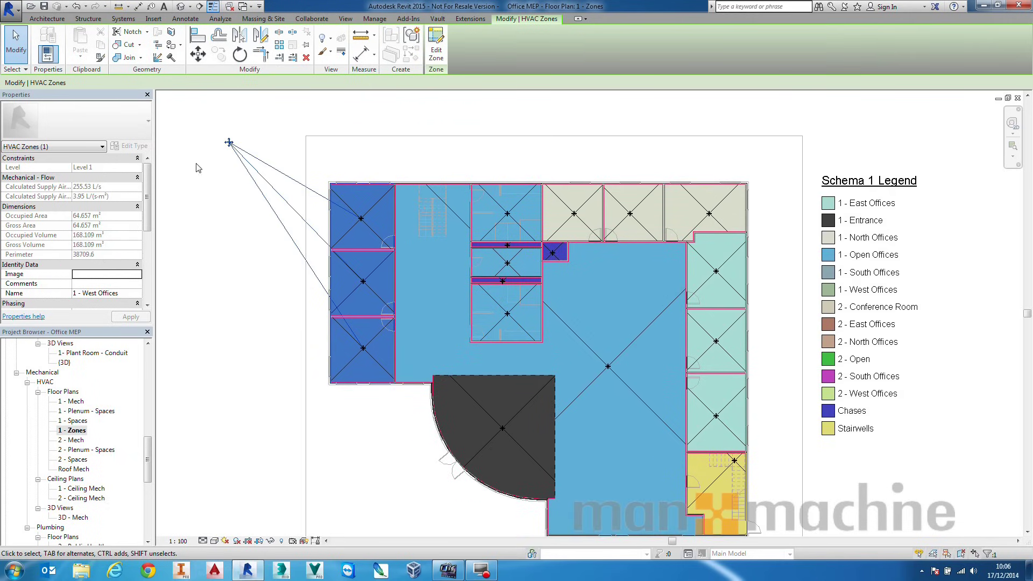
{"action": "left_click_drag", "start_coordinate": [149, 192], "coordinate": [148, 209]}
{"action": "left_click_drag", "start_coordinate": [148, 223], "coordinate": [162, 166]}
{"action": "left_click", "coordinate": [203, 288]}
{"action": "middle_click_drag", "start_coordinate": [588, 362], "coordinate": [546, 312]}
{"action": "scroll", "coordinate": [547, 312], "scroll_direction": "down", "scroll_amount": 2}
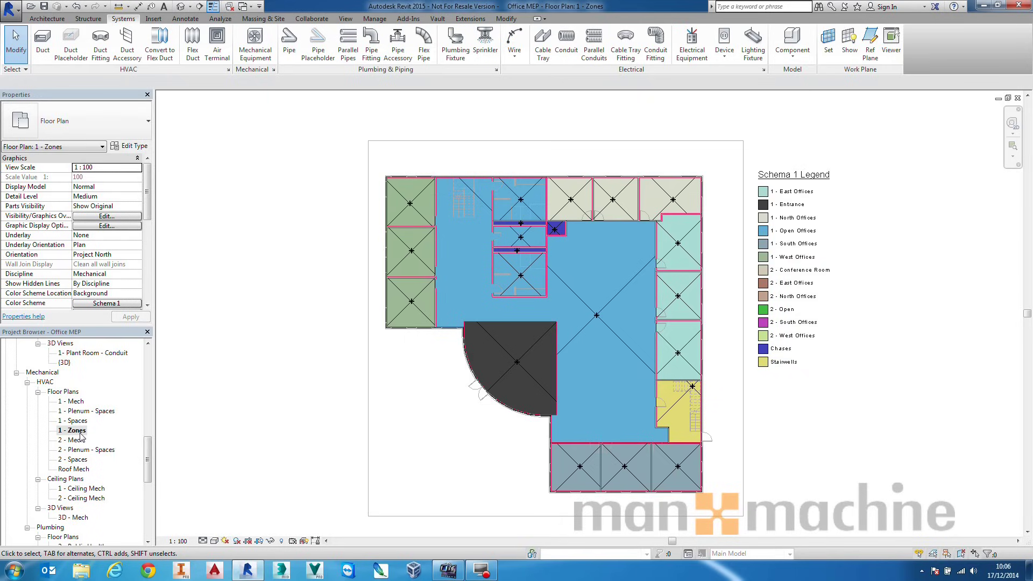
Step: Open Heating and Cooling Loads from the Analyze tab and orbit the green analytical preview
{"action": "left_click", "coordinate": [223, 21]}
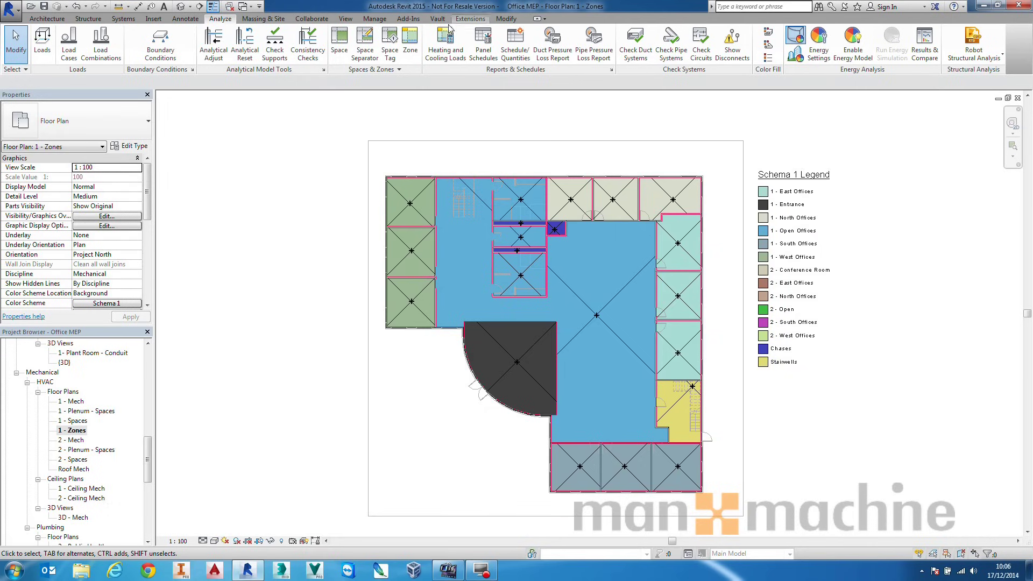
{"action": "left_click", "coordinate": [447, 40]}
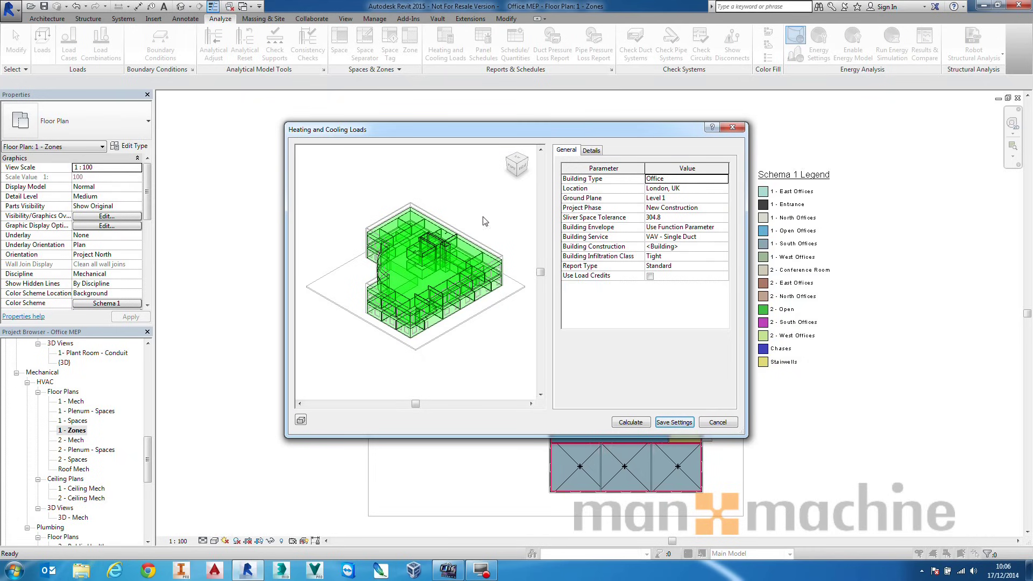
{"action": "middle_click_drag", "start_coordinate": [480, 333], "coordinate": [449, 302], "text": "shift"}
{"action": "scroll", "coordinate": [424, 288], "scroll_direction": "up", "scroll_amount": 3}
{"action": "scroll", "coordinate": [419, 288], "scroll_direction": "down", "scroll_amount": 3}
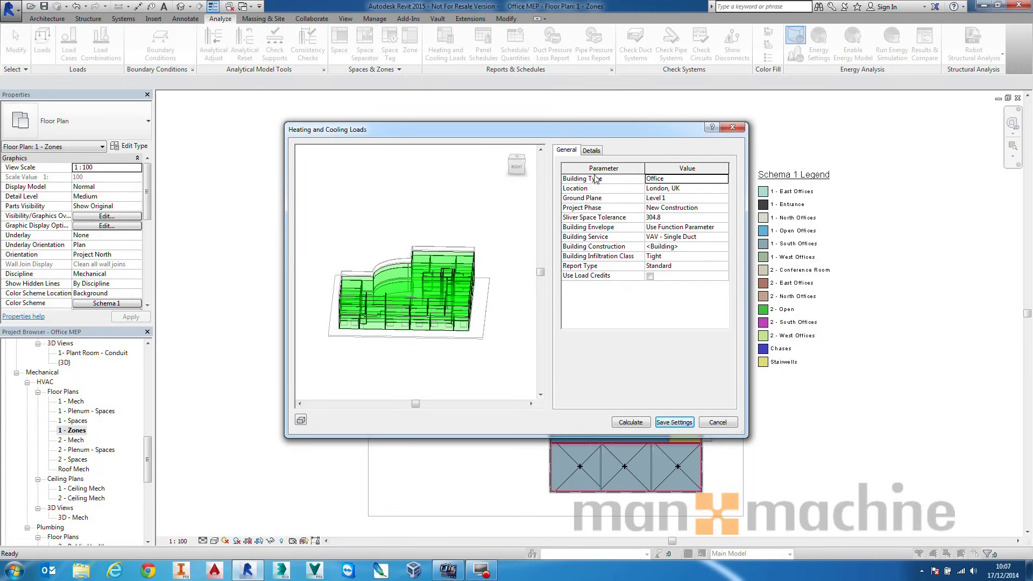
Step: Keep Building Type as Office and open the Location, Weather and Site settings
{"action": "left_click", "coordinate": [711, 181]}
{"action": "left_click", "coordinate": [723, 179]}
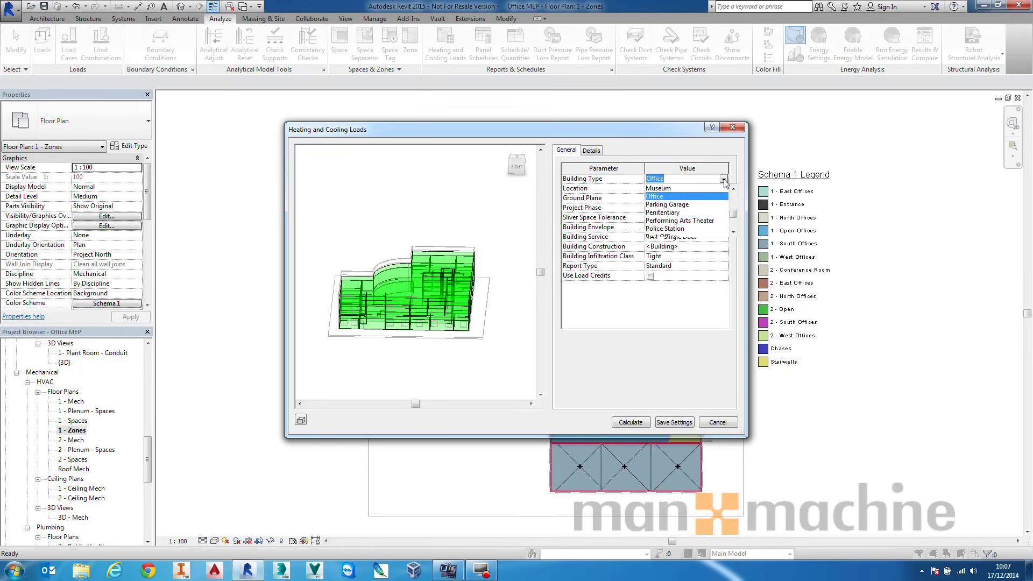
{"action": "left_click_drag", "start_coordinate": [733, 213], "coordinate": [731, 189]}
{"action": "left_click", "coordinate": [723, 179]}
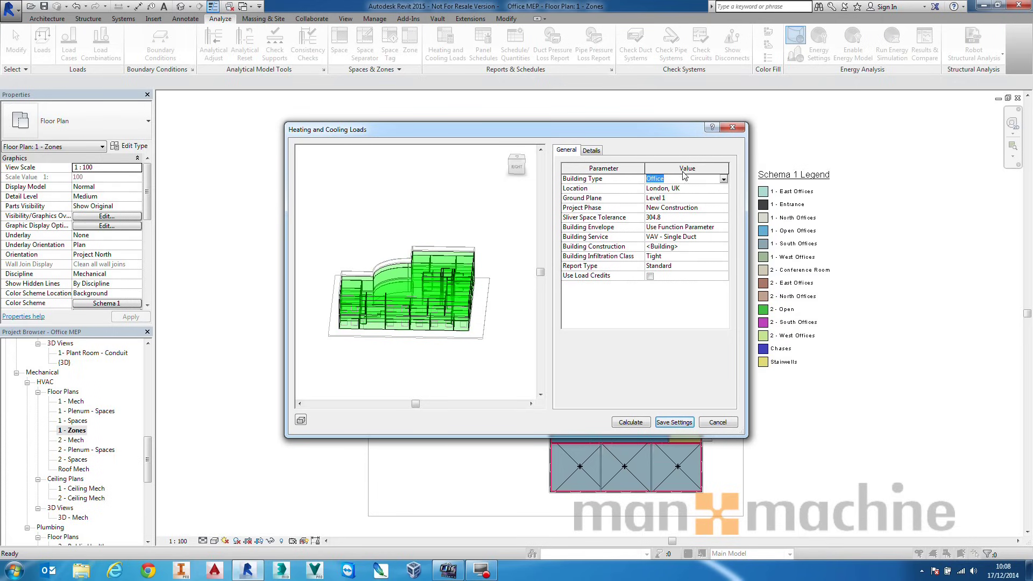
{"action": "left_click", "coordinate": [694, 188]}
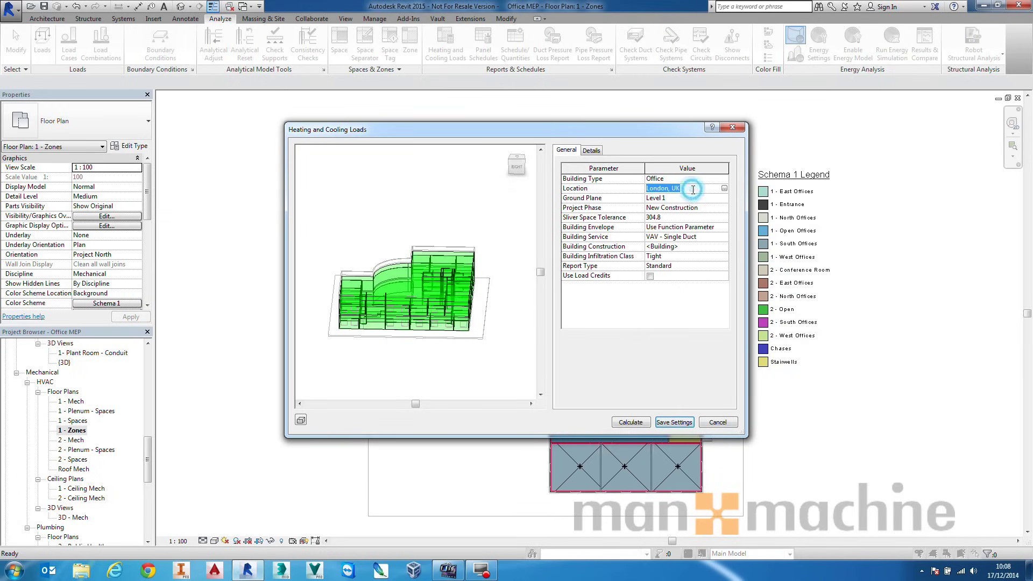
{"action": "left_click", "coordinate": [724, 189]}
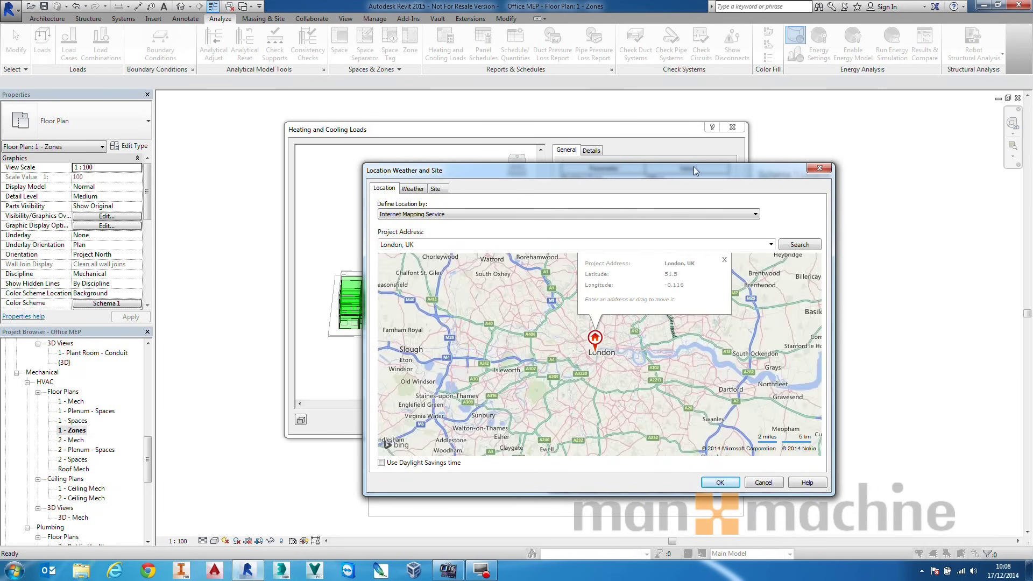
Step: Pan the London map and move the project location pin west of the city
{"action": "left_click", "coordinate": [562, 317]}
{"action": "left_click_drag", "start_coordinate": [567, 323], "coordinate": [552, 265]}
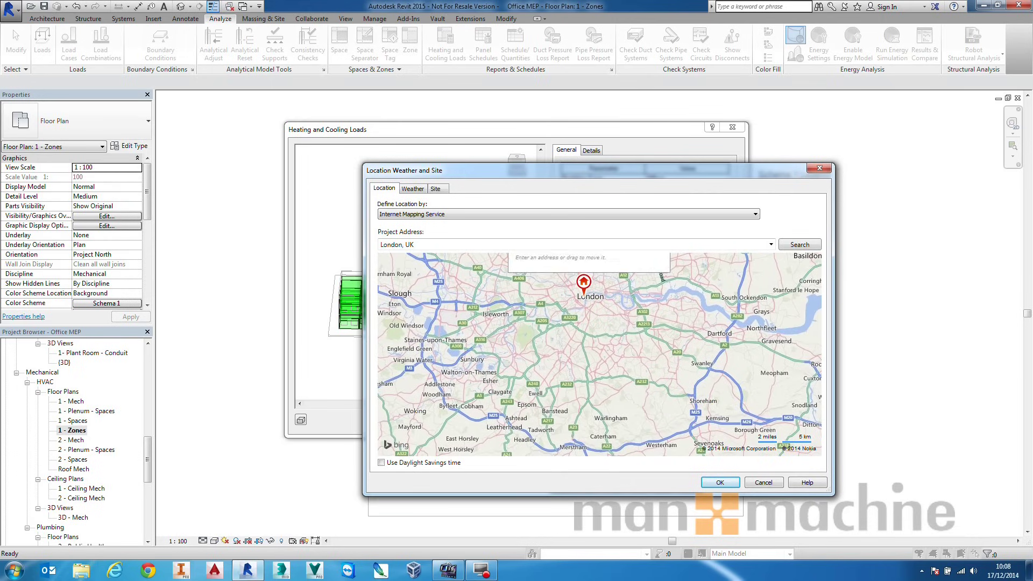
{"action": "left_click_drag", "start_coordinate": [583, 284], "coordinate": [492, 279]}
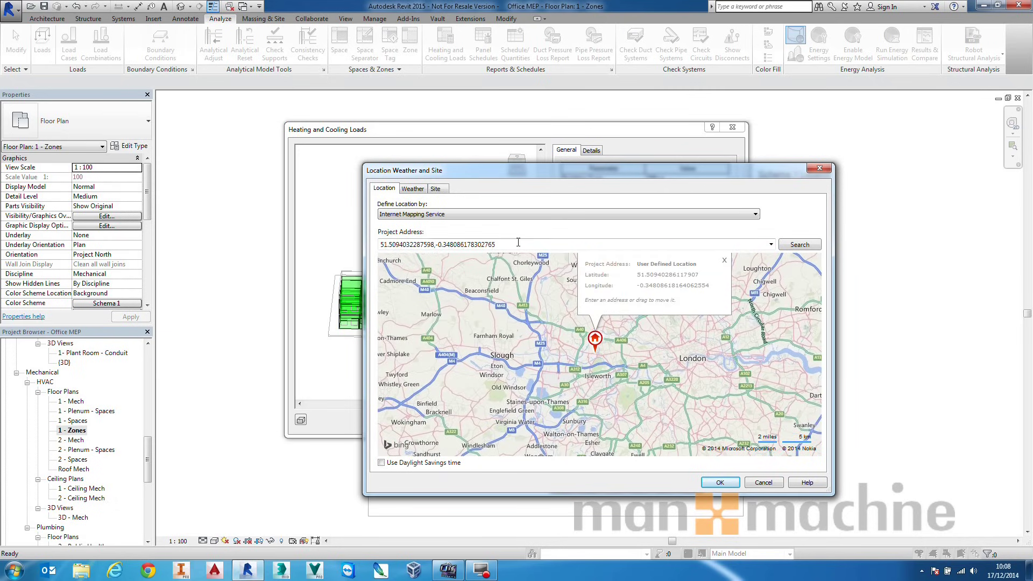
{"action": "left_click", "coordinate": [516, 243]}
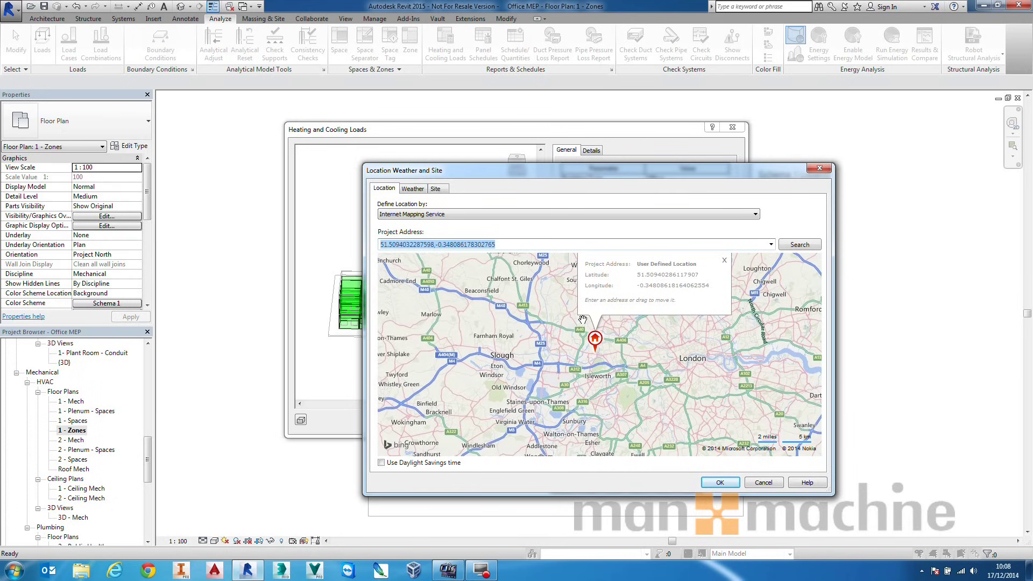
{"action": "left_click_drag", "start_coordinate": [565, 298], "coordinate": [562, 319]}
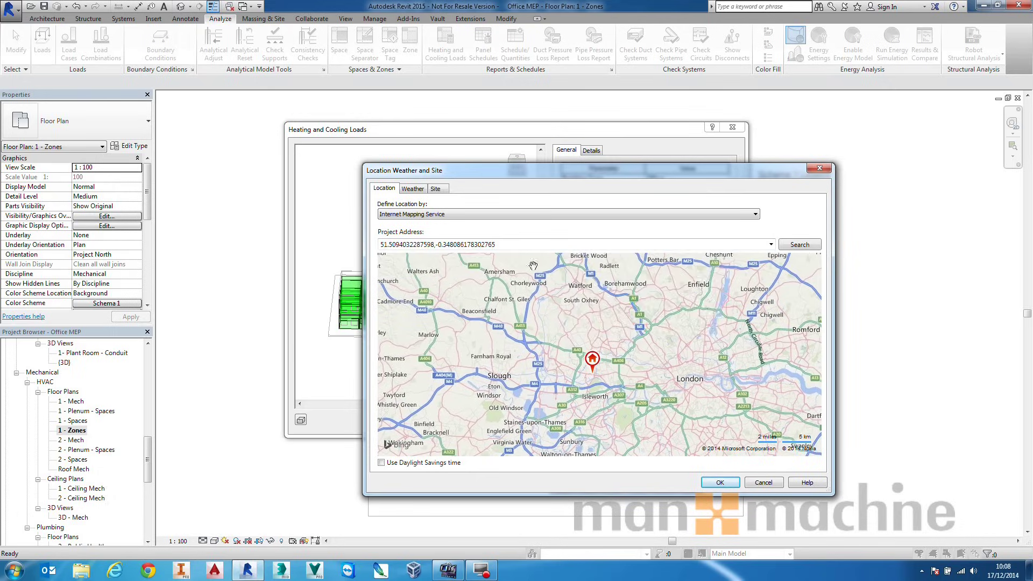
Step: Review the Weather cooling temperatures and the Site list, then cancel without changes
{"action": "left_click", "coordinate": [412, 189]}
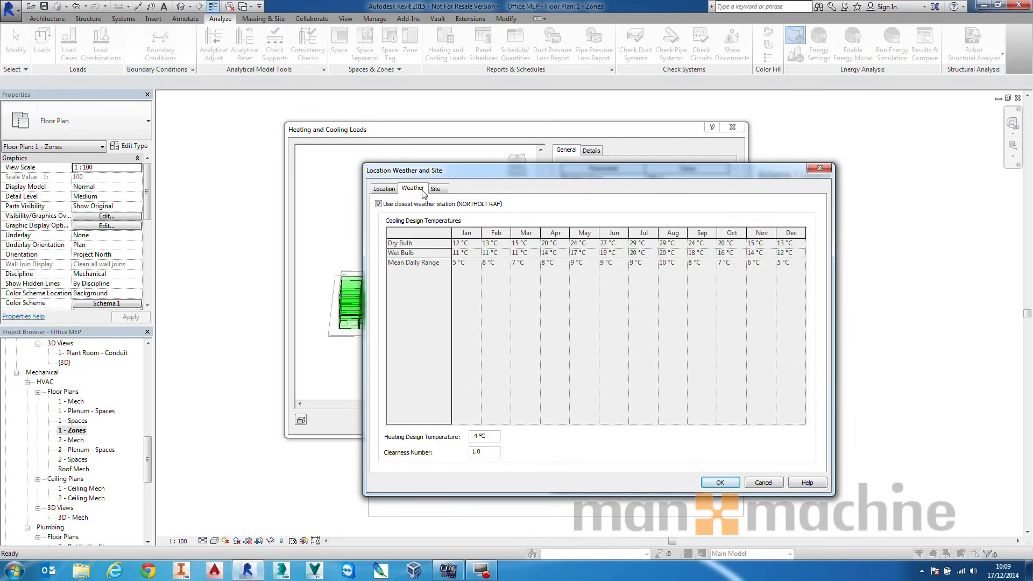
{"action": "left_click", "coordinate": [437, 189]}
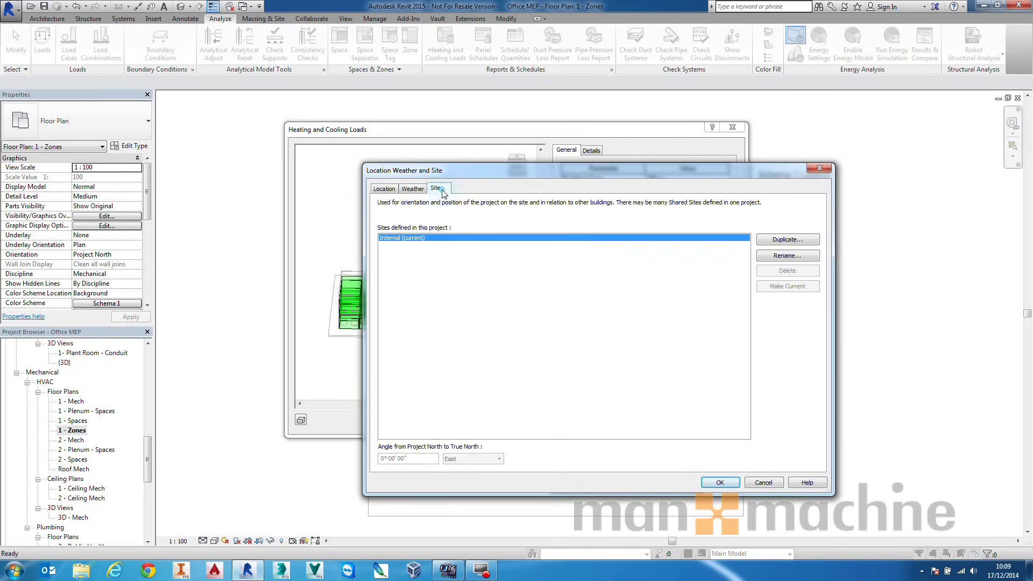
{"action": "left_click", "coordinate": [763, 483]}
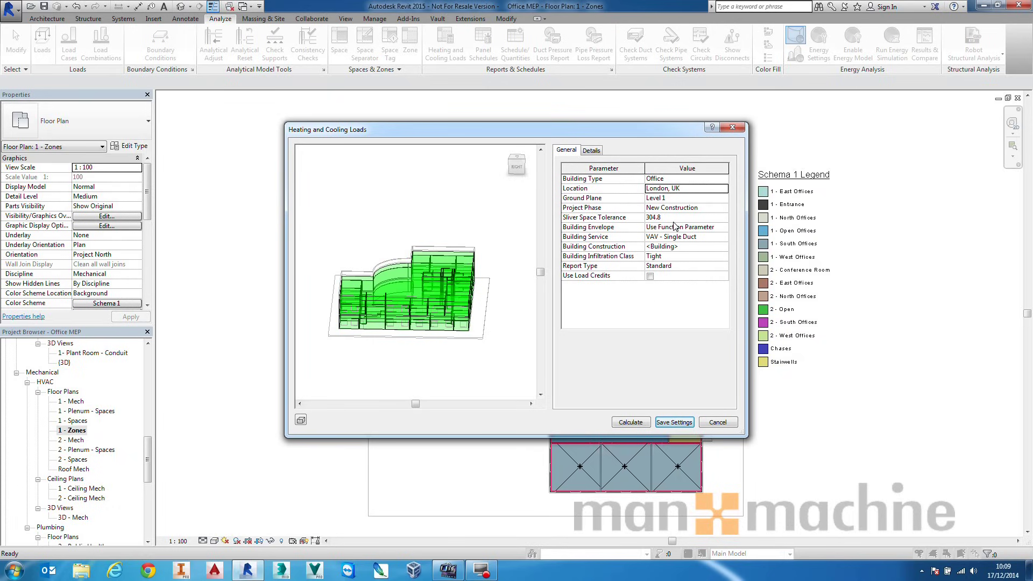
Step: On the Details tab, expand 1 - East Offices and select 112 Office
{"action": "left_click", "coordinate": [592, 151]}
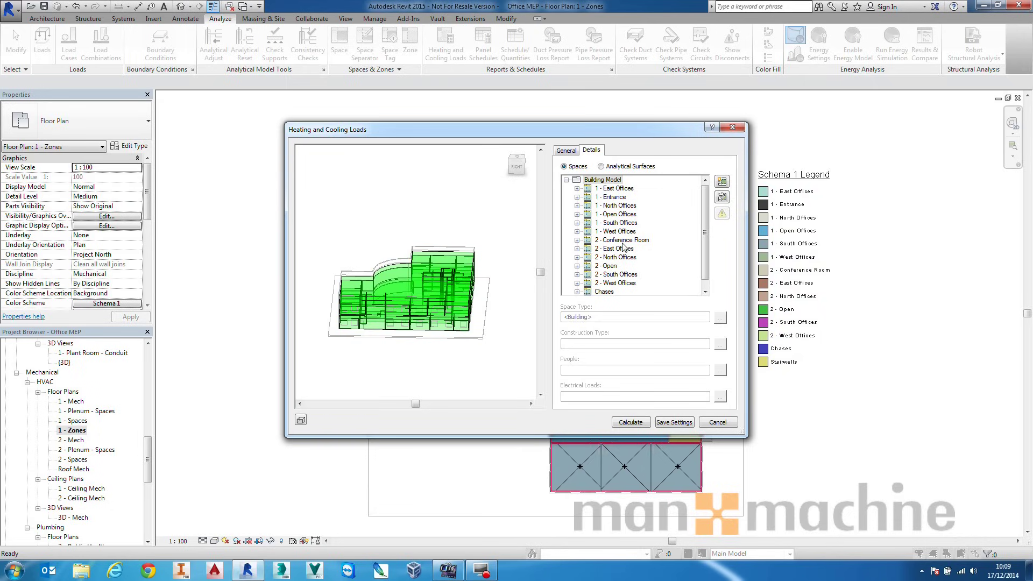
{"action": "left_click", "coordinate": [619, 188]}
{"action": "left_click", "coordinate": [577, 188]}
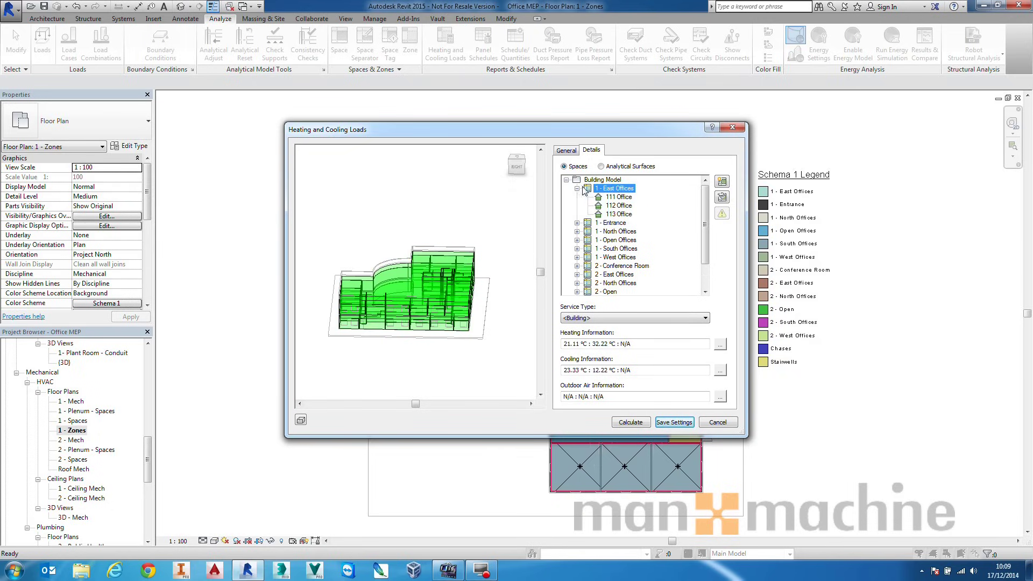
{"action": "left_click", "coordinate": [616, 197]}
{"action": "left_click", "coordinate": [618, 205]}
{"action": "left_click", "coordinate": [627, 214]}
{"action": "left_click", "coordinate": [618, 197]}
{"action": "left_click", "coordinate": [621, 206]}
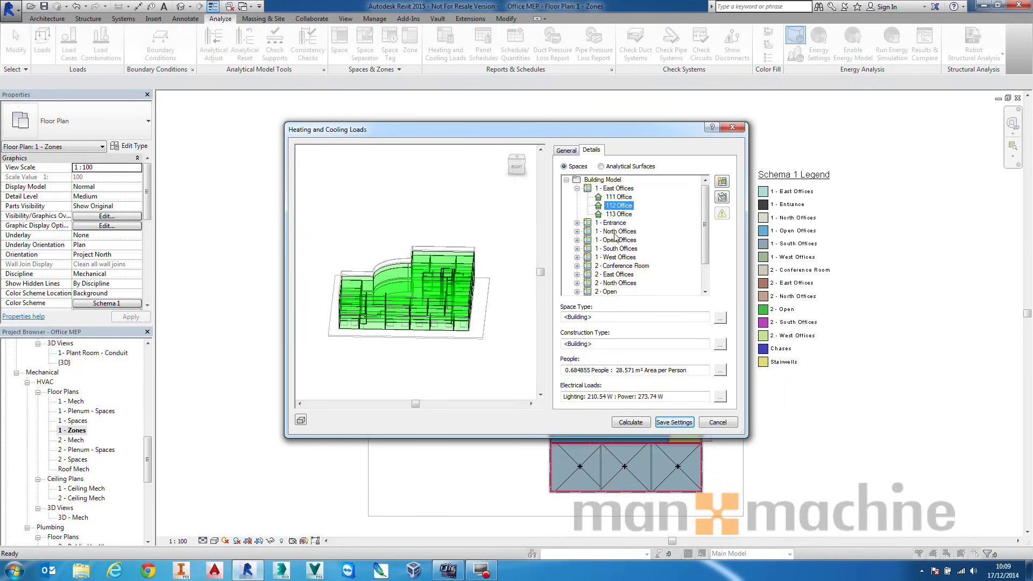
Step: Isolate 112 Office in the preview, orbit around it, and open its Space Type settings
{"action": "left_click", "coordinate": [722, 197]}
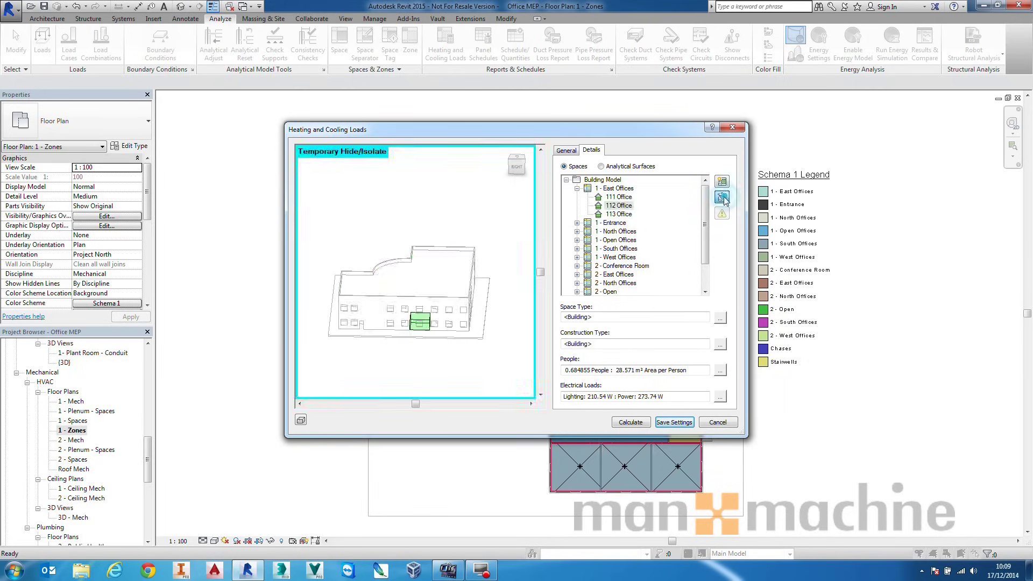
{"action": "middle_click_drag", "start_coordinate": [396, 305], "coordinate": [457, 311], "text": "shift"}
{"action": "scroll", "coordinate": [457, 312], "scroll_direction": "up", "scroll_amount": 5}
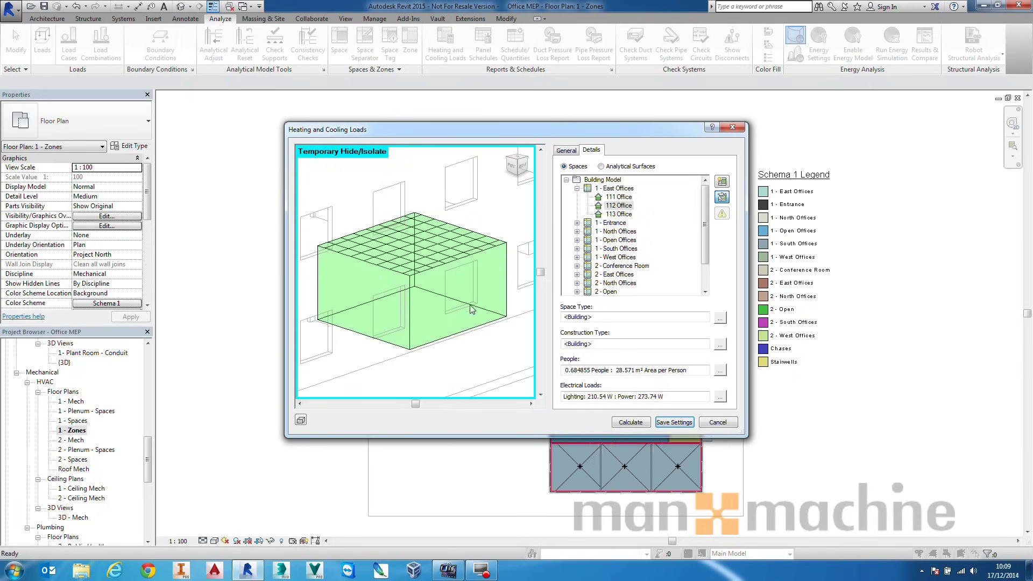
{"action": "middle_click_drag", "start_coordinate": [491, 286], "coordinate": [504, 245], "text": "shift"}
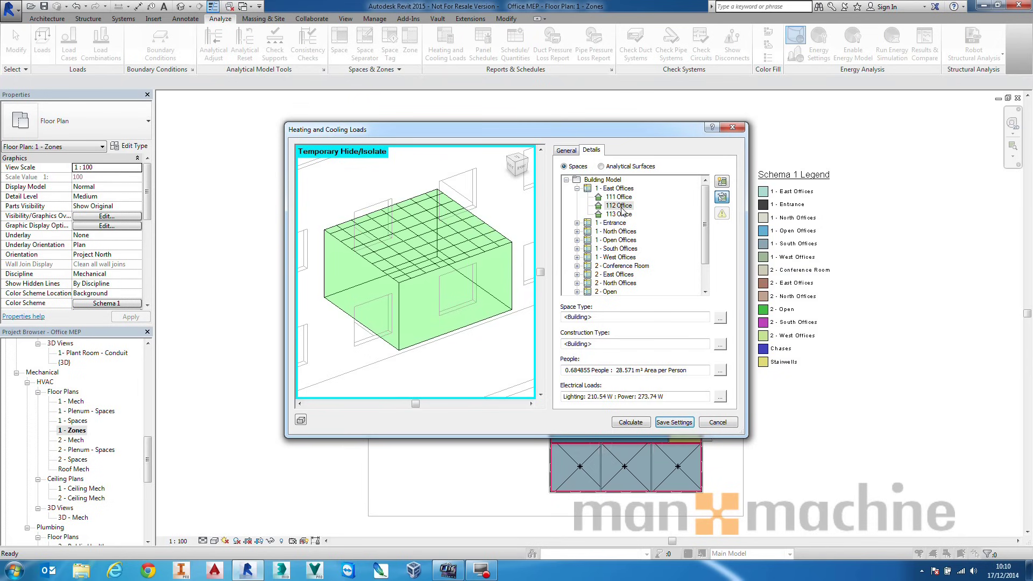
{"action": "left_click", "coordinate": [719, 318]}
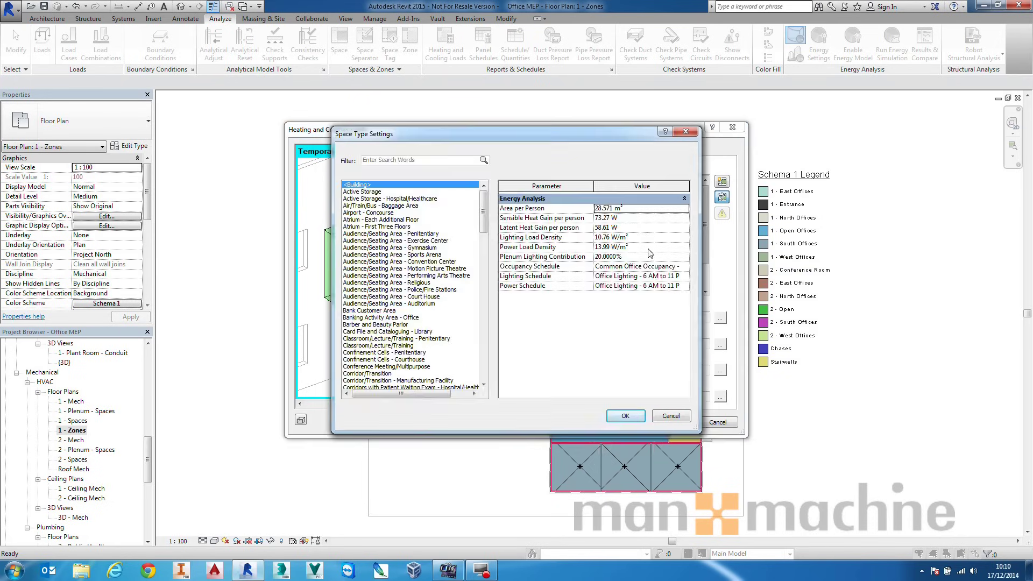
Step: Scroll the space type list and cancel, leaving 112 Office on <Building>
{"action": "mouse_move", "coordinate": [483, 213]}
{"action": "left_mouse_down"}
{"action": "mouse_move", "coordinate": [483, 305]}
{"action": "mouse_move", "coordinate": [484, 207]}
{"action": "left_mouse_up"}
{"action": "left_click", "coordinate": [670, 417]}
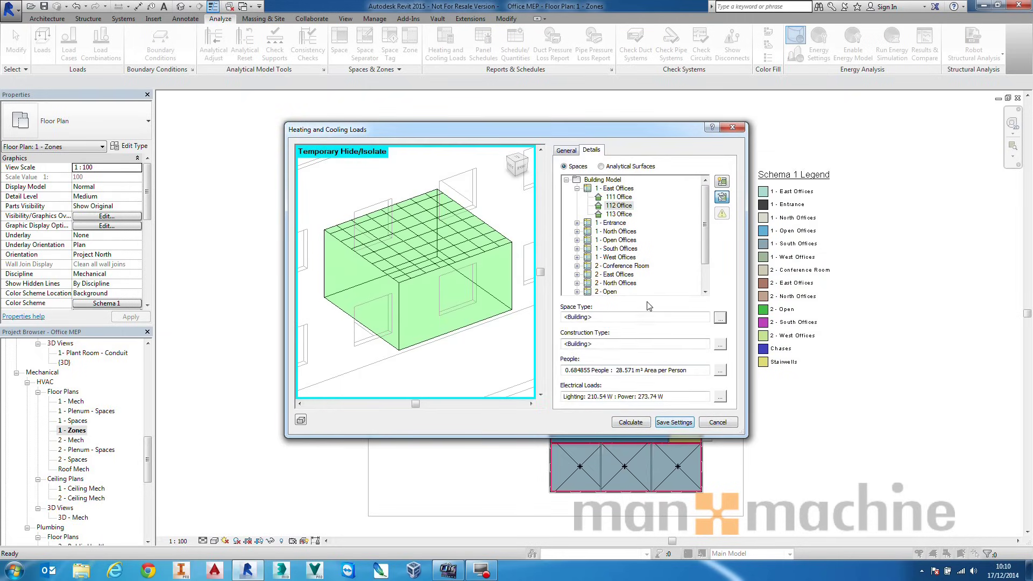
Step: Calculate the loads from the General tab: peak cooling 67,815 W, peak heating 18,959 W
{"action": "left_click", "coordinate": [567, 150]}
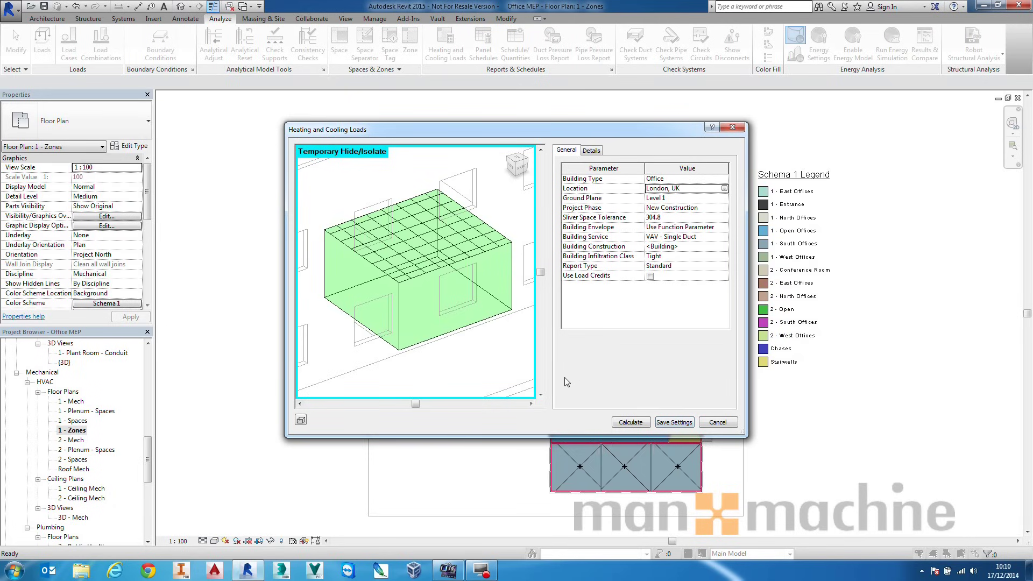
{"action": "left_click", "coordinate": [635, 424]}
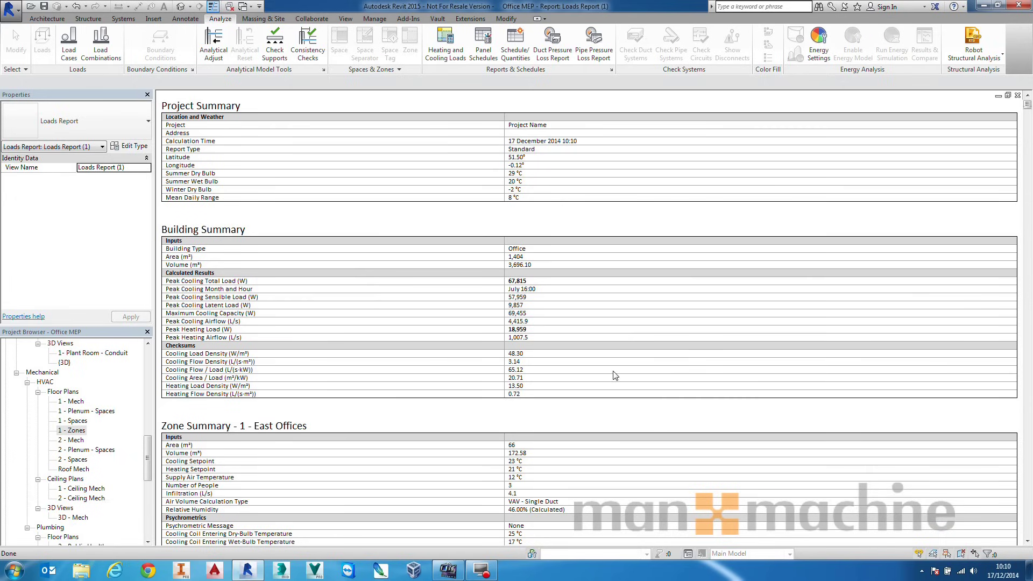
Step: Activate the Loads Report and scroll down to its Wall component entries
{"action": "left_click_drag", "start_coordinate": [147, 458], "coordinate": [156, 520]}
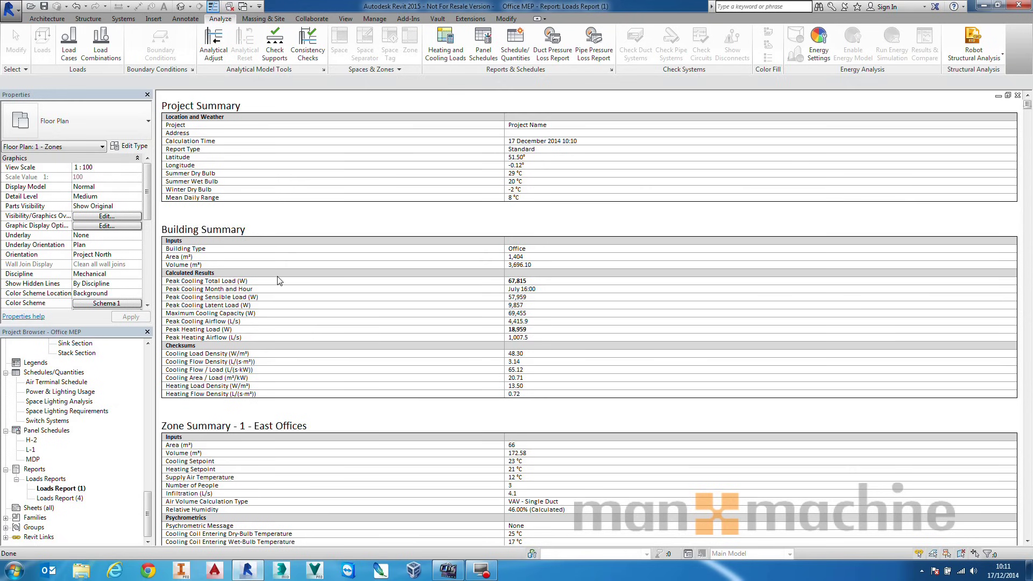
{"action": "left_click", "coordinate": [255, 413]}
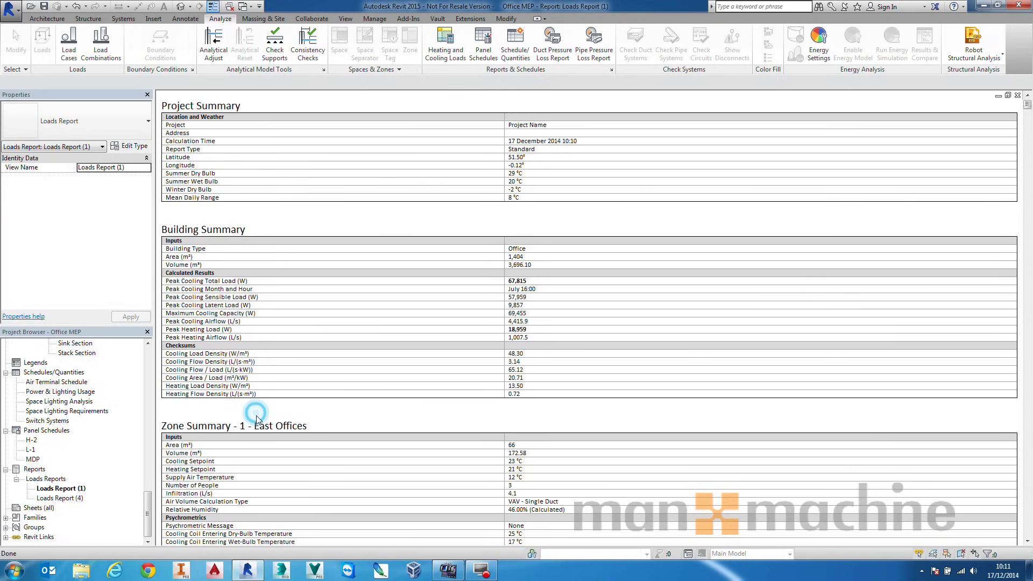
{"action": "scroll", "coordinate": [255, 413], "scroll_direction": "down", "scroll_amount": 5}
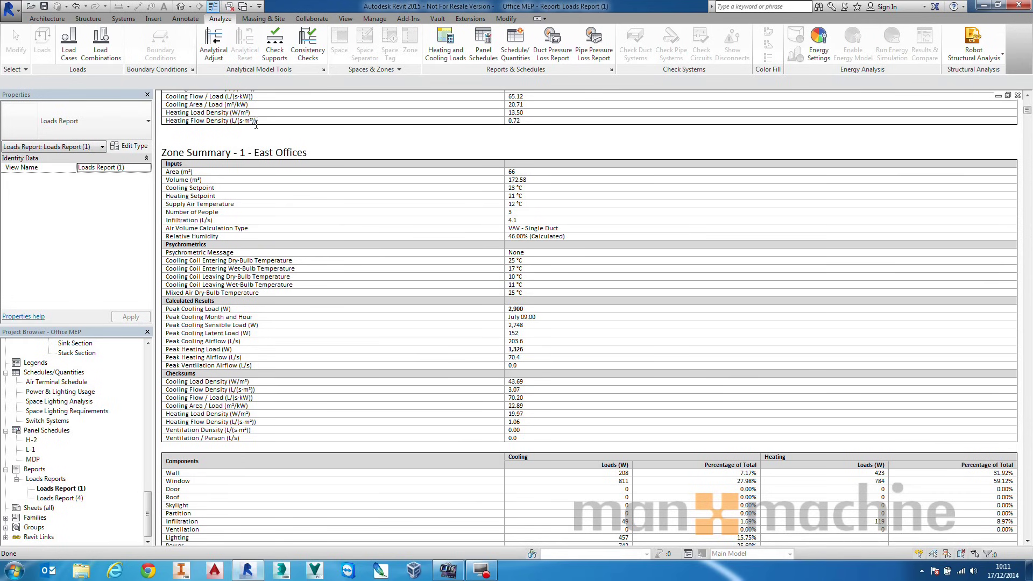
{"action": "scroll", "coordinate": [223, 148], "scroll_direction": "down", "scroll_amount": 3}
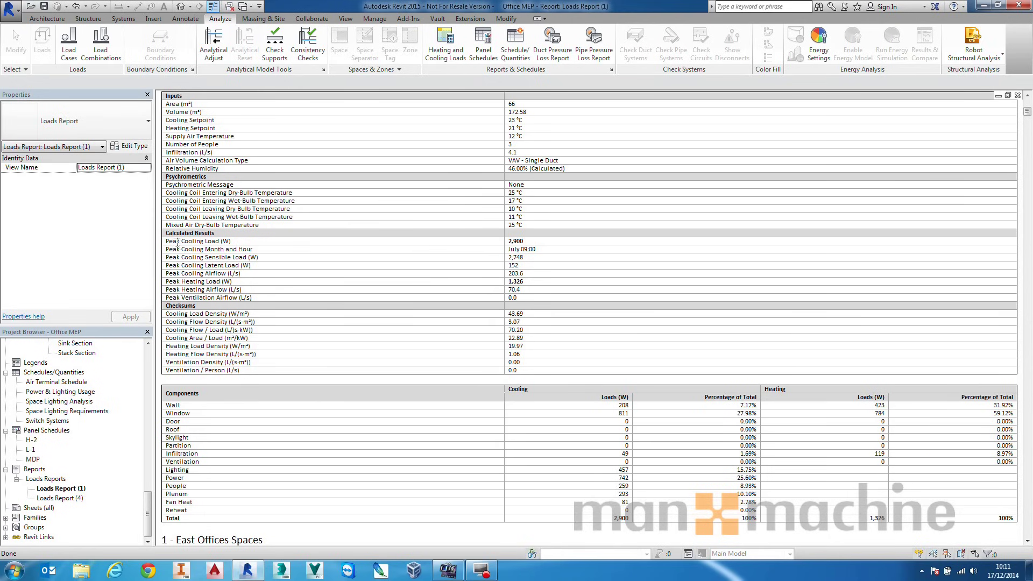
{"action": "scroll", "coordinate": [182, 395], "scroll_direction": "down", "scroll_amount": 3}
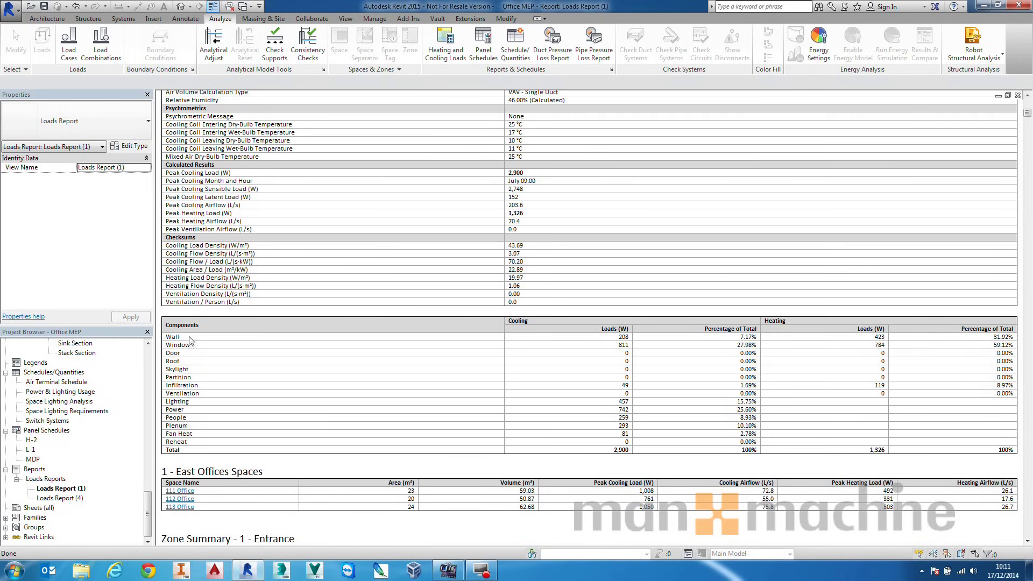
{"action": "double_click", "coordinate": [167, 336]}
Step: Review the Window and Door rows, jump to 111 Office's Space Summary, and close the report
{"action": "left_click_drag", "start_coordinate": [202, 336], "coordinate": [166, 339]}
{"action": "left_click", "coordinate": [180, 345]}
{"action": "left_click", "coordinate": [172, 354]}
{"action": "scroll", "coordinate": [217, 430], "scroll_direction": "down", "scroll_amount": 5}
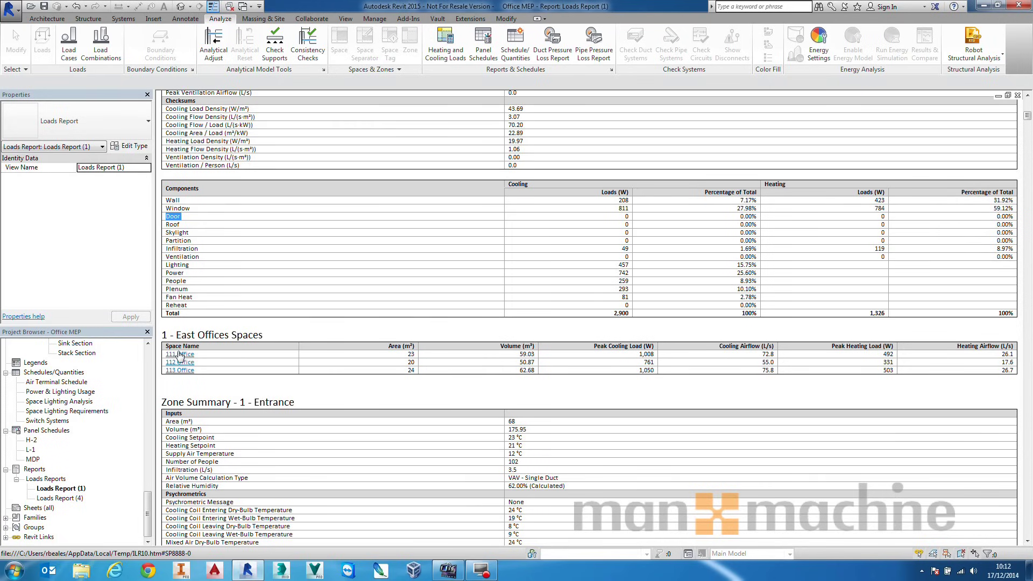
{"action": "left_click", "coordinate": [179, 354]}
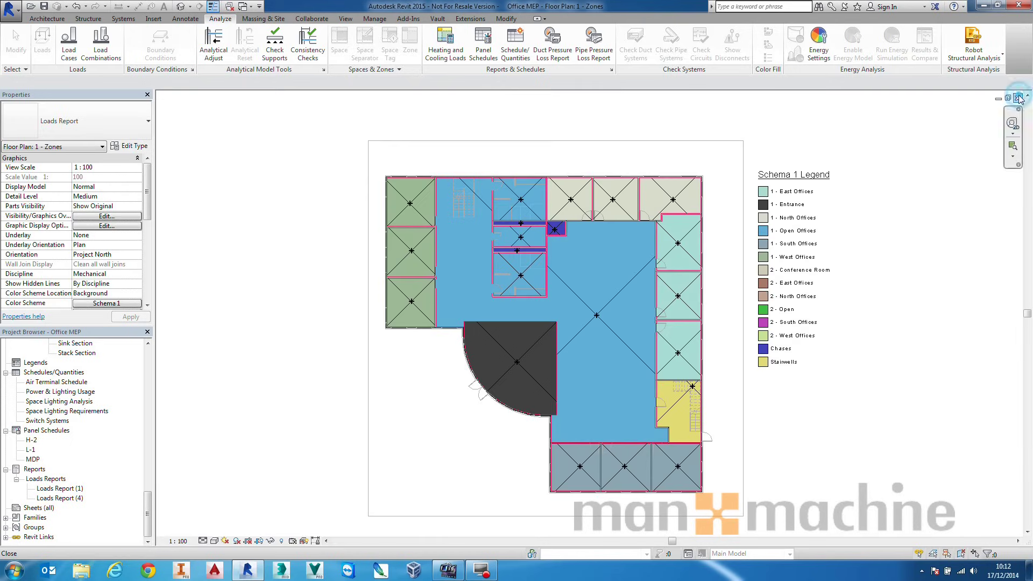
{"action": "left_click", "coordinate": [1017, 95]}
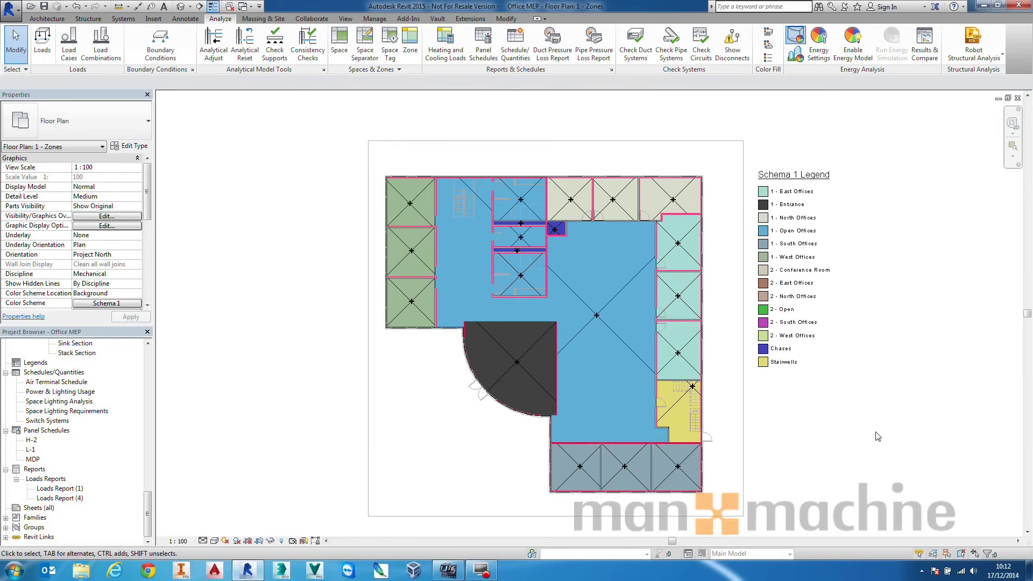
Step: Close the 1 - Zones and 1 - Spaces plans and zoom into the 1 - Mech ductwork
{"action": "left_click", "coordinate": [1017, 98]}
{"action": "left_click", "coordinate": [1017, 98]}
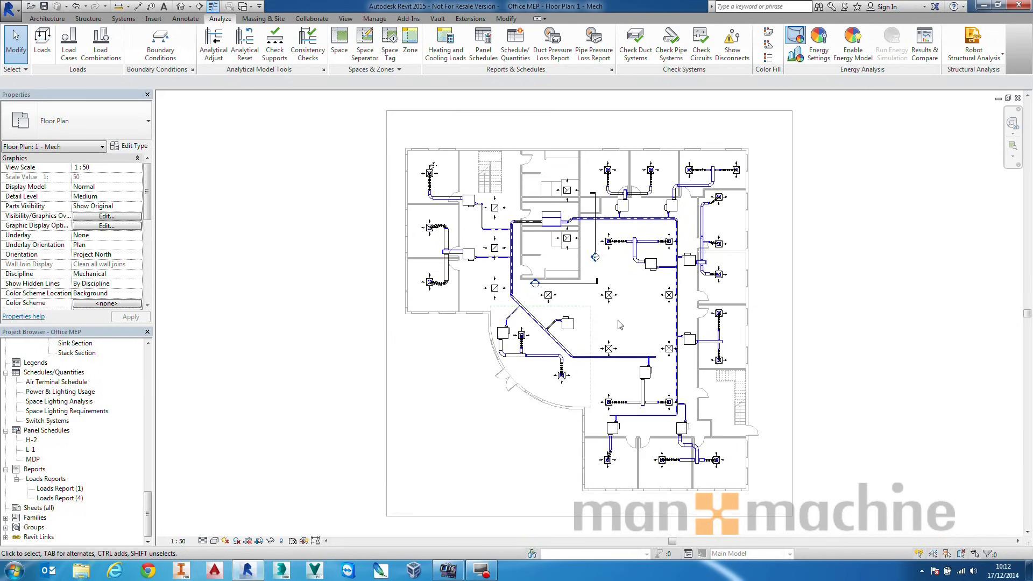
{"action": "scroll", "coordinate": [626, 325], "scroll_direction": "up", "scroll_amount": 4}
{"action": "scroll", "coordinate": [626, 326], "scroll_direction": "up", "scroll_amount": 1}
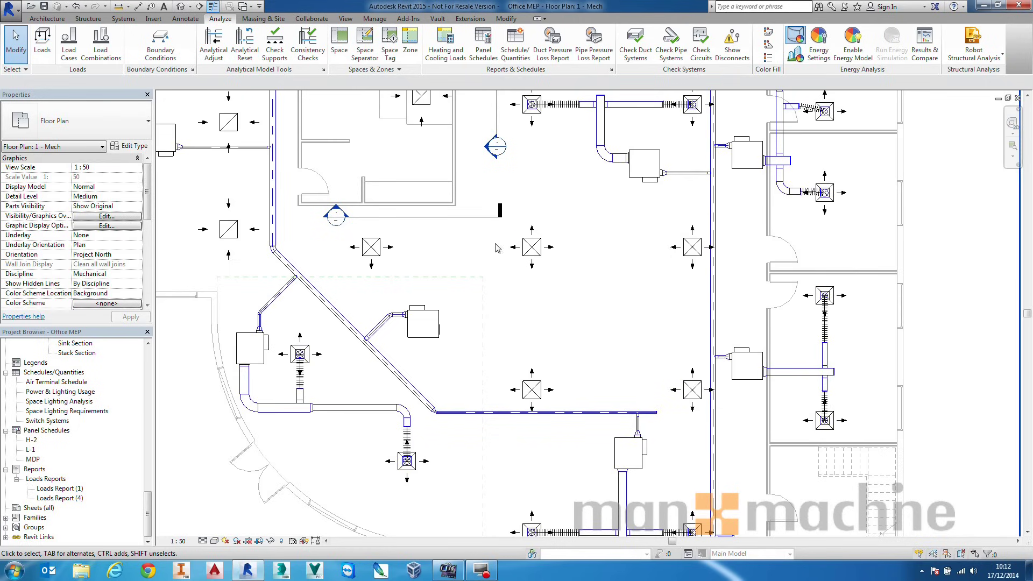
{"action": "left_click", "coordinate": [128, 19]}
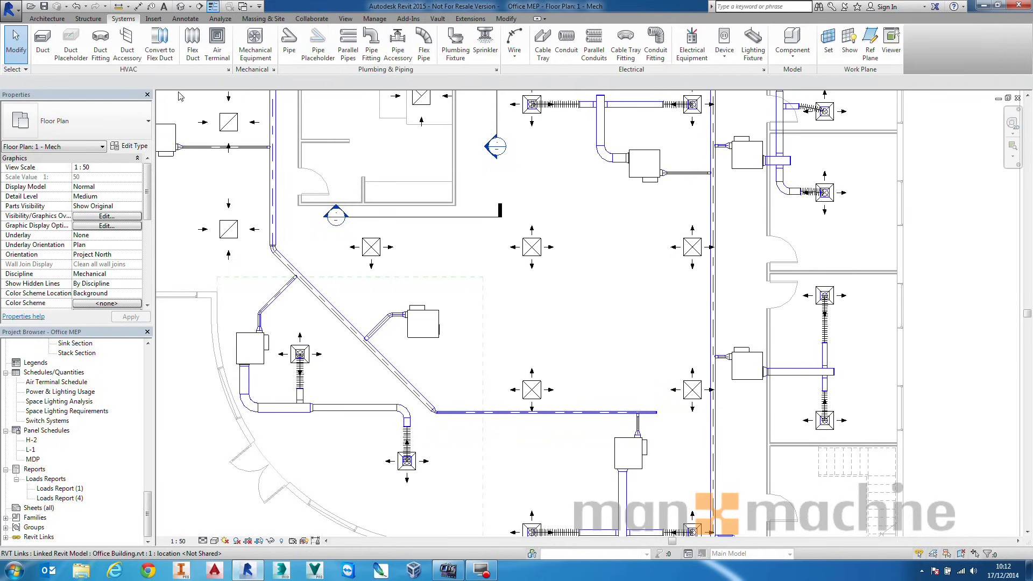
Step: Set up a Rectangular Duct Radius Elbows / Taps duct, 175 × 175, at 2900 mm offset
{"action": "left_click", "coordinate": [43, 43]}
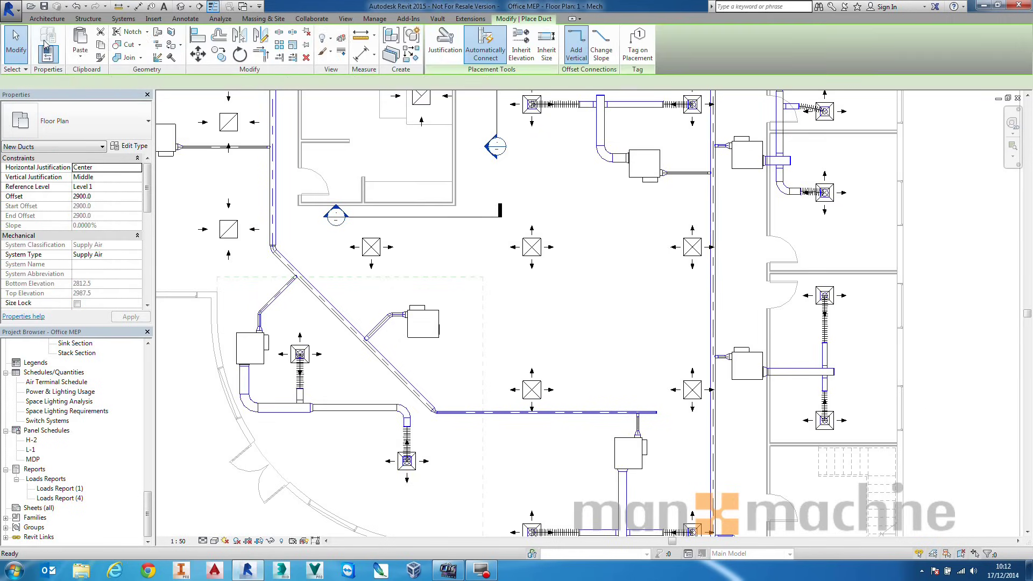
{"action": "left_click", "coordinate": [60, 132]}
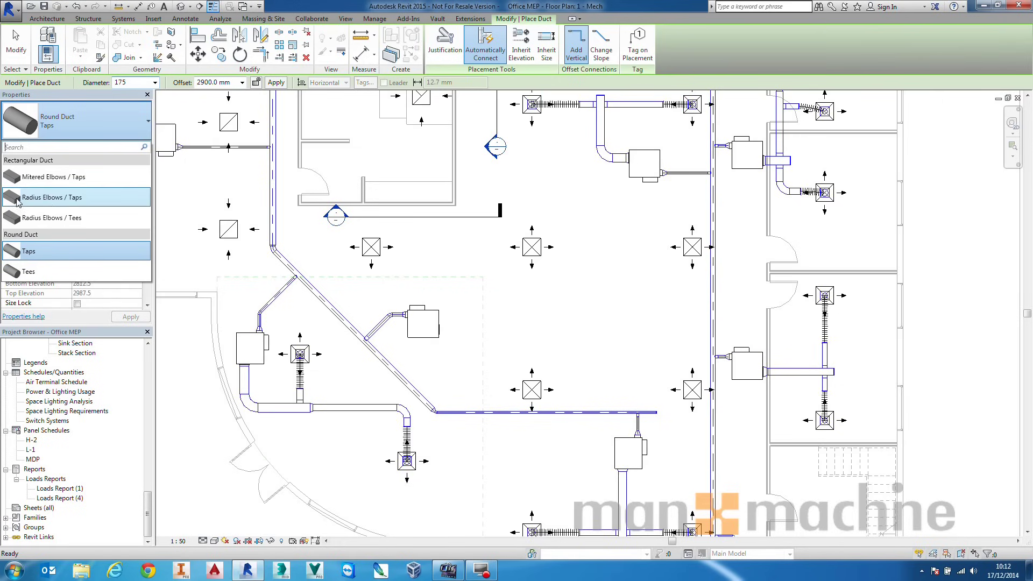
{"action": "left_click", "coordinate": [61, 199]}
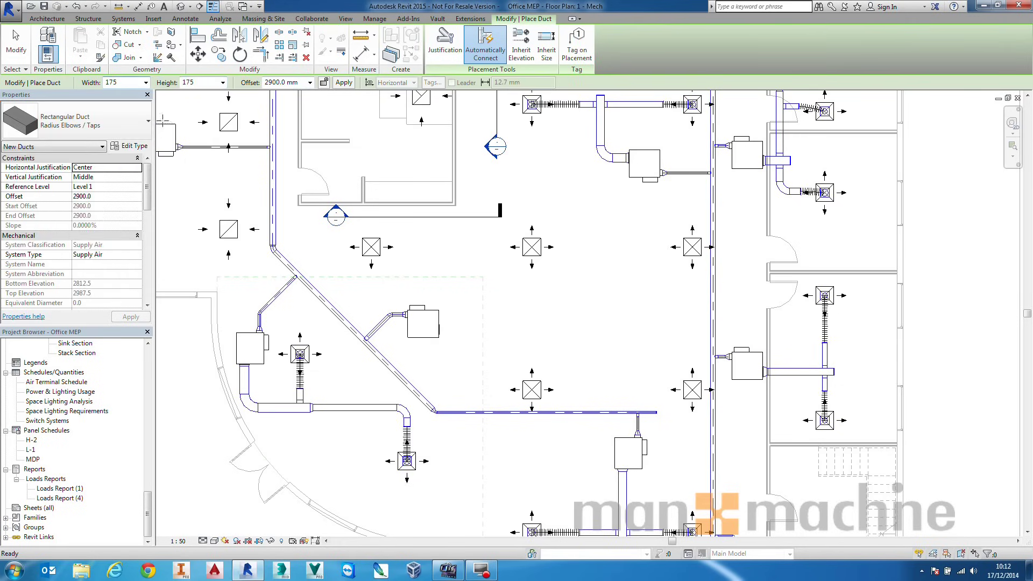
{"action": "left_click", "coordinate": [145, 82]}
{"action": "left_click", "coordinate": [146, 82]}
{"action": "left_click", "coordinate": [222, 82]}
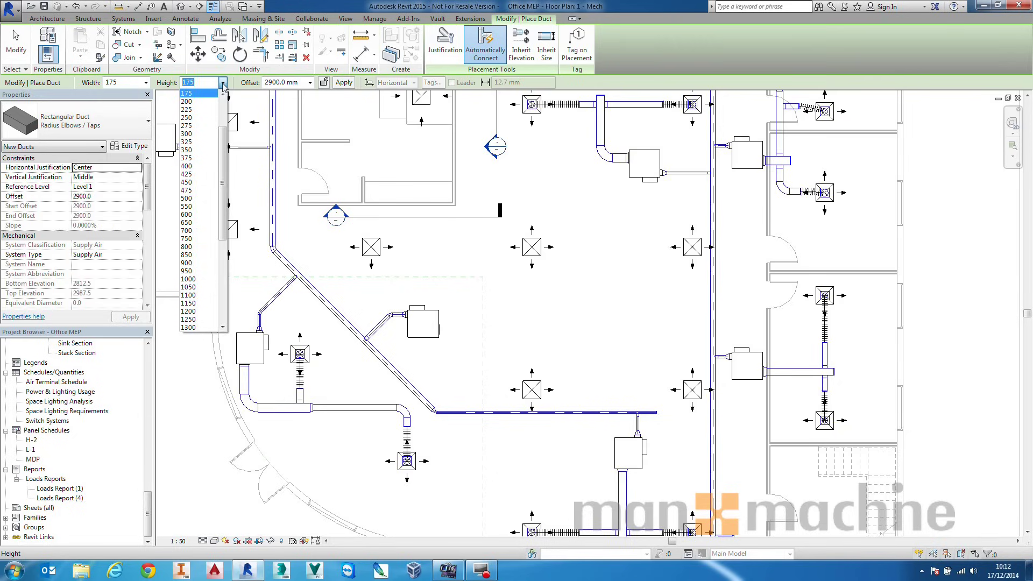
{"action": "left_click", "coordinate": [222, 82]}
{"action": "left_click", "coordinate": [305, 84]}
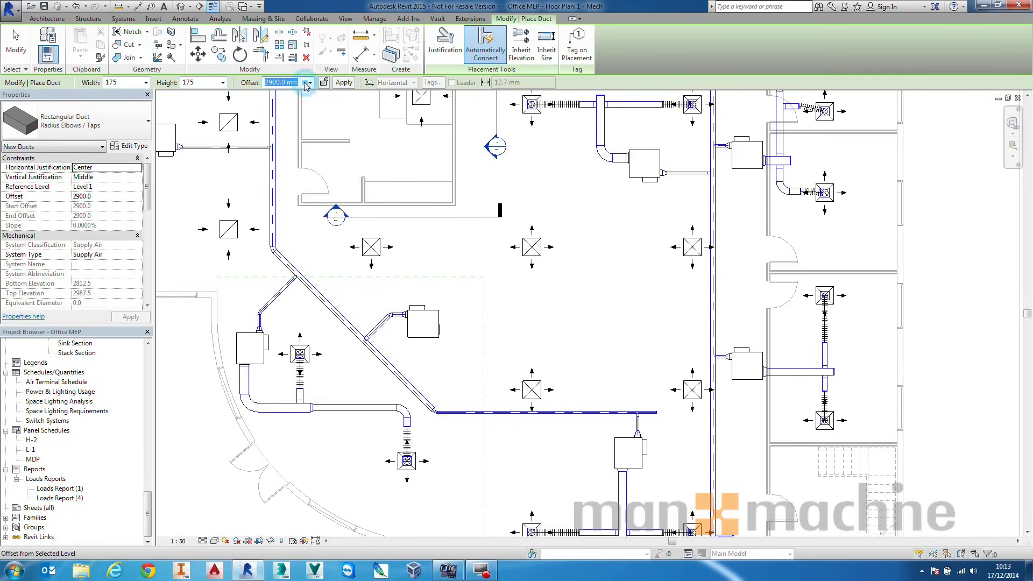
{"action": "left_click", "coordinate": [305, 83]}
{"action": "left_click_drag", "start_coordinate": [310, 80], "coordinate": [235, 76]}
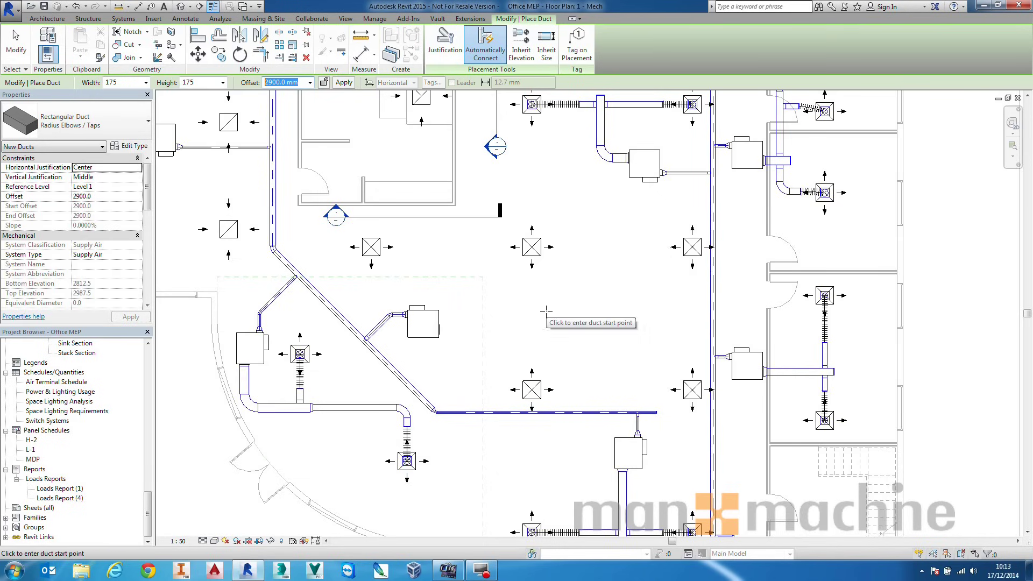
{"action": "left_click", "coordinate": [310, 82]}
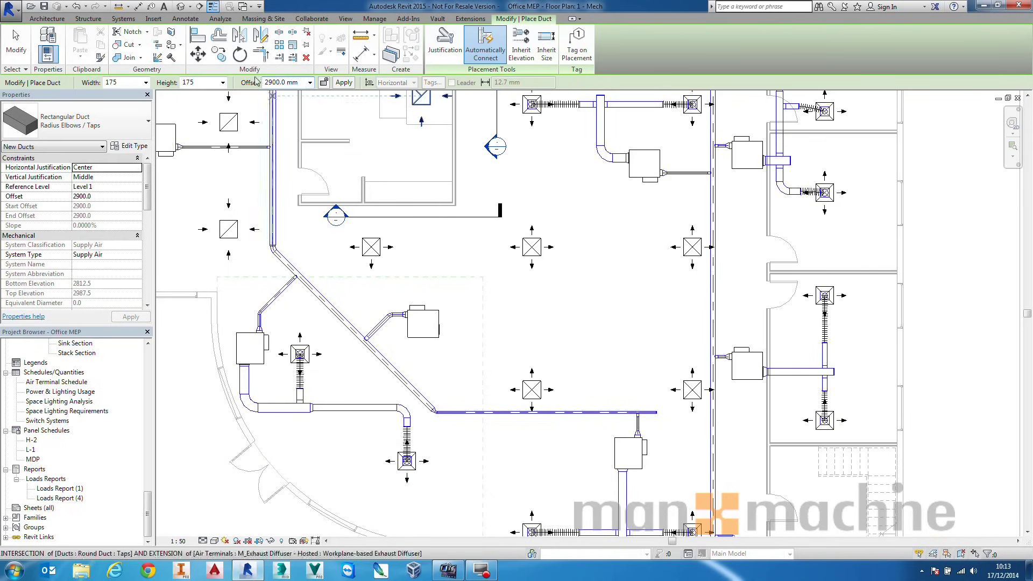
Step: Draw the duct horizontally across the central room, then turn it upward through an elbow
{"action": "left_click", "coordinate": [498, 318]}
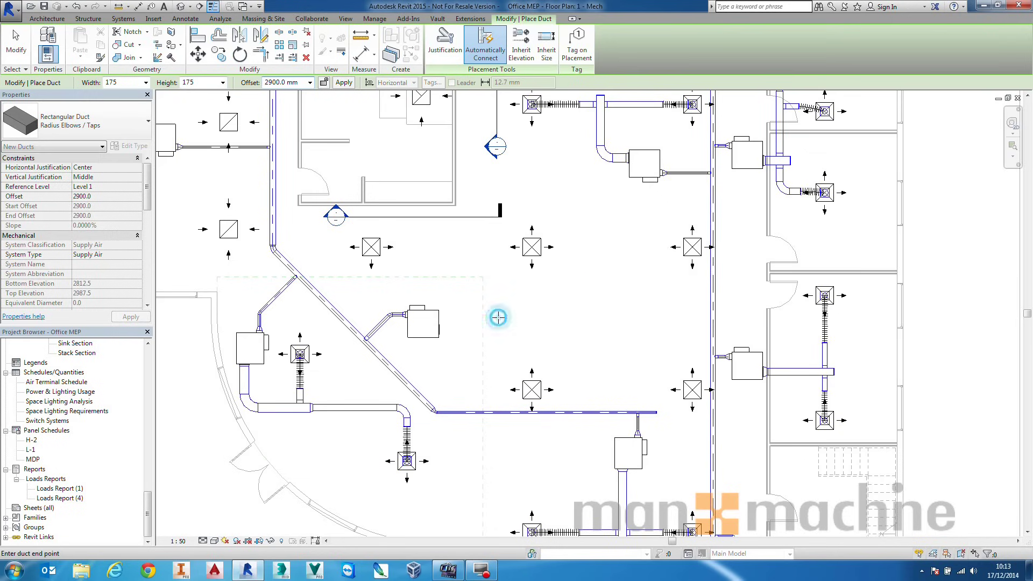
{"action": "left_click", "coordinate": [622, 317]}
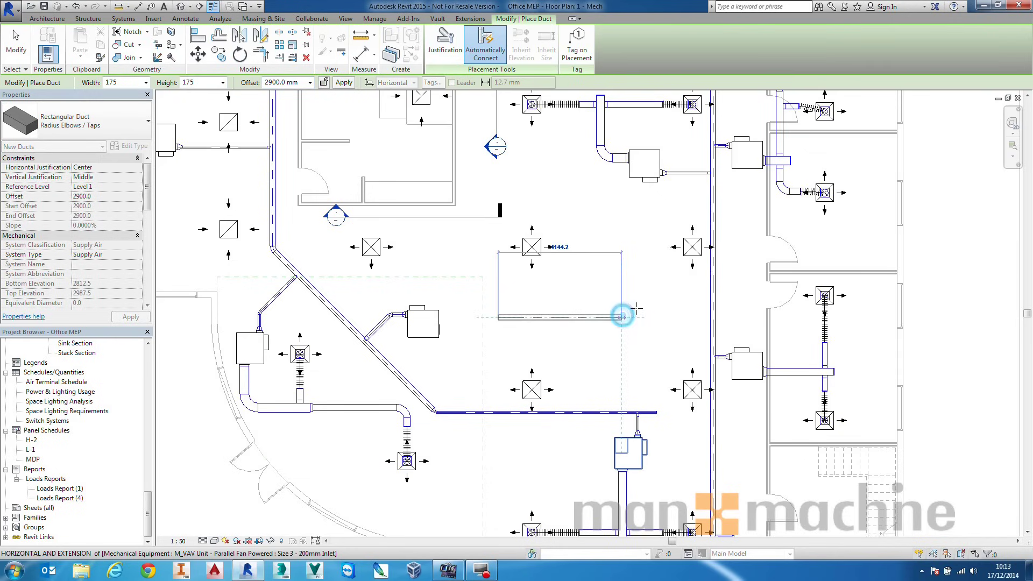
{"action": "left_click", "coordinate": [621, 207]}
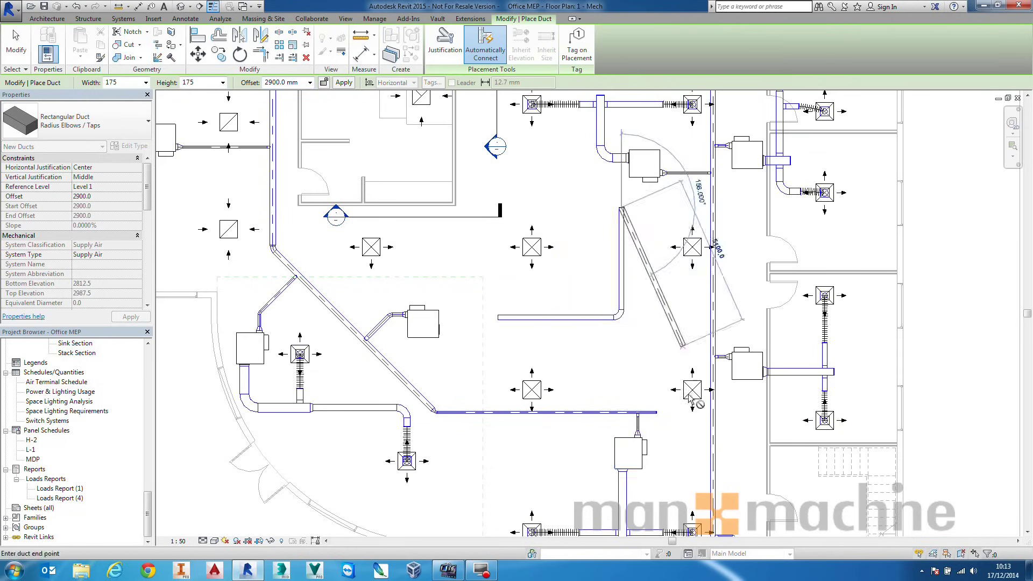
{"action": "key", "text": "Escape"}
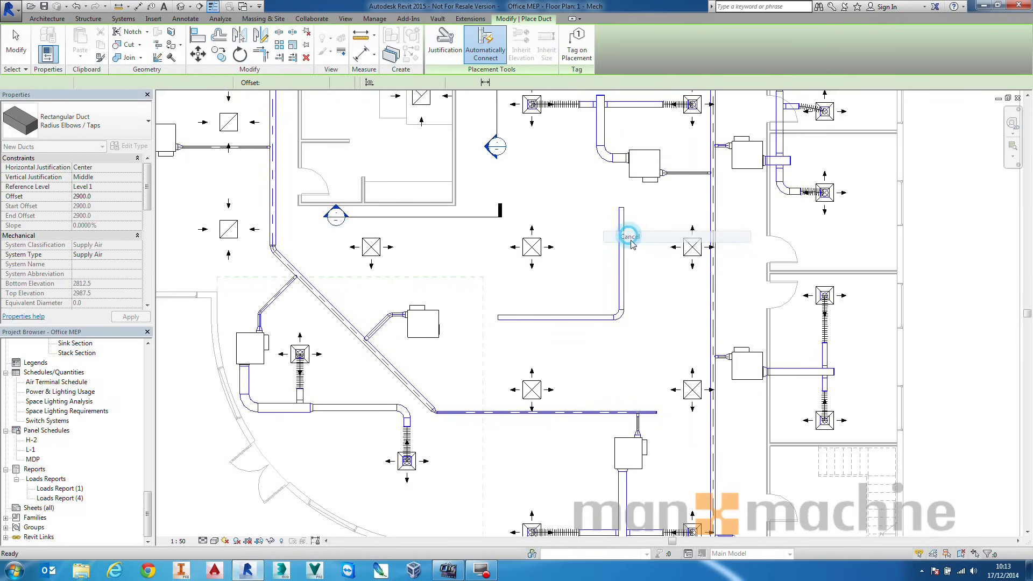
{"action": "scroll", "coordinate": [621, 316], "scroll_direction": "up", "scroll_amount": 5}
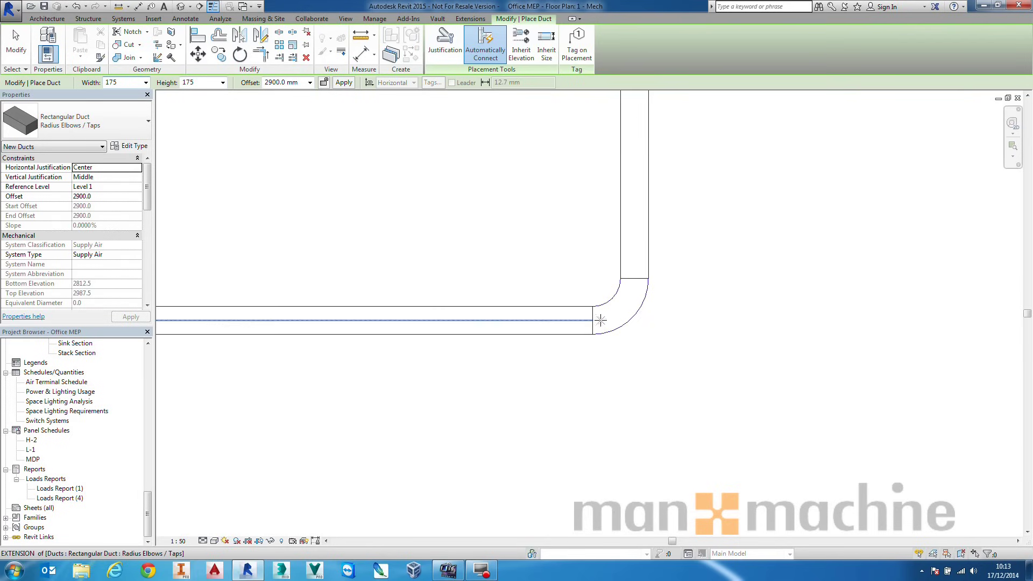
{"action": "scroll", "coordinate": [635, 287], "scroll_direction": "down", "scroll_amount": 5}
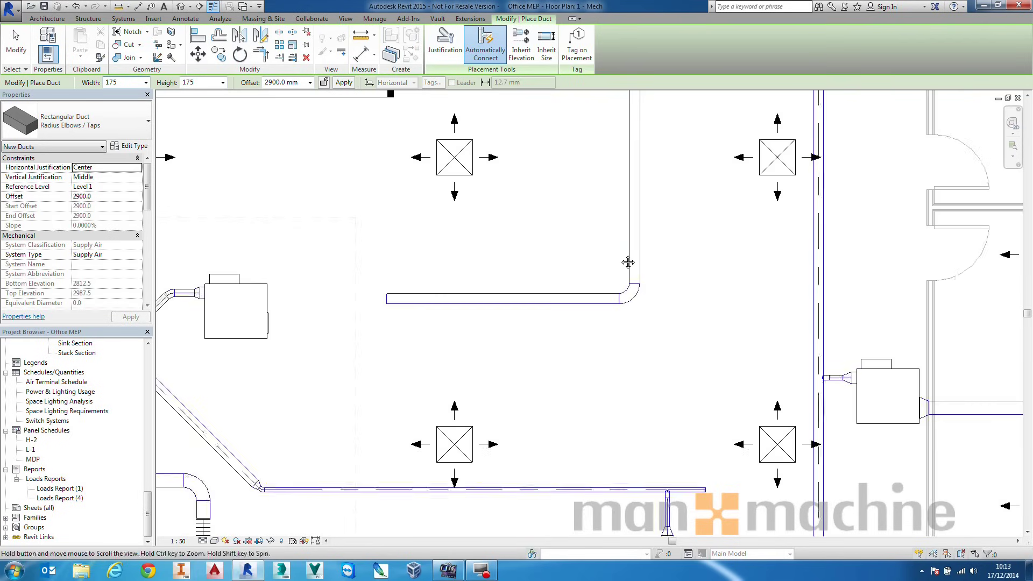
{"action": "middle_click_drag", "start_coordinate": [628, 262], "coordinate": [626, 295]}
Step: Delete the trial vertical duct, its elbow and the horizontal duct
{"action": "key", "text": "Escape"}
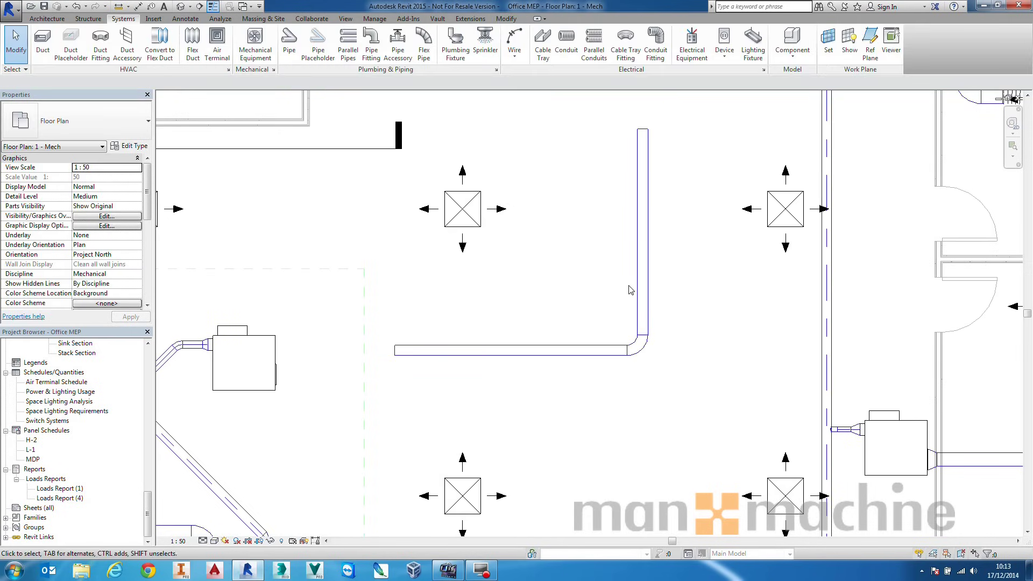
{"action": "left_click", "coordinate": [642, 277]}
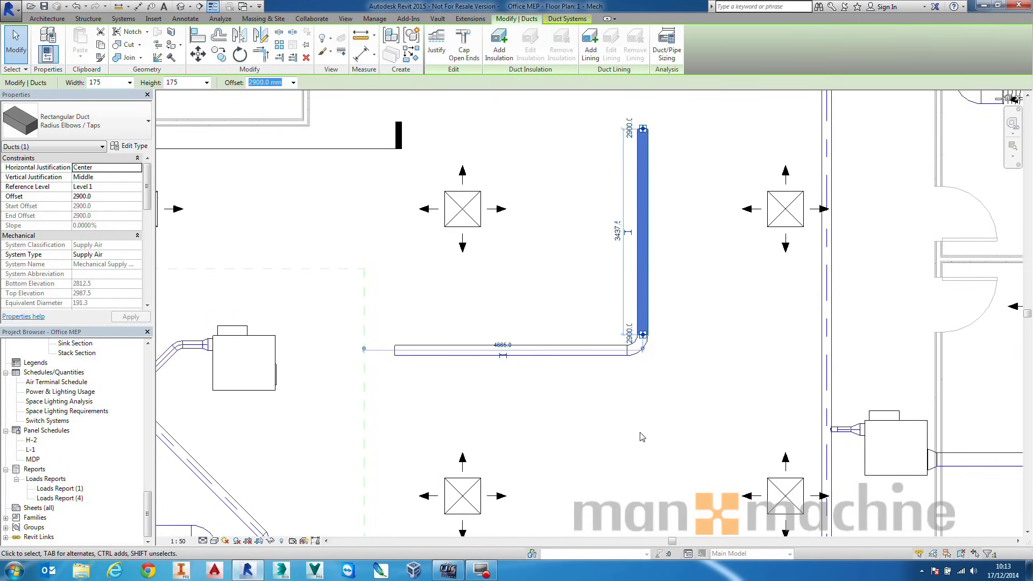
{"action": "left_click", "coordinate": [640, 355], "text": "ctrl"}
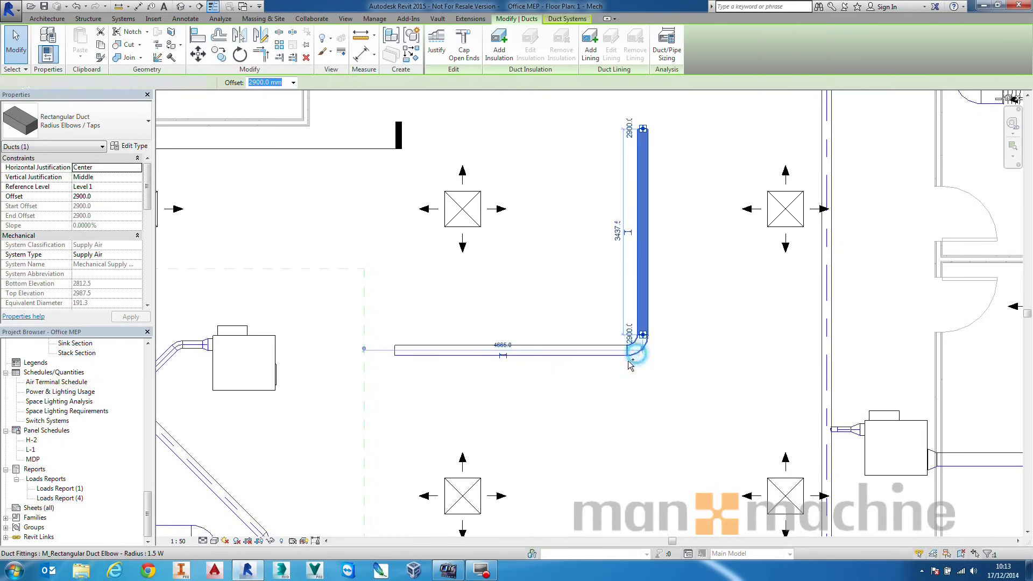
{"action": "left_click", "coordinate": [593, 350], "text": "ctrl"}
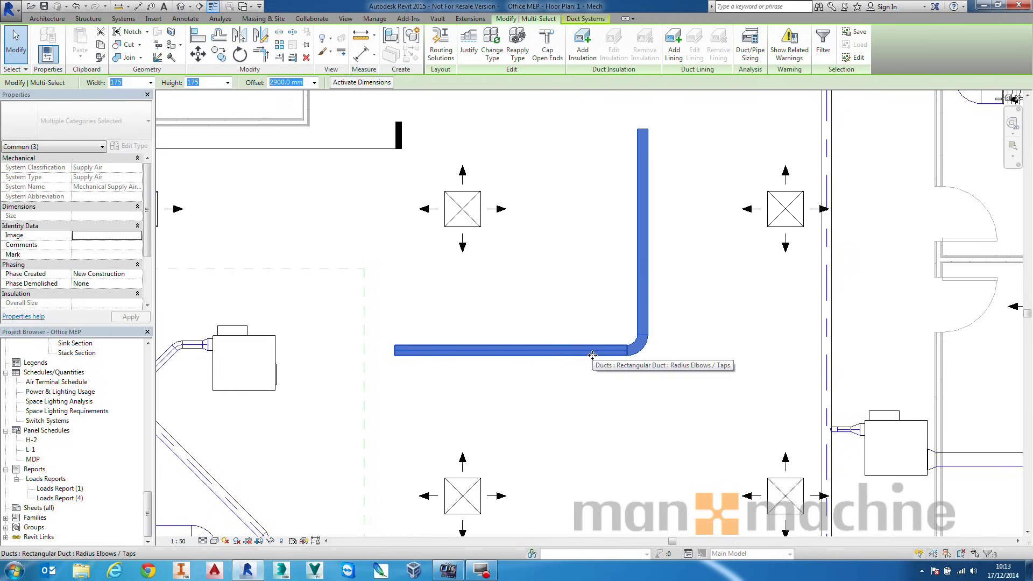
{"action": "key", "text": "Delete"}
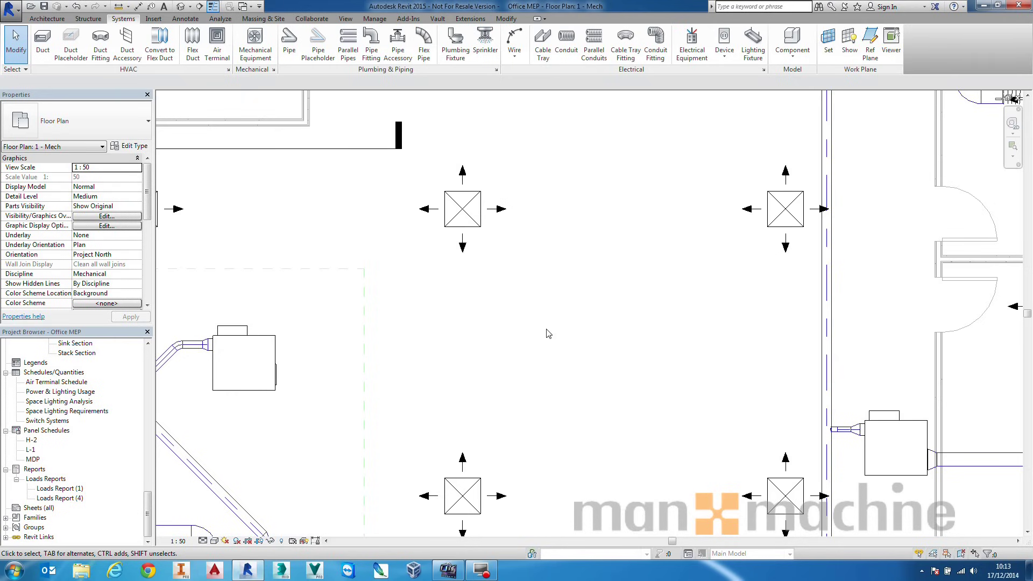
{"action": "scroll", "coordinate": [512, 362], "scroll_direction": "down", "scroll_amount": 5}
{"action": "scroll", "coordinate": [554, 326], "scroll_direction": "up", "scroll_amount": 4}
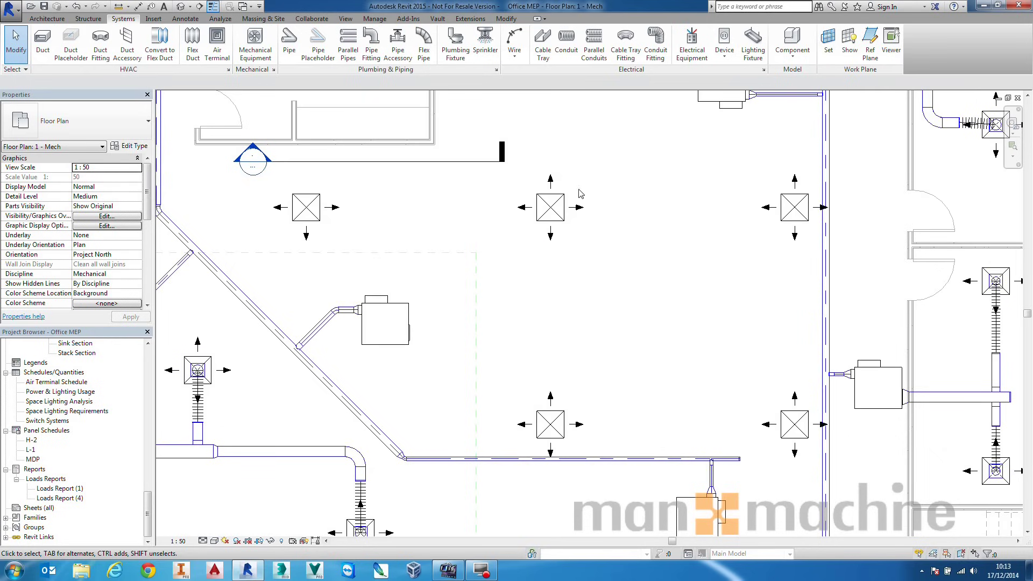
Step: Create Supply Air duct system Mechanical Supply Air 11 from the upper middle diffuser
{"action": "left_click", "coordinate": [401, 310]}
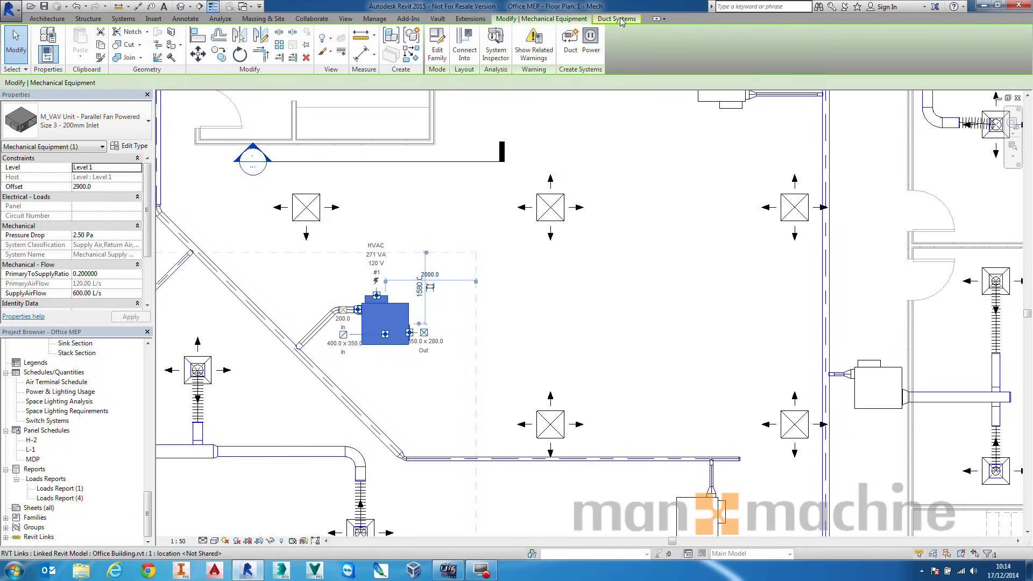
{"action": "key", "text": "Escape"}
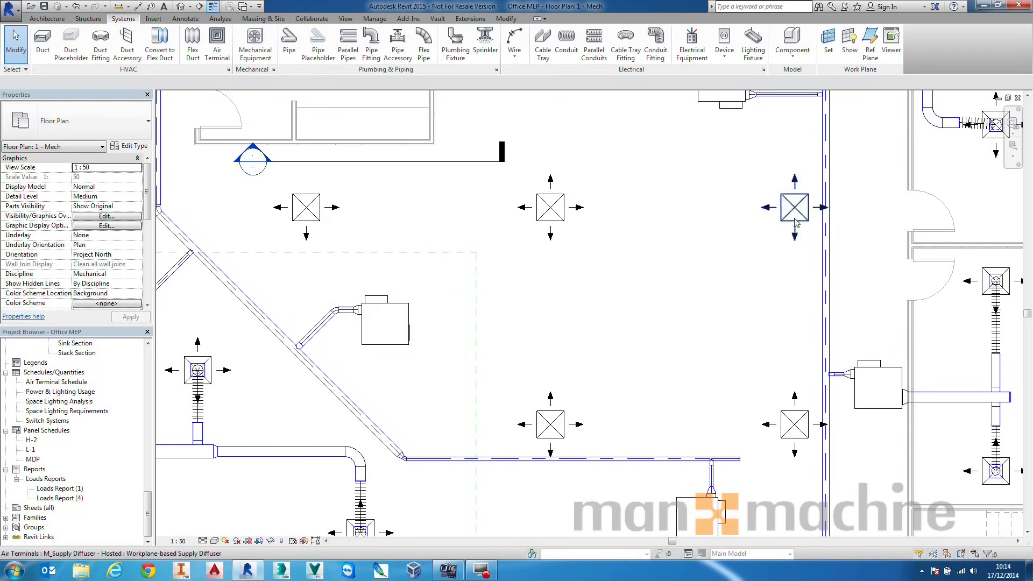
{"action": "left_click", "coordinate": [543, 223]}
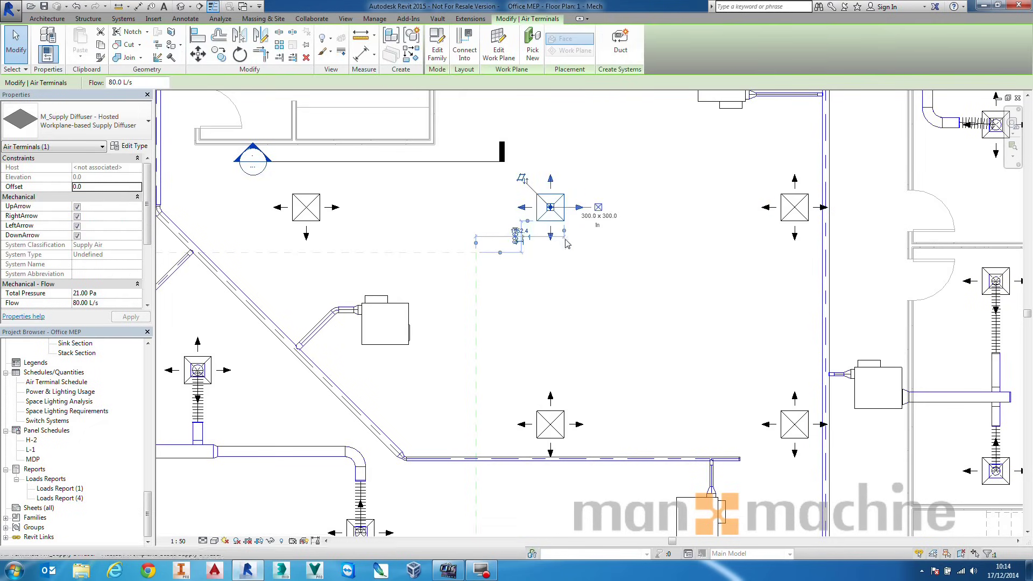
{"action": "left_click", "coordinate": [621, 43]}
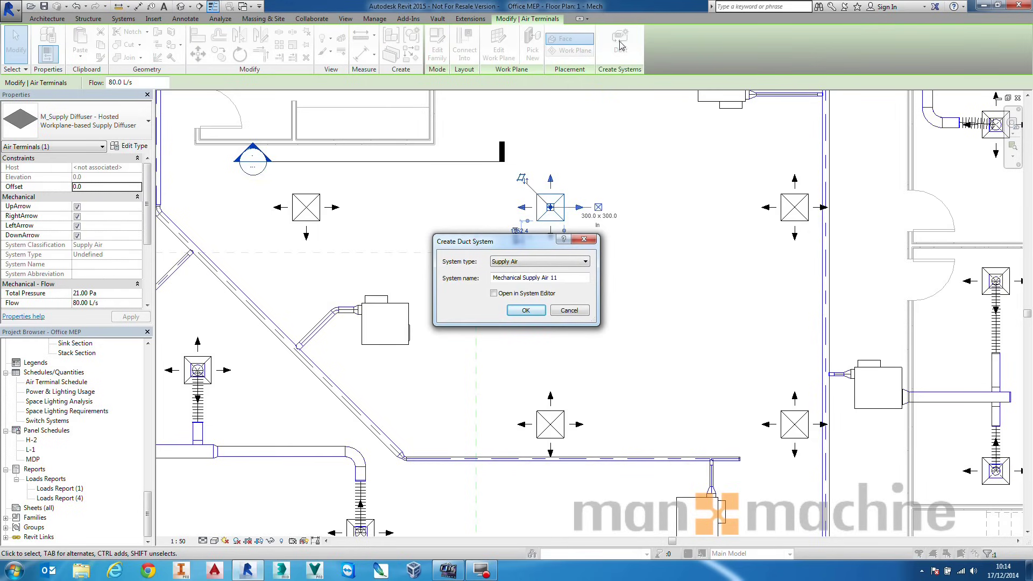
{"action": "left_click", "coordinate": [529, 261]}
{"action": "left_click", "coordinate": [529, 261]}
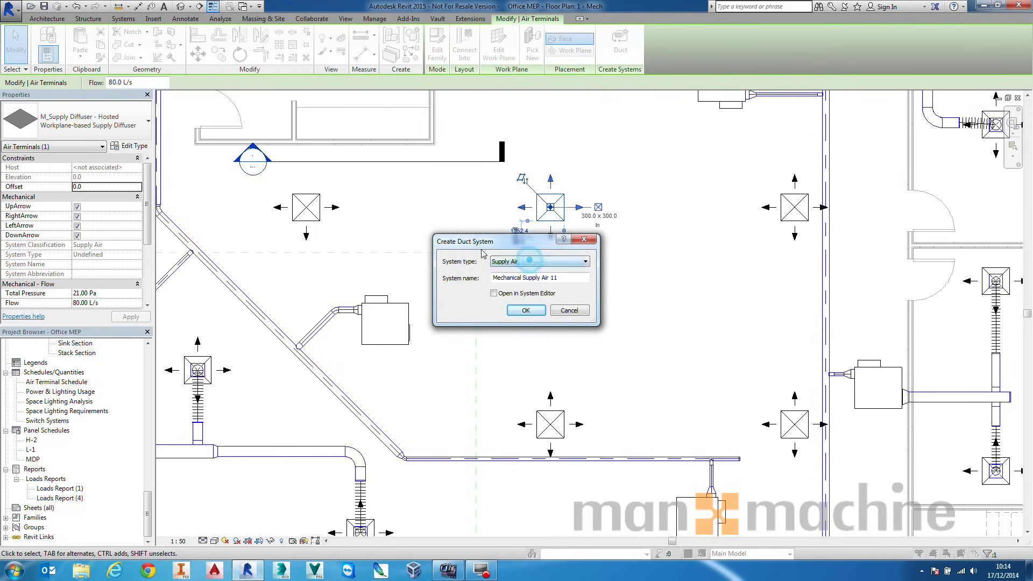
{"action": "left_click", "coordinate": [524, 310]}
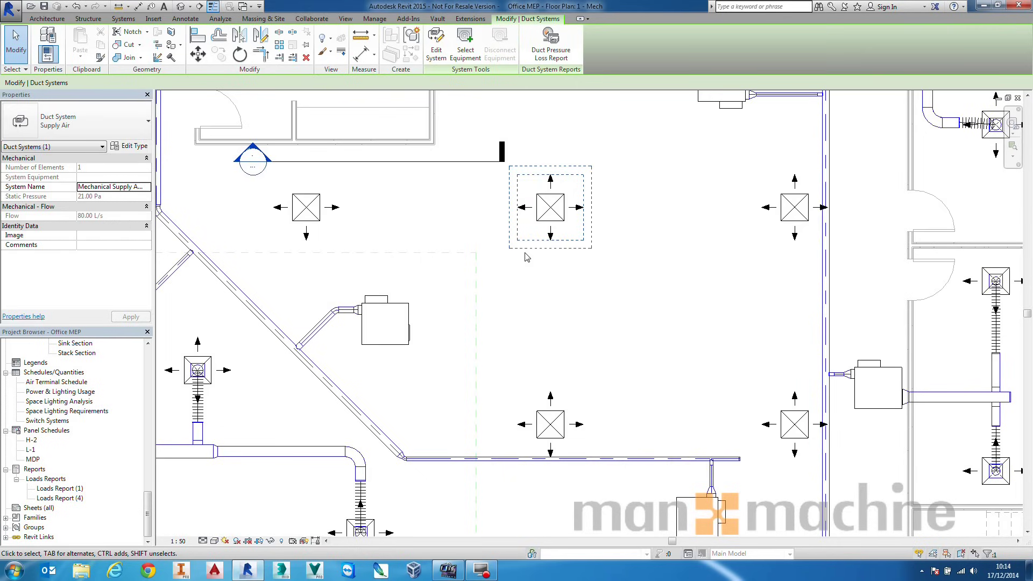
Step: Assign the VAV unit as equipment and add the upper-left, lower-middle and lower-right diffusers
{"action": "left_click", "coordinate": [465, 43]}
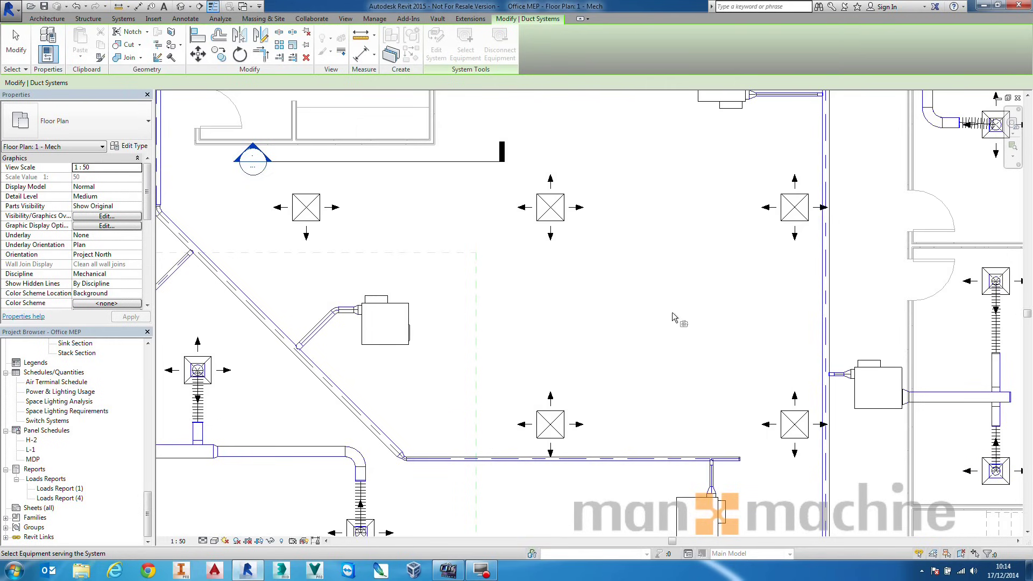
{"action": "left_click", "coordinate": [399, 308]}
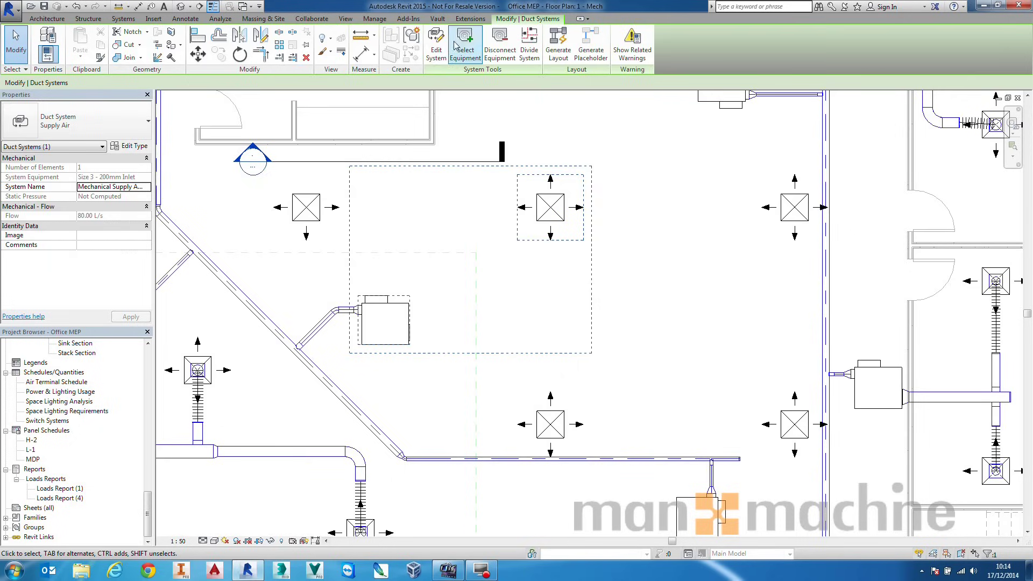
{"action": "left_click", "coordinate": [438, 50]}
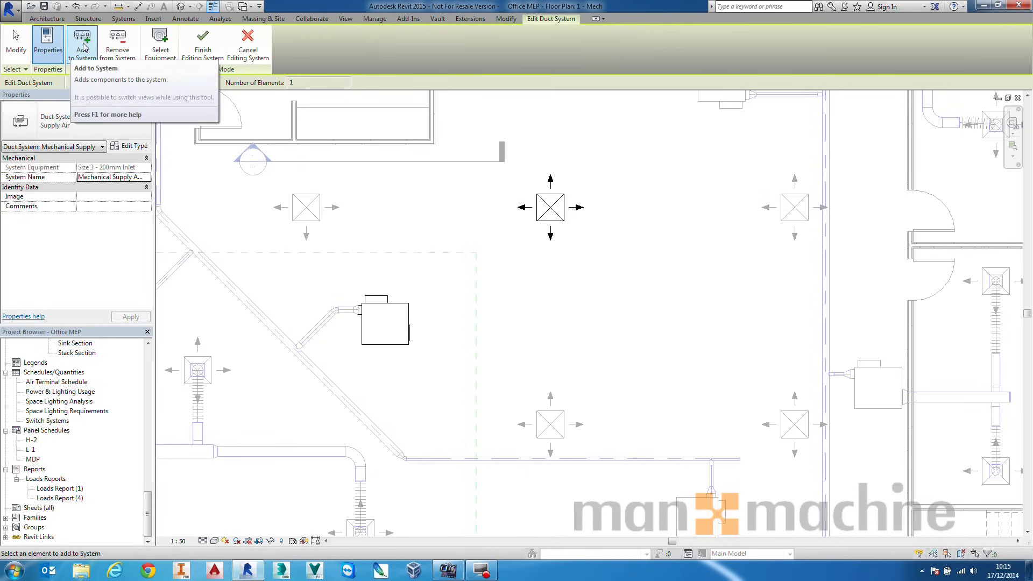
{"action": "left_click", "coordinate": [306, 197]}
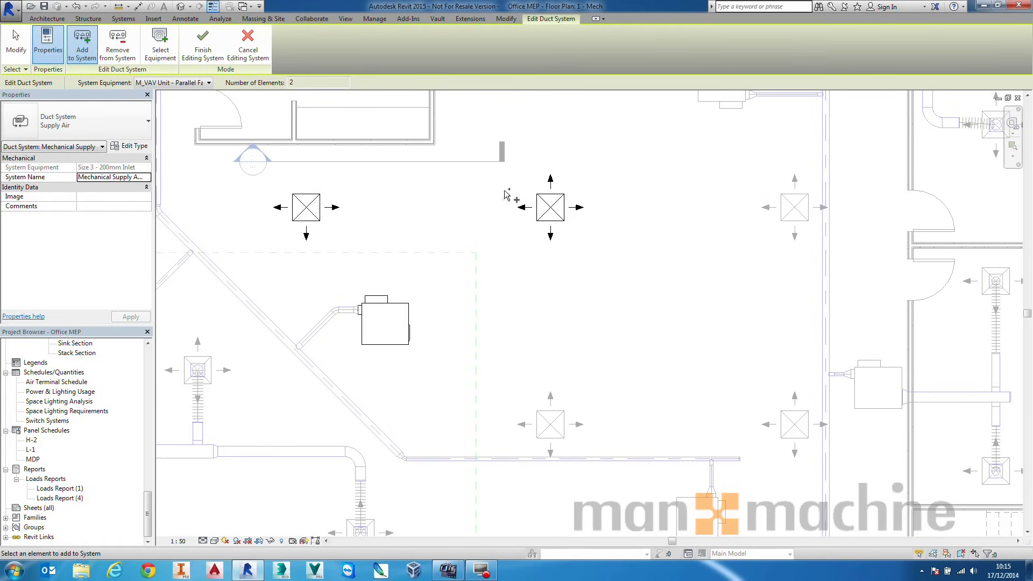
{"action": "left_click", "coordinate": [551, 417]}
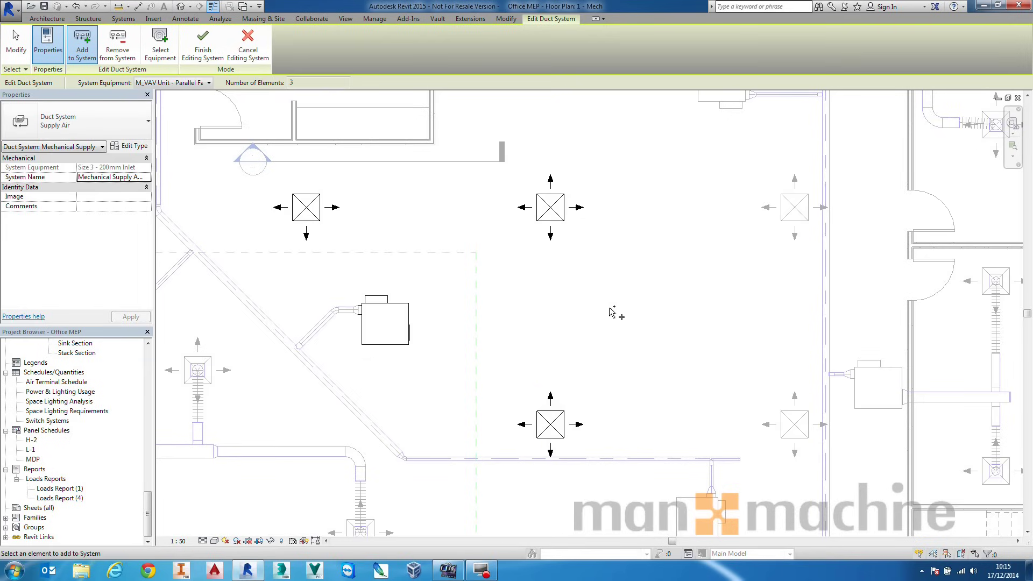
{"action": "left_click", "coordinate": [796, 419]}
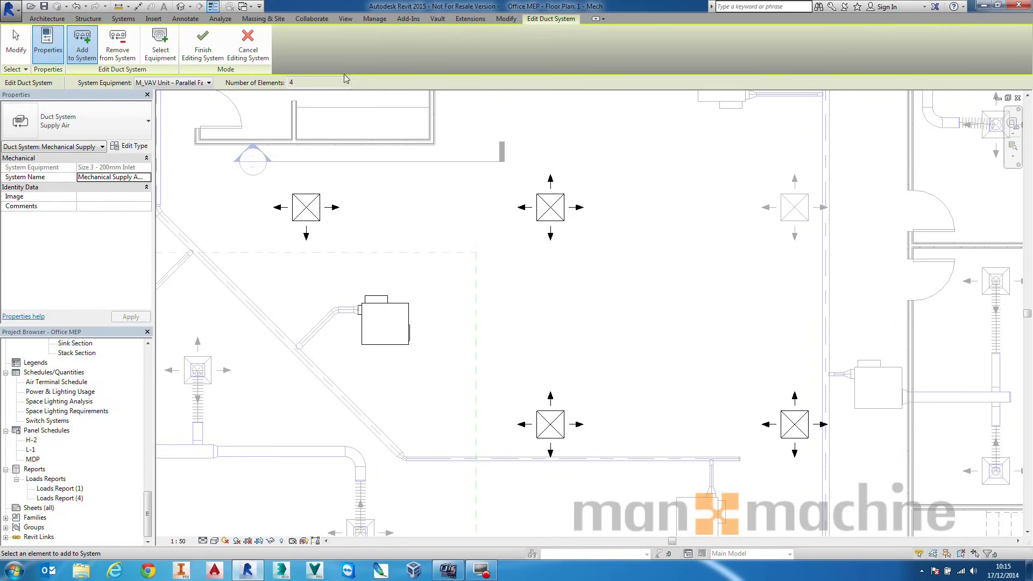
{"action": "left_click", "coordinate": [211, 53]}
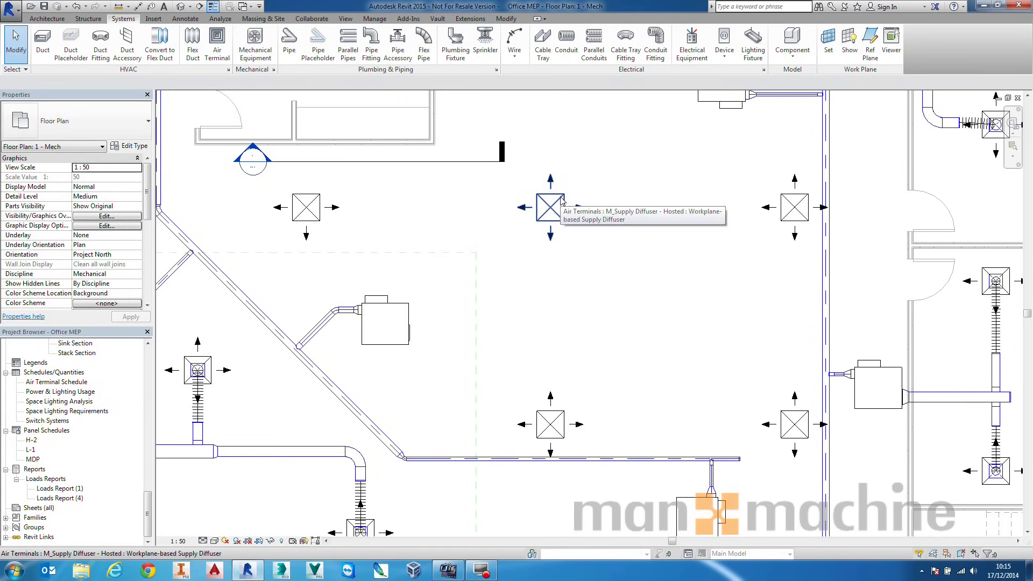
Step: Generate a duct layout for the whole supply system, cycling solutions and returning to 1 of 5
{"action": "key", "text": "Tab"}
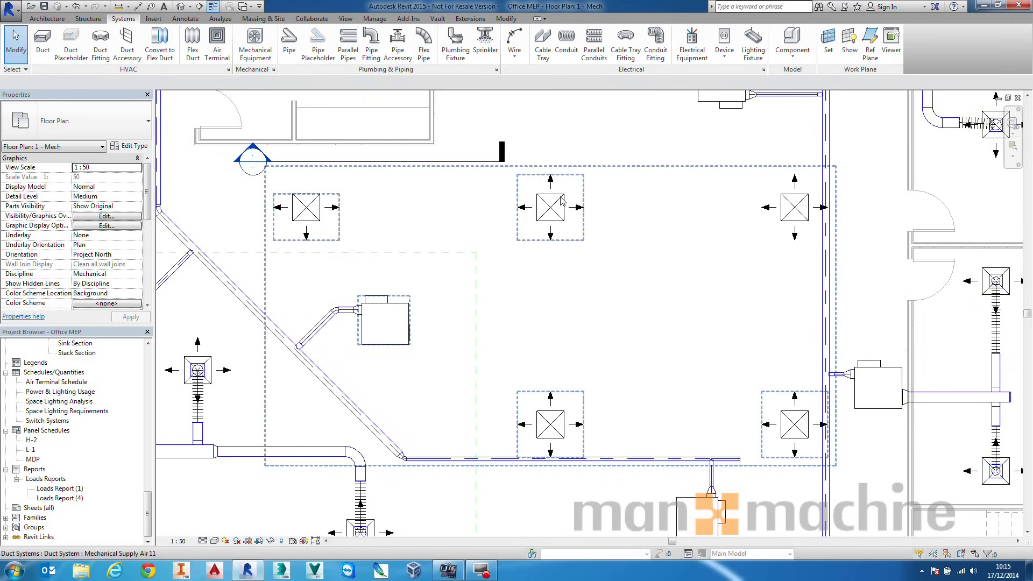
{"action": "left_click", "coordinate": [561, 200]}
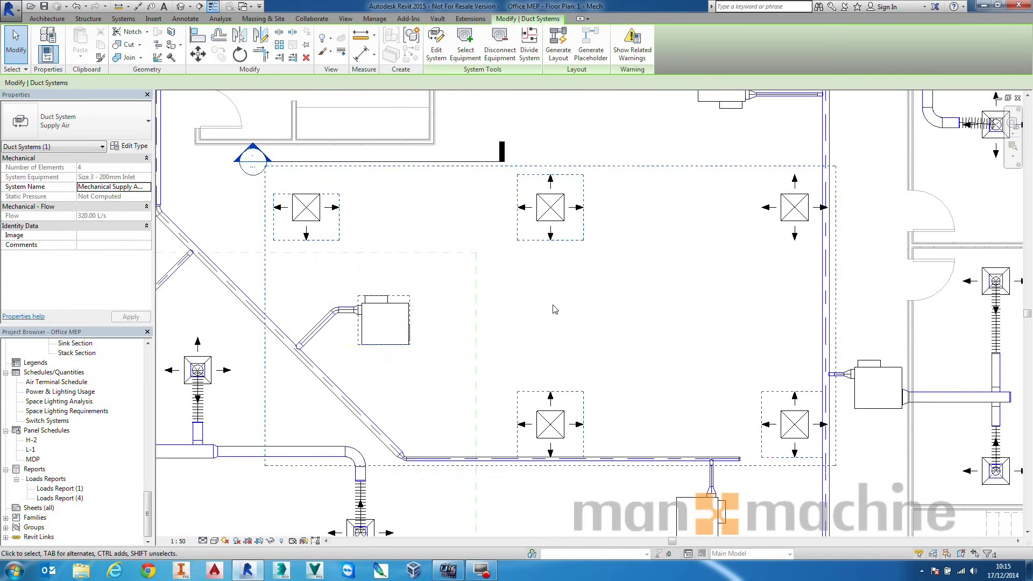
{"action": "left_click", "coordinate": [559, 46]}
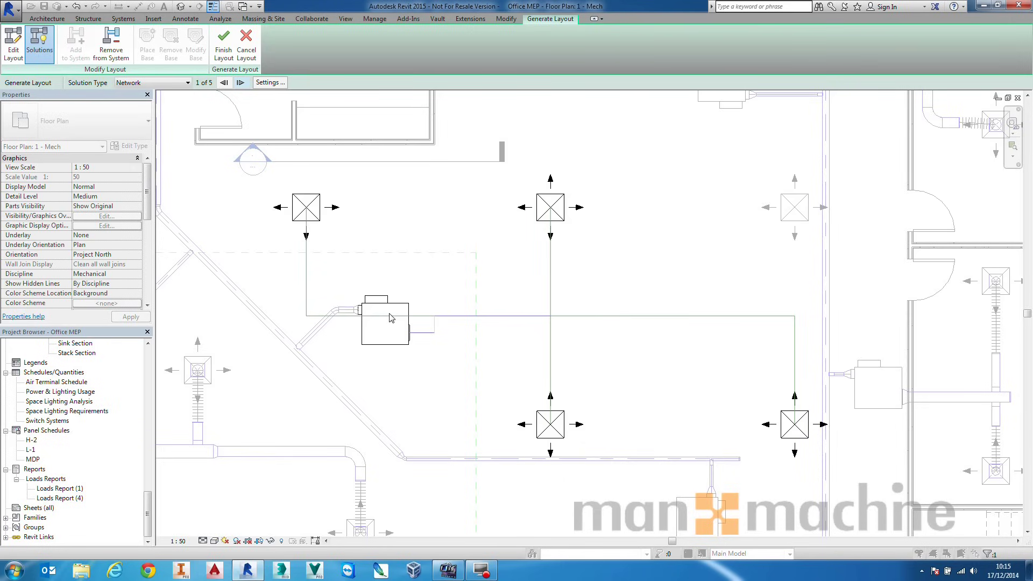
{"action": "left_click", "coordinate": [241, 82]}
{"action": "left_click", "coordinate": [241, 82]}
{"action": "left_click", "coordinate": [241, 82]}
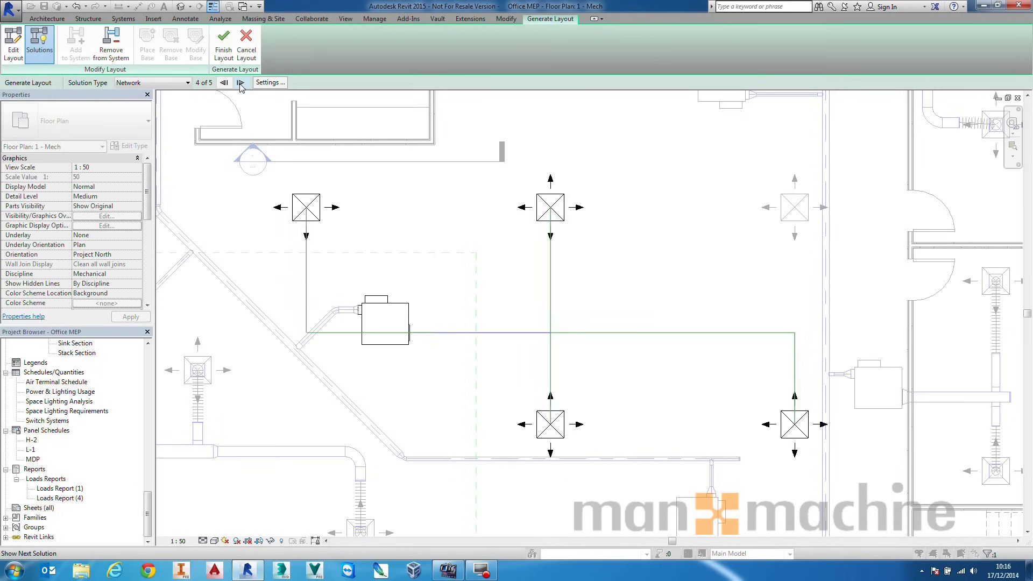
{"action": "left_click", "coordinate": [241, 82]}
{"action": "left_click", "coordinate": [224, 82]}
{"action": "left_click", "coordinate": [224, 82]}
{"action": "left_click", "coordinate": [224, 82]}
{"action": "left_click", "coordinate": [224, 83]}
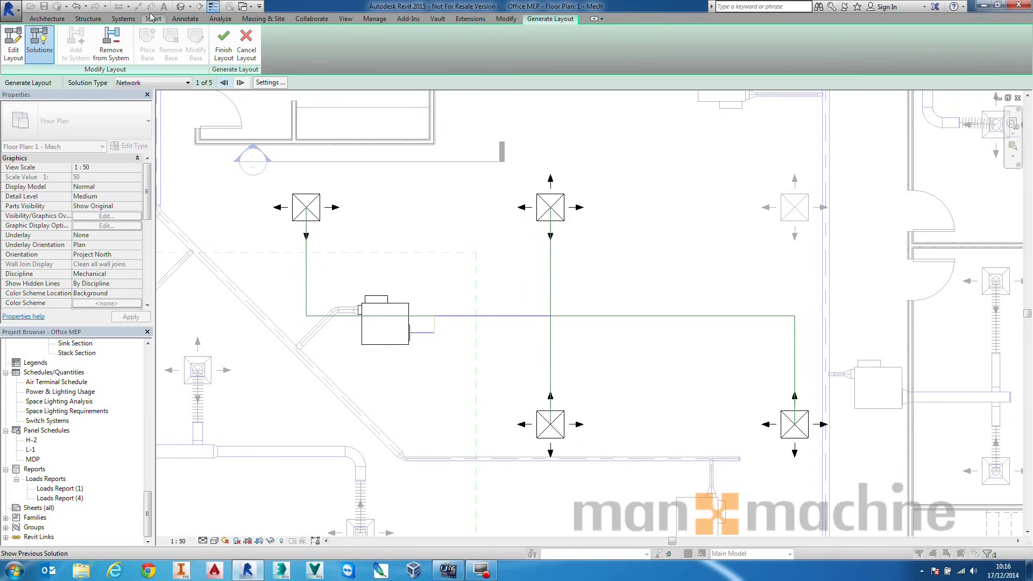
Step: In Edit Layout, move the horizontal run upward and shift the vertical run right
{"action": "left_click", "coordinate": [10, 49]}
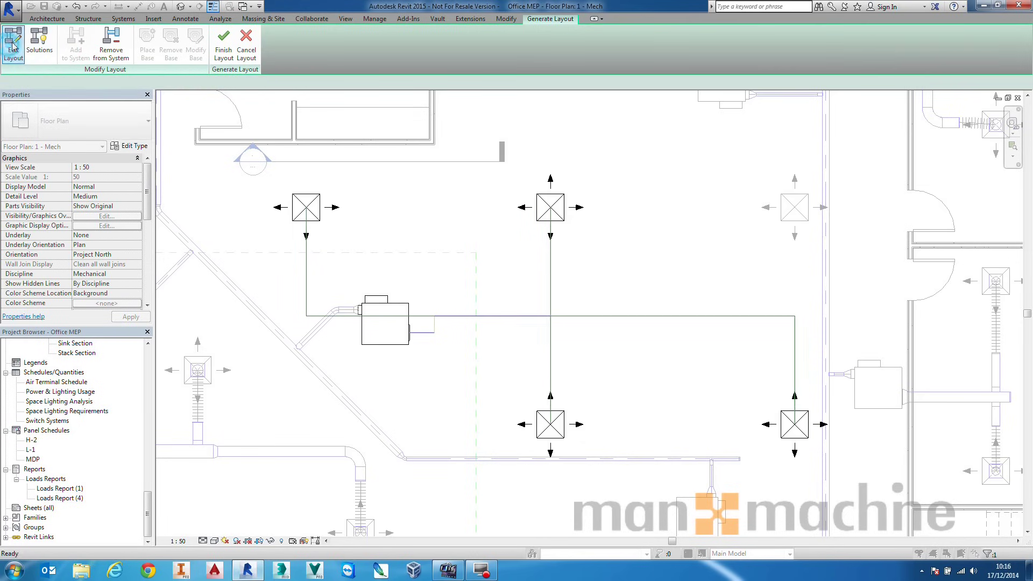
{"action": "left_click", "coordinate": [416, 317]}
{"action": "left_click_drag", "start_coordinate": [369, 316], "coordinate": [369, 261]}
{"action": "left_click", "coordinate": [444, 425]}
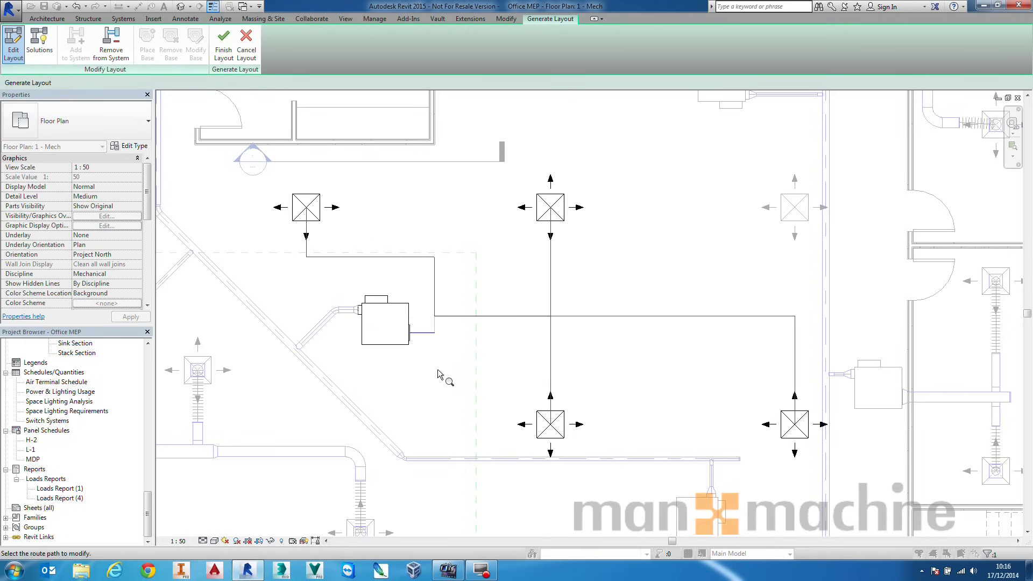
{"action": "left_click", "coordinate": [437, 288]}
{"action": "left_click_drag", "start_coordinate": [434, 287], "coordinate": [470, 288]}
{"action": "left_click", "coordinate": [514, 336]}
Step: Lower the main run, align the right branch with it, and shift the top-middle branch right
{"action": "left_click", "coordinate": [512, 320]}
{"action": "left_click_drag", "start_coordinate": [508, 318], "coordinate": [514, 333]}
{"action": "left_click", "coordinate": [672, 316]}
{"action": "left_click_drag", "start_coordinate": [673, 316], "coordinate": [671, 332]}
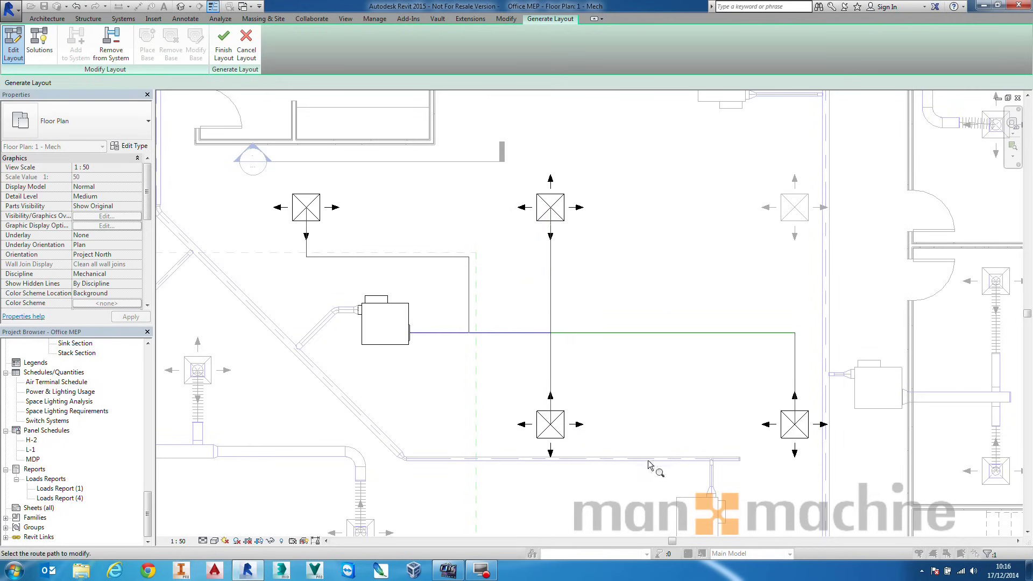
{"action": "left_click", "coordinate": [552, 285]}
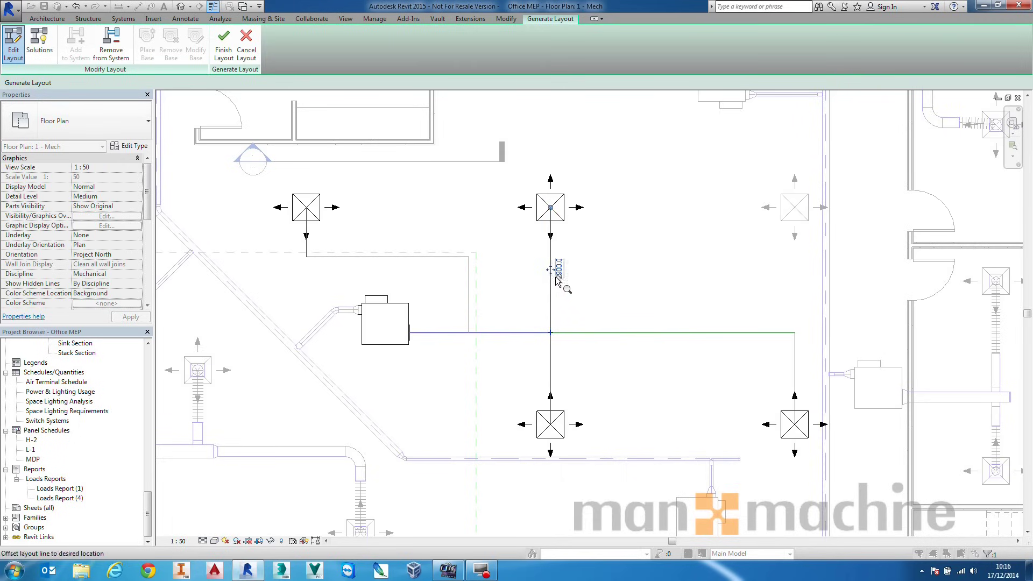
{"action": "left_click_drag", "start_coordinate": [551, 270], "coordinate": [610, 270]}
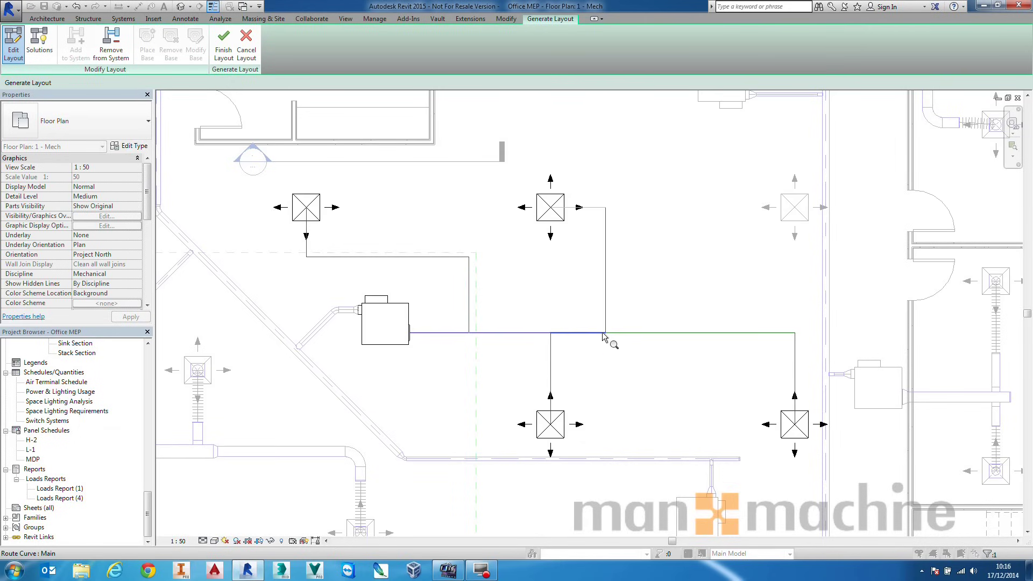
Step: Convert the layout into rectangular ducts with flex connections and select the whole branch
{"action": "left_click", "coordinate": [227, 47]}
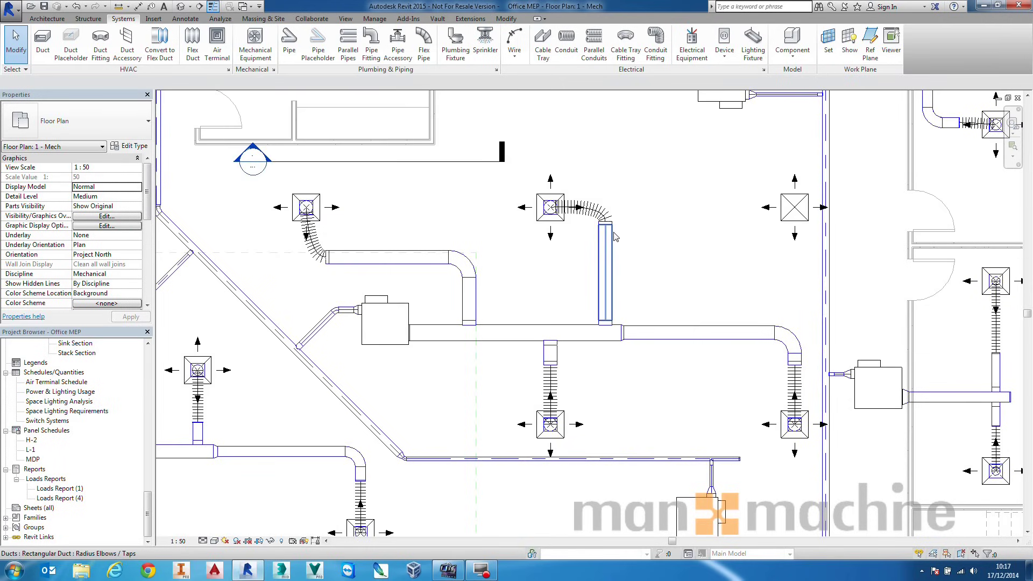
{"action": "key", "text": "Tab"}
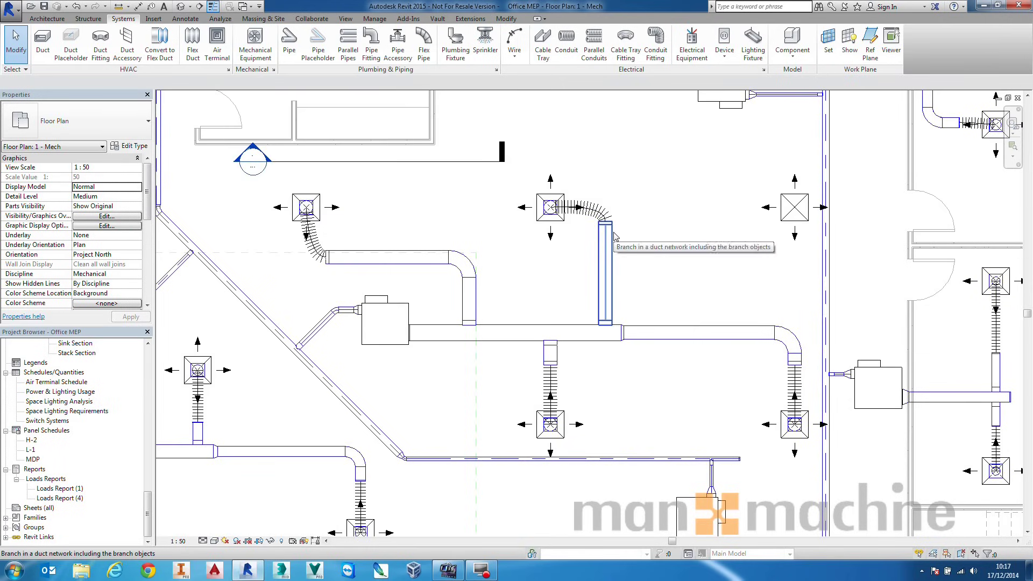
{"action": "left_click", "coordinate": [615, 235]}
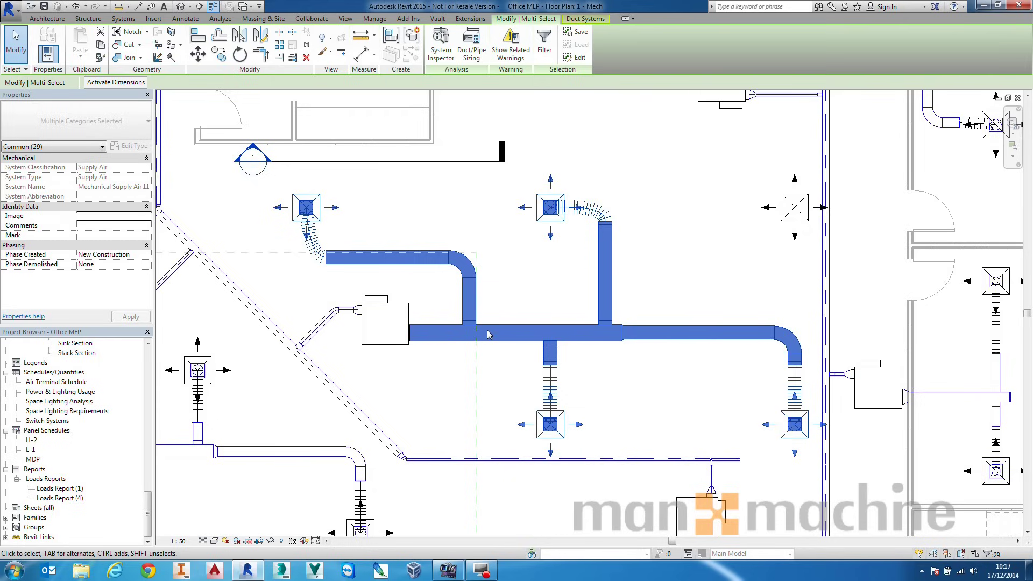
Step: Split the main supply duct at two points between the VAV unit and the branches
{"action": "left_click", "coordinate": [278, 36]}
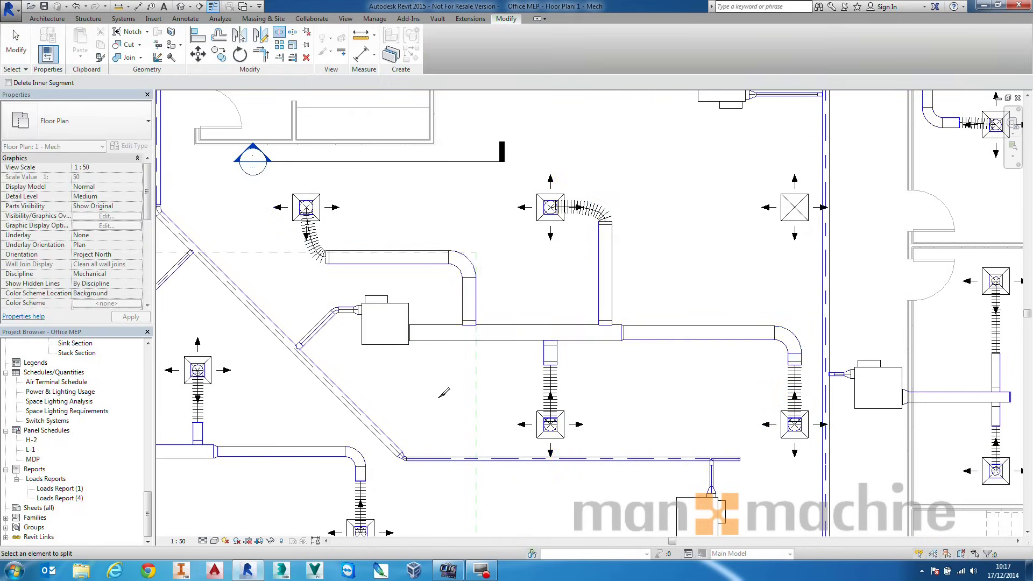
{"action": "left_click", "coordinate": [490, 322]}
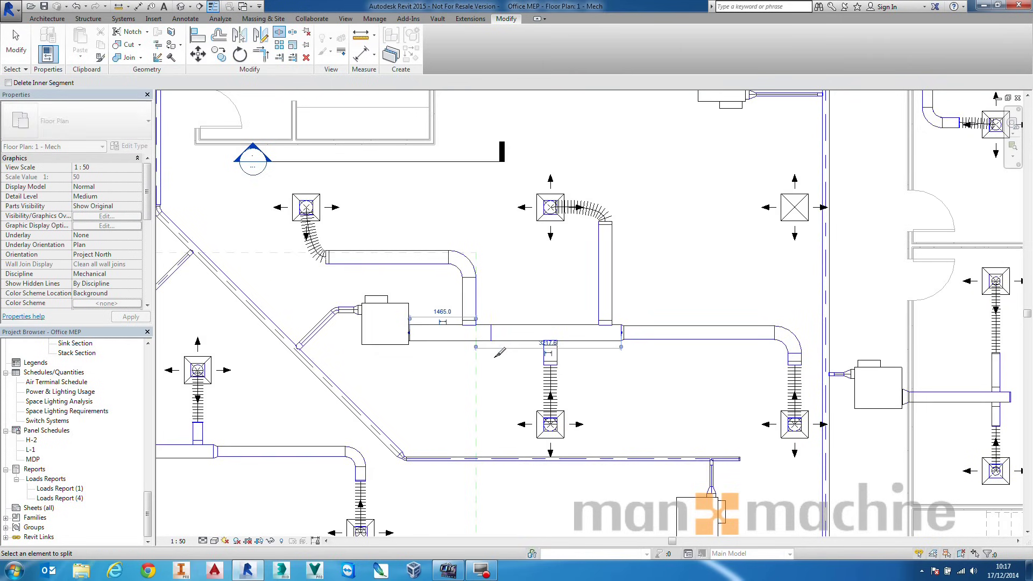
{"action": "left_click", "coordinate": [577, 324]}
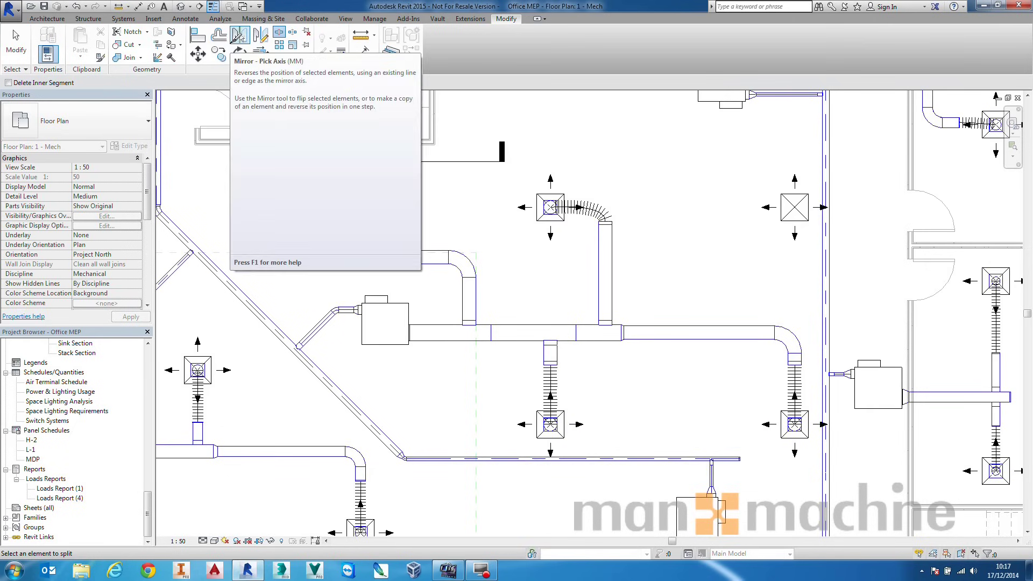
{"action": "key", "text": "Escape"}
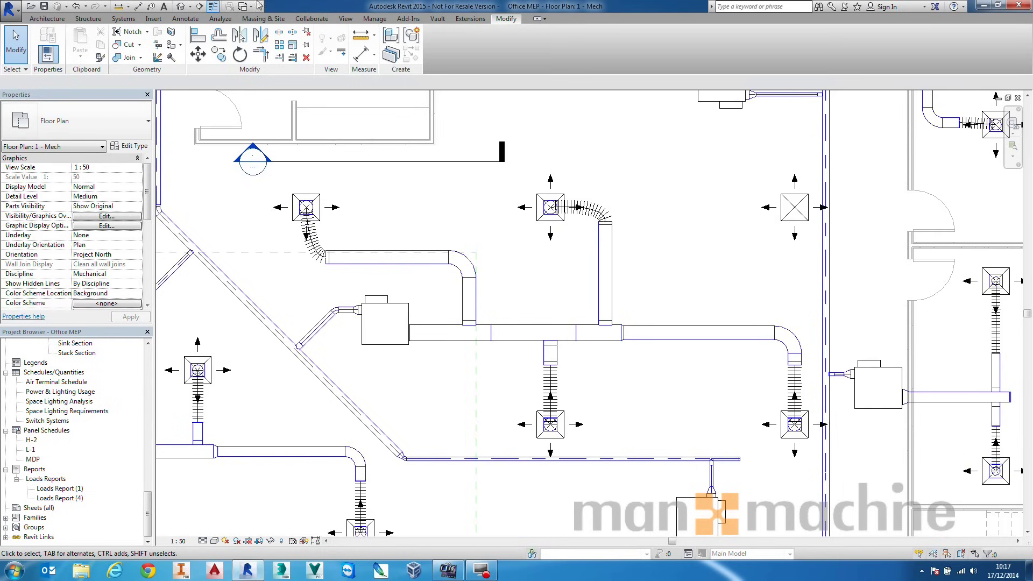
Step: Tag the ducts by category with 300x300 and 350x280 size labels
{"action": "left_click", "coordinate": [185, 18]}
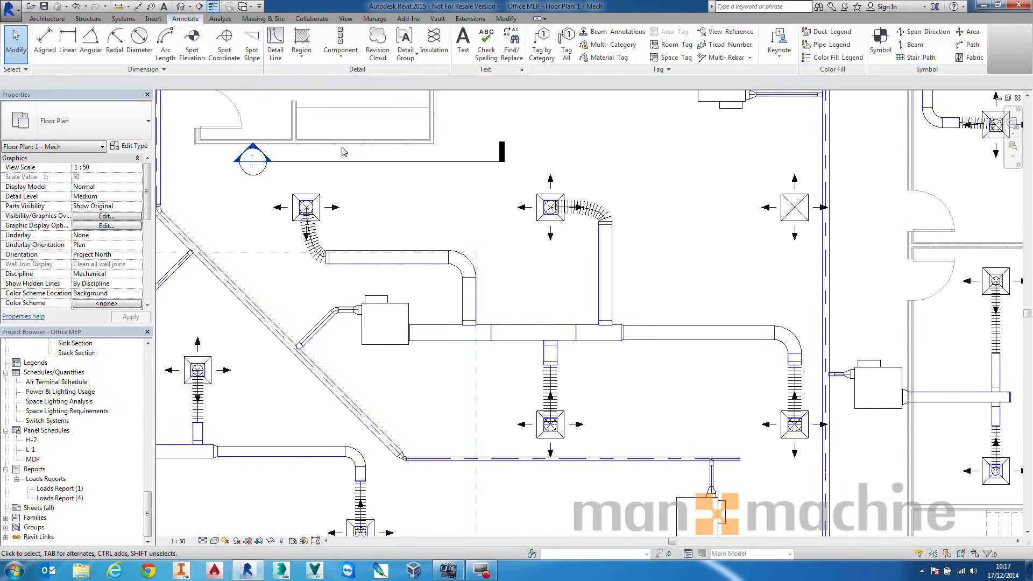
{"action": "left_click", "coordinate": [541, 43]}
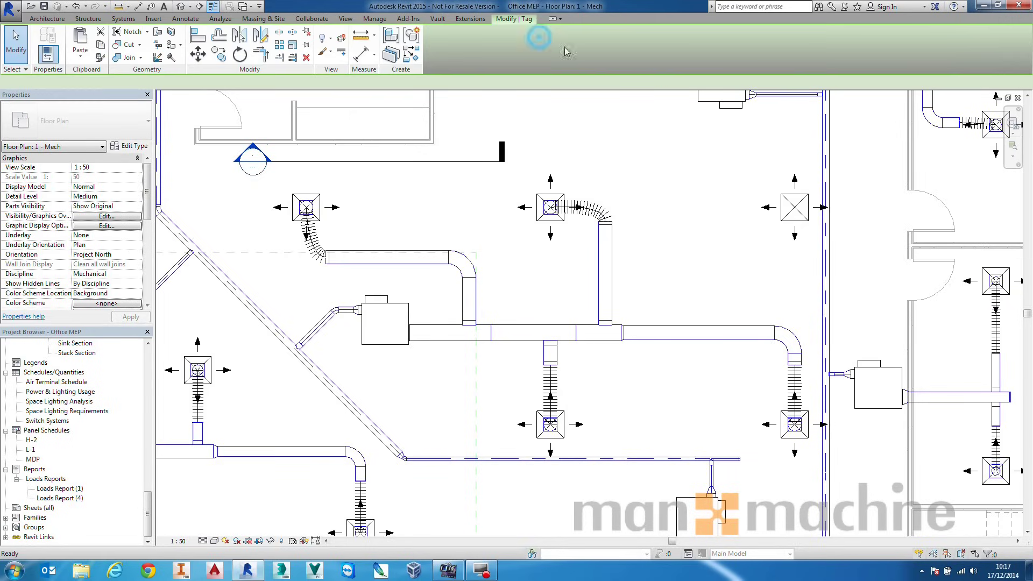
{"action": "left_click", "coordinate": [699, 333]}
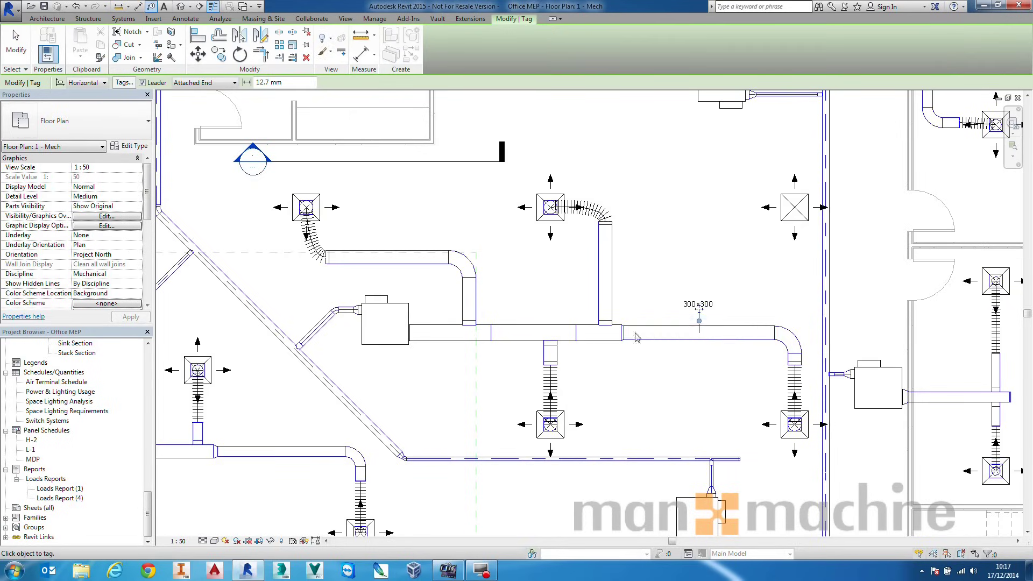
{"action": "left_click", "coordinate": [601, 361]}
{"action": "left_click", "coordinate": [531, 335]}
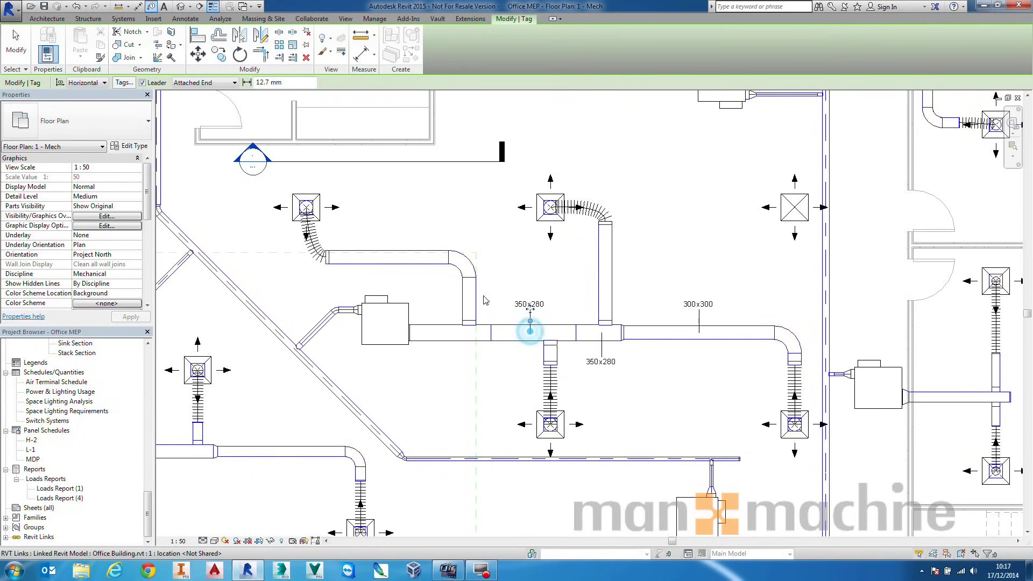
{"action": "left_click", "coordinate": [442, 326]}
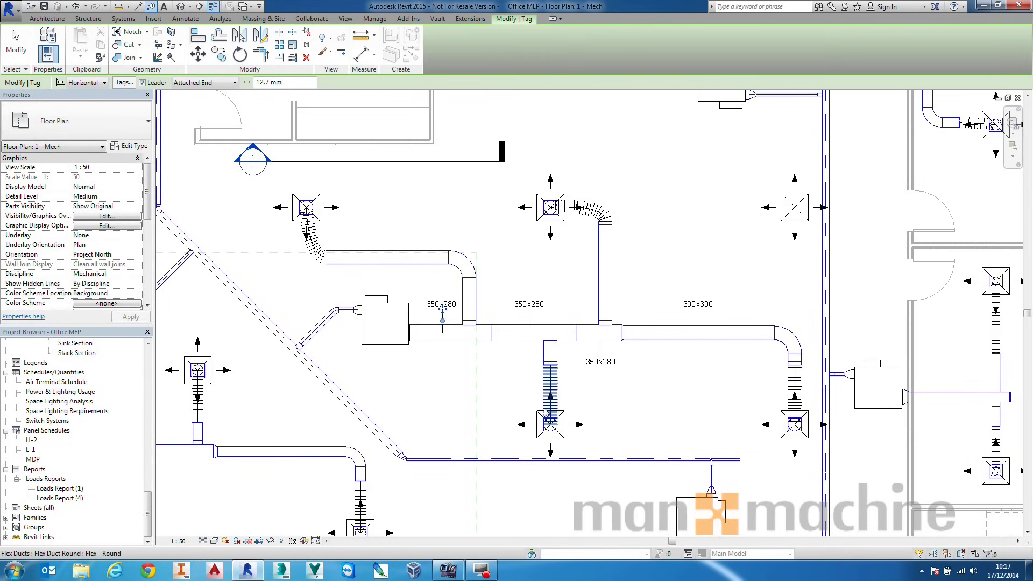
Step: Tag the top-middle and top-left diffusers with 80.0 L/s airflow, then end tagging
{"action": "left_click", "coordinate": [555, 182]}
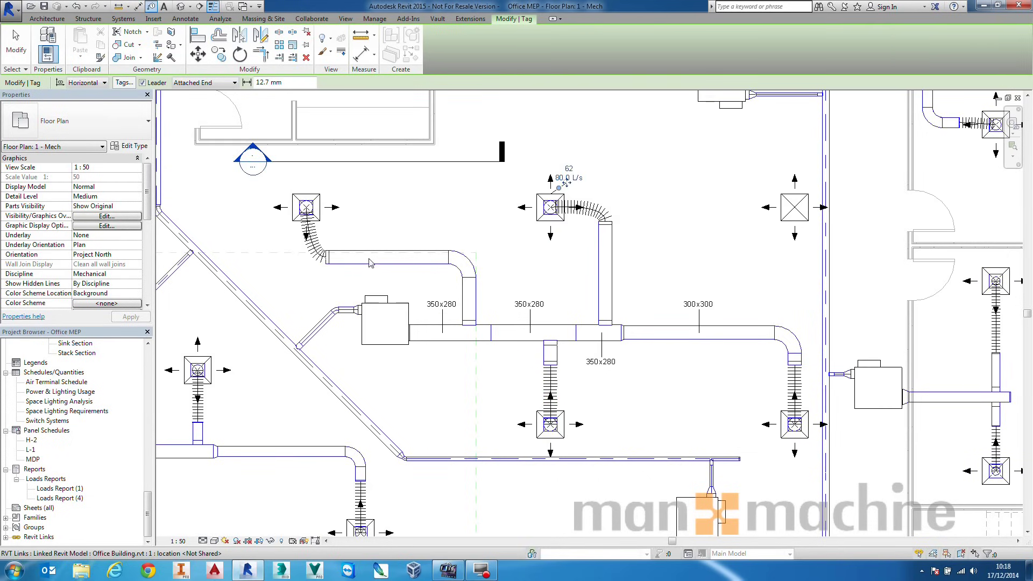
{"action": "left_click", "coordinate": [315, 195]}
{"action": "right_click", "coordinate": [626, 190]}
{"action": "left_click", "coordinate": [657, 193]}
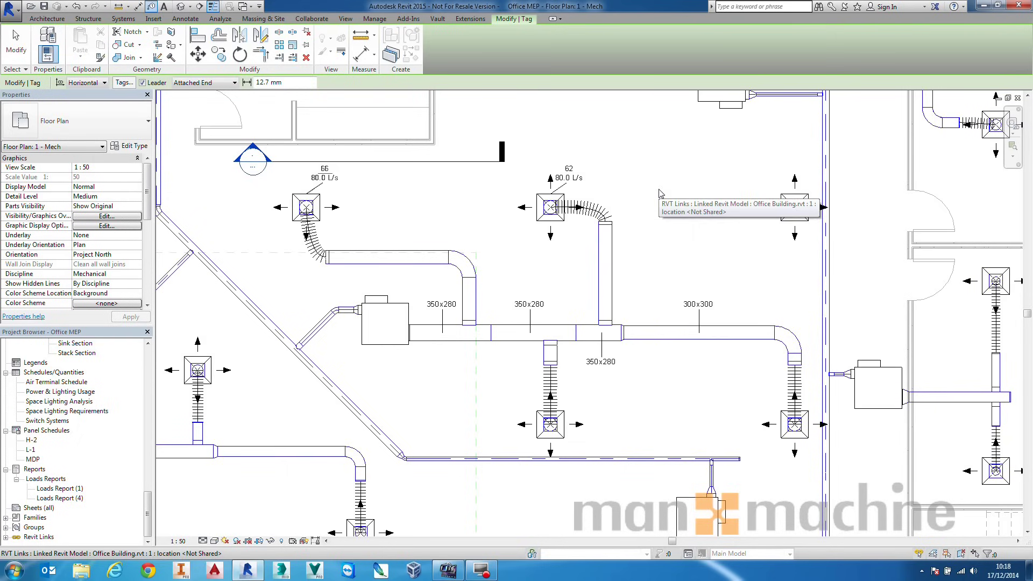
{"action": "right_click", "coordinate": [661, 194]}
{"action": "left_click", "coordinate": [686, 194]}
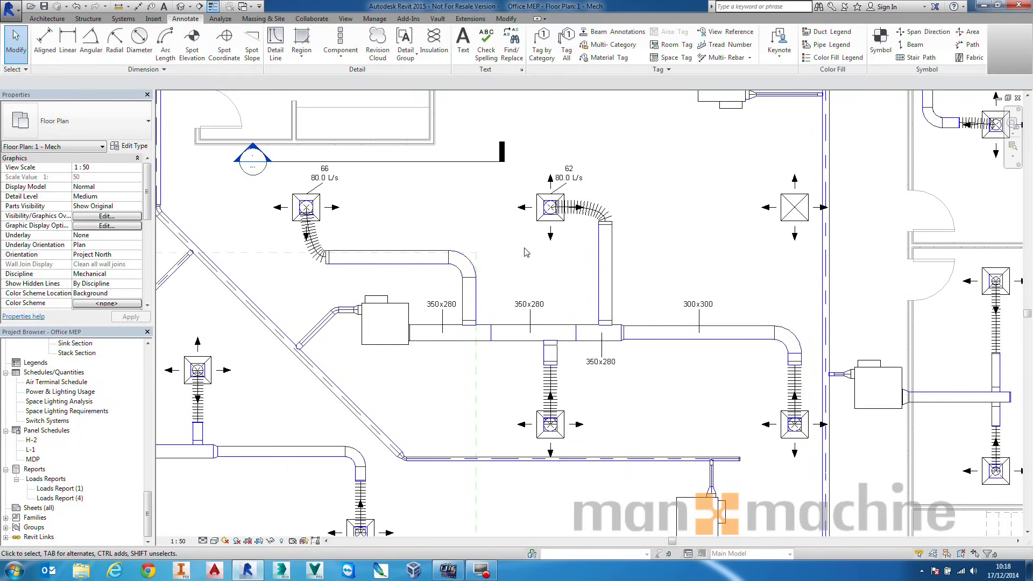
Step: Select the full supply duct branch and open Duct Sizing, keeping Friction as the method
{"action": "key", "text": "Tab"}
{"action": "left_click", "coordinate": [612, 282]}
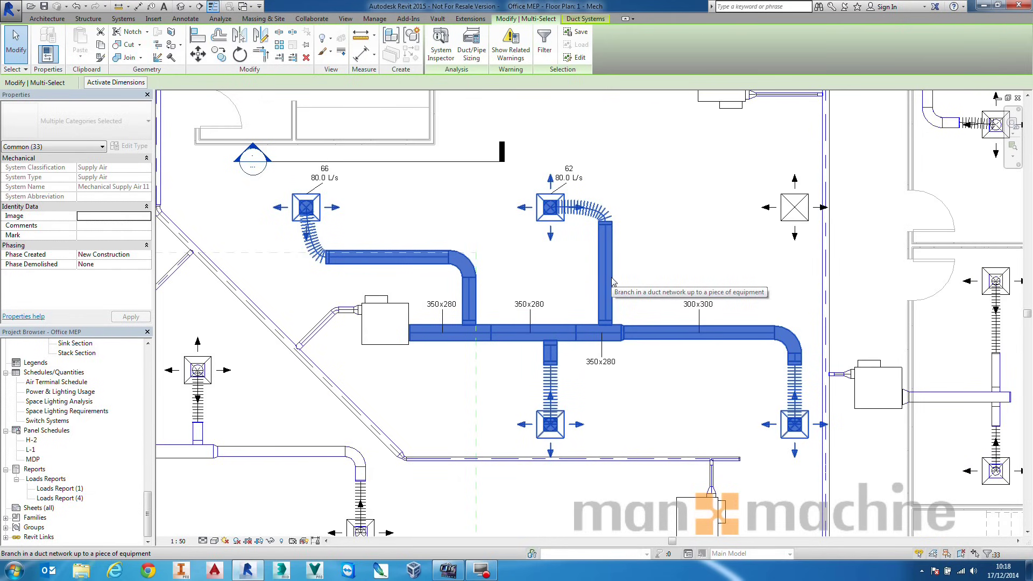
{"action": "left_click", "coordinate": [476, 40]}
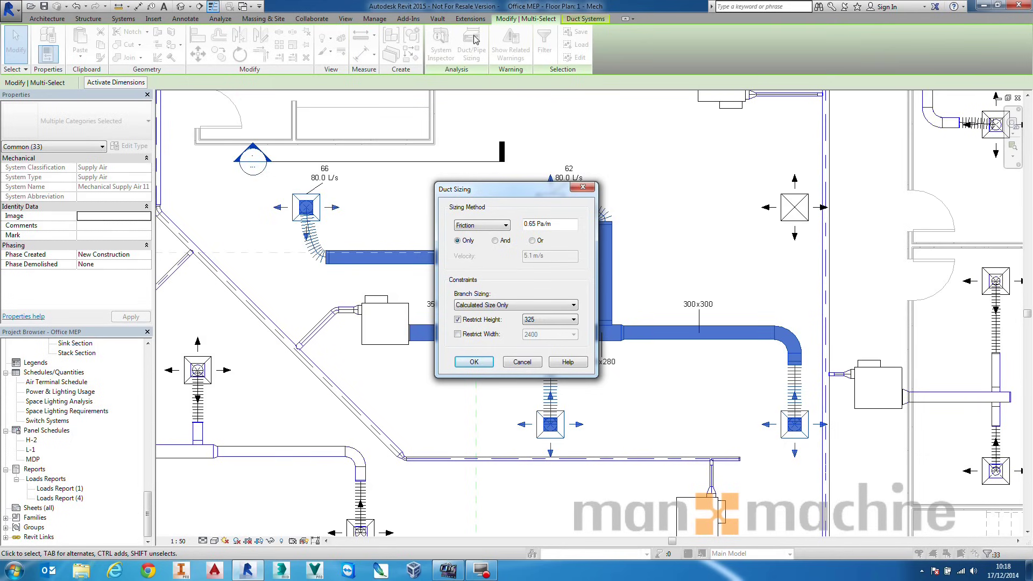
{"action": "left_click", "coordinate": [495, 225]}
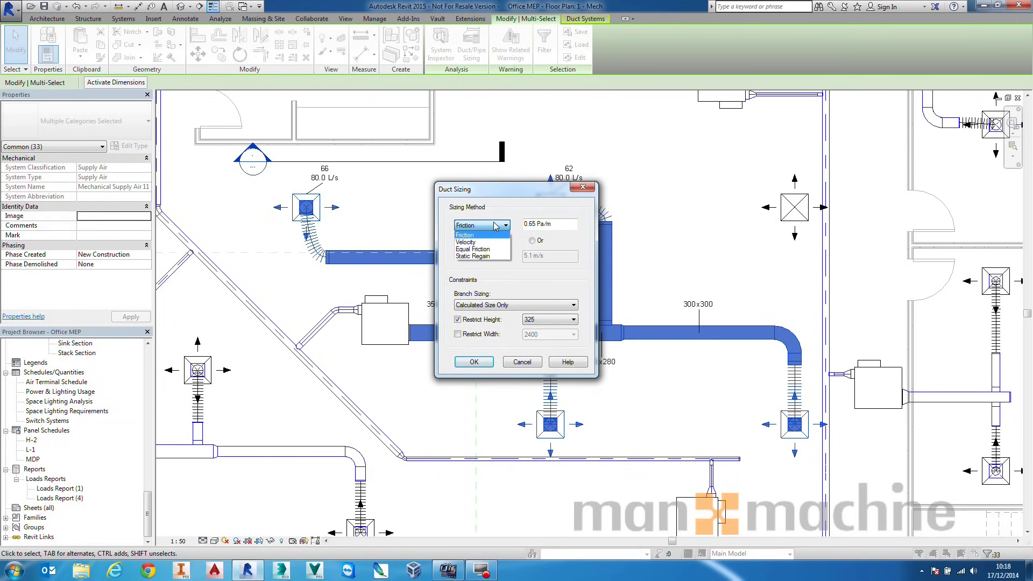
{"action": "left_click", "coordinate": [496, 225]}
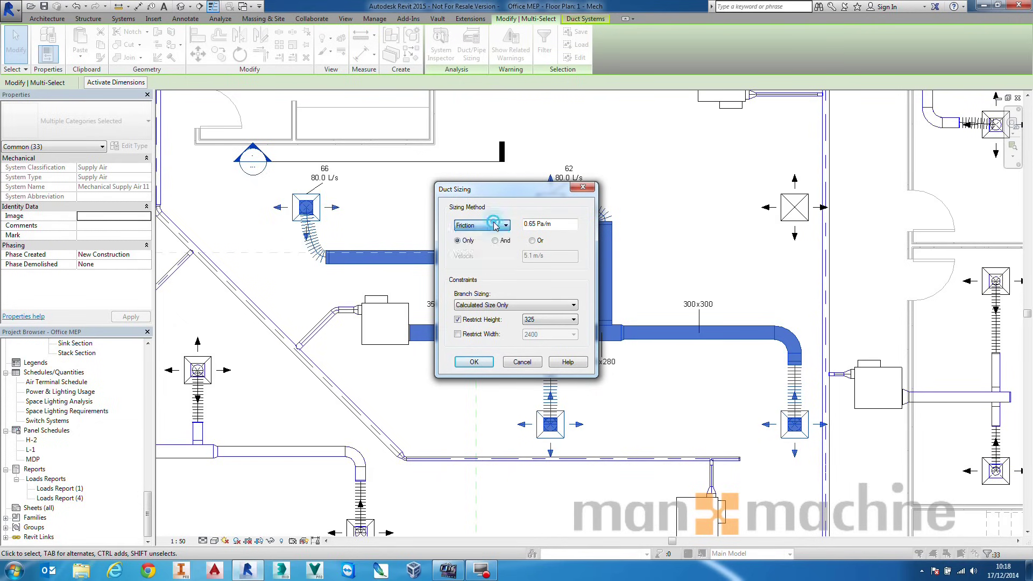
{"action": "key", "text": "Tab"}
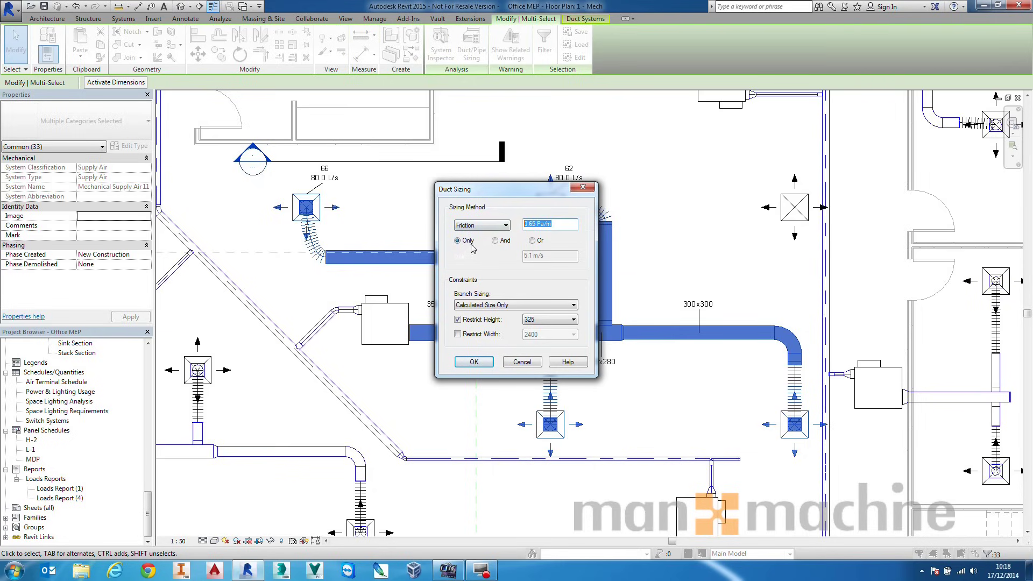
{"action": "left_click", "coordinate": [471, 227]}
Step: Size by friction Only at 0.65 Pa/m, without height restriction, using Calculated Size Only
{"action": "left_click", "coordinate": [496, 241]}
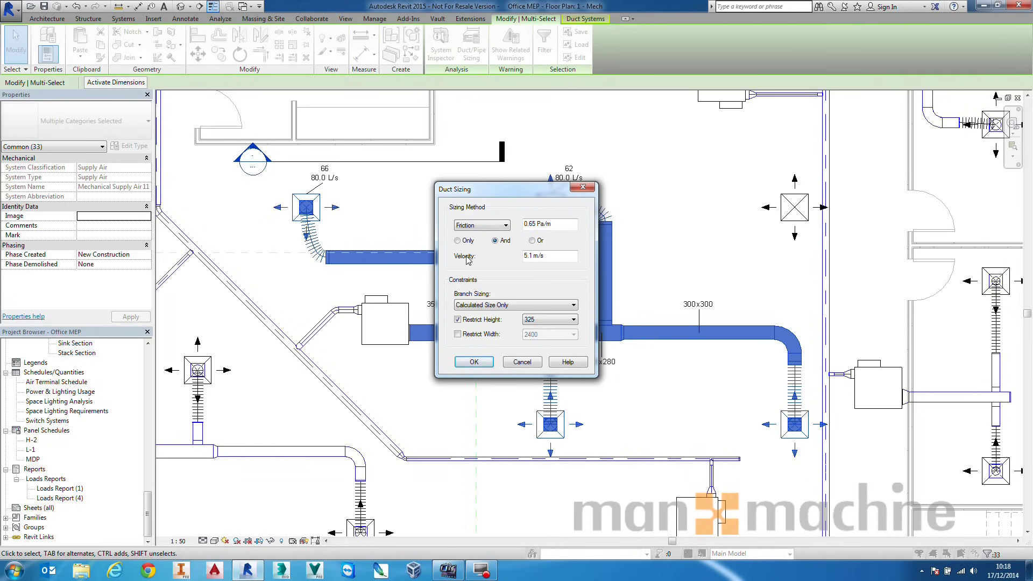
{"action": "left_click", "coordinate": [532, 240]}
{"action": "left_click", "coordinate": [466, 241]}
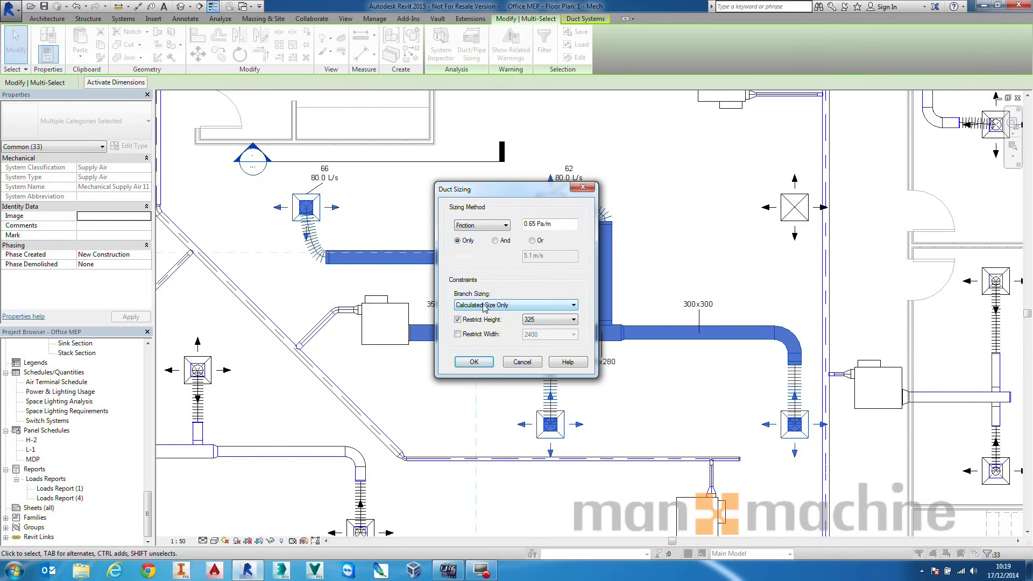
{"action": "left_click", "coordinate": [458, 320]}
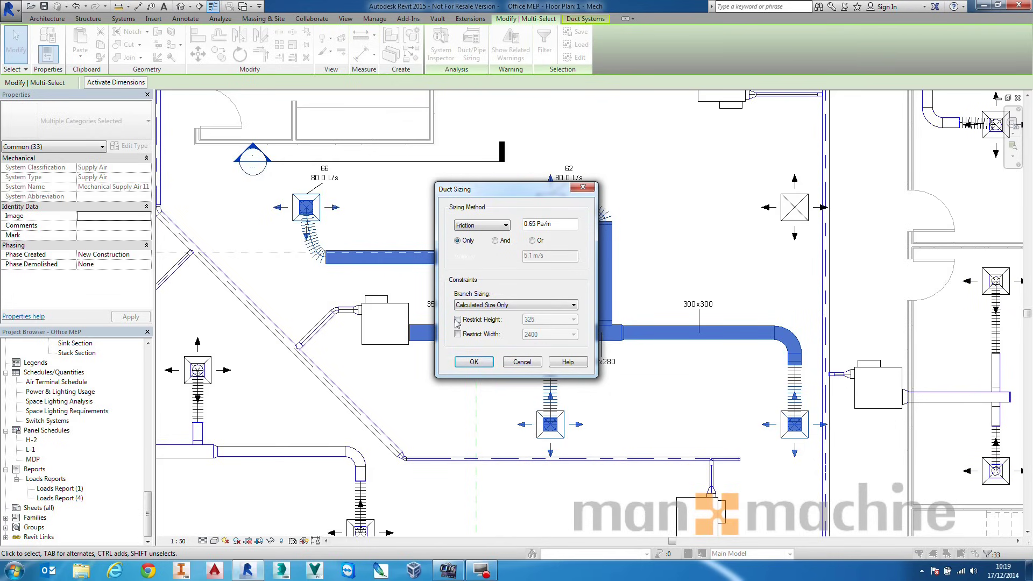
{"action": "left_click", "coordinate": [484, 306]}
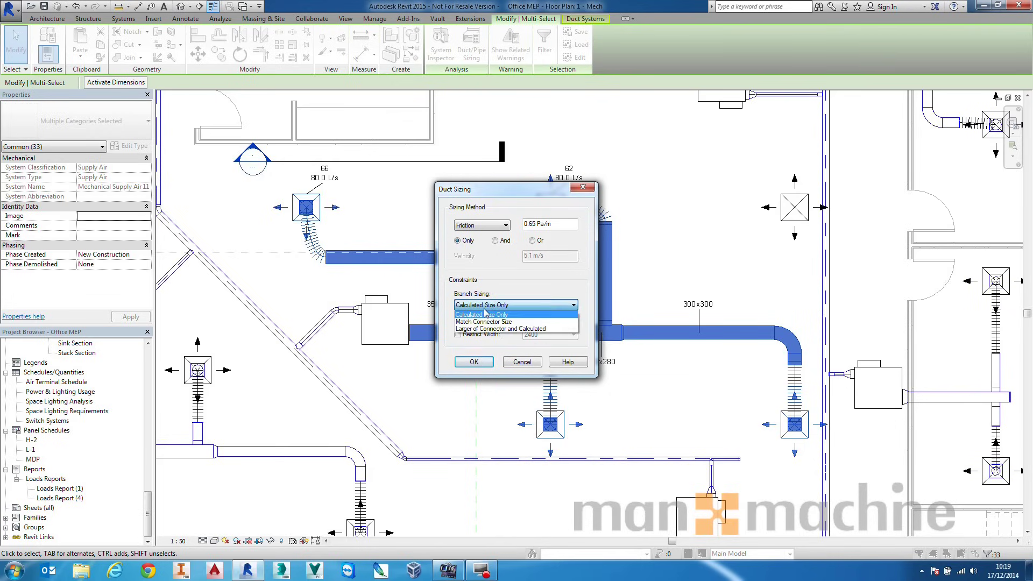
{"action": "left_click", "coordinate": [484, 313]}
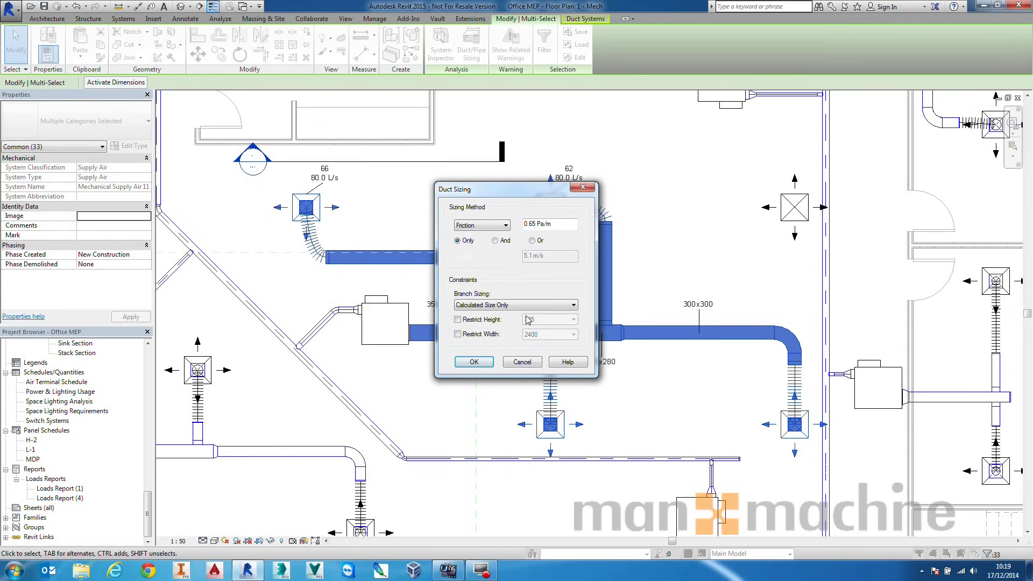
{"action": "left_click_drag", "start_coordinate": [551, 190], "coordinate": [270, 100]}
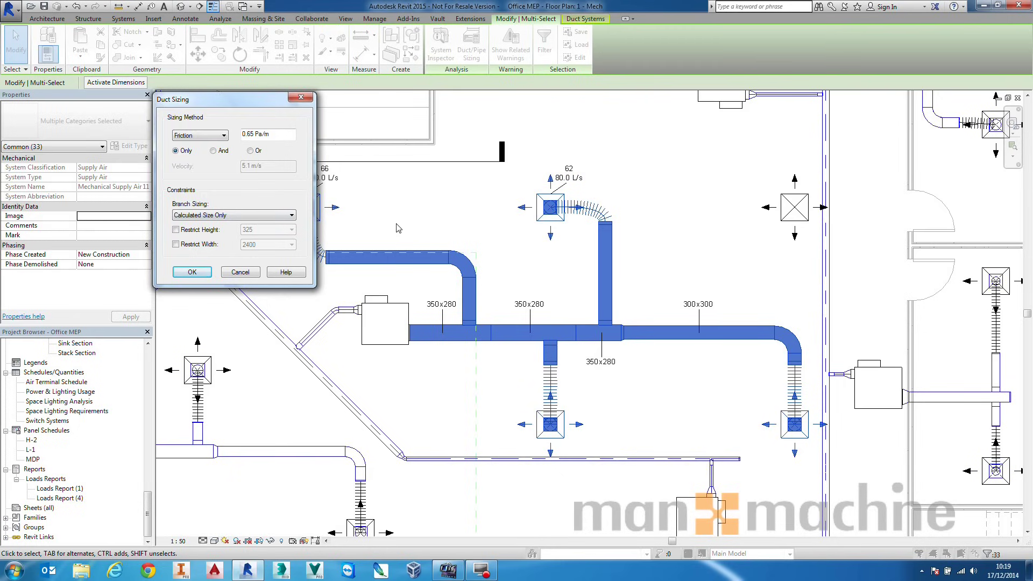
{"action": "left_click", "coordinate": [195, 272]}
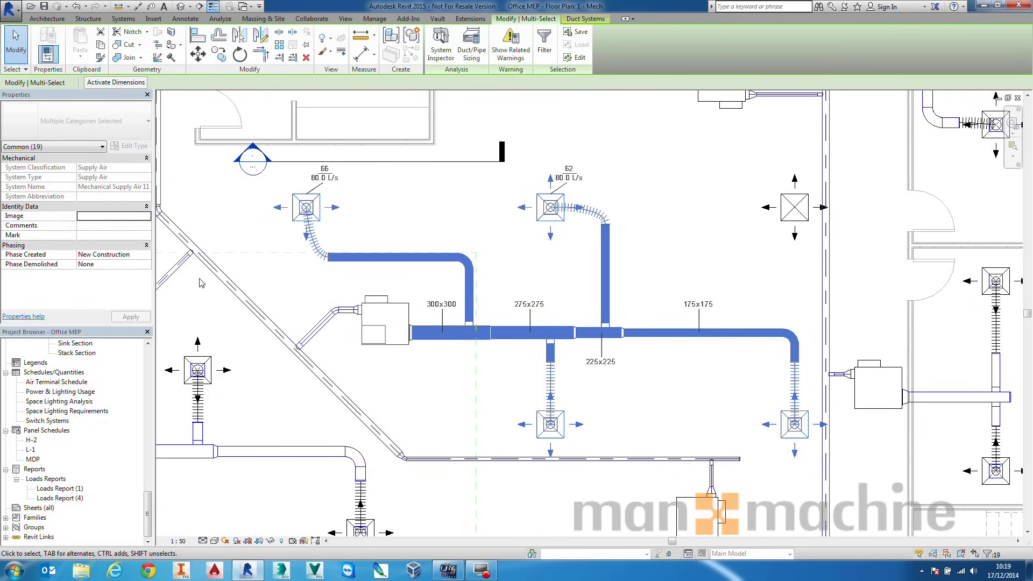
Step: Edit the supply air duct system to add the upper-right diffuser as a fifth element
{"action": "left_click", "coordinate": [407, 207]}
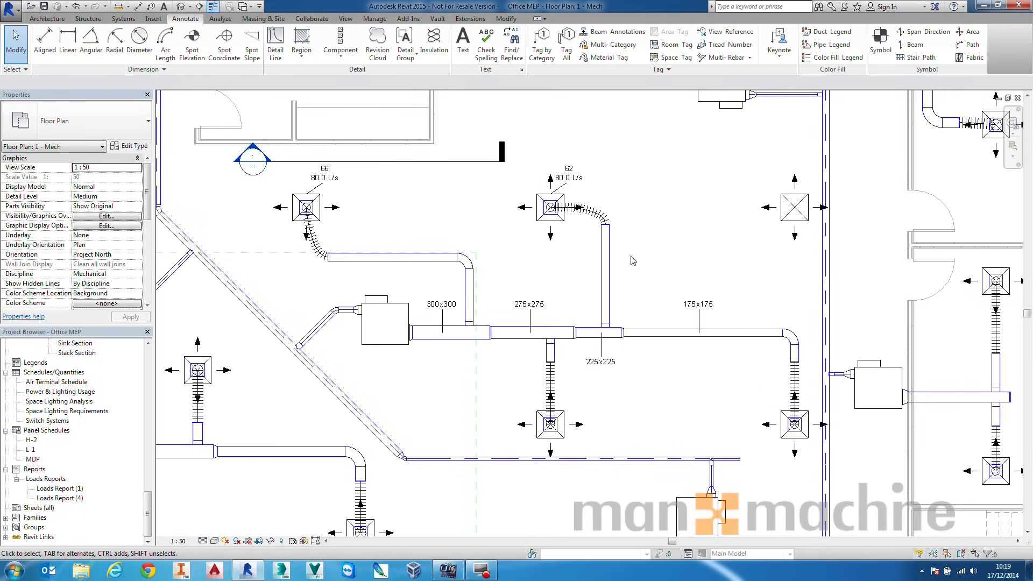
{"action": "key", "text": "Tab"}
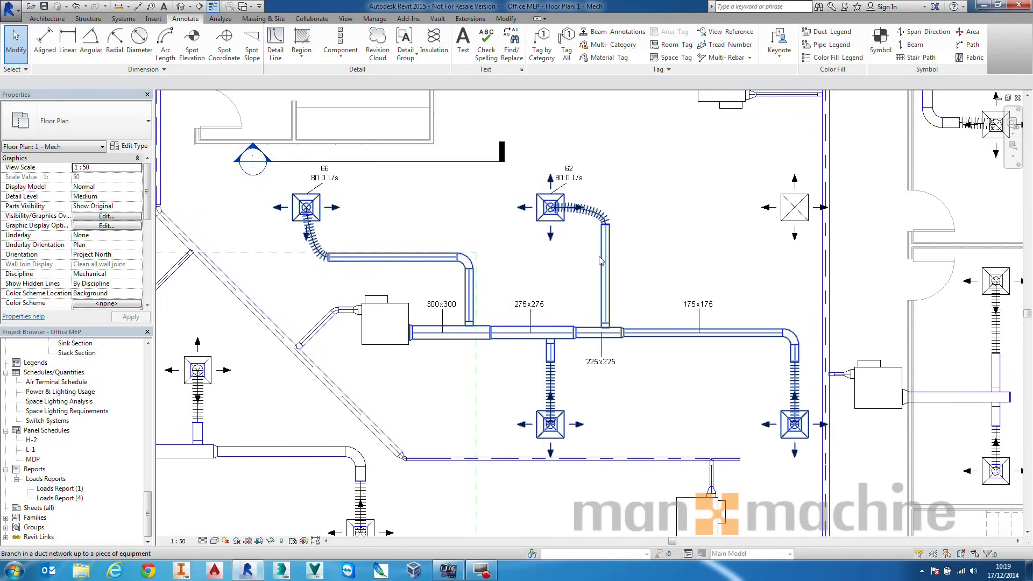
{"action": "left_click", "coordinate": [601, 260]}
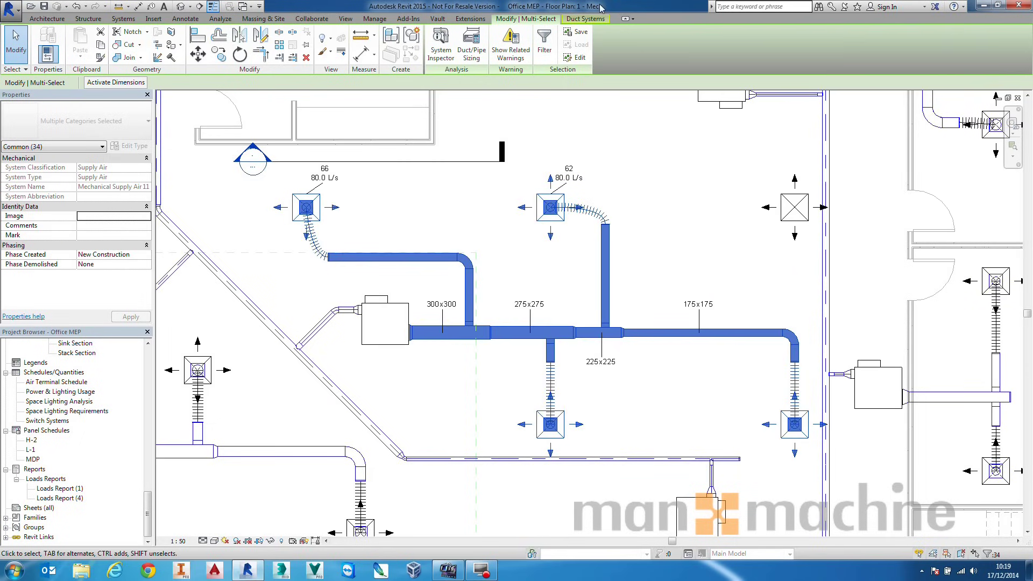
{"action": "left_click", "coordinate": [587, 21]}
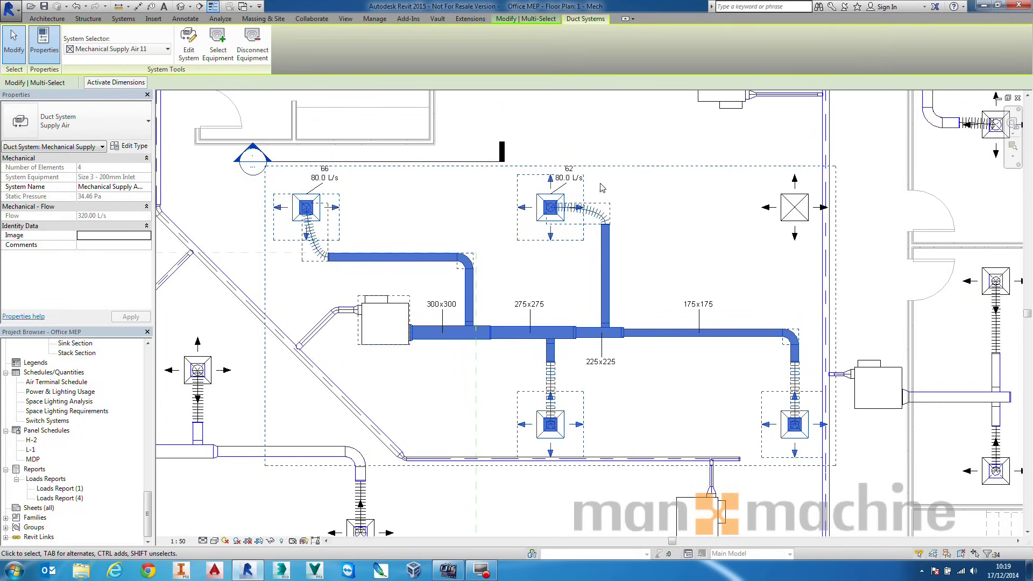
{"action": "left_click", "coordinate": [188, 44]}
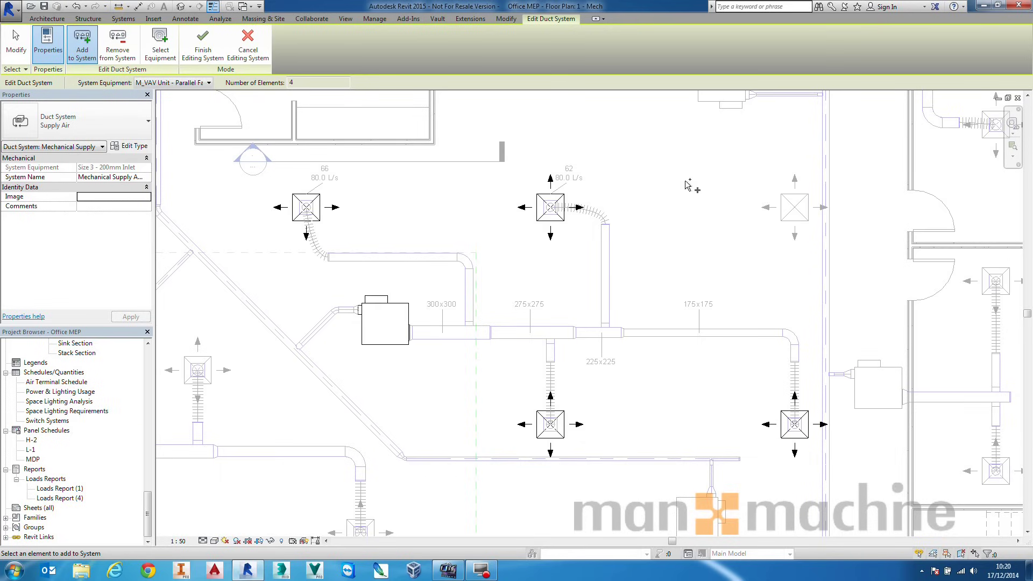
{"action": "left_click", "coordinate": [776, 213]}
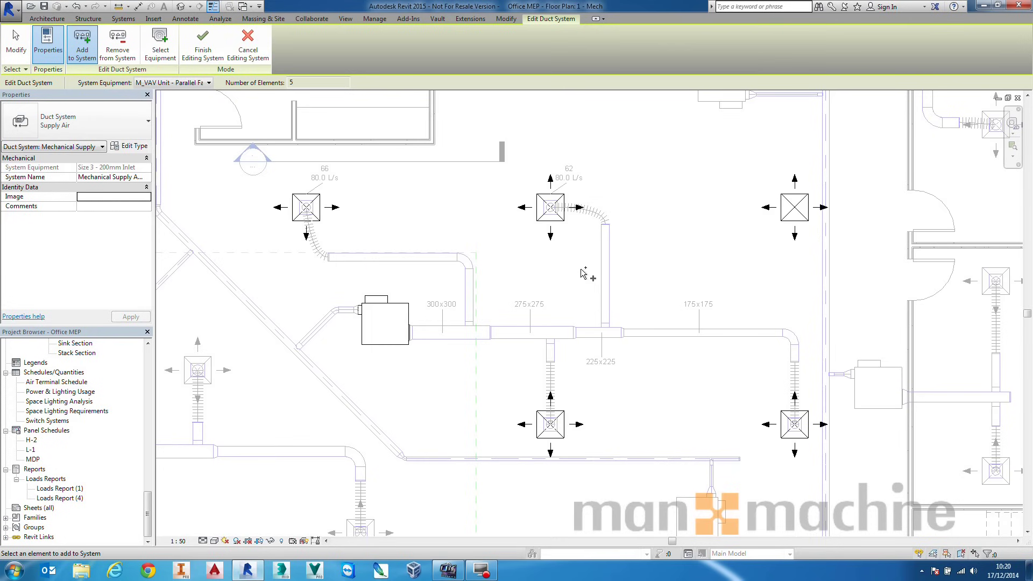
{"action": "left_click", "coordinate": [206, 45]}
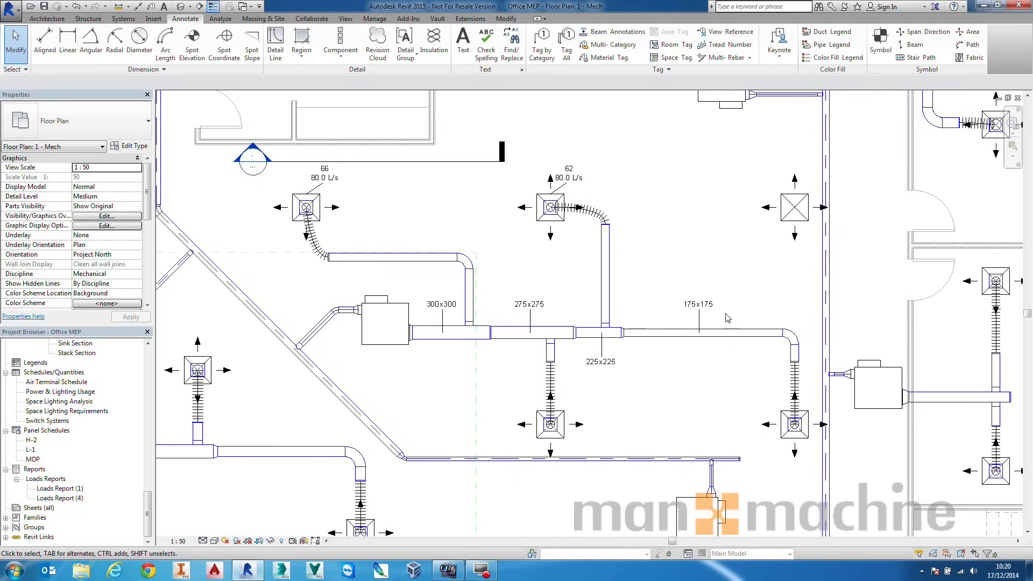
Step: Convert the elbow at the right end of the 175x175 duct into a tee using its '+' grip
{"action": "left_click", "coordinate": [795, 337]}
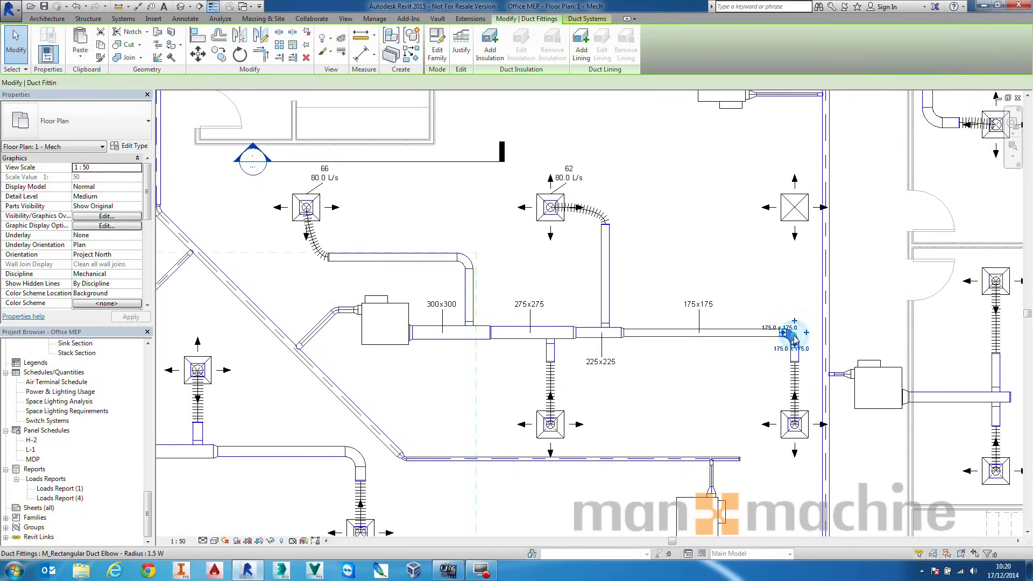
{"action": "scroll", "coordinate": [796, 334], "scroll_direction": "up", "scroll_amount": 2}
{"action": "scroll", "coordinate": [795, 334], "scroll_direction": "up", "scroll_amount": 1}
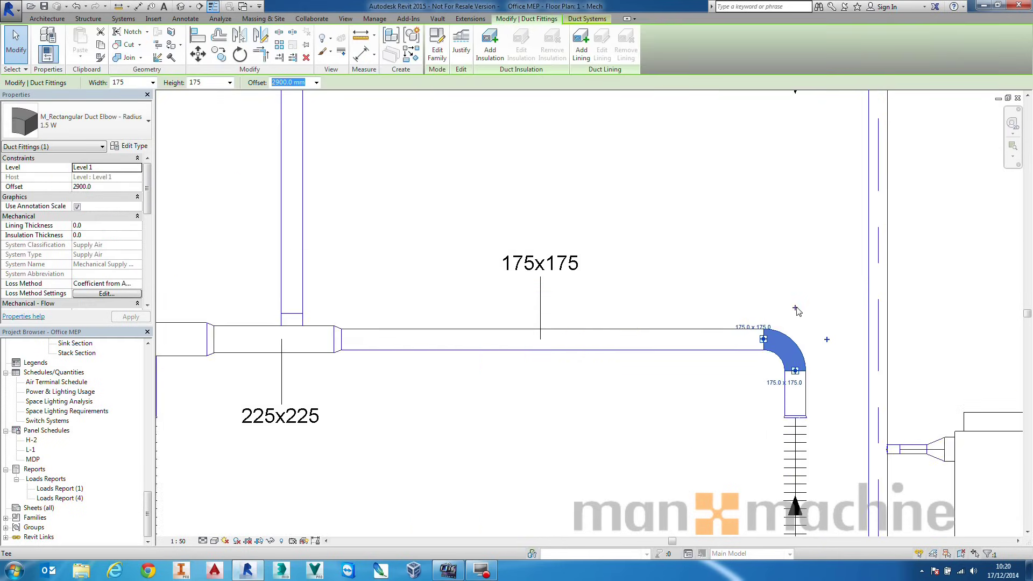
{"action": "left_click", "coordinate": [795, 308]}
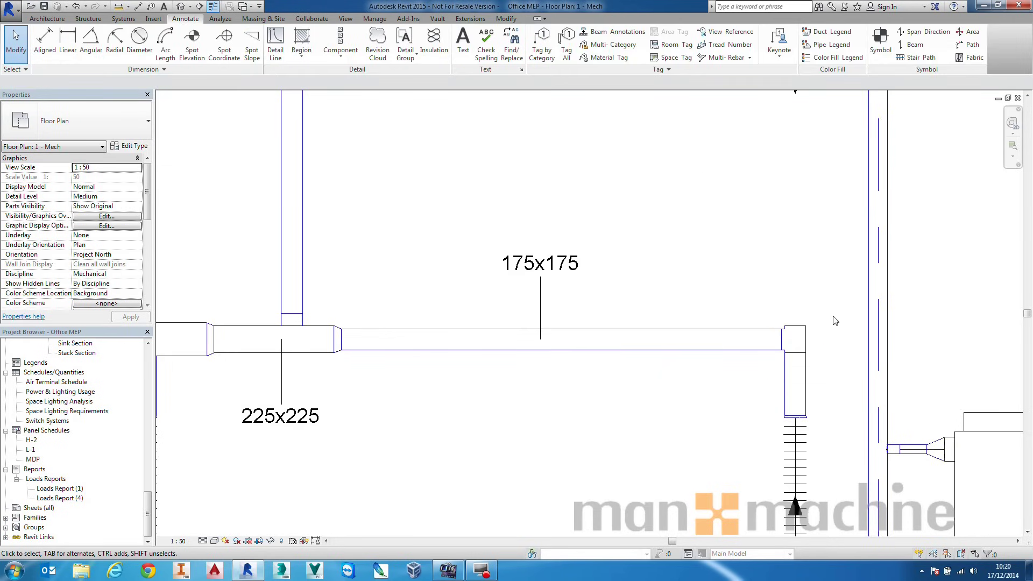
{"action": "scroll", "coordinate": [799, 282], "scroll_direction": "down", "scroll_amount": 3}
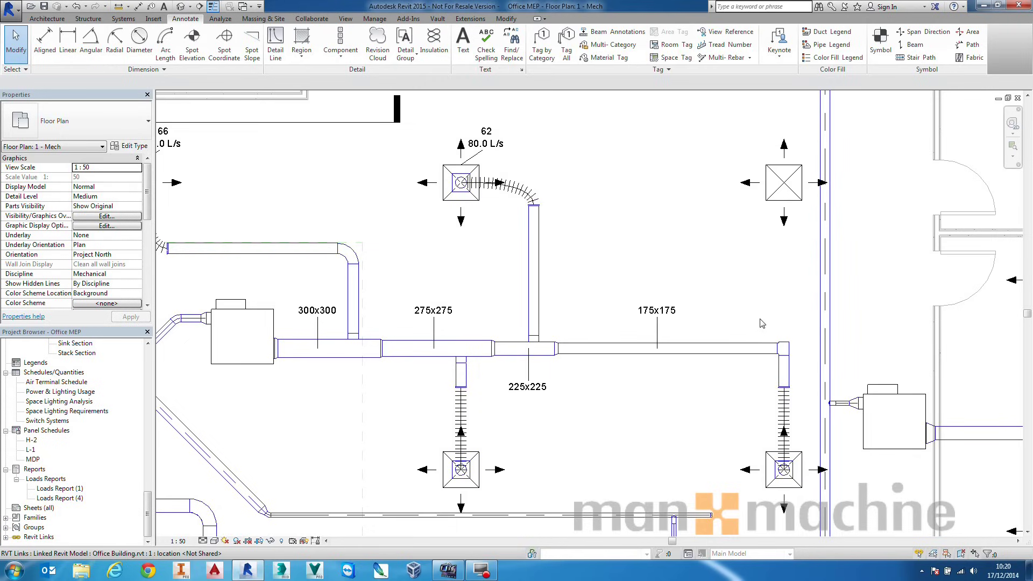
Step: Generate a Network duct layout linking the upper-right diffuser to the 175x175 tee
{"action": "key", "text": "Tab"}
{"action": "left_click", "coordinate": [770, 173]}
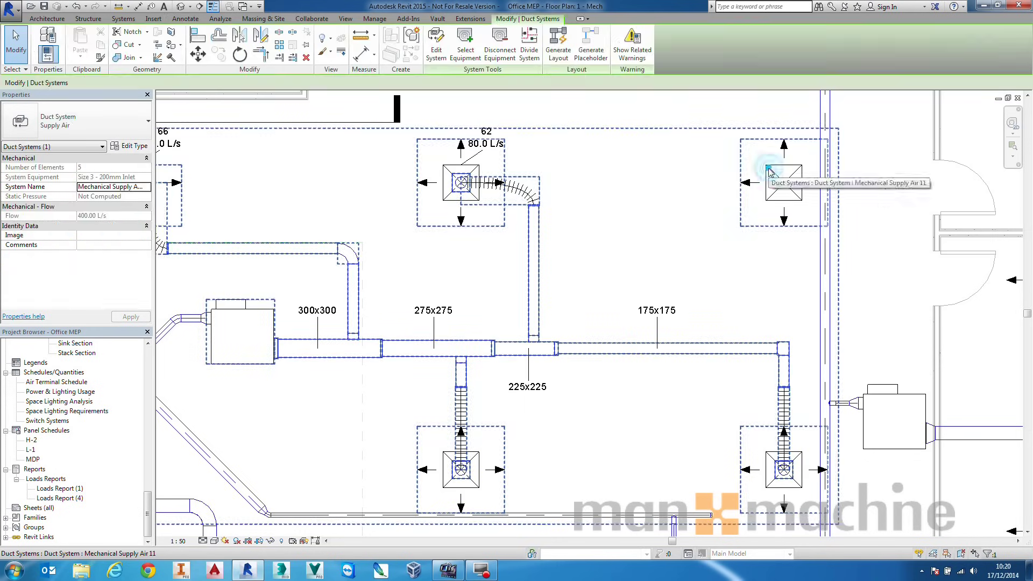
{"action": "left_click", "coordinate": [562, 49]}
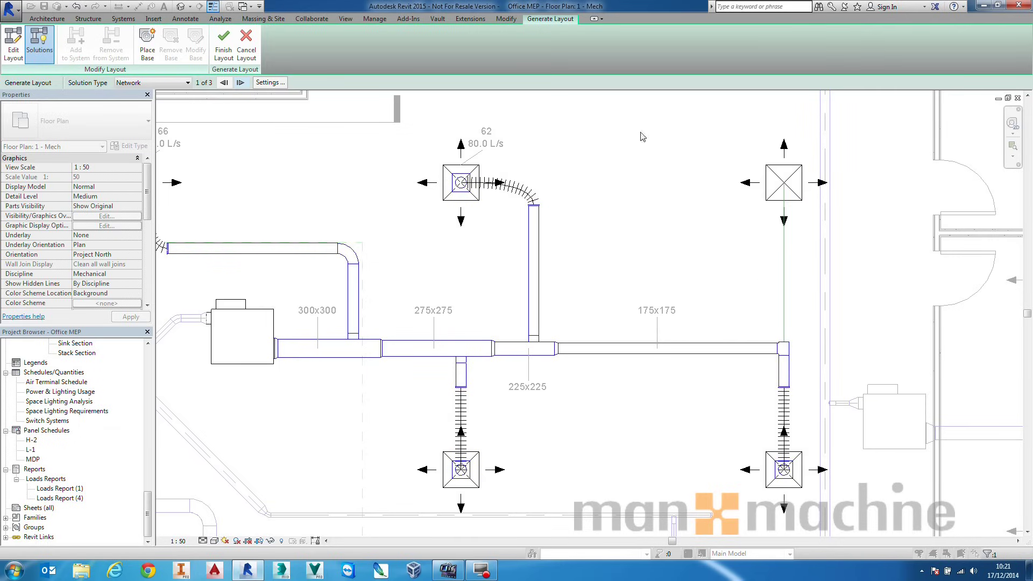
{"action": "left_click", "coordinate": [173, 82]}
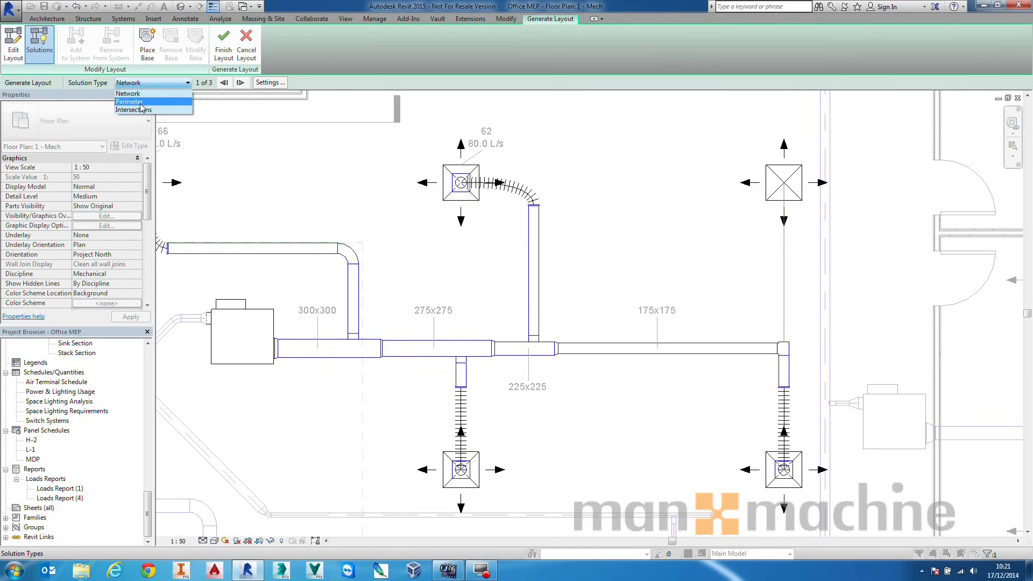
{"action": "left_click", "coordinate": [173, 82]}
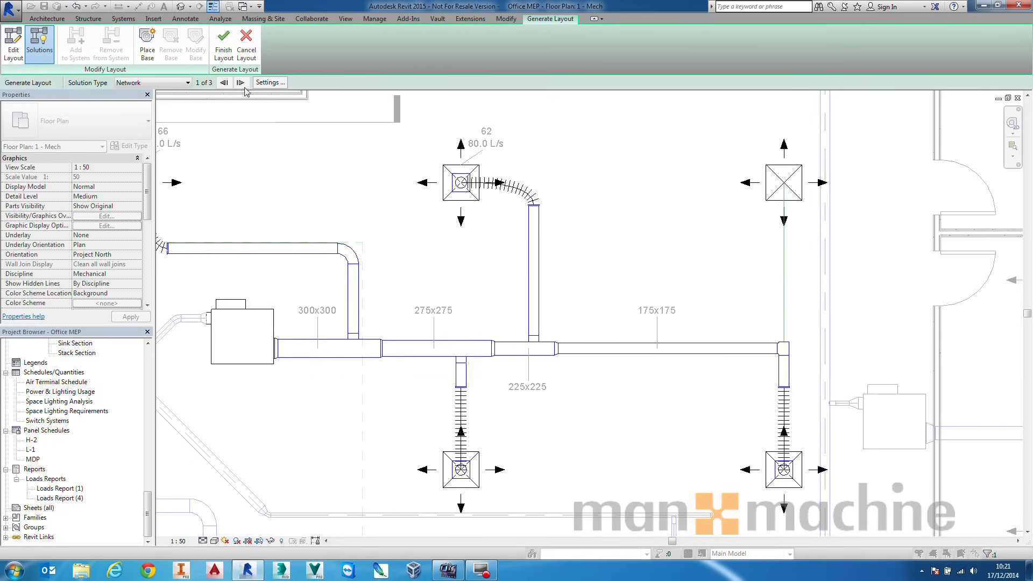
{"action": "left_click", "coordinate": [223, 45]}
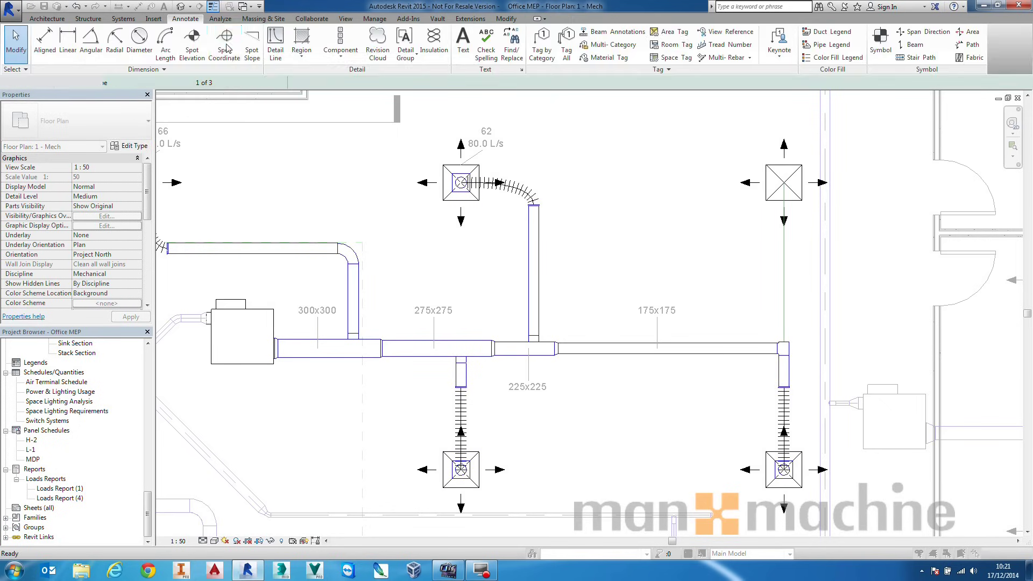
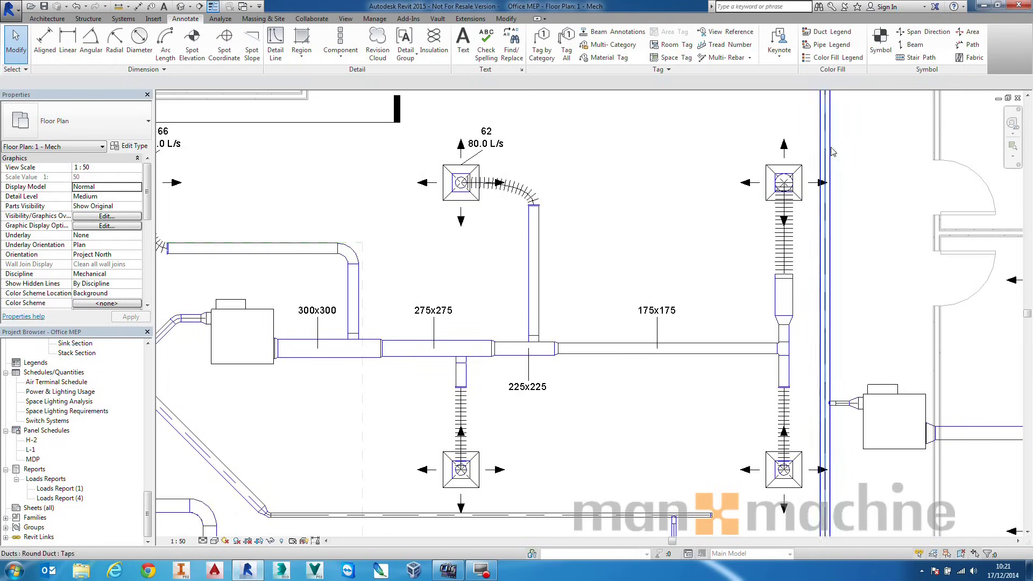
Step: Resize the whole supply-air duct network at 0.65 Pa/m friction, giving 325x325 down to 225x225 ducts
{"action": "key", "text": "Tab"}
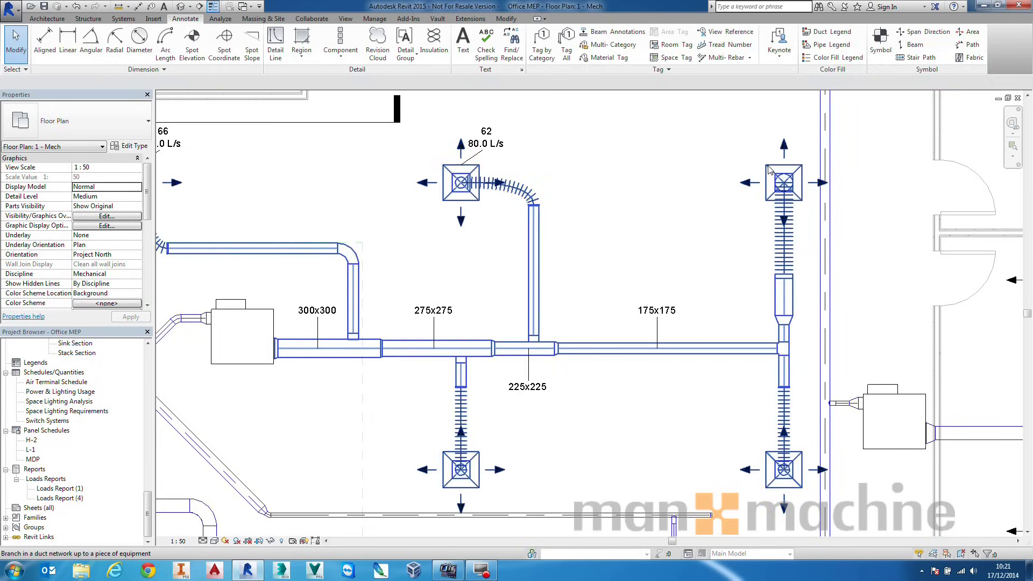
{"action": "left_click", "coordinate": [769, 171]}
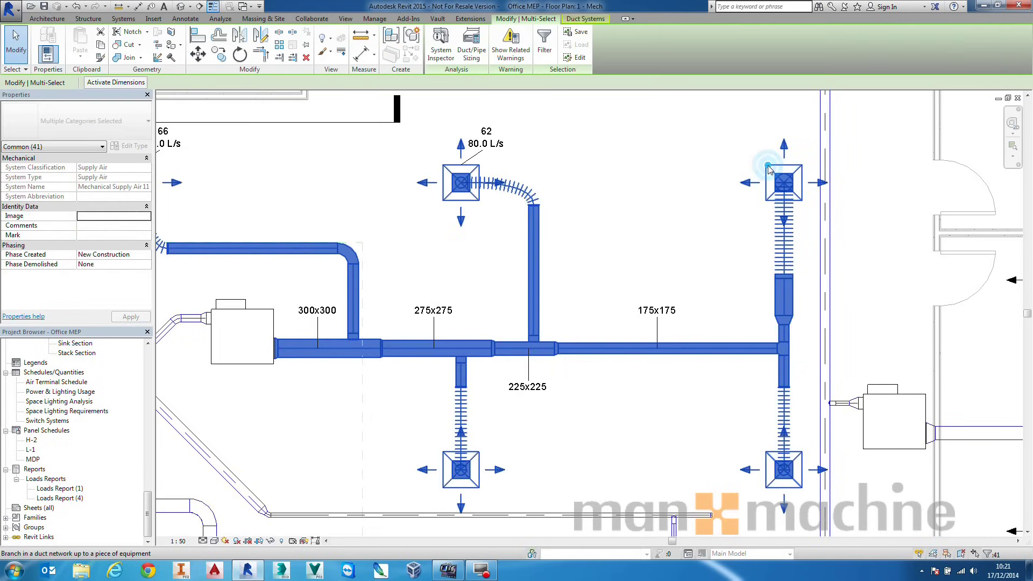
{"action": "left_click", "coordinate": [471, 44]}
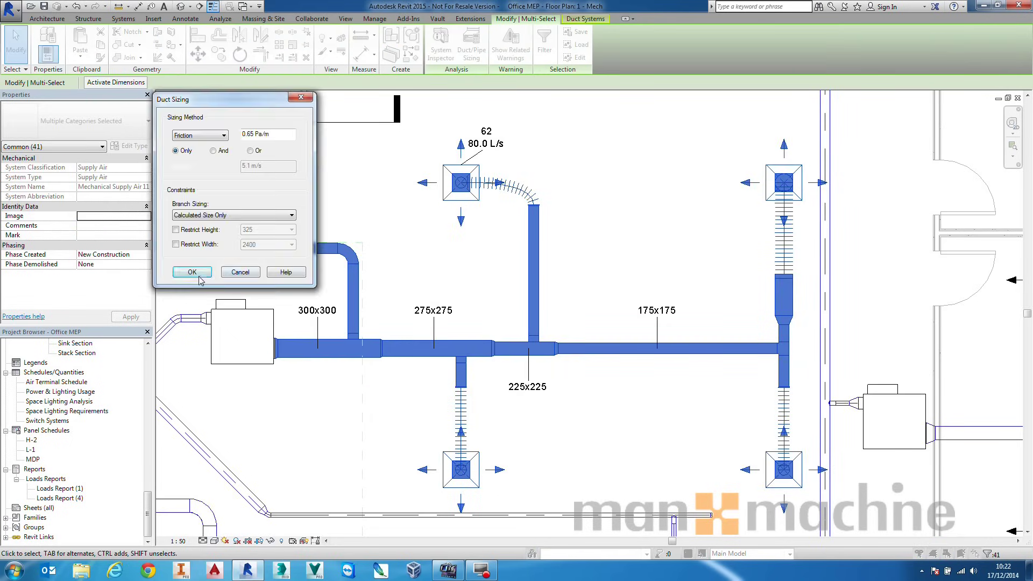
{"action": "left_click", "coordinate": [195, 272]}
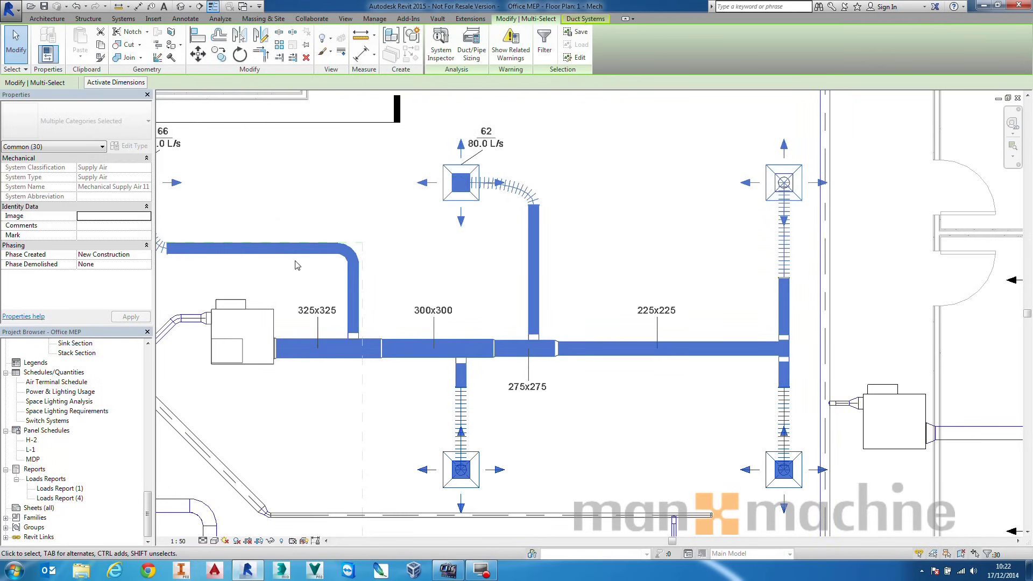
{"action": "left_click", "coordinate": [579, 192]}
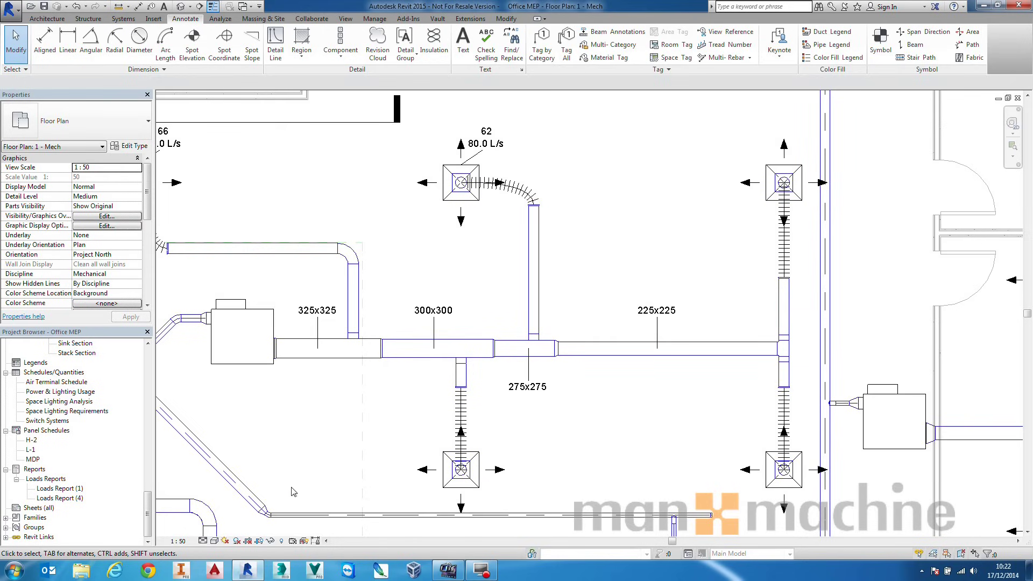
Step: Try Fine and then Coarse detail level on the mech plan and reposition the view
{"action": "left_click", "coordinate": [203, 541]}
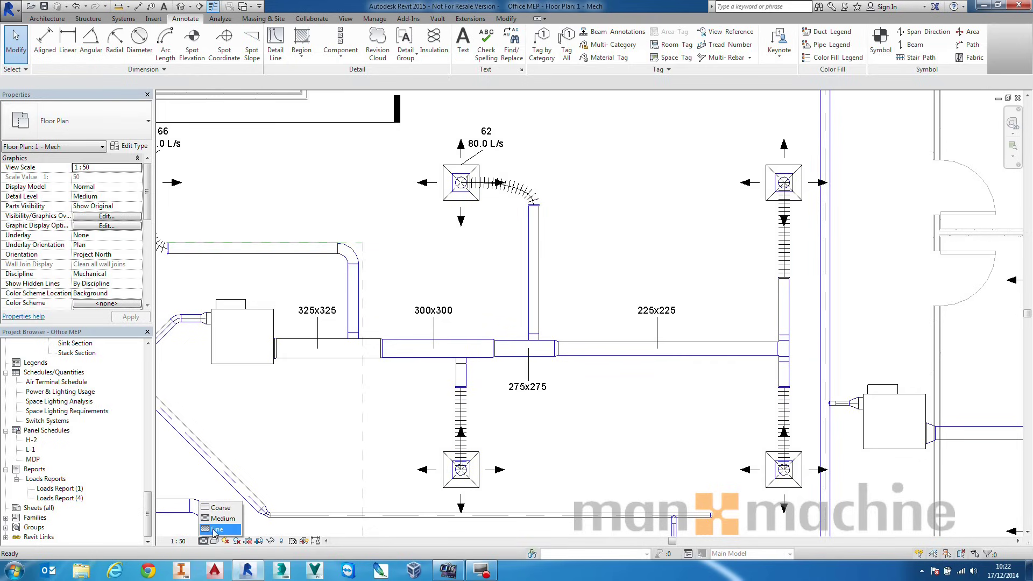
{"action": "left_click", "coordinate": [213, 532]}
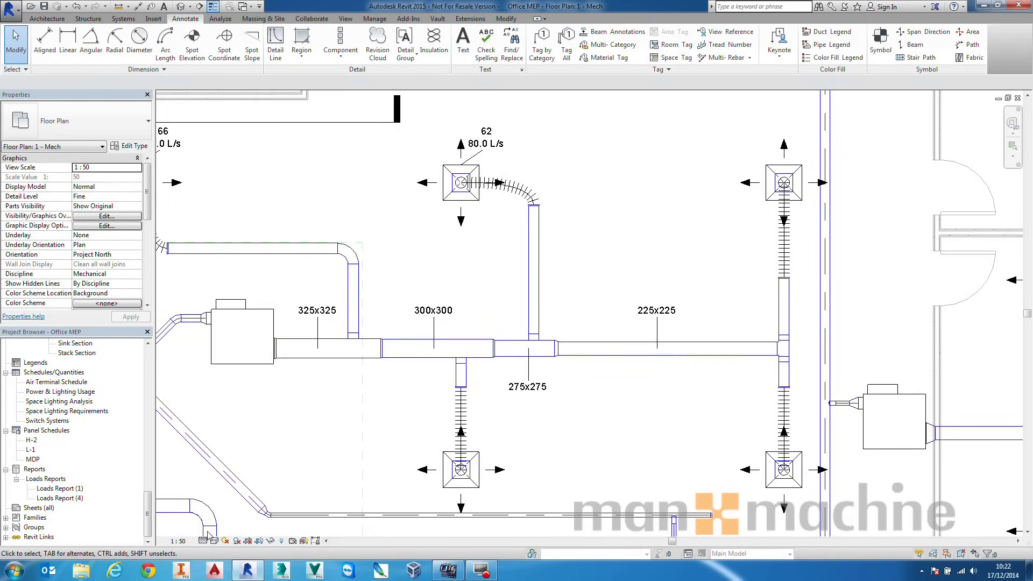
{"action": "left_click", "coordinate": [204, 541]}
{"action": "left_click", "coordinate": [223, 508]}
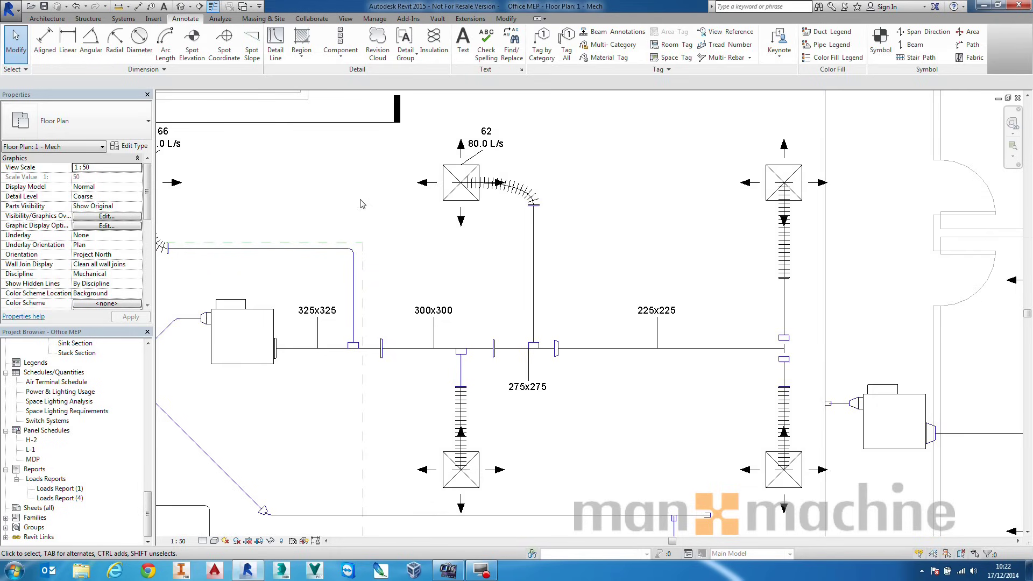
{"action": "middle_click_drag", "start_coordinate": [313, 208], "coordinate": [566, 303]}
{"action": "scroll", "coordinate": [619, 242], "scroll_direction": "down", "scroll_amount": 5}
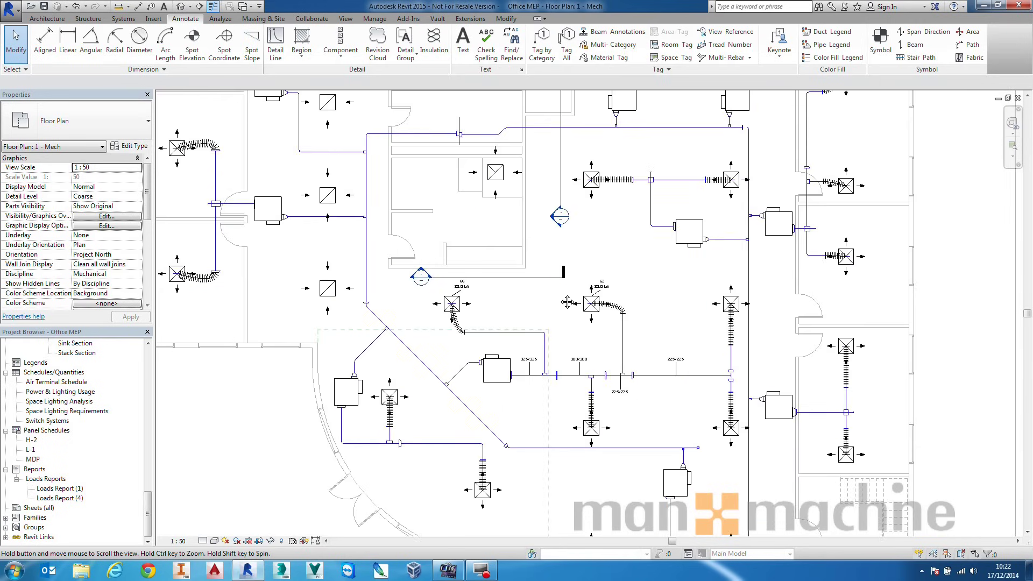
Step: Set the plan's detail level back to Fine and frame the wider duct layout
{"action": "left_click", "coordinate": [213, 541]}
{"action": "left_click", "coordinate": [203, 541]}
{"action": "left_click", "coordinate": [203, 541]}
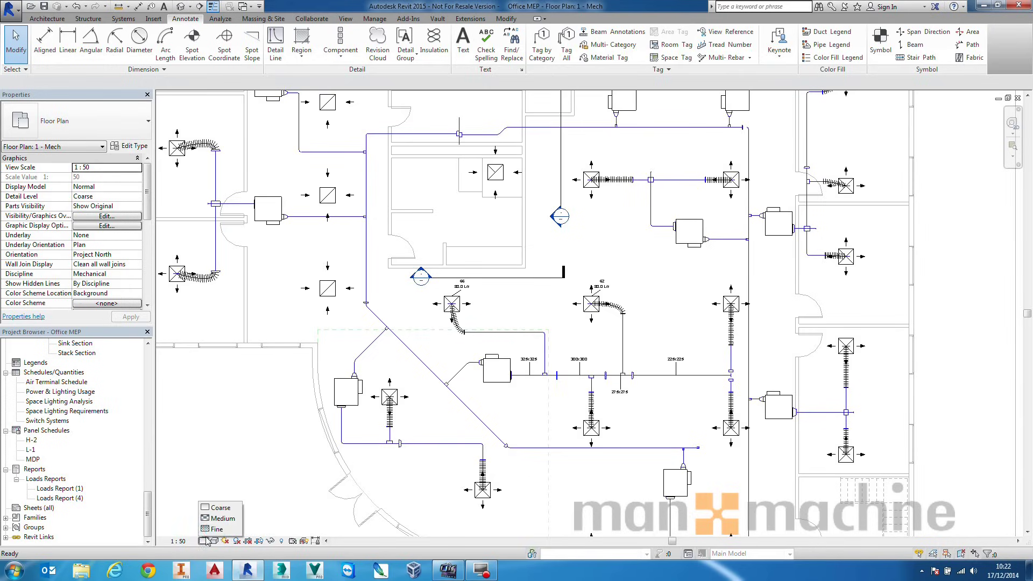
{"action": "left_click", "coordinate": [217, 529]}
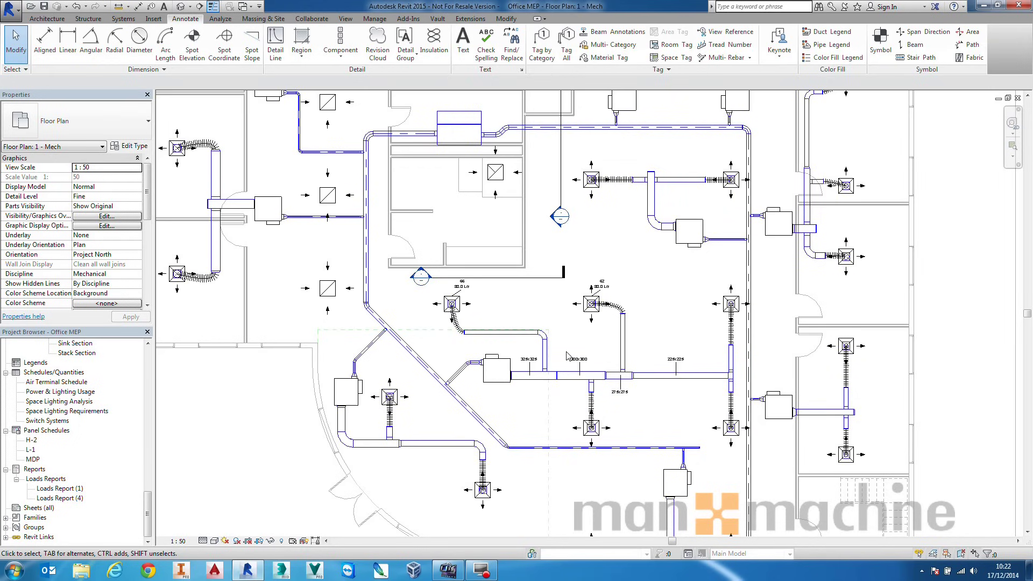
{"action": "middle_click_drag", "start_coordinate": [662, 325], "coordinate": [657, 210]}
{"action": "scroll", "coordinate": [610, 246], "scroll_direction": "up", "scroll_amount": 3}
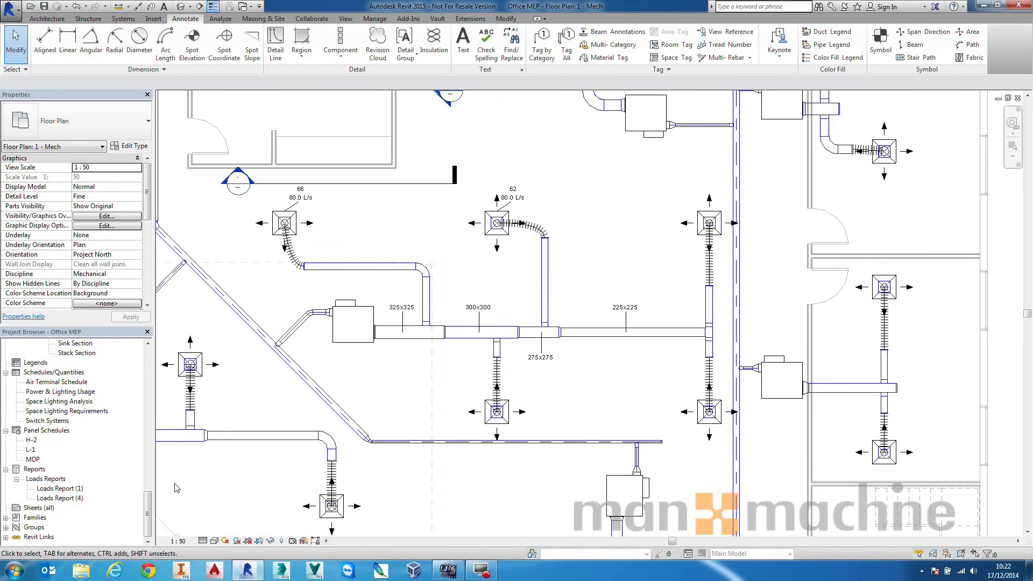
{"action": "left_click_drag", "start_coordinate": [148, 518], "coordinate": [153, 479]}
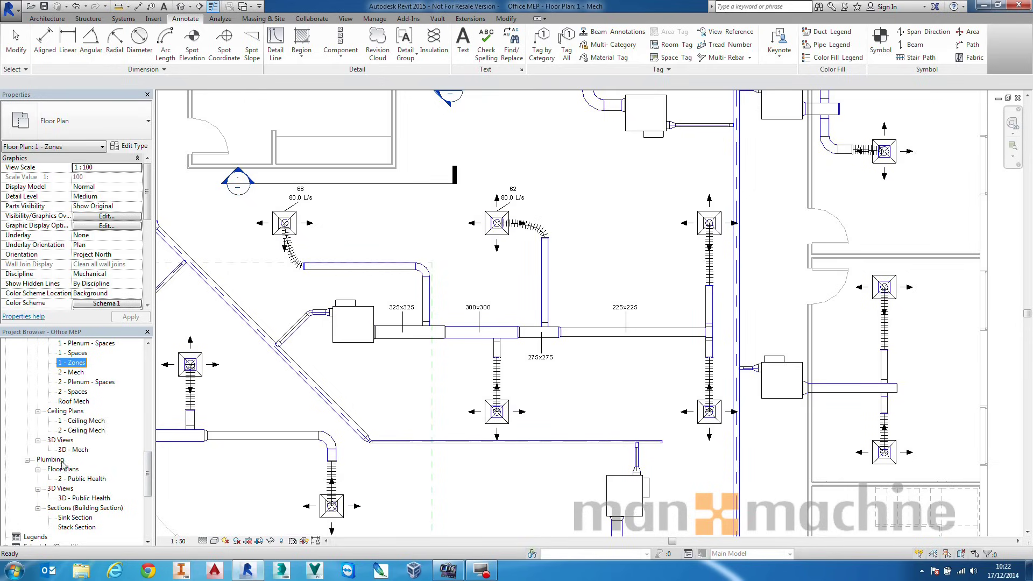
Step: Open the 2 - Public Health plumbing plan and zoom onto the toilet block
{"action": "double_click", "coordinate": [83, 479]}
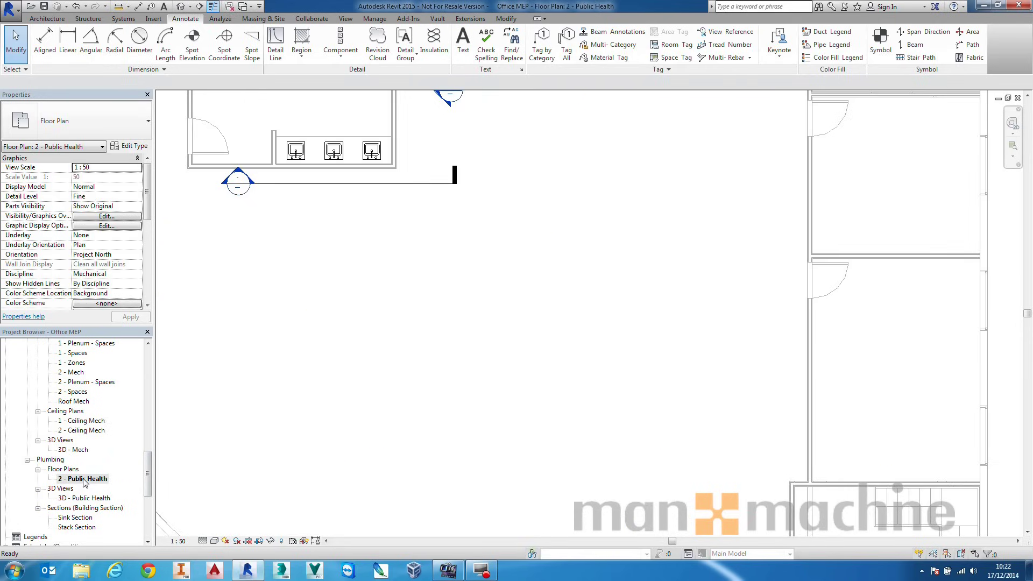
{"action": "middle_click_drag", "start_coordinate": [218, 315], "coordinate": [468, 360]}
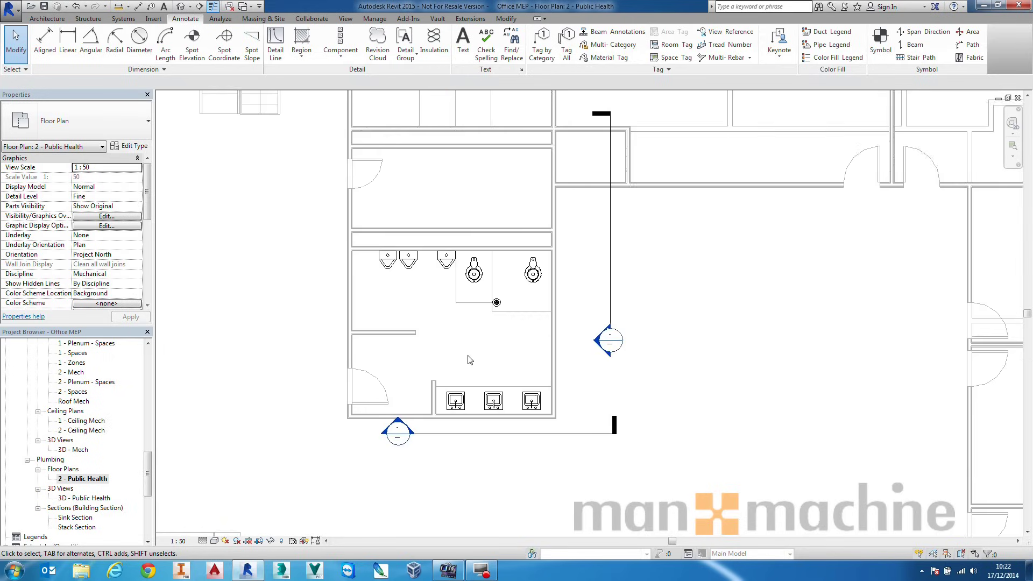
{"action": "scroll", "coordinate": [456, 308], "scroll_direction": "up", "scroll_amount": 2}
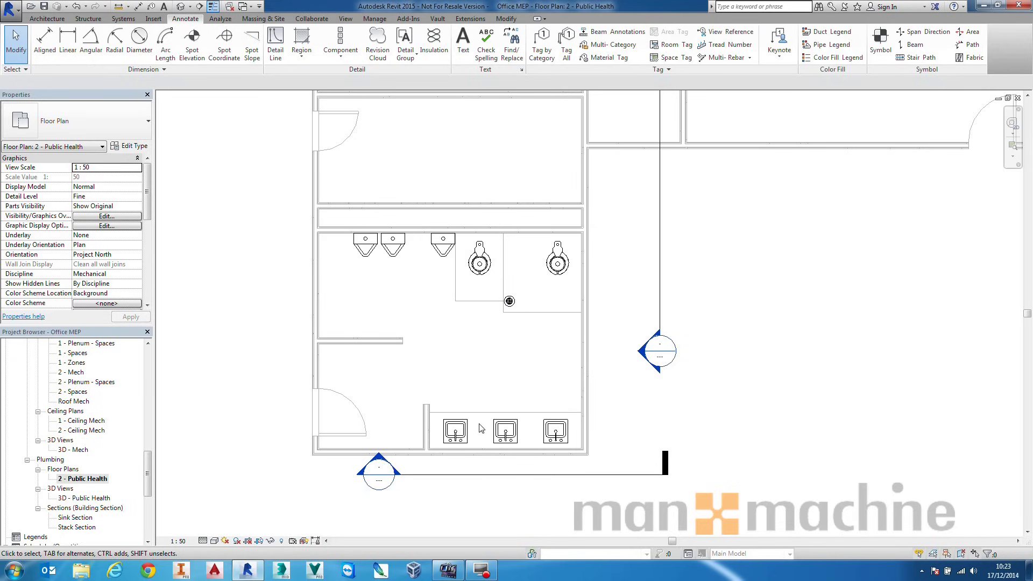
{"action": "scroll", "coordinate": [435, 253], "scroll_direction": "up", "scroll_amount": 2}
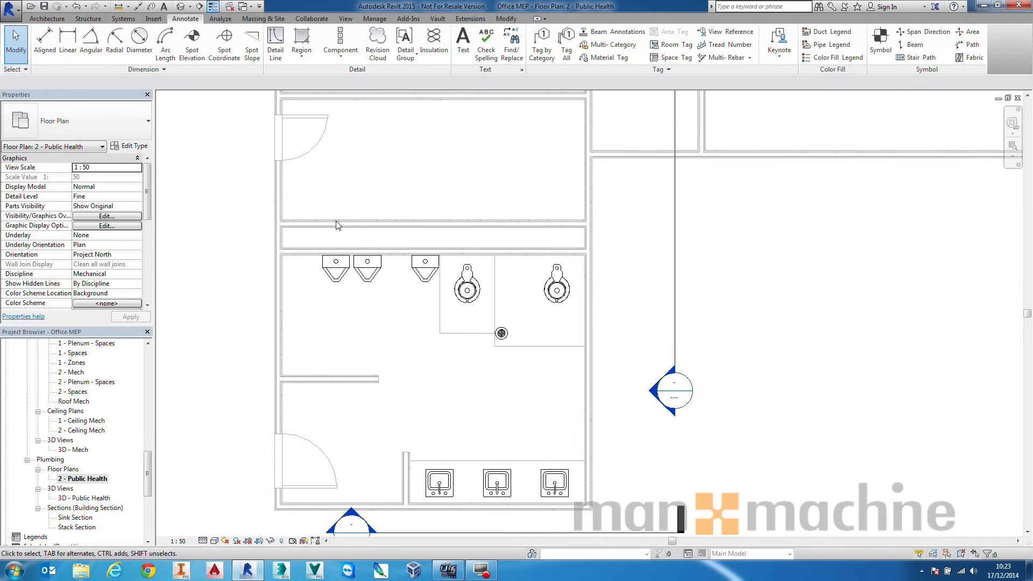
Step: Create a Sanitary 1 piping system from the left urinal
{"action": "left_click", "coordinate": [335, 267]}
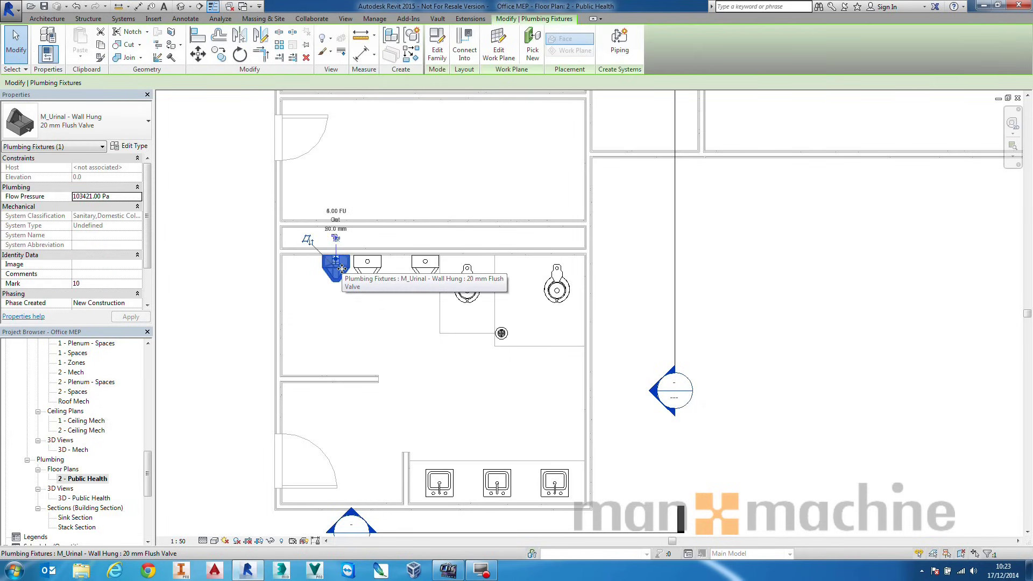
{"action": "left_click", "coordinate": [616, 40]}
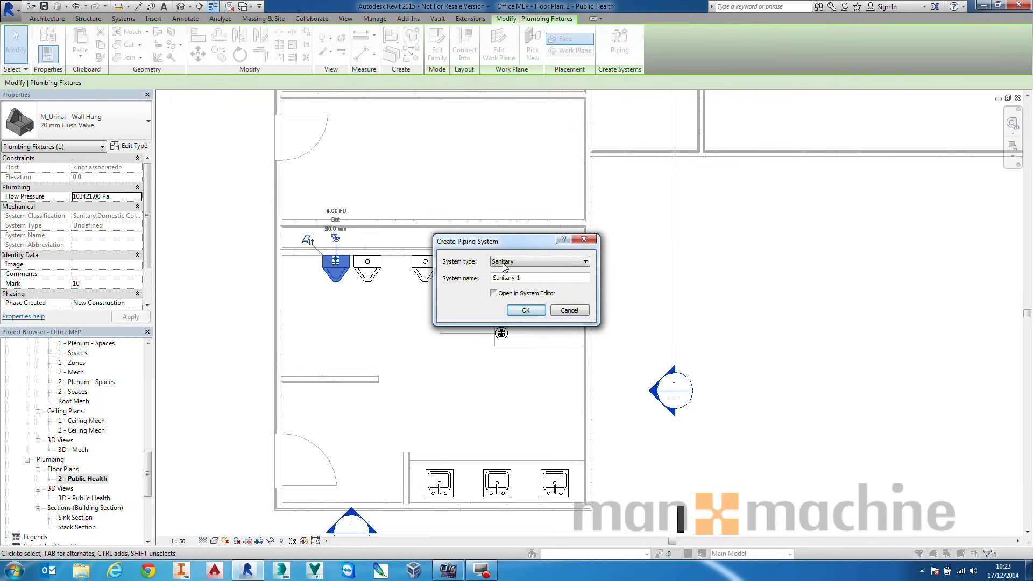
{"action": "left_click", "coordinate": [527, 309]}
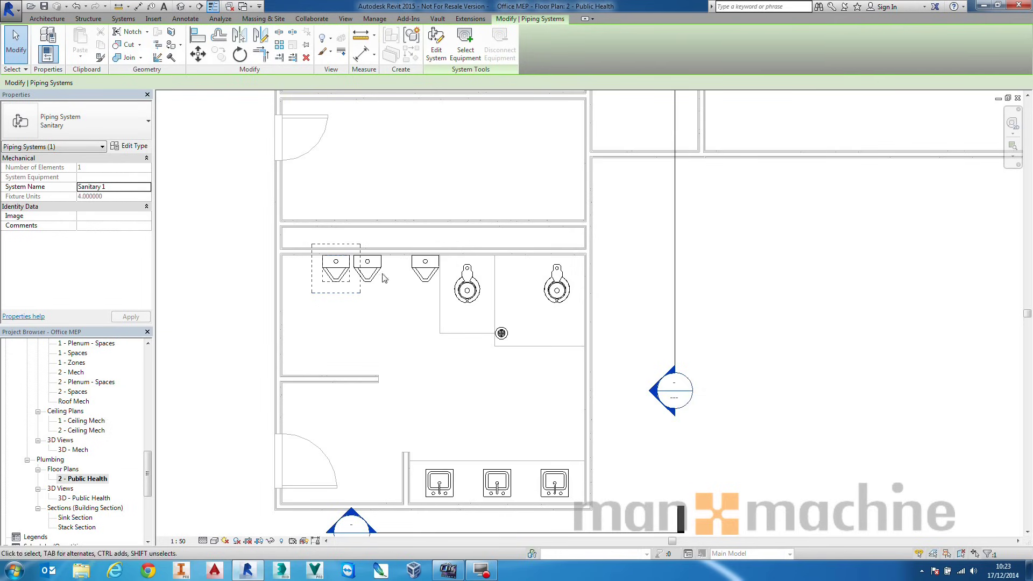
Step: Add the second and third urinals and both toilets to the Sanitary 1 system
{"action": "left_click", "coordinate": [436, 46]}
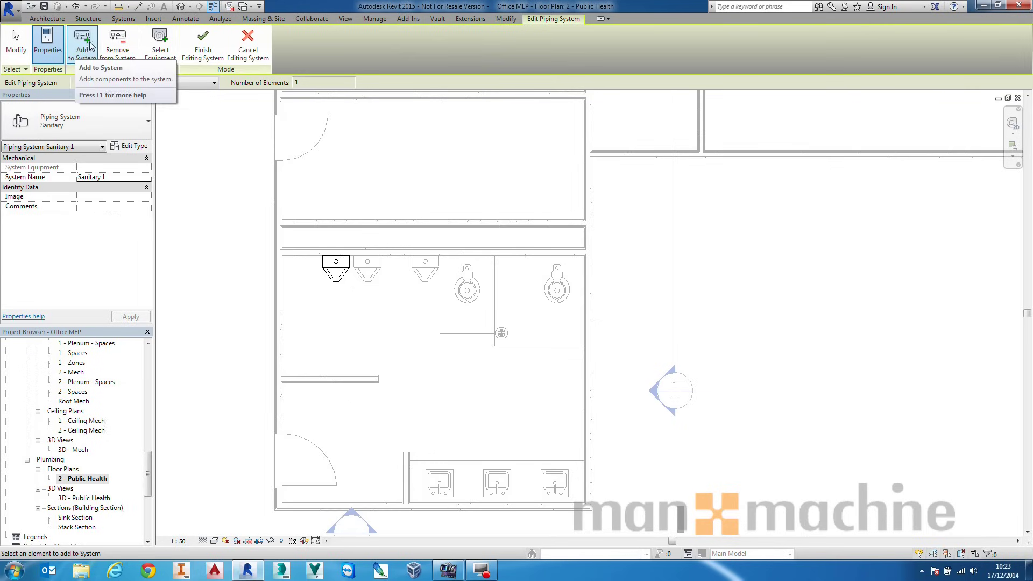
{"action": "left_click", "coordinate": [369, 270]}
{"action": "left_click", "coordinate": [426, 273]}
{"action": "left_click", "coordinate": [466, 284]}
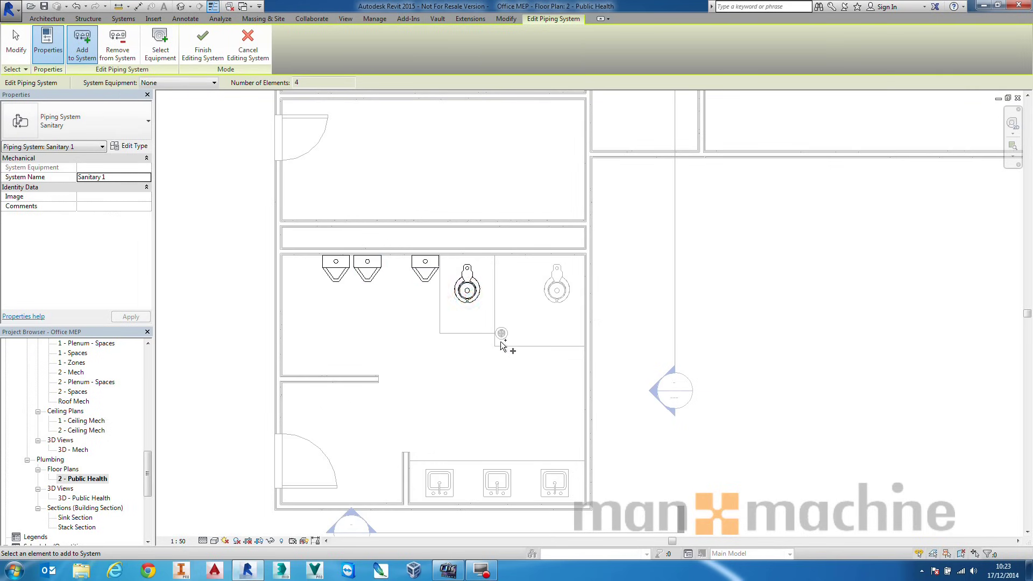
{"action": "left_click", "coordinate": [559, 295]}
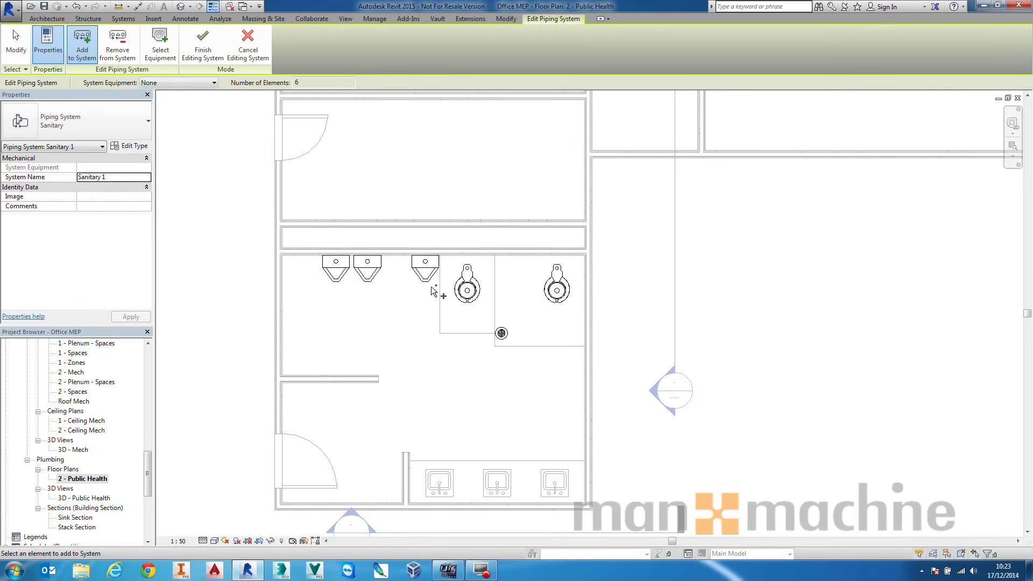
{"action": "left_click", "coordinate": [210, 53]}
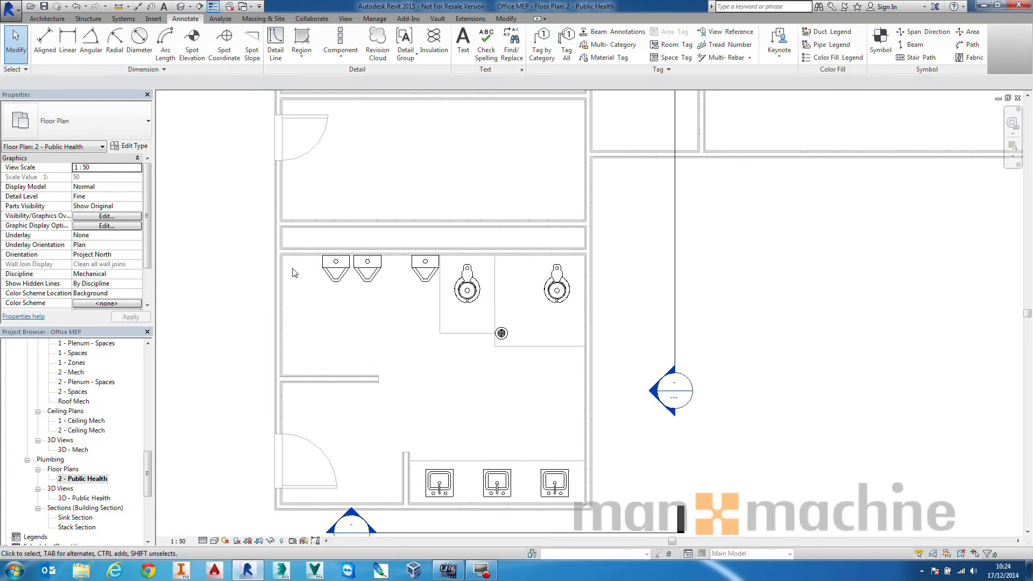
Step: Start a pipe layout for Sanitary 1 with its base placed in the upper-right room
{"action": "key", "text": "Tab"}
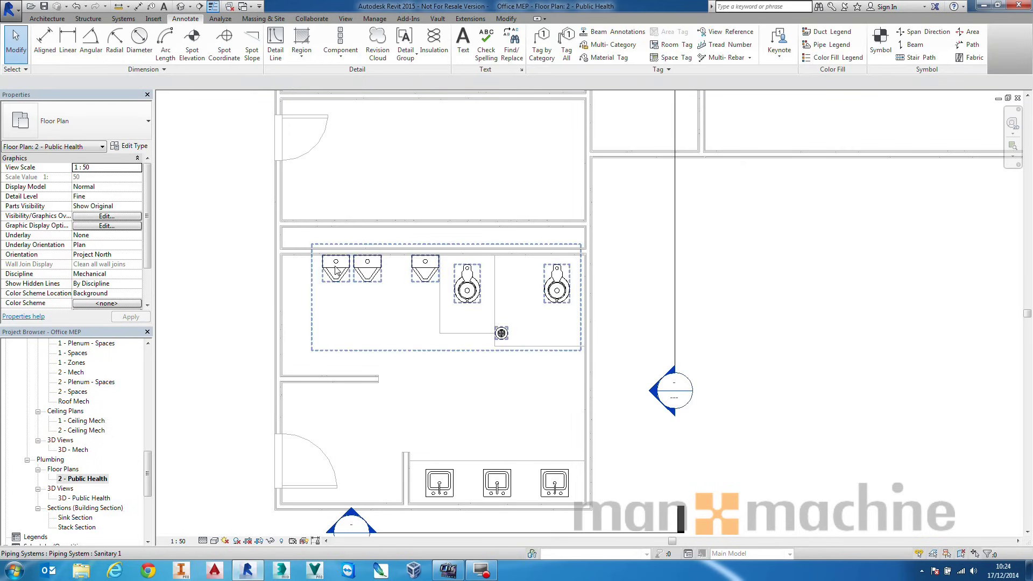
{"action": "left_click", "coordinate": [336, 271]}
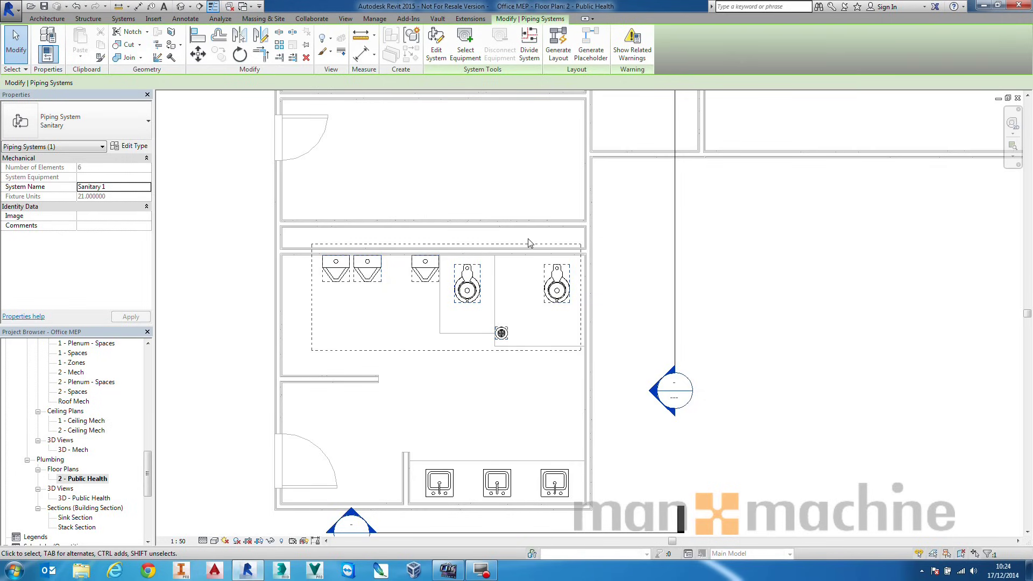
{"action": "left_click", "coordinate": [556, 43]}
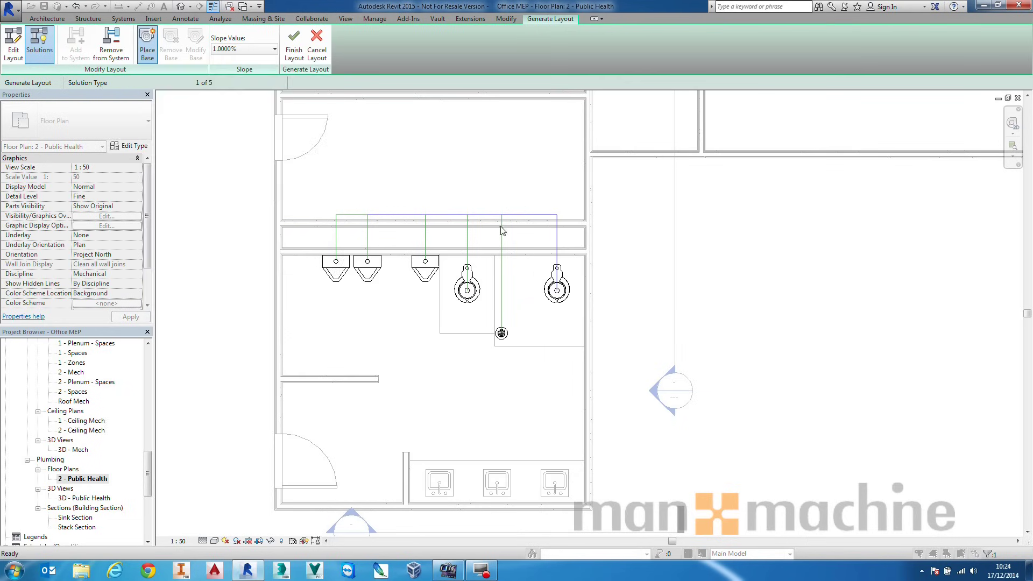
{"action": "left_click", "coordinate": [146, 51]}
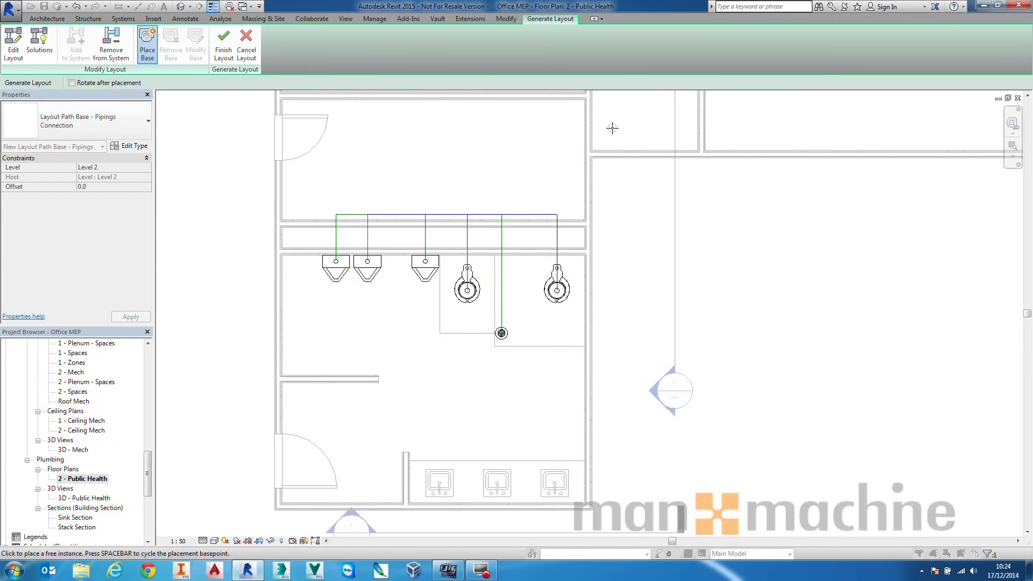
{"action": "left_click", "coordinate": [612, 128]}
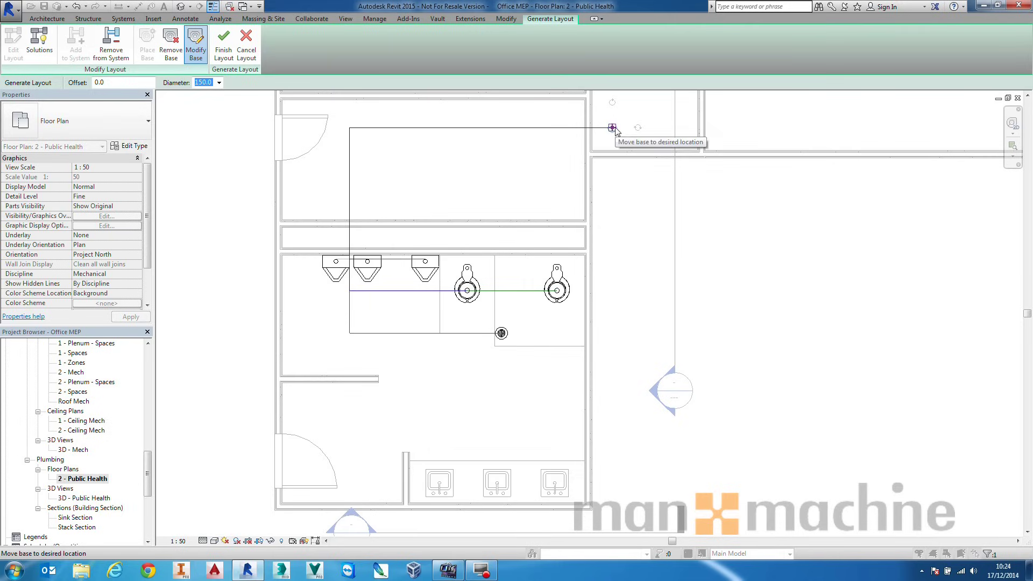
Step: Give the layout base a 100.0 mm diameter and -900 offset, then review routing solutions
{"action": "left_click", "coordinate": [219, 82]}
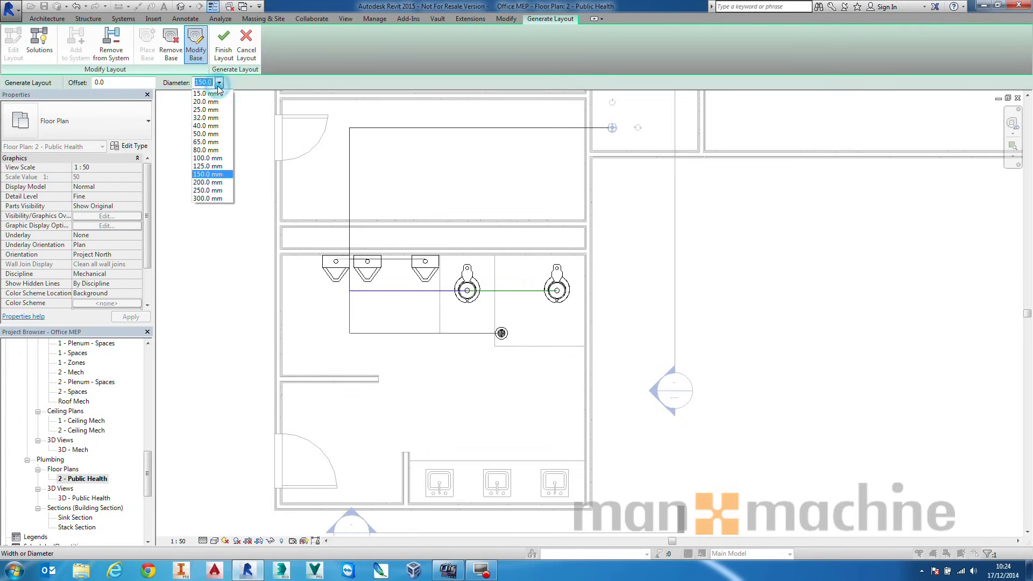
{"action": "left_click", "coordinate": [214, 158]}
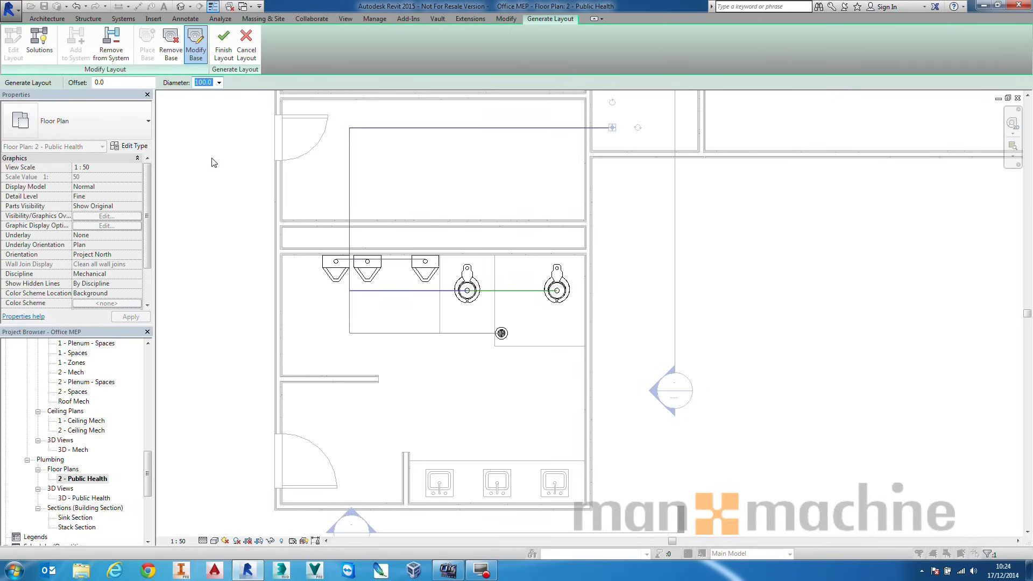
{"action": "double_click", "coordinate": [99, 82]}
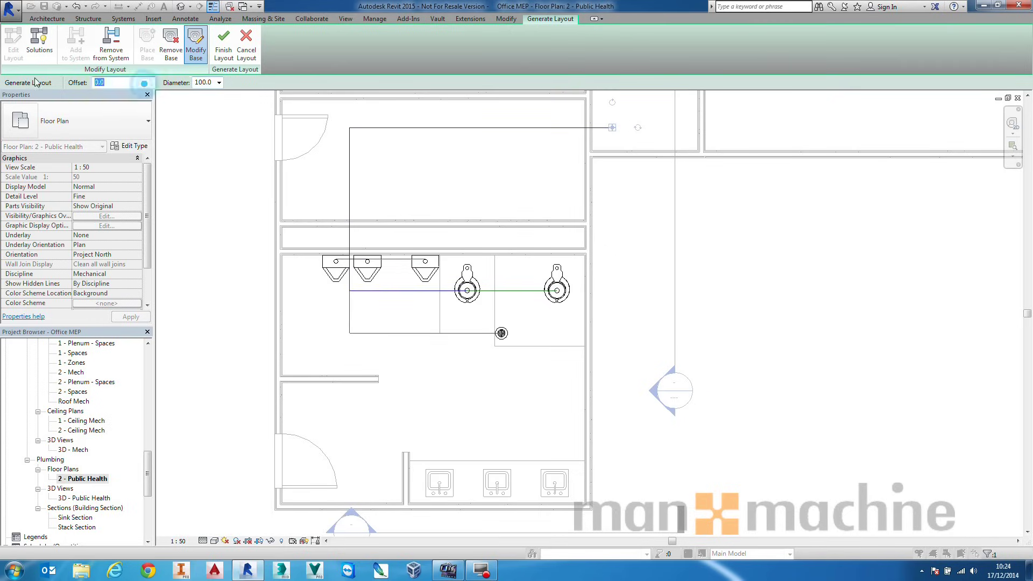
{"action": "type", "text": "-9"}
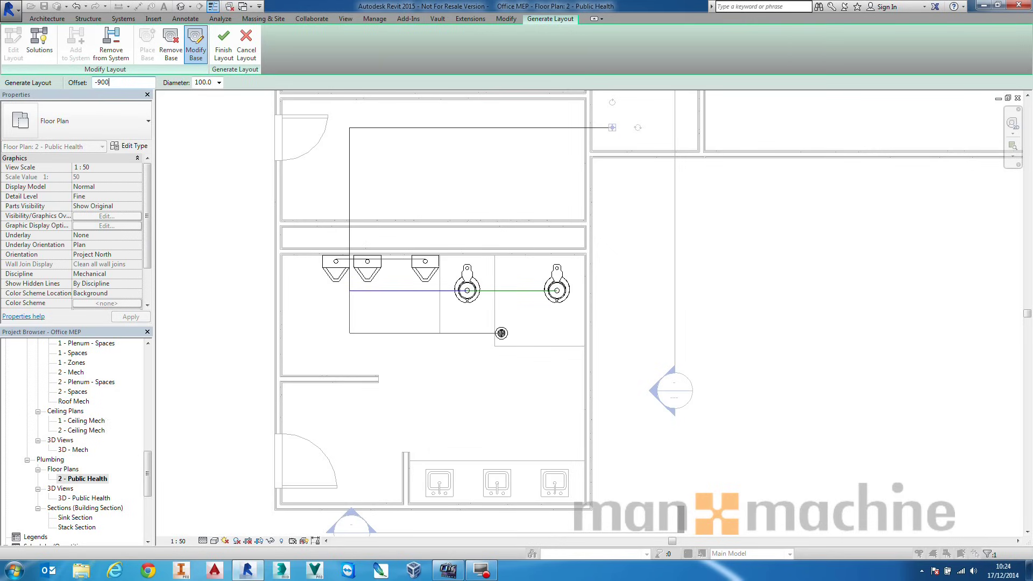
{"action": "key", "text": "Return"}
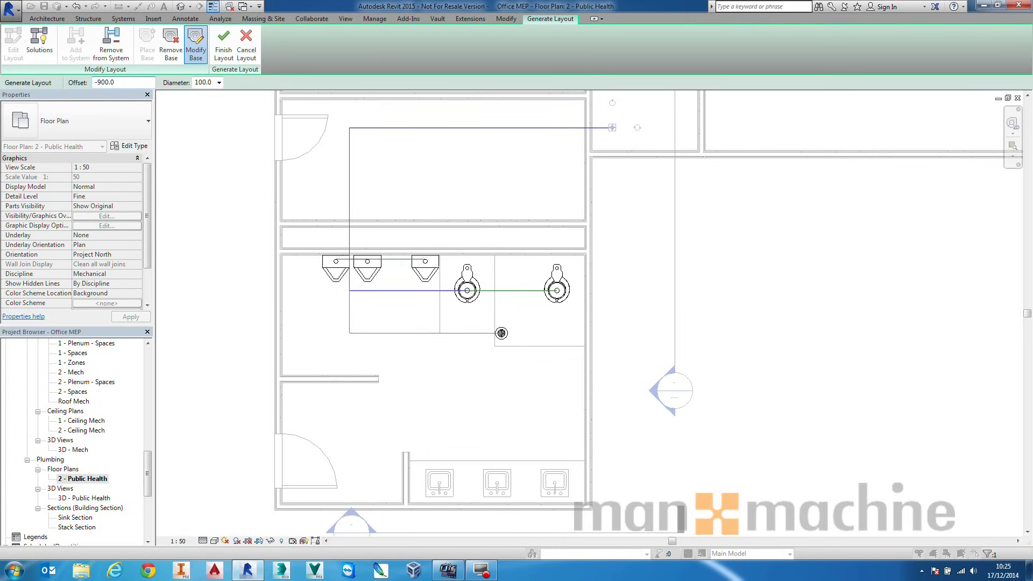
{"action": "left_click", "coordinate": [33, 44]}
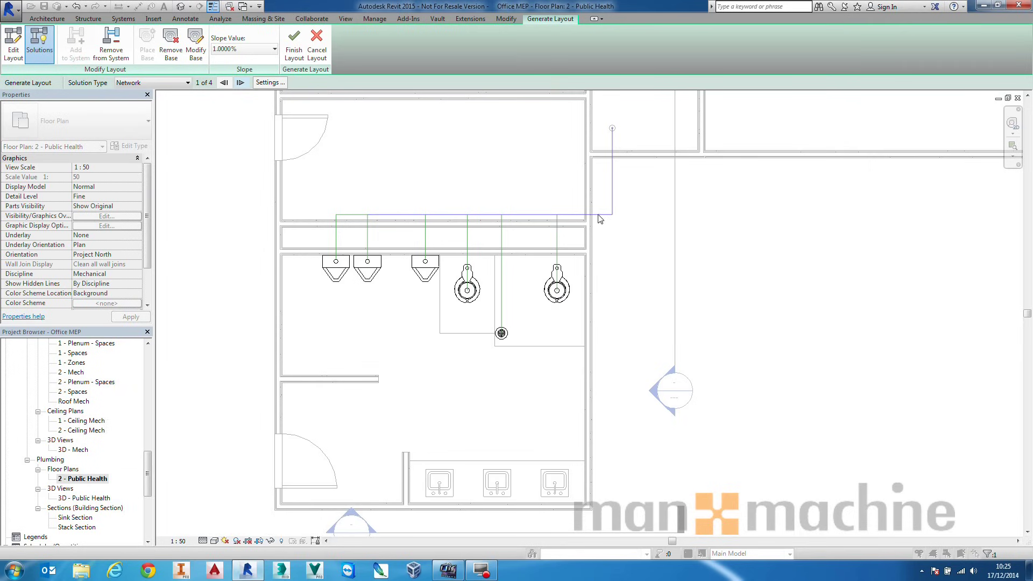
Step: Lower the main run near the left urinals and finish the layout as real sanitary pipes and fittings
{"action": "left_click", "coordinate": [15, 42]}
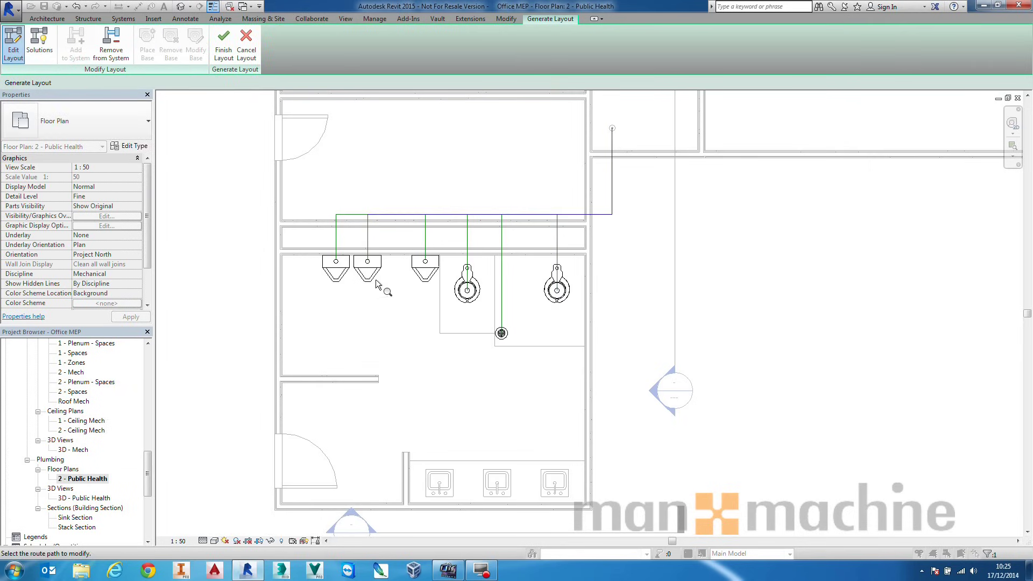
{"action": "left_click_drag", "start_coordinate": [353, 219], "coordinate": [389, 237]}
{"action": "left_click", "coordinate": [401, 192]}
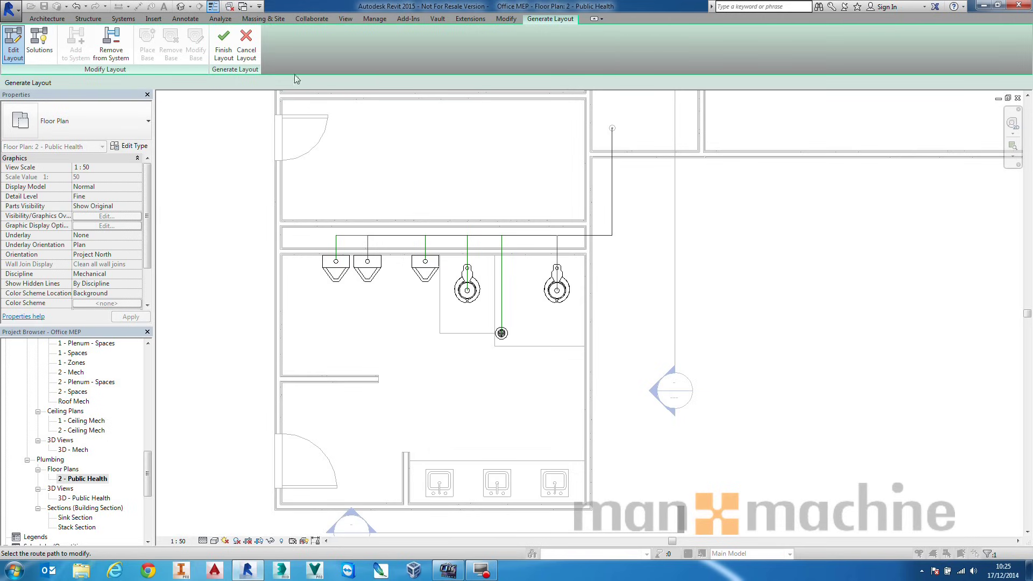
{"action": "left_click", "coordinate": [223, 52]}
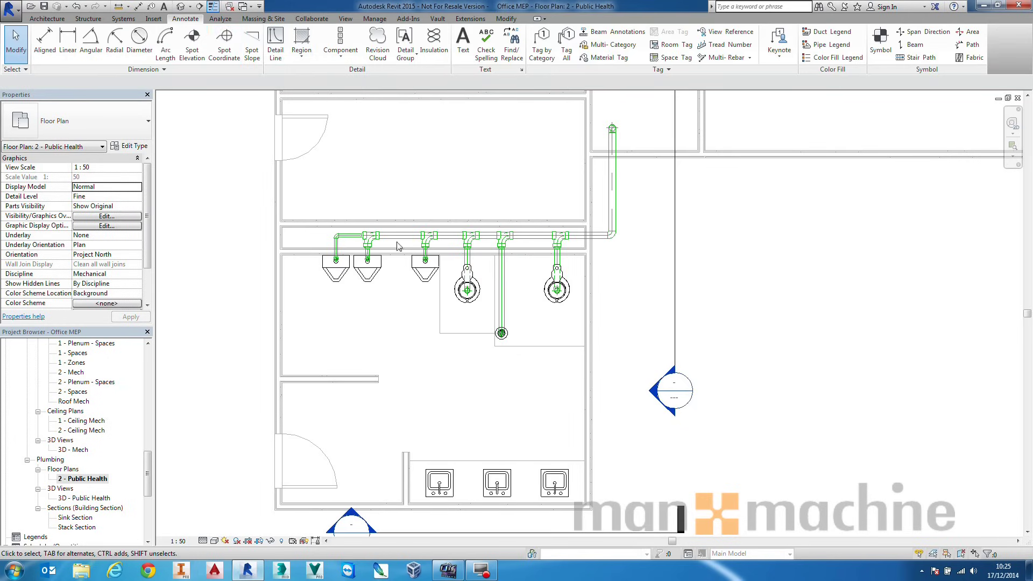
Step: Check the generated sanitary pipe branch, zoom in, and start an aligned dimension
{"action": "key", "text": "Tab"}
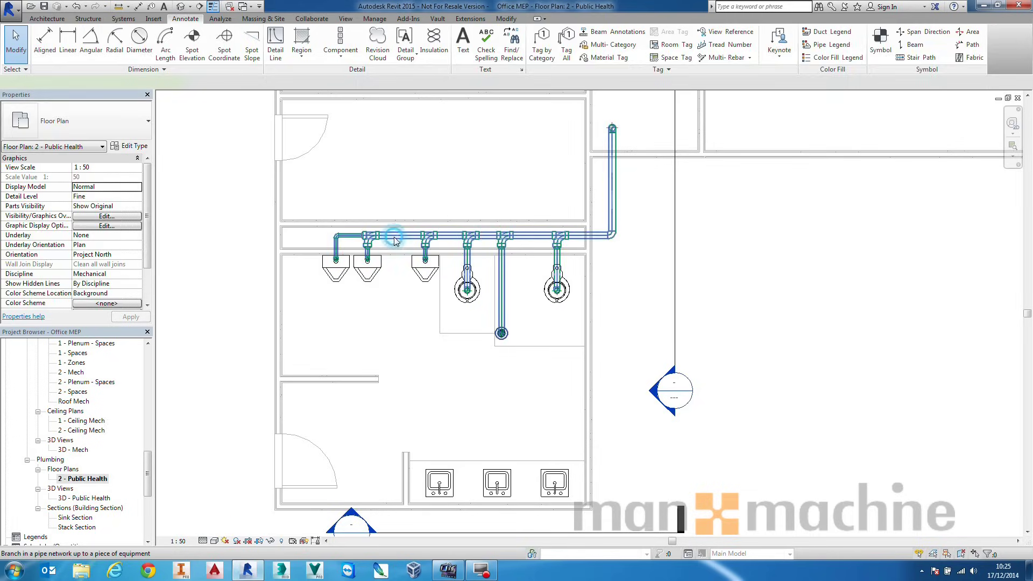
{"action": "left_click", "coordinate": [394, 236]}
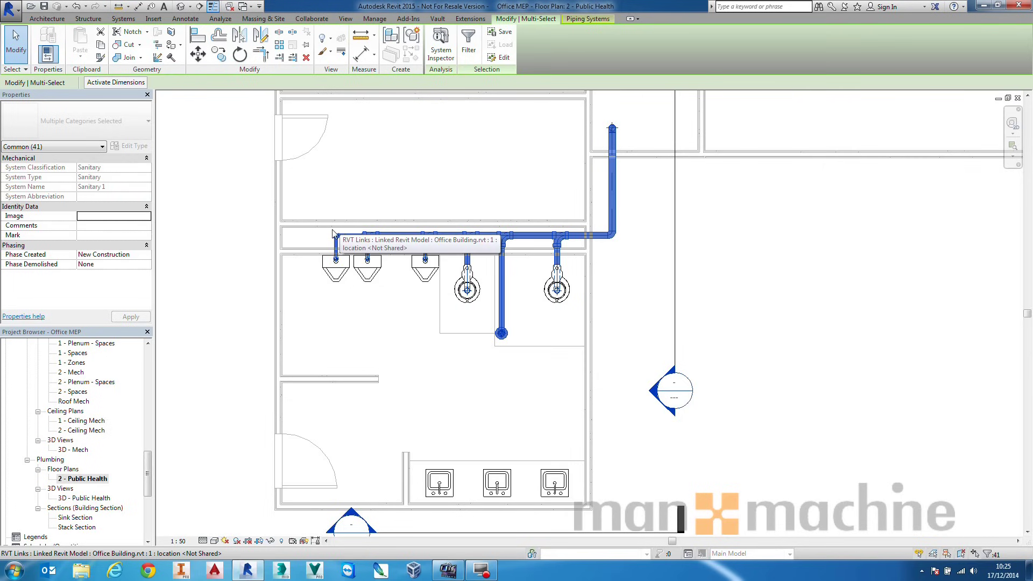
{"action": "left_click", "coordinate": [243, 282]}
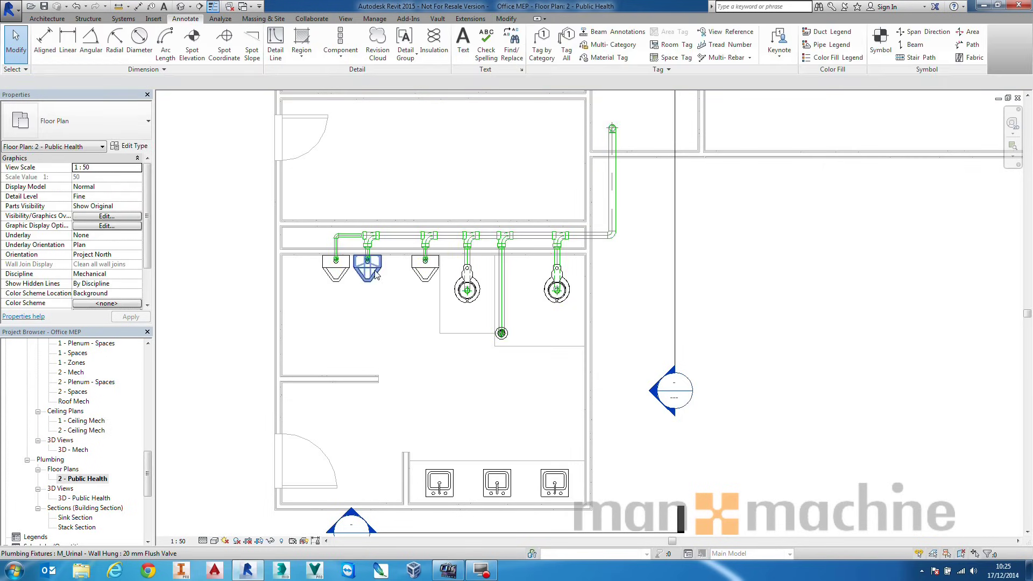
{"action": "scroll", "coordinate": [375, 274], "scroll_direction": "up", "scroll_amount": 2}
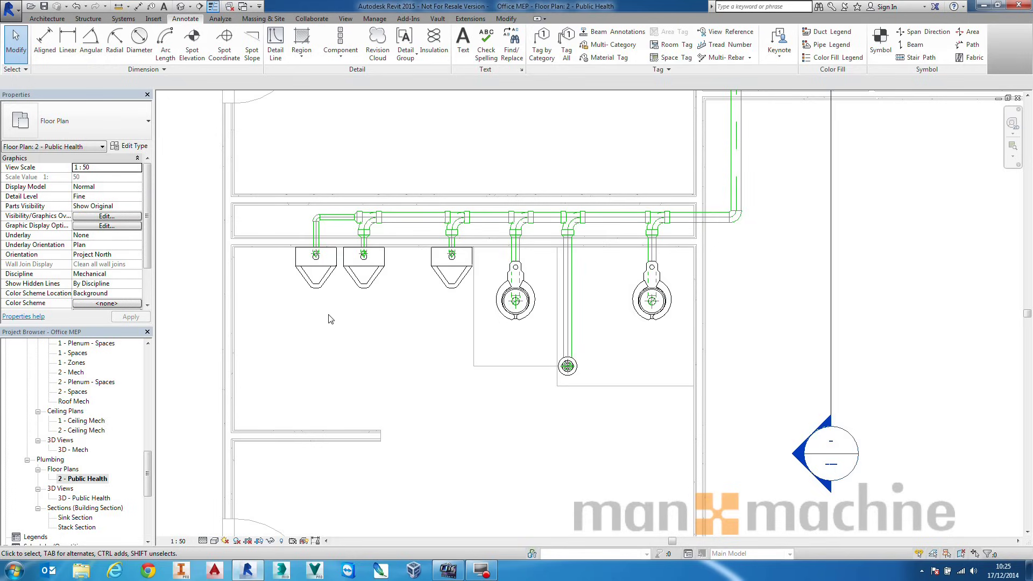
{"action": "left_click", "coordinate": [139, 7]}
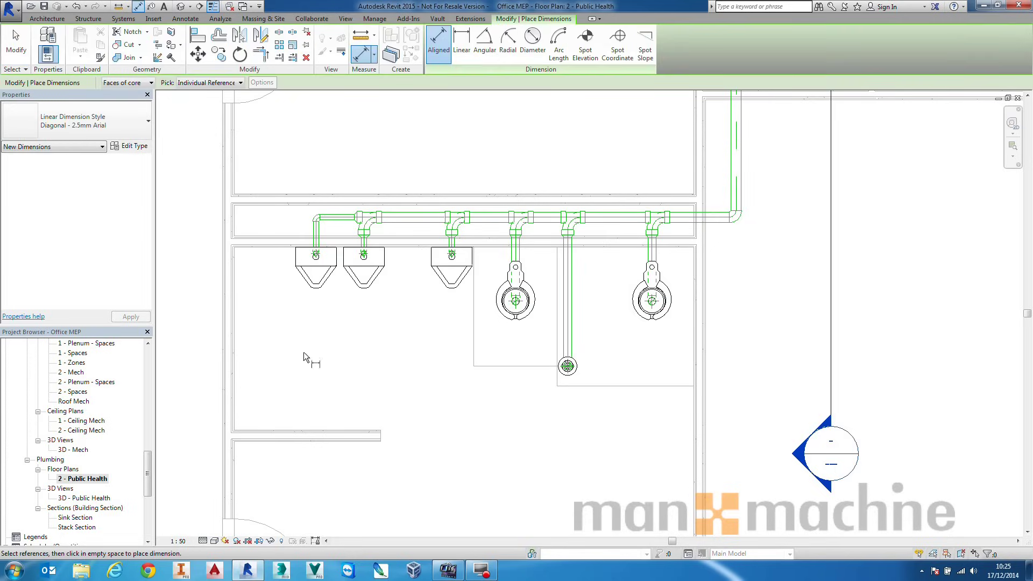
Step: Dimension the three urinals and set their spacing to EQ
{"action": "left_click", "coordinate": [316, 264]}
{"action": "left_click", "coordinate": [366, 274]}
{"action": "left_click", "coordinate": [442, 301]}
{"action": "left_click", "coordinate": [423, 366]}
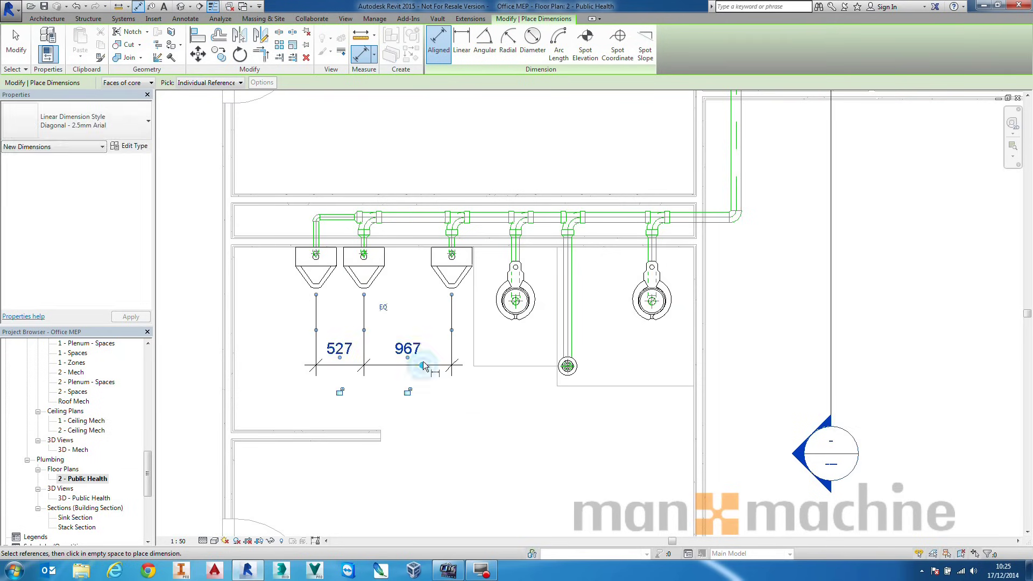
{"action": "left_click", "coordinate": [383, 307]}
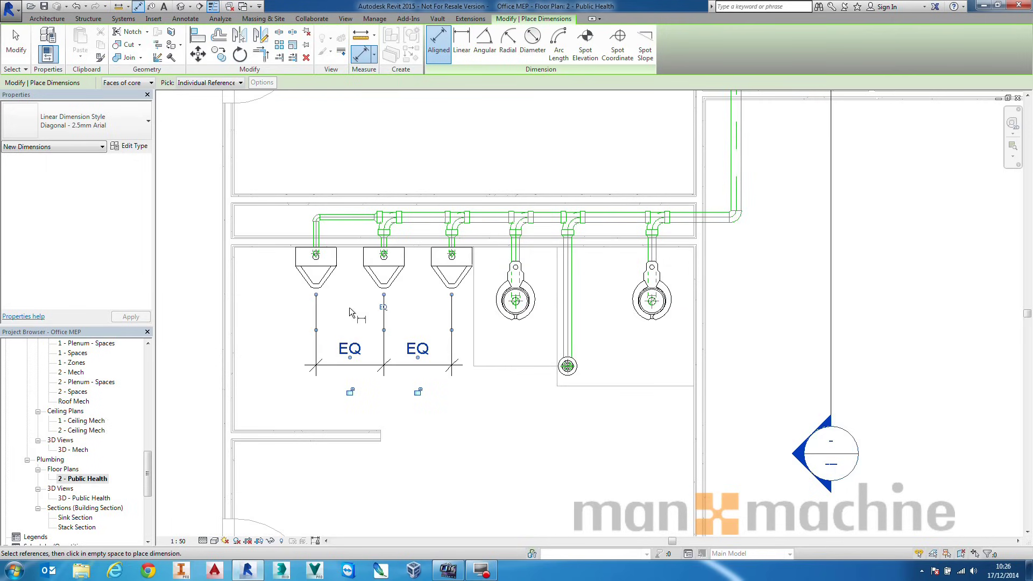
Step: Extend the urinal dimension to the left and right walls, giving 675 and 15
{"action": "left_click", "coordinate": [297, 261]}
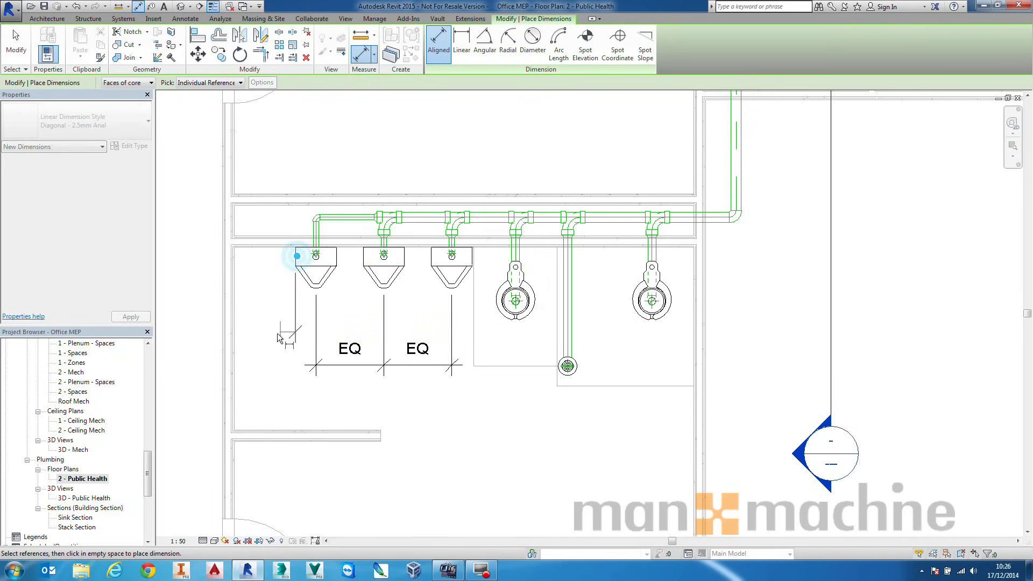
{"action": "left_click", "coordinate": [235, 292]}
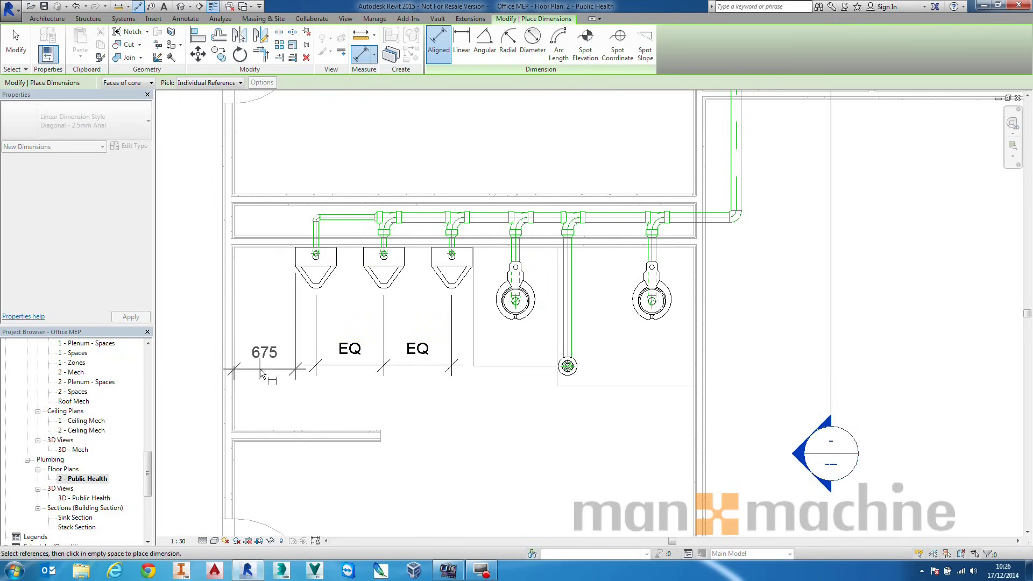
{"action": "left_click", "coordinate": [260, 365]}
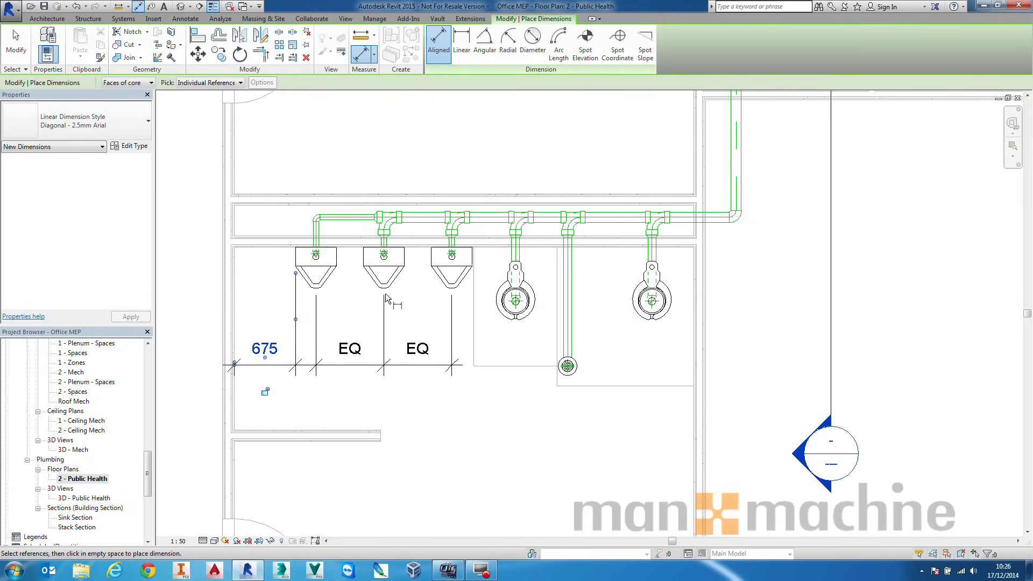
{"action": "left_click", "coordinate": [472, 304]}
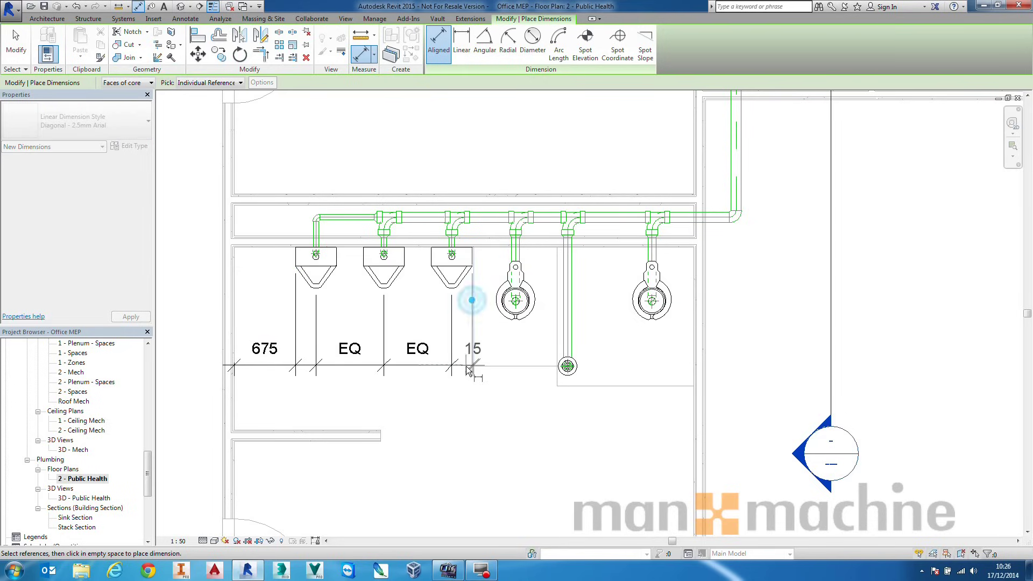
{"action": "left_click", "coordinate": [469, 368]}
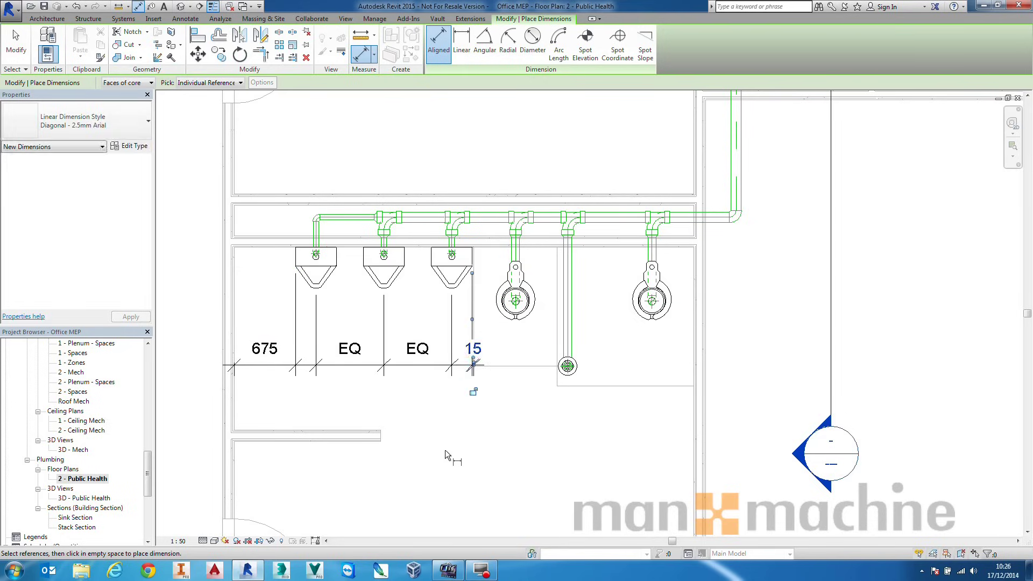
{"action": "key", "text": "Escape"}
{"action": "key", "text": "Escape"}
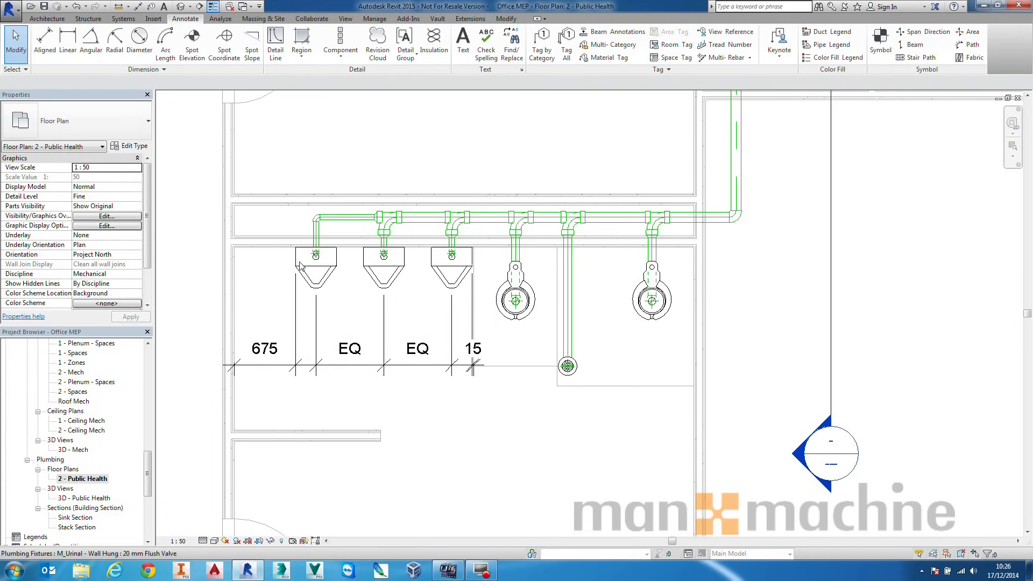
Step: Move both end urinals to 400 from their walls so the string reads 400, EQ, EQ, 400
{"action": "left_click", "coordinate": [304, 264]}
{"action": "left_click", "coordinate": [263, 351]}
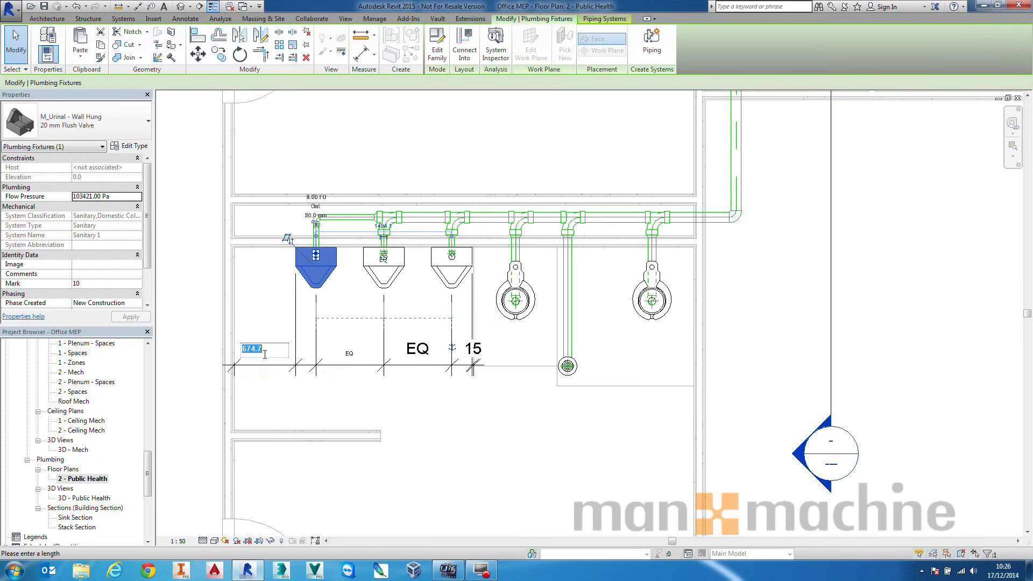
{"action": "type", "text": "400"}
{"action": "key", "text": "Return"}
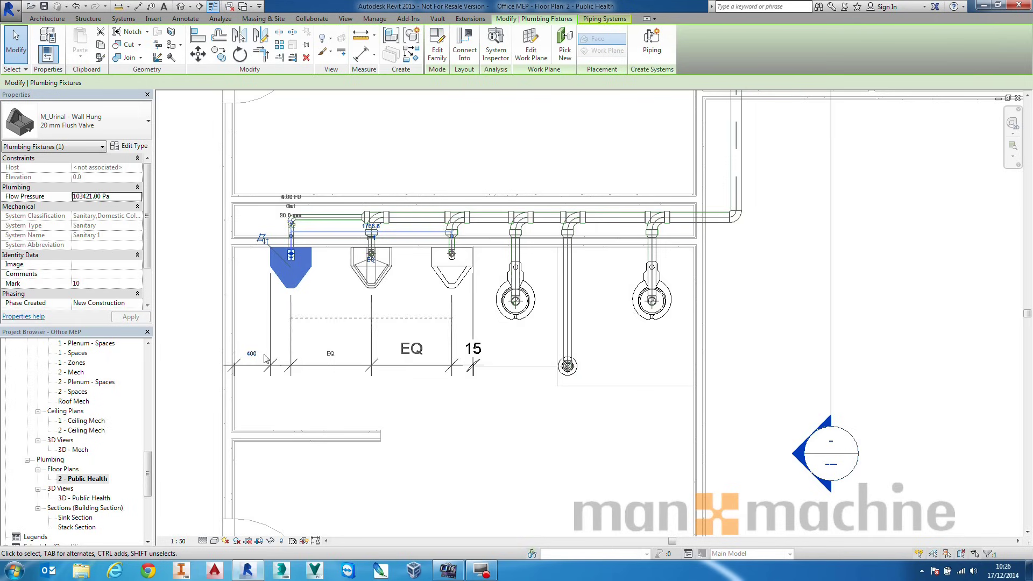
{"action": "left_click", "coordinate": [349, 412]}
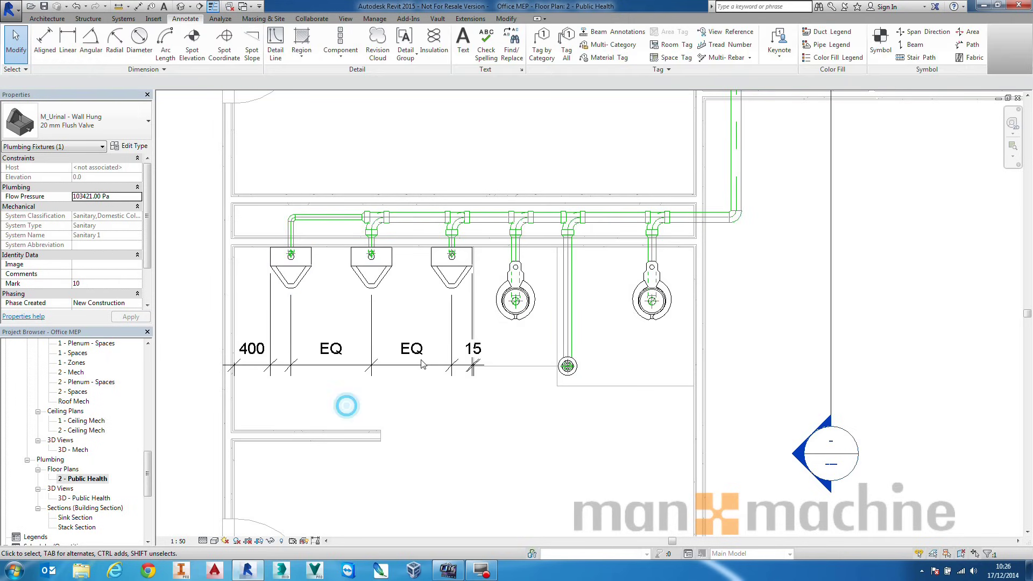
{"action": "left_click", "coordinate": [432, 264]}
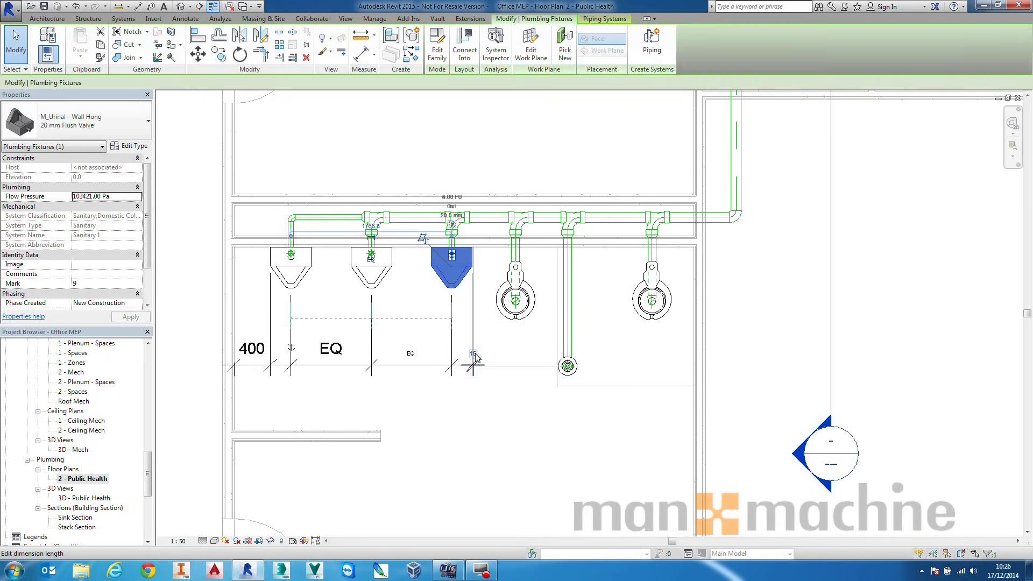
{"action": "left_click", "coordinate": [474, 350]}
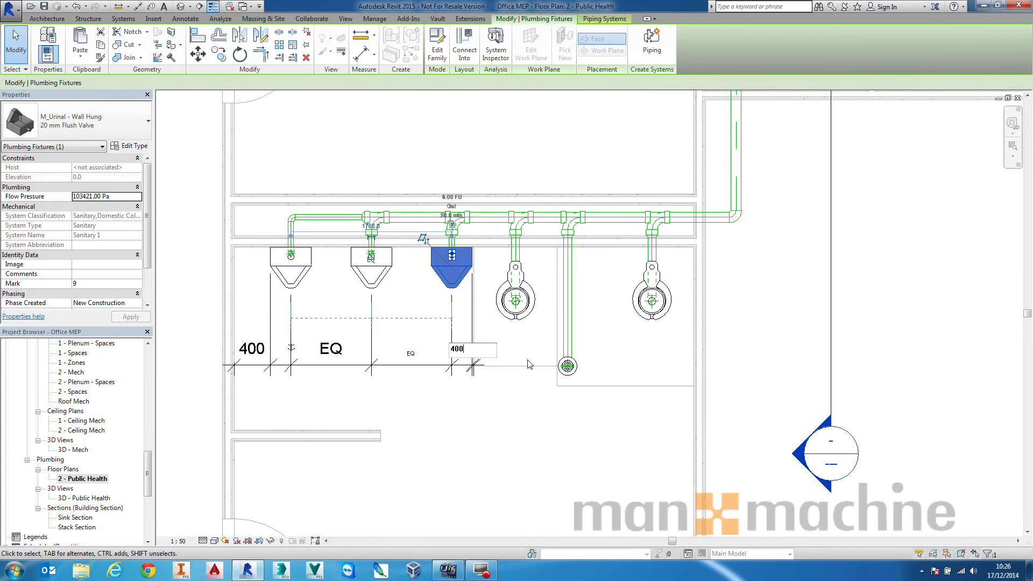
{"action": "type", "text": "400"}
{"action": "key", "text": "Return"}
{"action": "left_click", "coordinate": [556, 474]}
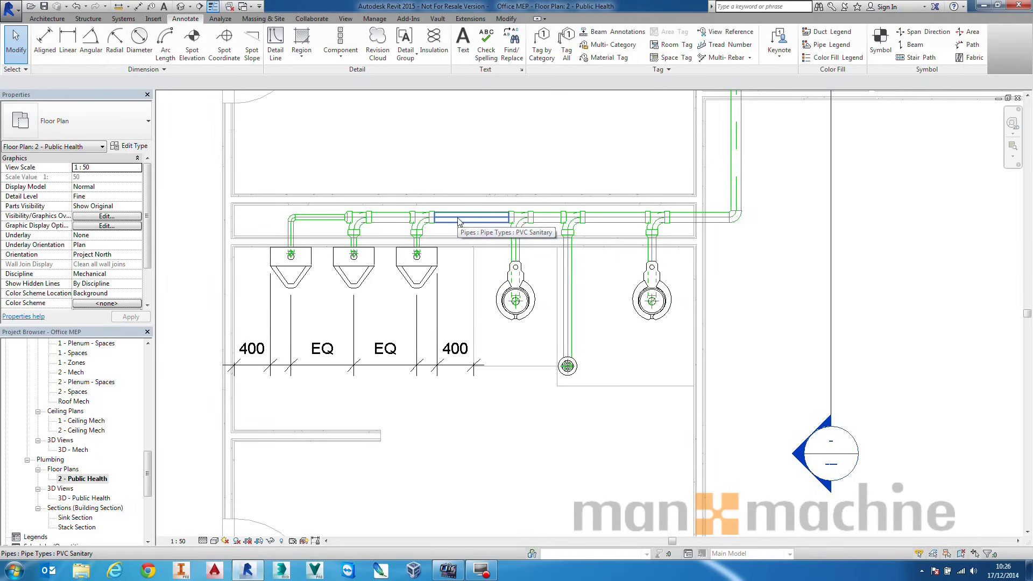
Step: Zoom to the washroom sinks and select the left sink to show its 15 mm and 40 mm connectors
{"action": "scroll", "coordinate": [516, 279], "scroll_direction": "down", "scroll_amount": 2}
{"action": "middle_click_drag", "start_coordinate": [544, 454], "coordinate": [487, 306]}
{"action": "scroll", "coordinate": [487, 306], "scroll_direction": "up", "scroll_amount": 4}
{"action": "scroll", "coordinate": [438, 392], "scroll_direction": "up", "scroll_amount": 2}
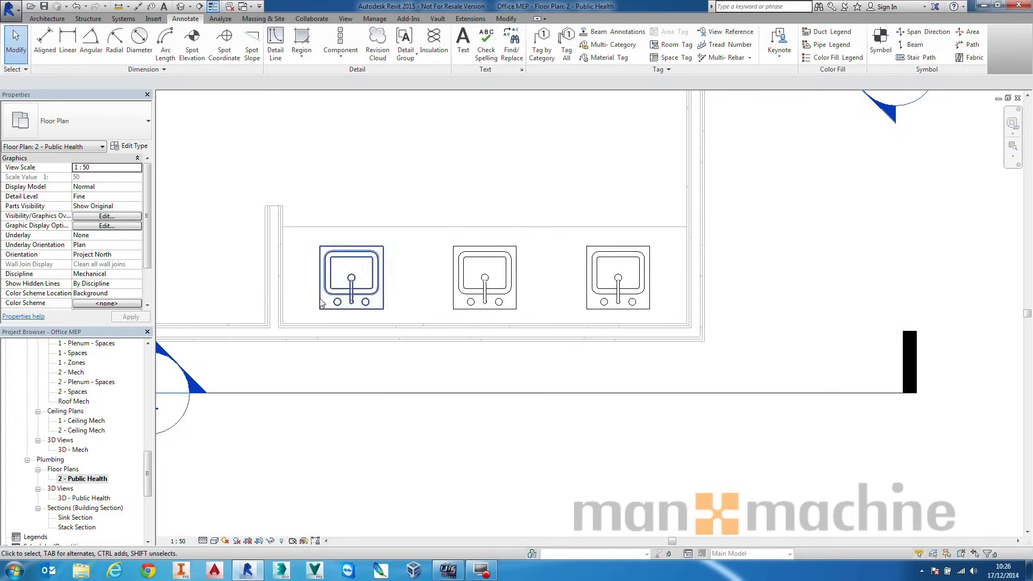
{"action": "left_click", "coordinate": [352, 299]}
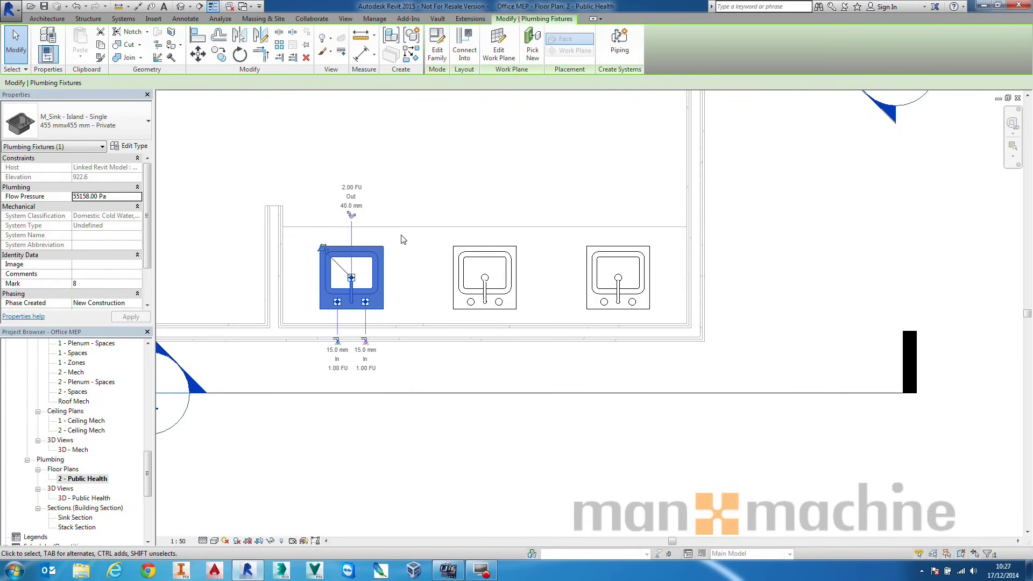
Step: Draw a 15 mm Domestic Cold Water pipe at 750 offset from the left sink down, across and up into the right sink
{"action": "right_click", "coordinate": [337, 304]}
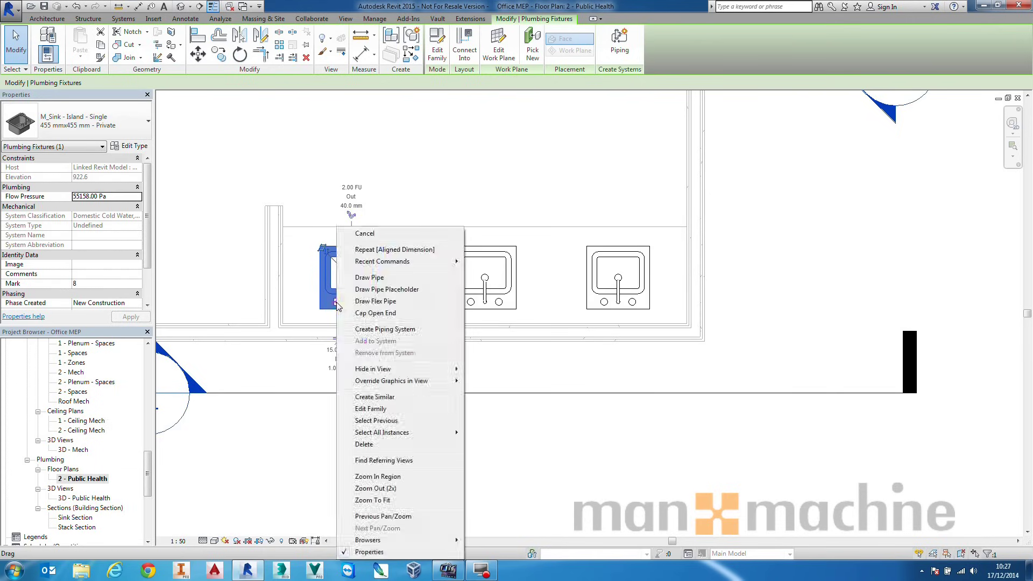
{"action": "left_click", "coordinate": [382, 278]}
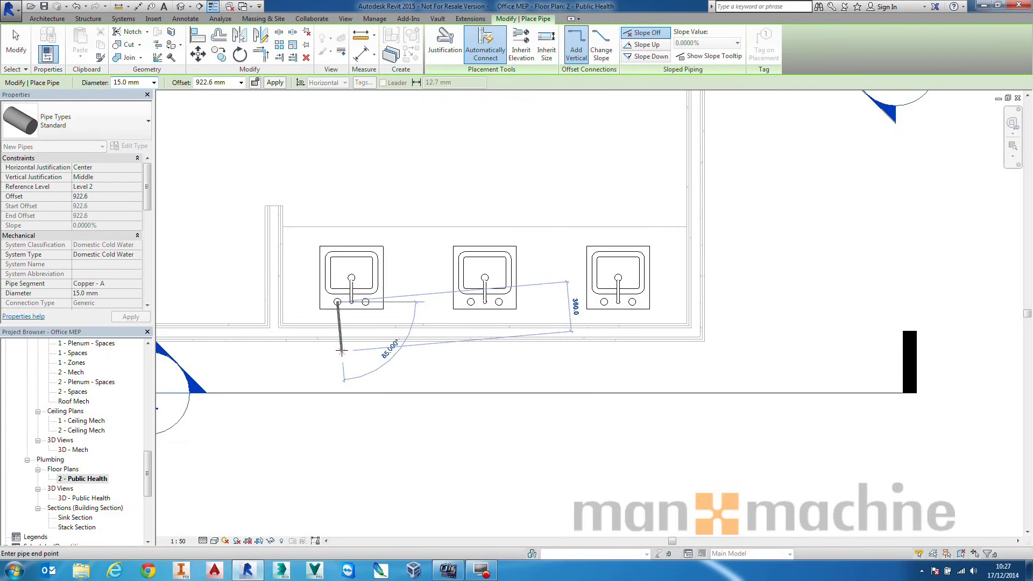
{"action": "left_click", "coordinate": [223, 82]}
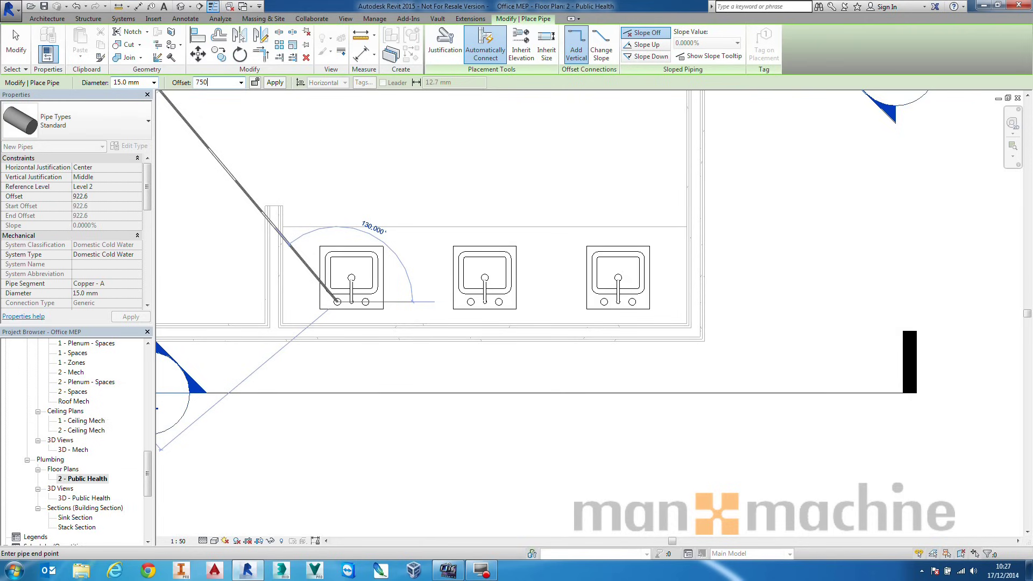
{"action": "type", "text": "750"}
{"action": "key", "text": "Return"}
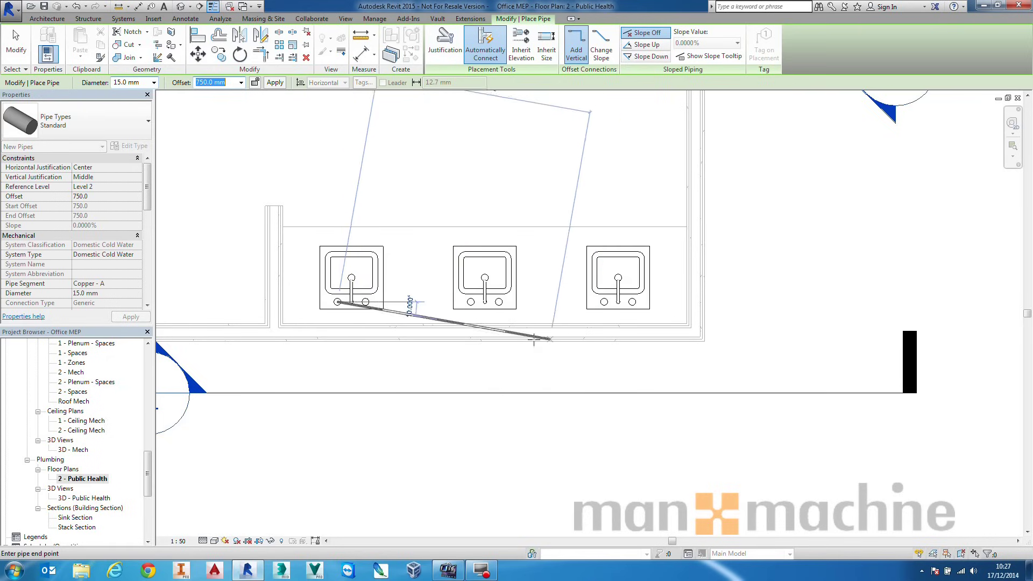
{"action": "left_click", "coordinate": [338, 375]}
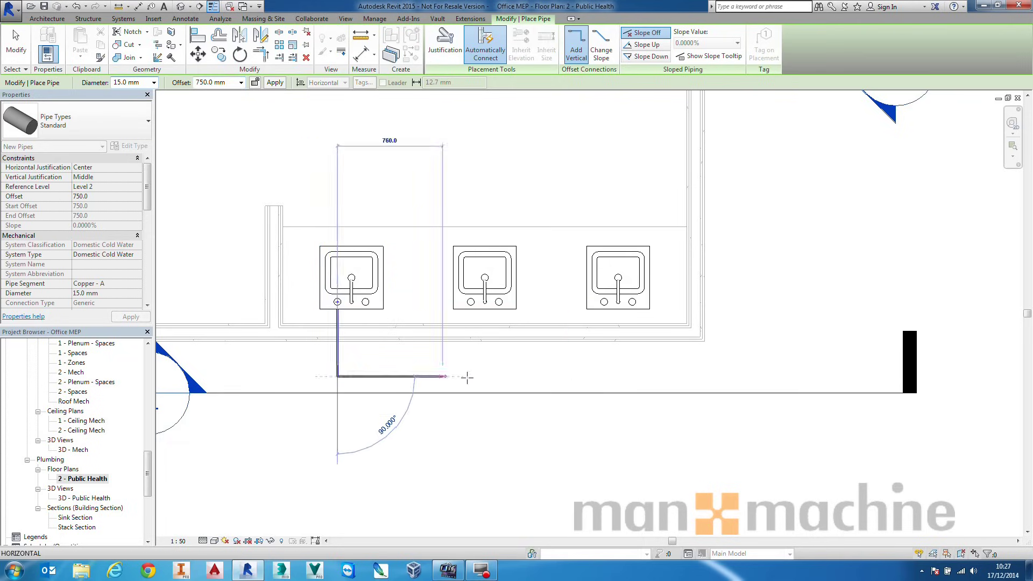
{"action": "left_click", "coordinate": [603, 375]}
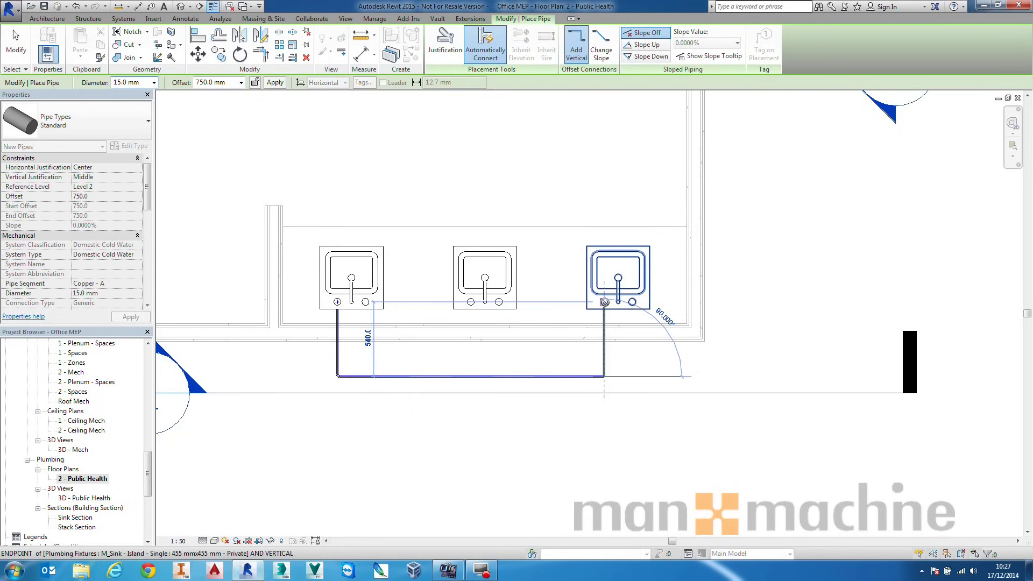
{"action": "left_click", "coordinate": [604, 302]}
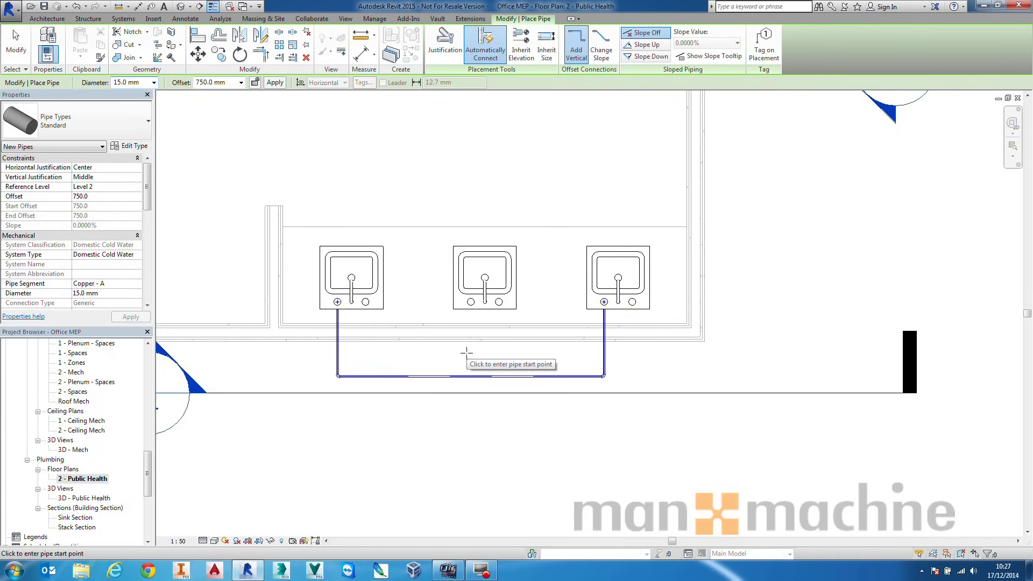
Step: Finish pipe placement and select the middle sink
{"action": "key", "text": "Escape"}
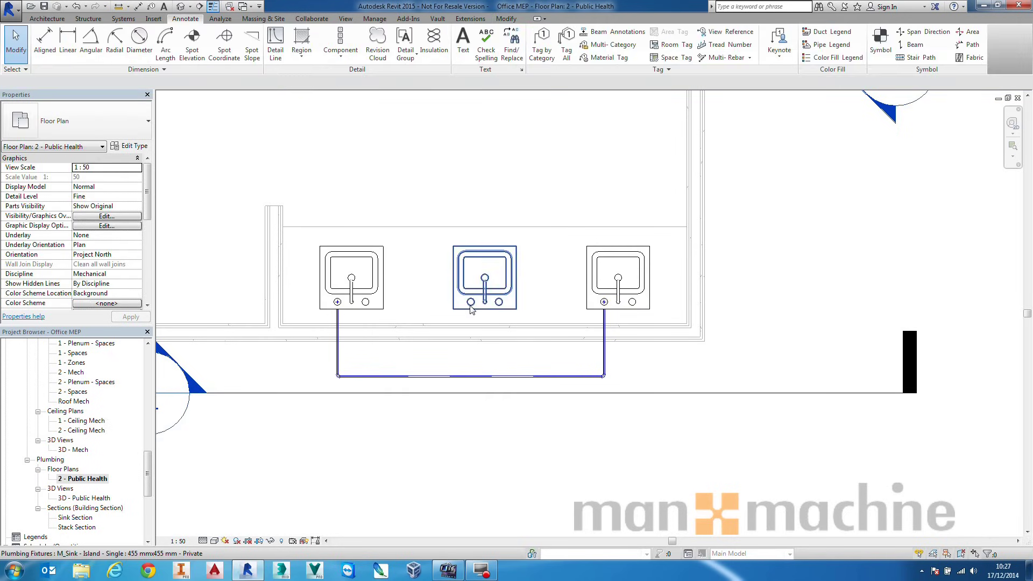
{"action": "left_click", "coordinate": [471, 307]}
{"action": "right_click", "coordinate": [471, 306]}
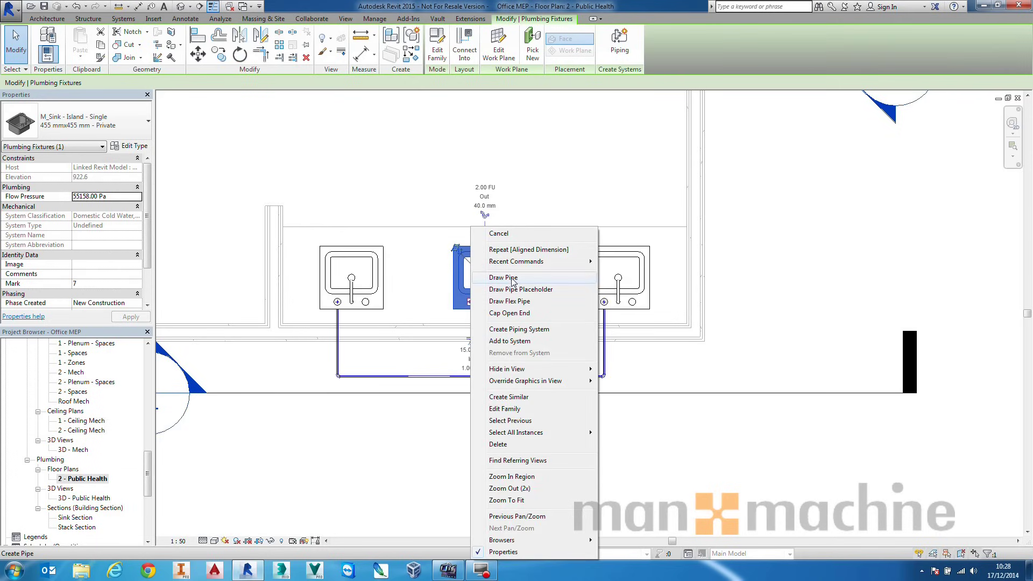
{"action": "left_click", "coordinate": [435, 271]}
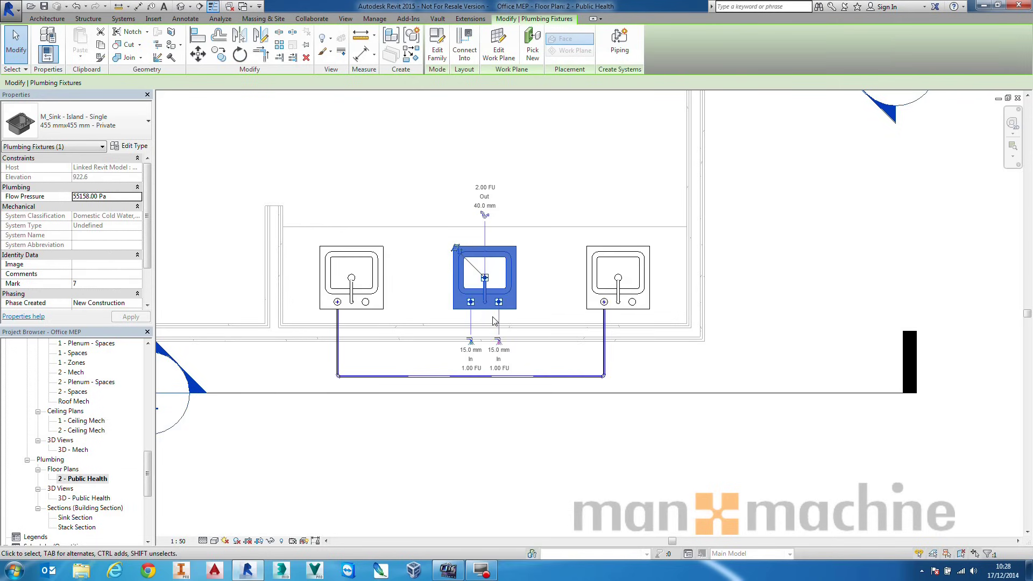
{"action": "key", "text": "Escape"}
{"action": "left_click", "coordinate": [488, 294]}
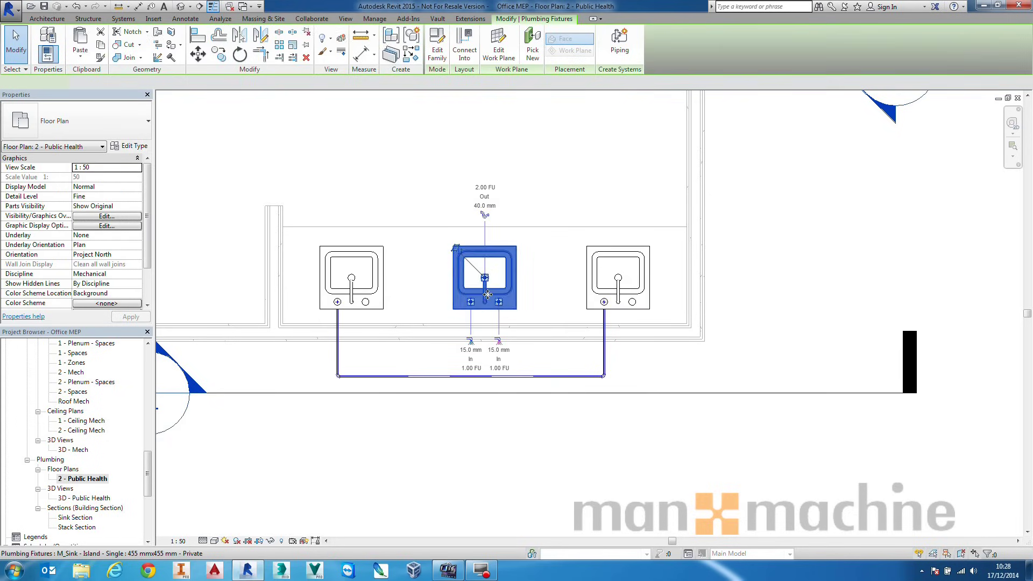
Step: Connect the middle sink's Domestic Cold Water connector into the cold pipe run
{"action": "left_click", "coordinate": [465, 43]}
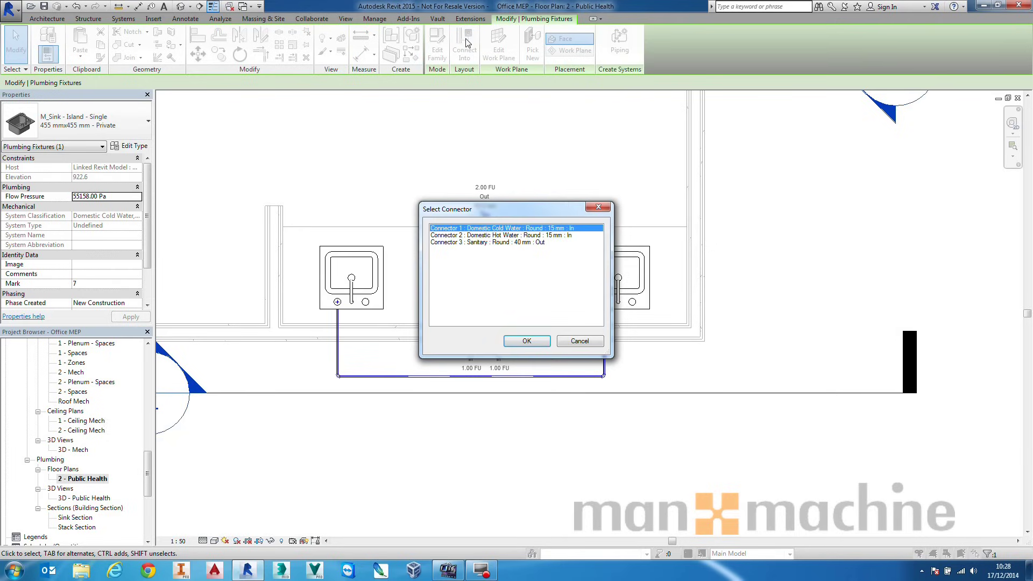
{"action": "left_click", "coordinate": [481, 236]}
{"action": "left_click", "coordinate": [498, 243]}
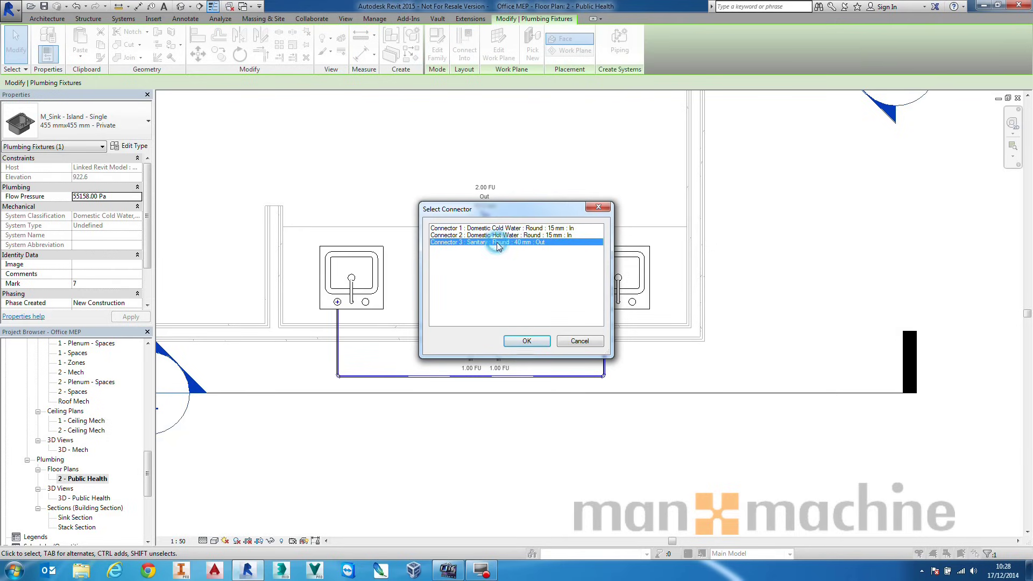
{"action": "left_click", "coordinate": [504, 235]}
{"action": "left_click", "coordinate": [517, 229]}
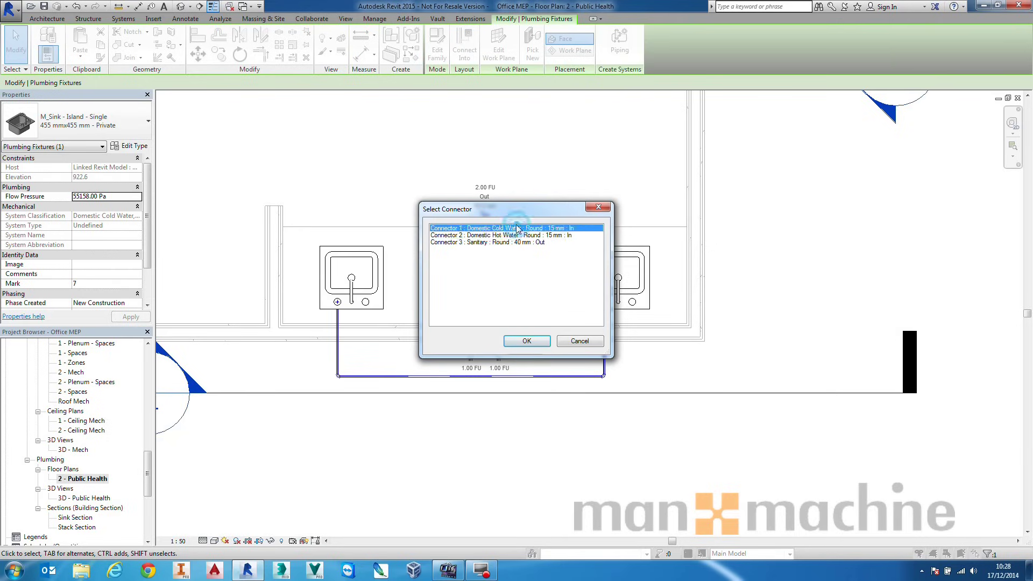
{"action": "left_click", "coordinate": [525, 342]}
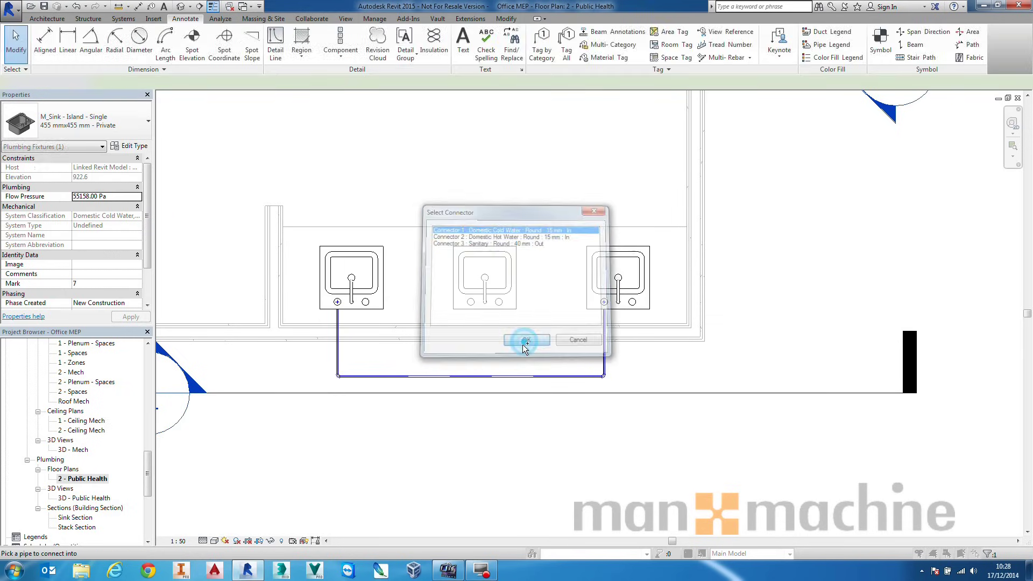
{"action": "left_click", "coordinate": [478, 376]}
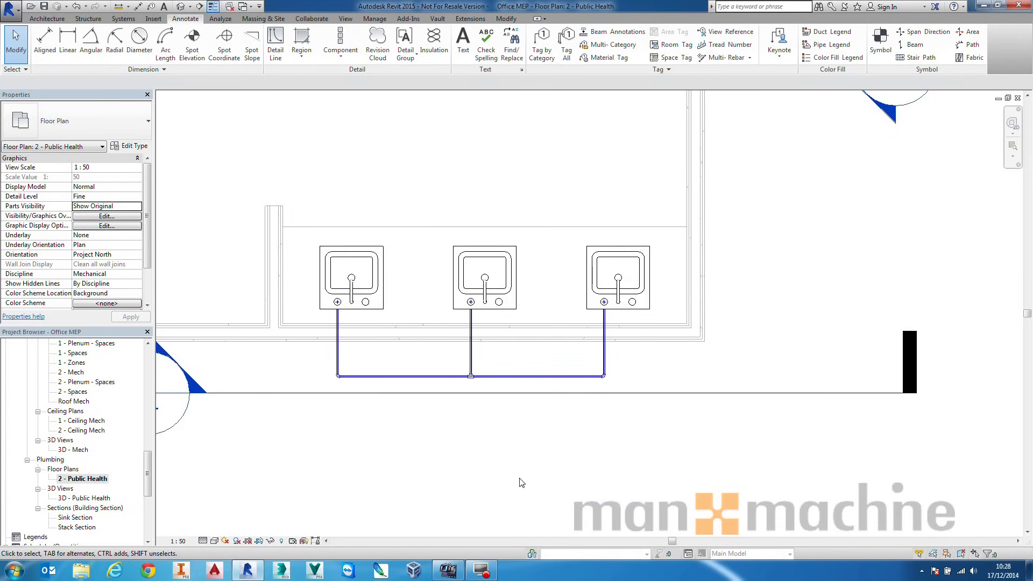
Step: Draw a Domestic Hot Water pipe at 850 offset from the left sink down, across and up to the right sink
{"action": "left_click", "coordinate": [366, 297]}
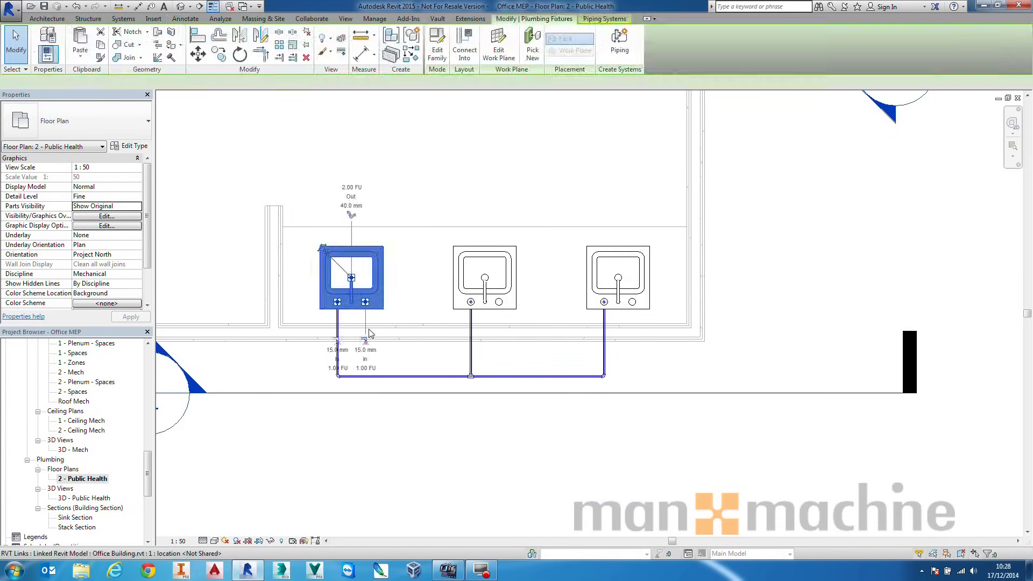
{"action": "right_click", "coordinate": [367, 304]}
{"action": "left_click", "coordinate": [398, 278]}
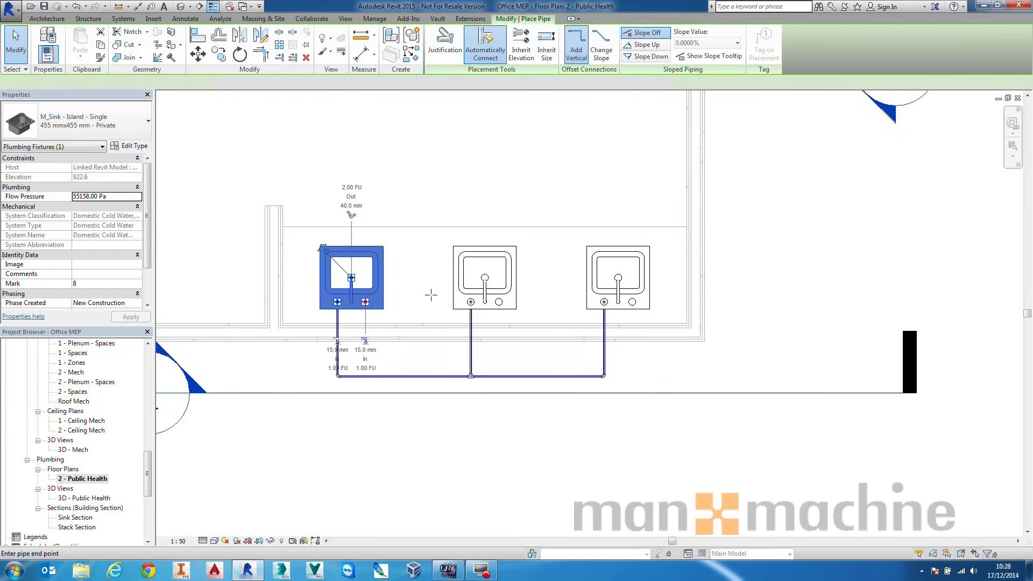
{"action": "left_click", "coordinate": [212, 83]}
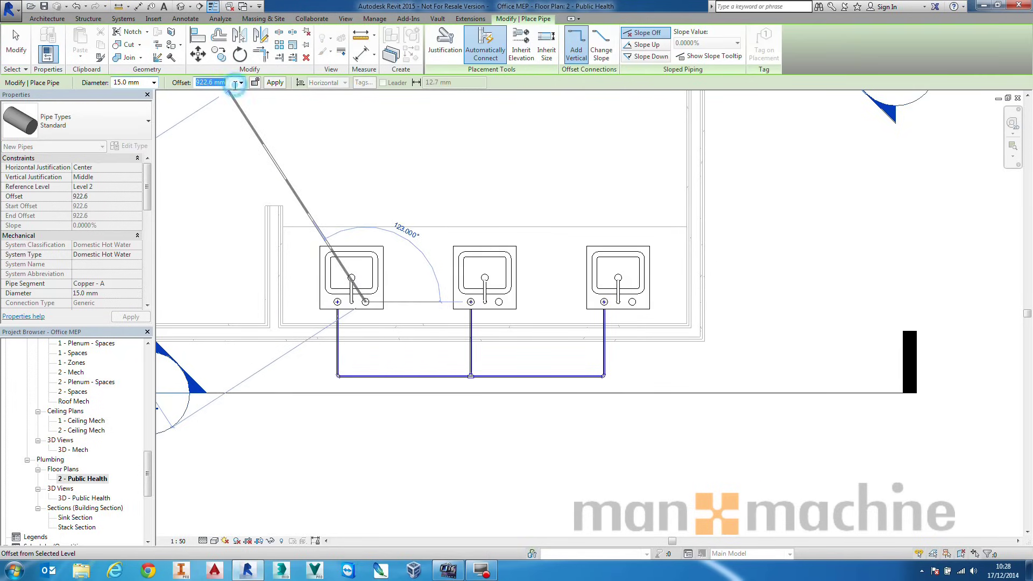
{"action": "type", "text": "850"}
{"action": "key", "text": "Return"}
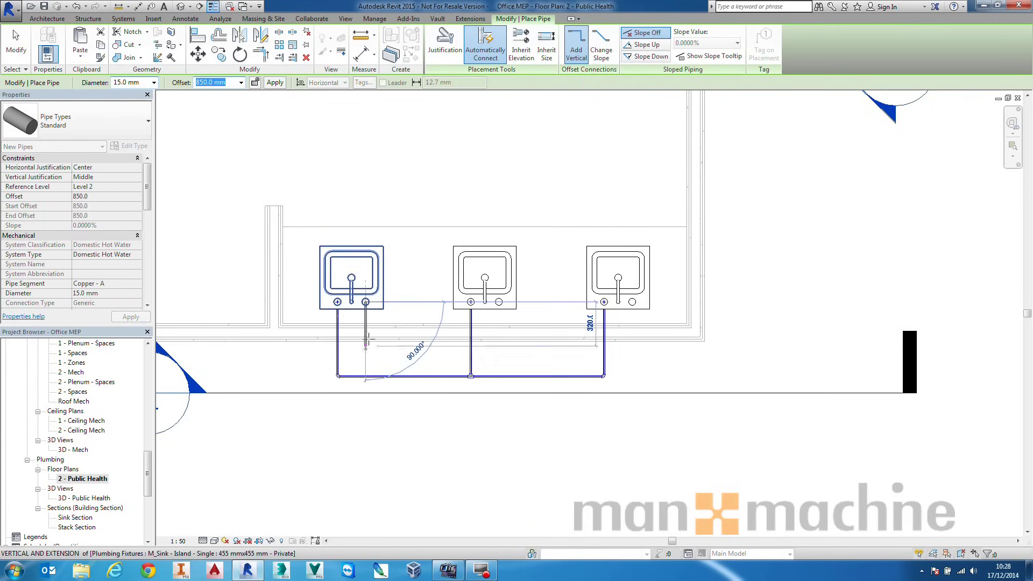
{"action": "left_click", "coordinate": [366, 369]}
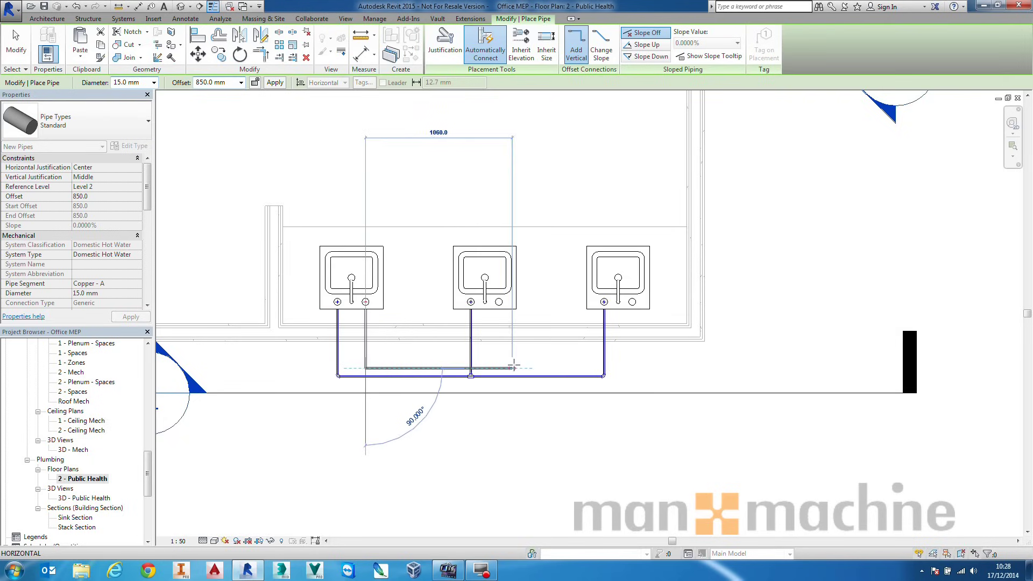
{"action": "left_click", "coordinate": [632, 368]}
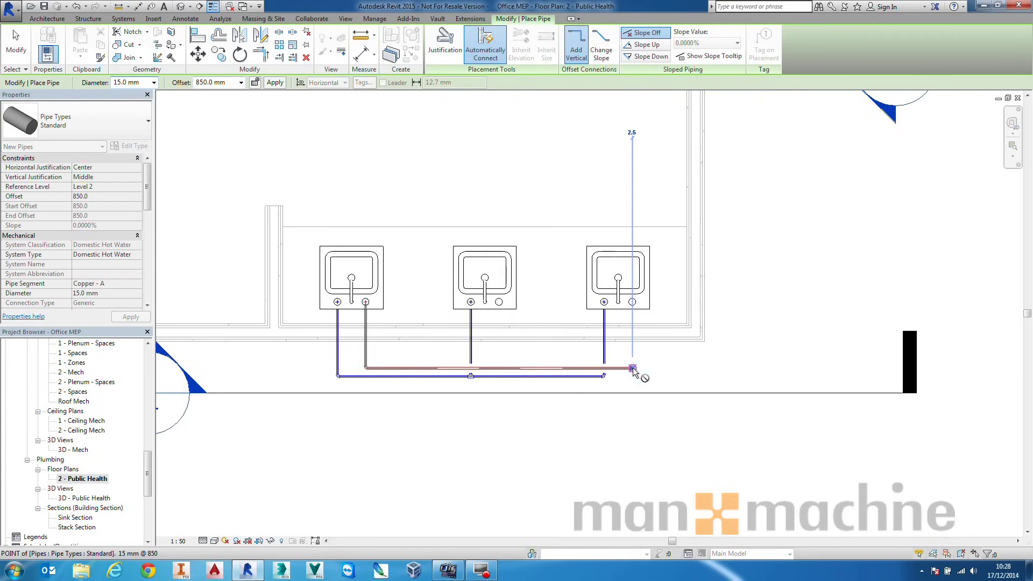
{"action": "left_click", "coordinate": [632, 302]}
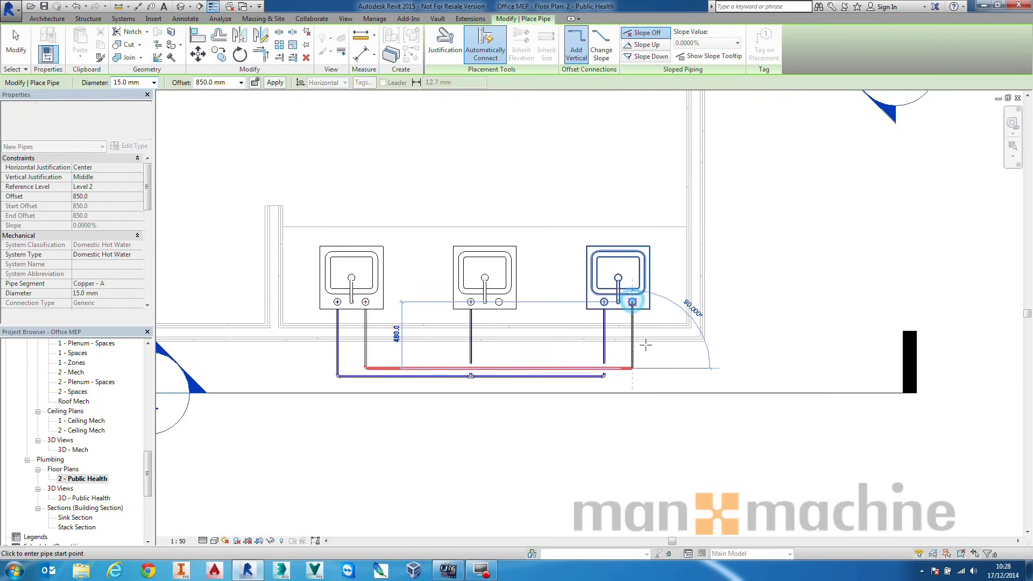
{"action": "scroll", "coordinate": [632, 360], "scroll_direction": "up", "scroll_amount": 5}
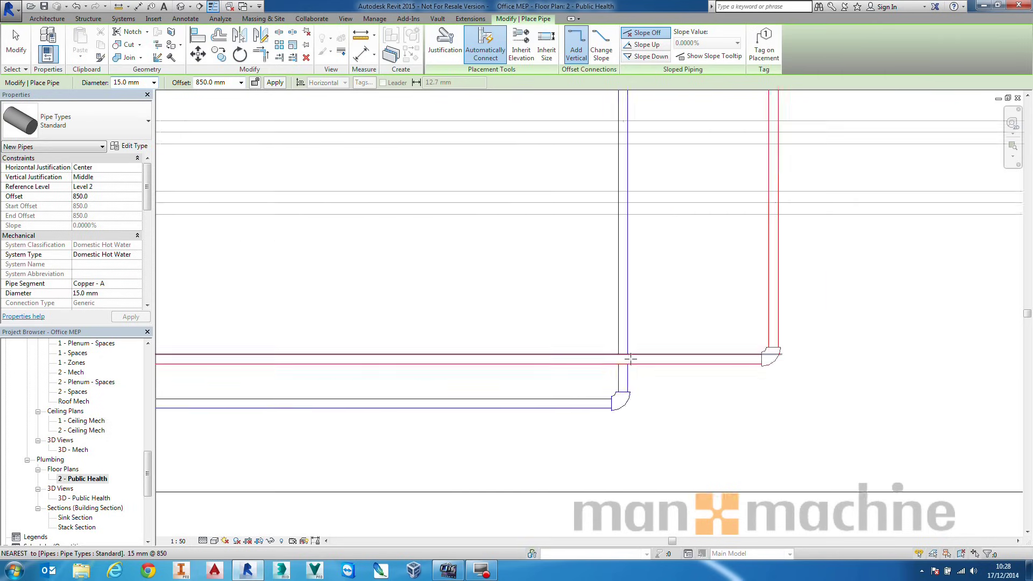
{"action": "scroll", "coordinate": [630, 359], "scroll_direction": "up", "scroll_amount": 1}
{"action": "scroll", "coordinate": [498, 475], "scroll_direction": "down", "scroll_amount": 6}
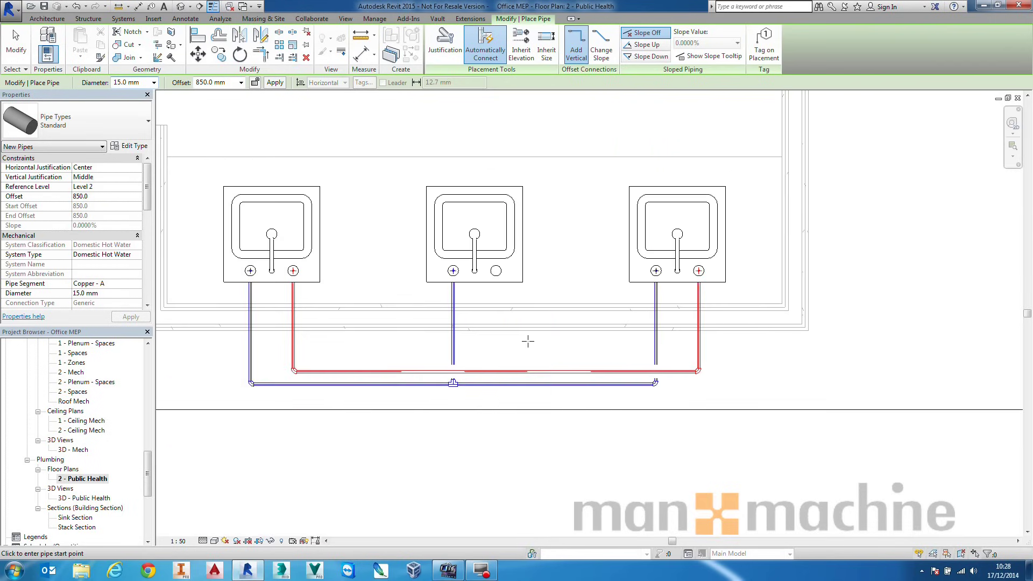
Step: Tee the middle sink's Domestic Hot Water connector into the hot pipe run
{"action": "right_click", "coordinate": [501, 296]}
{"action": "left_click", "coordinate": [520, 309]}
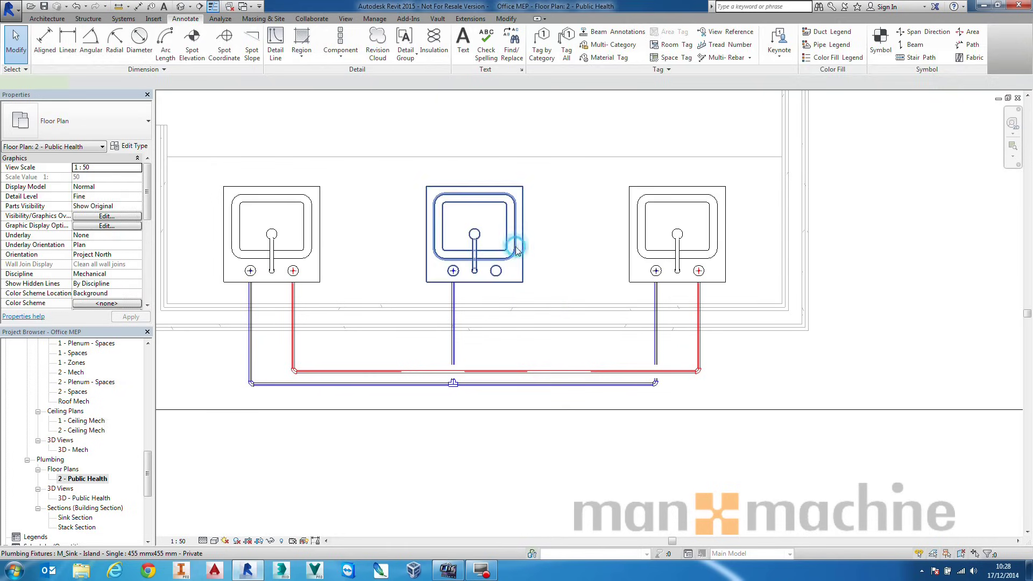
{"action": "left_click", "coordinate": [516, 250]}
{"action": "left_click", "coordinate": [465, 48]}
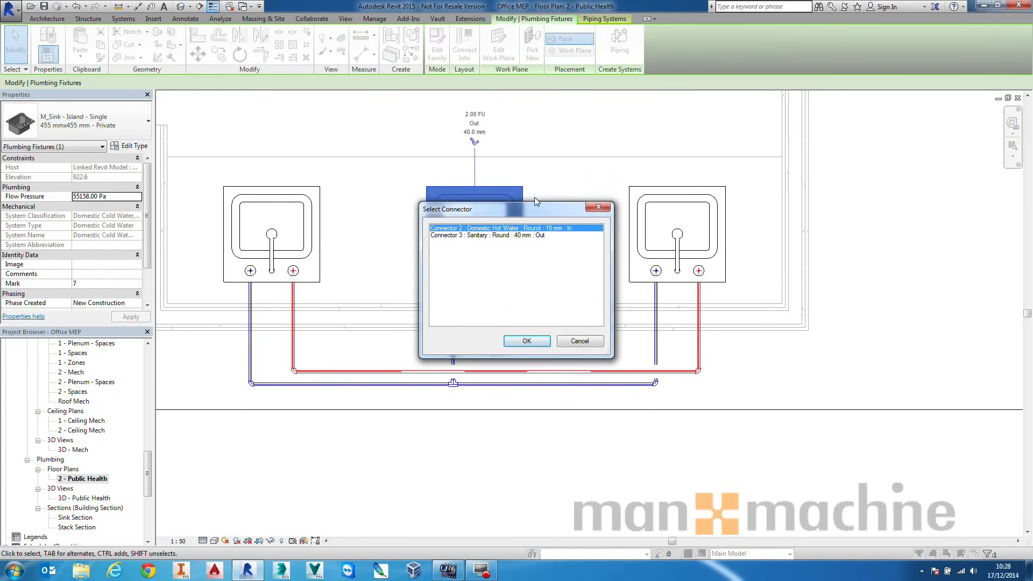
{"action": "left_click", "coordinate": [527, 344]}
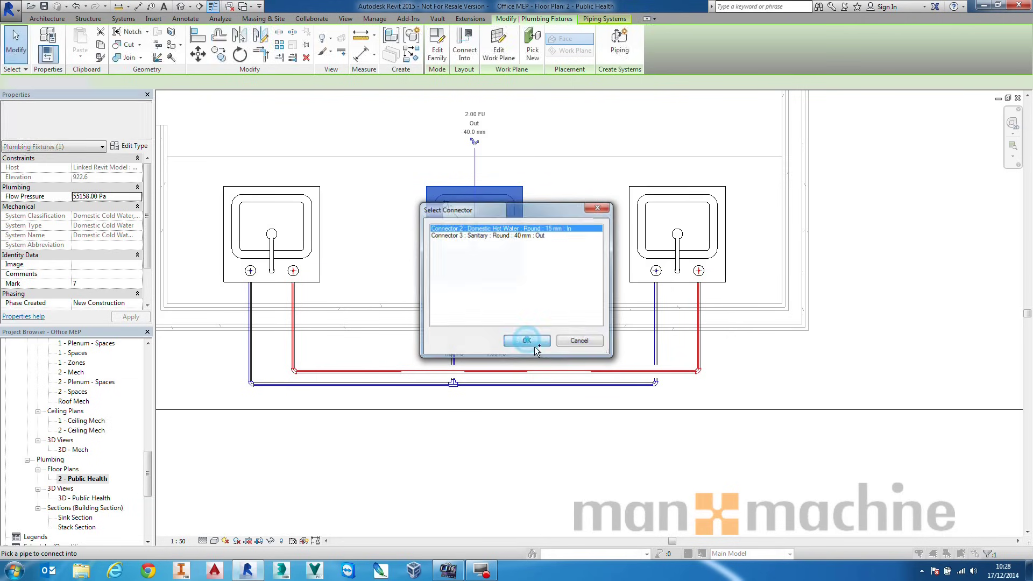
{"action": "left_click", "coordinate": [508, 376]}
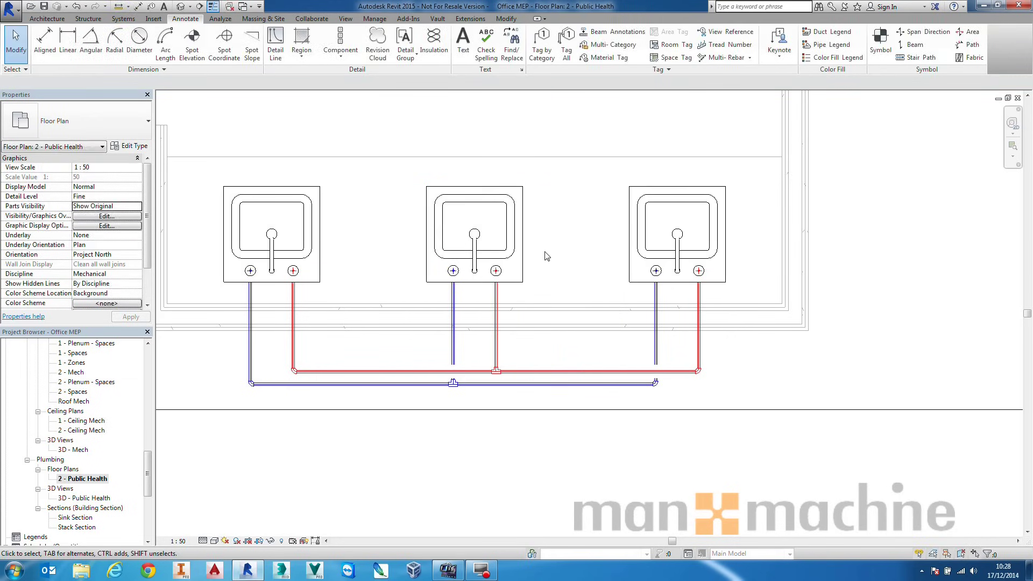
{"action": "scroll", "coordinate": [546, 256], "scroll_direction": "up", "scroll_amount": 3}
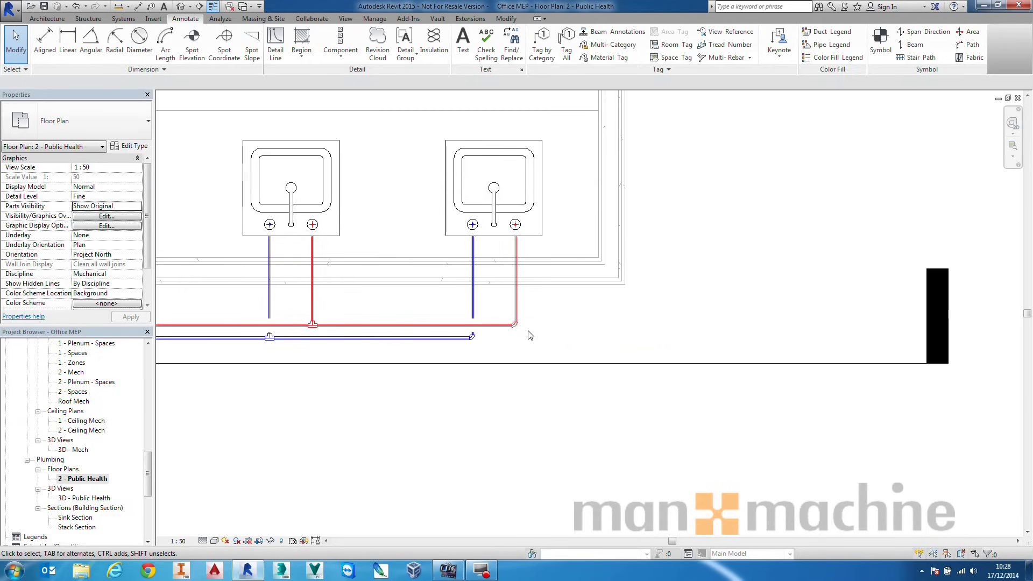
Step: Turn the elbows at the ends of the hot and cold pipes into tees
{"action": "left_click", "coordinate": [516, 326]}
{"action": "scroll", "coordinate": [515, 328], "scroll_direction": "up", "scroll_amount": 3}
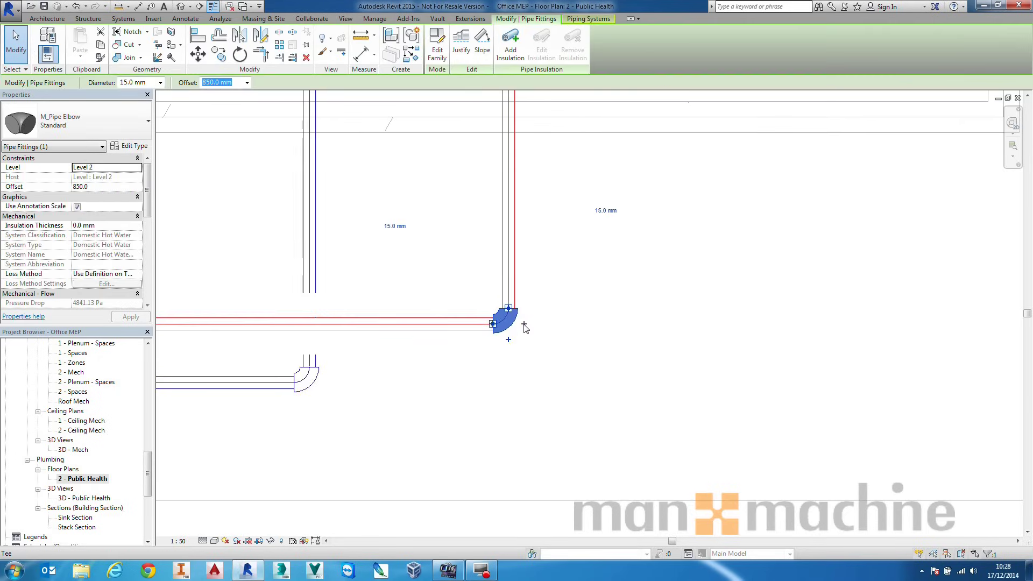
{"action": "left_click", "coordinate": [524, 323]}
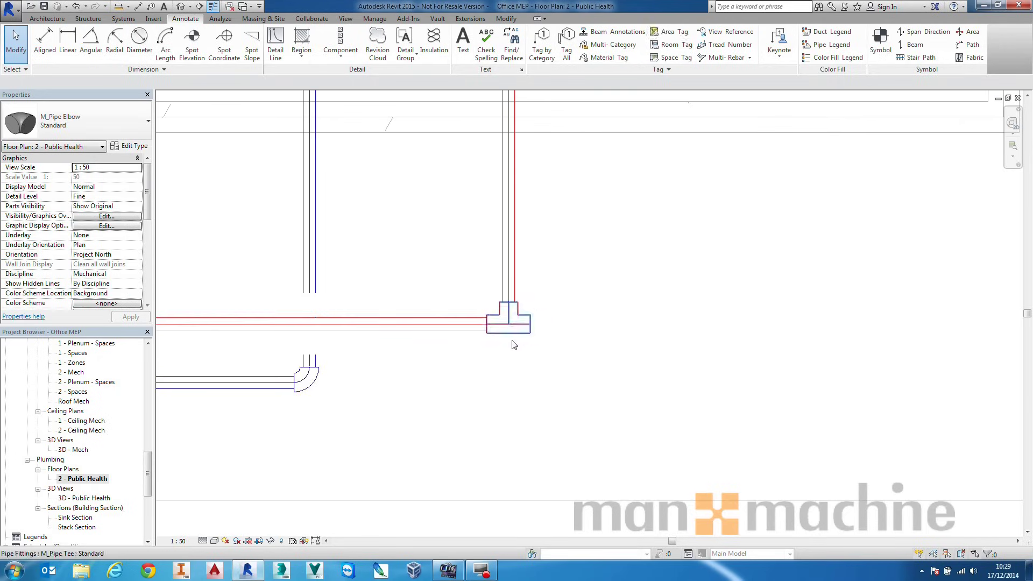
{"action": "left_click", "coordinate": [306, 382]}
{"action": "left_click", "coordinate": [325, 383]}
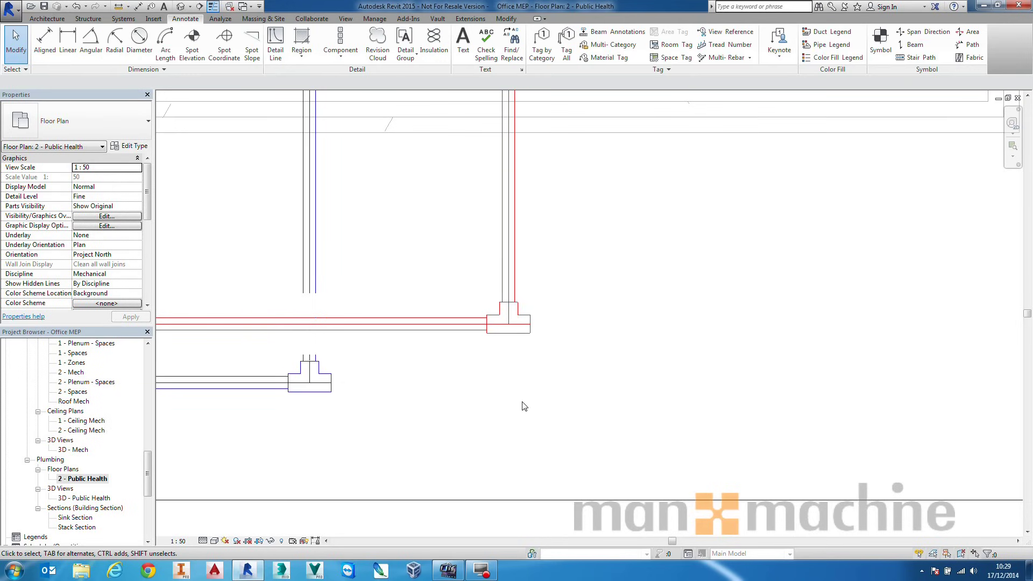
Step: Extend a hot water pipe from its tee to the right and up into a vertical riser
{"action": "left_click", "coordinate": [527, 322]}
{"action": "right_click", "coordinate": [532, 327]}
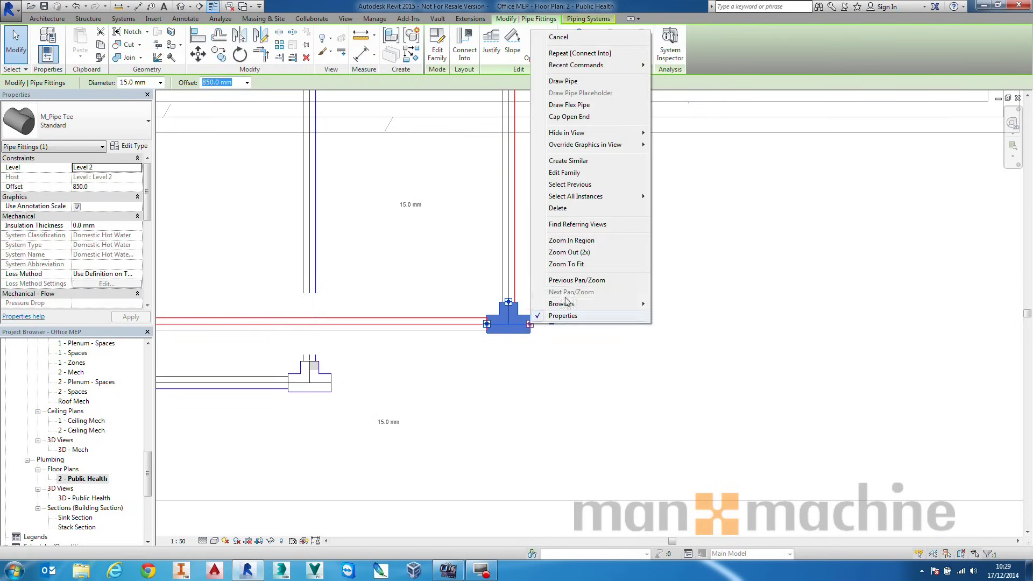
{"action": "left_click", "coordinate": [574, 83]}
{"action": "scroll", "coordinate": [689, 347], "scroll_direction": "down", "scroll_amount": 5}
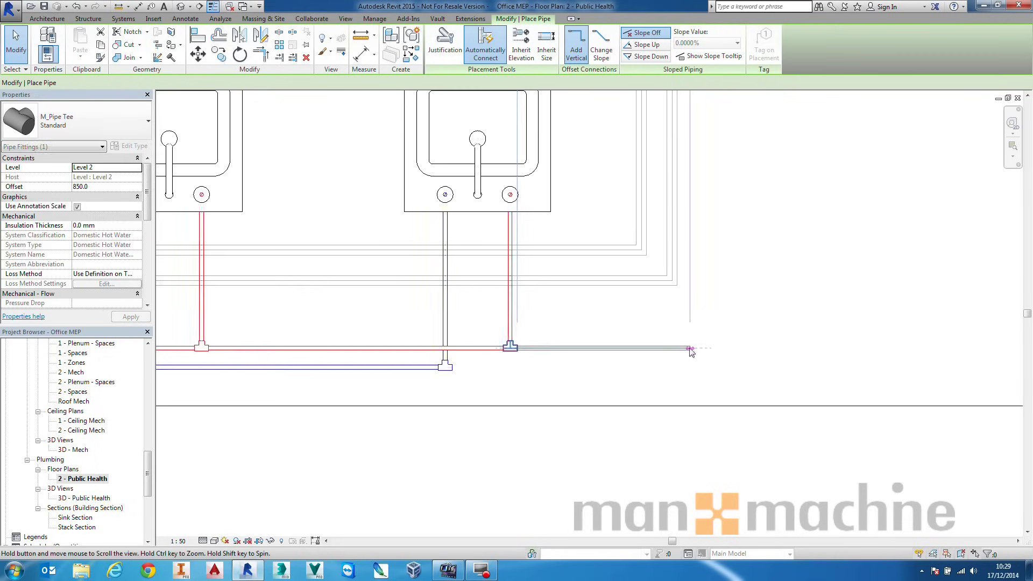
{"action": "left_click", "coordinate": [701, 347]}
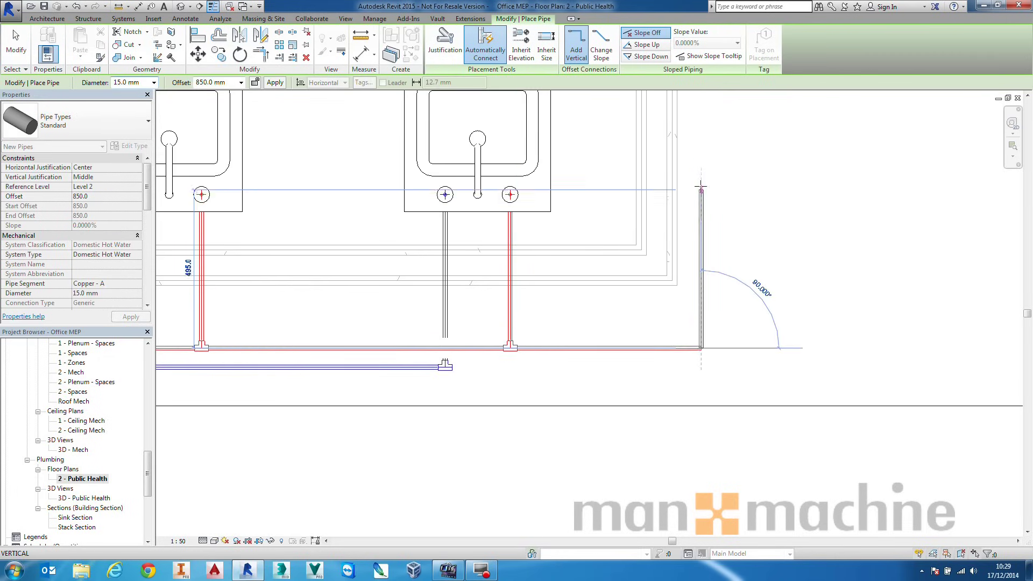
{"action": "left_click", "coordinate": [700, 186]}
{"action": "key", "text": "Escape"}
{"action": "key", "text": "Escape"}
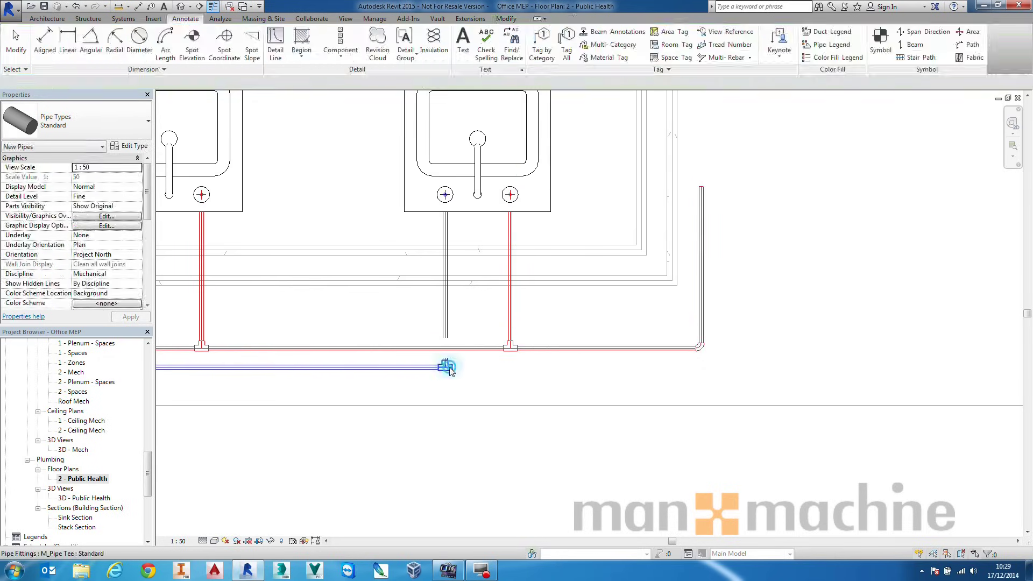
Step: Extend the blue cold water main from its tee to the right and up into a parallel riser
{"action": "left_click", "coordinate": [451, 366]}
{"action": "right_click", "coordinate": [455, 367]}
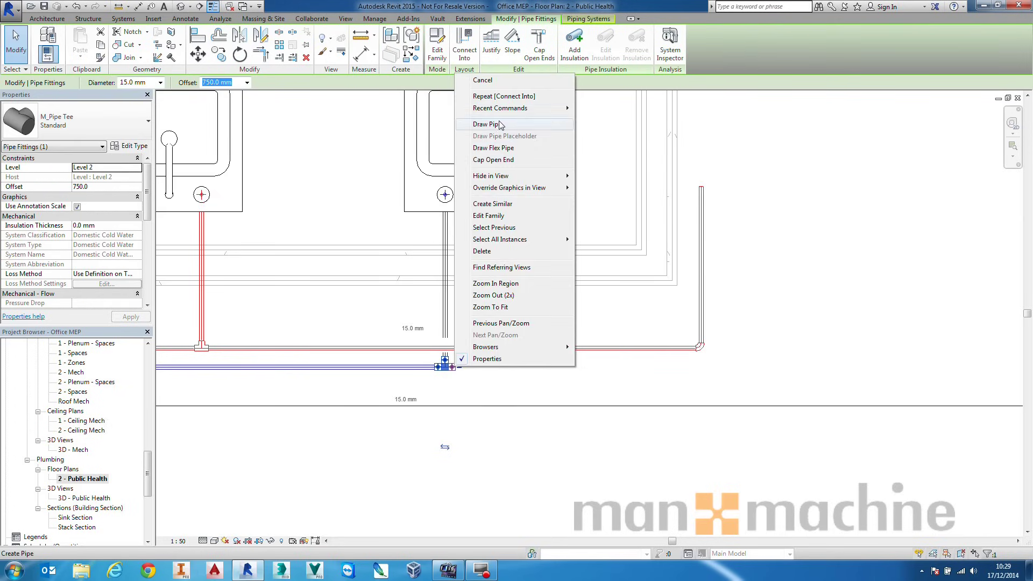
{"action": "left_click", "coordinate": [500, 125]}
{"action": "left_click", "coordinate": [715, 366]}
{"action": "left_click", "coordinate": [714, 185]}
{"action": "key", "text": "Escape"}
{"action": "key", "text": "Escape"}
{"action": "scroll", "coordinate": [715, 262], "scroll_direction": "down", "scroll_amount": 1}
{"action": "middle_click_drag", "start_coordinate": [681, 207], "coordinate": [690, 262]}
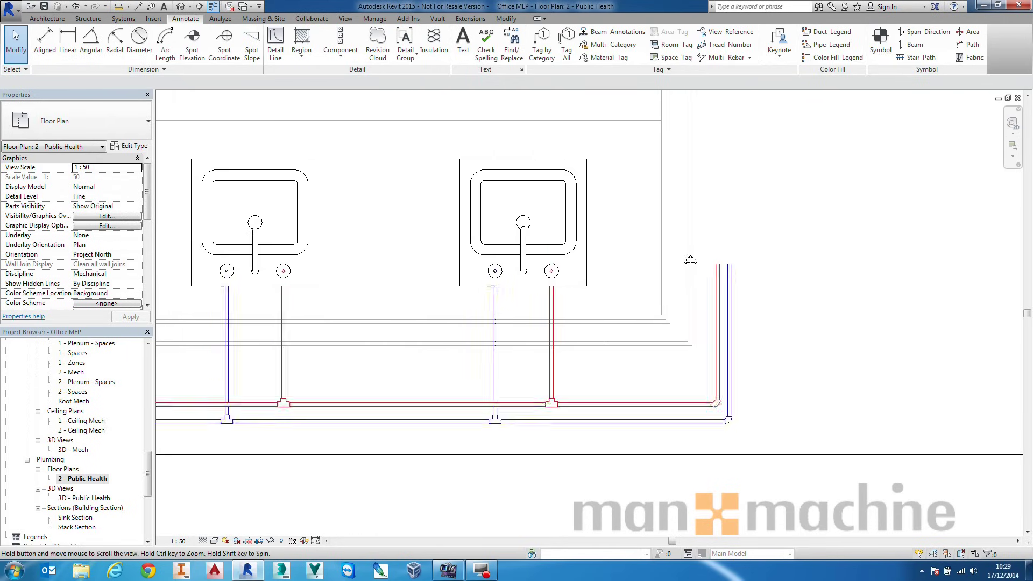
{"action": "scroll", "coordinate": [690, 262], "scroll_direction": "down", "scroll_amount": 1}
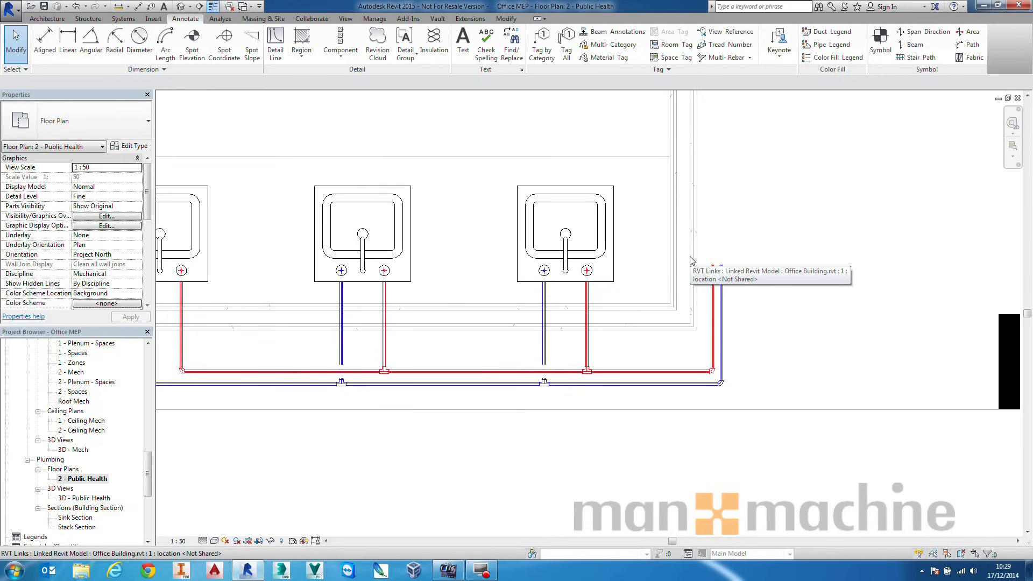
{"action": "scroll", "coordinate": [691, 261], "scroll_direction": "down", "scroll_amount": 1}
{"action": "middle_click_drag", "start_coordinate": [691, 260], "coordinate": [786, 325]}
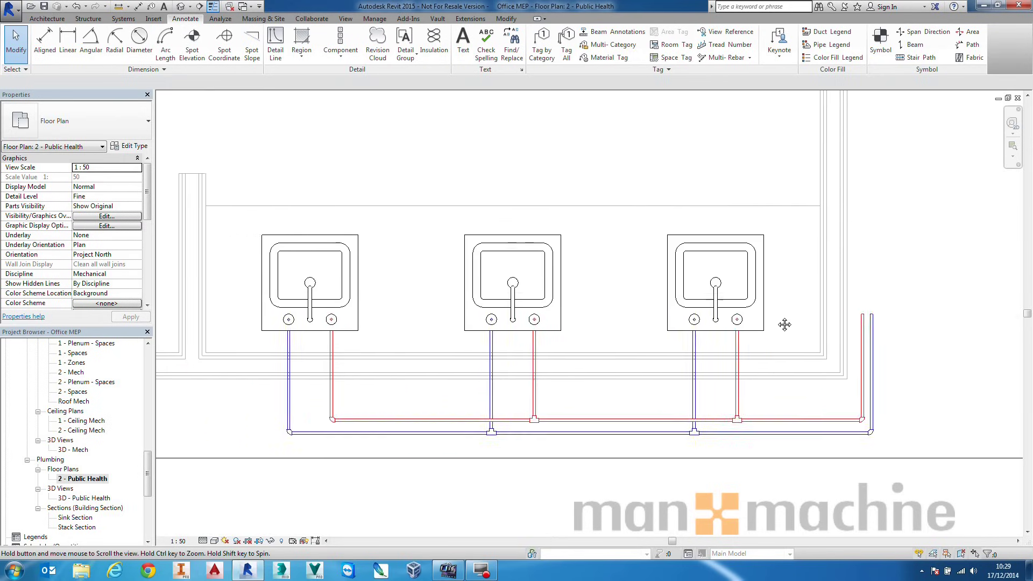
{"action": "scroll", "coordinate": [786, 324], "scroll_direction": "down", "scroll_amount": 3}
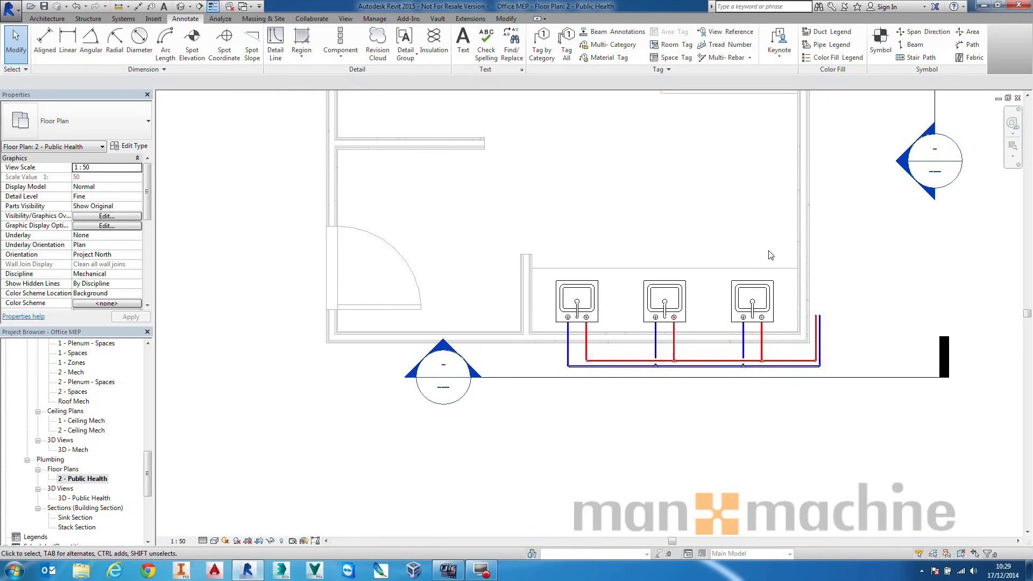
{"action": "scroll", "coordinate": [706, 172], "scroll_direction": "up", "scroll_amount": 1}
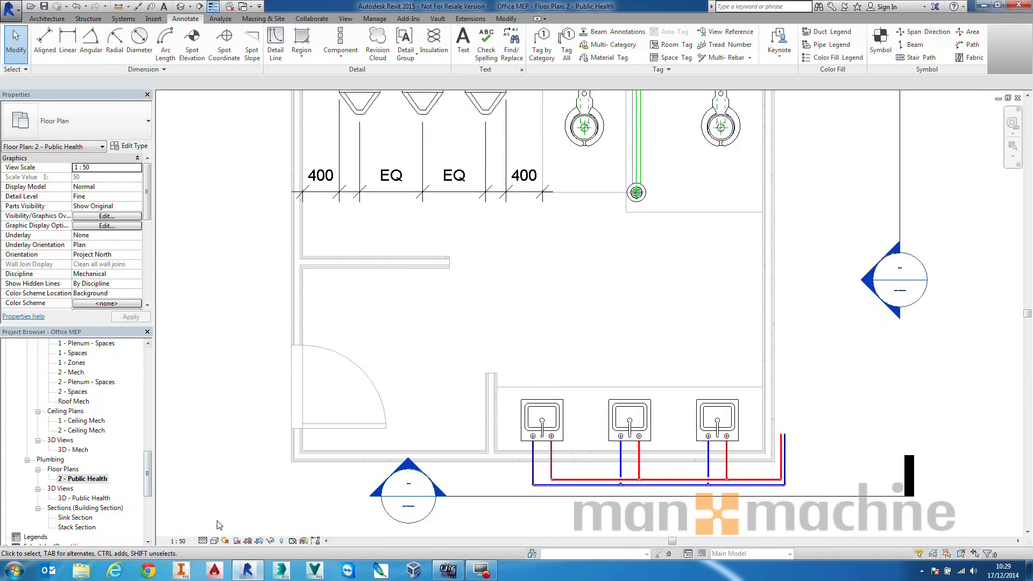
{"action": "mouse_move", "coordinate": [480, 573]}
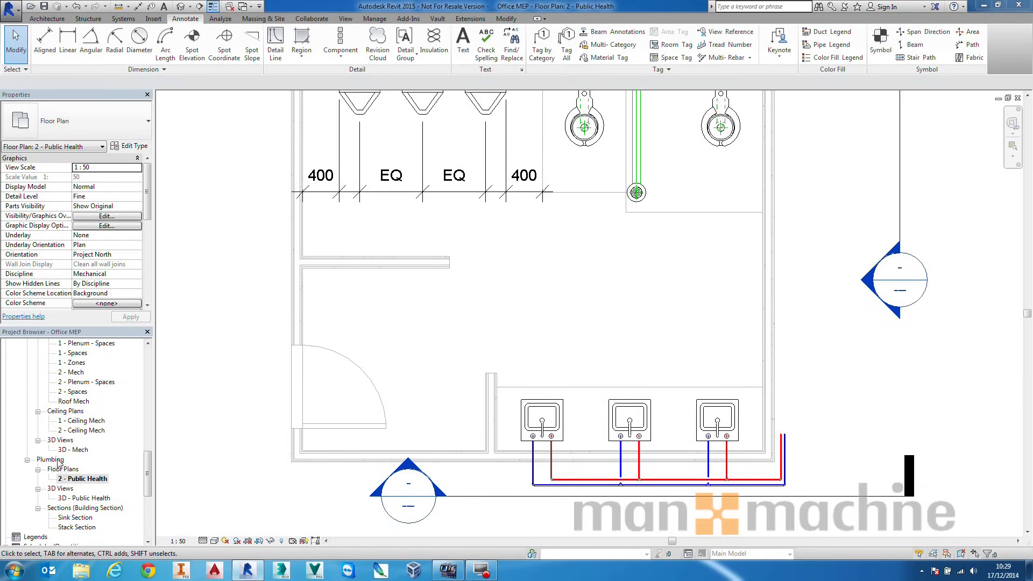
{"action": "double_click", "coordinate": [81, 499]}
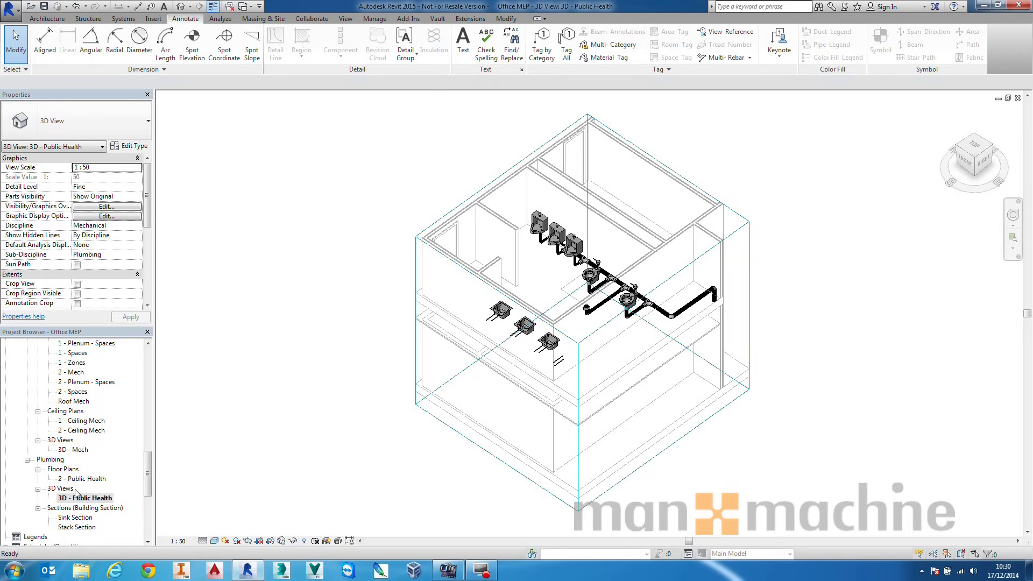
Step: Orbit the 3D view, drag the section box's left side outward, then return to the 2 - Public Health plan
{"action": "middle_click_drag", "start_coordinate": [713, 412], "coordinate": [502, 233], "text": "shift"}
{"action": "scroll", "coordinate": [484, 253], "scroll_direction": "up", "scroll_amount": 5}
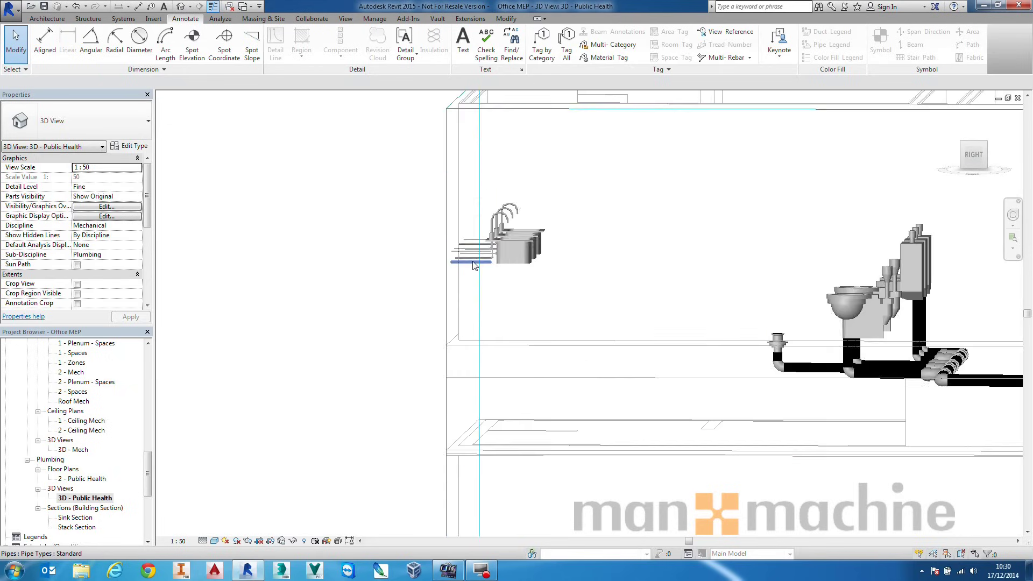
{"action": "middle_click_drag", "start_coordinate": [897, 315], "coordinate": [623, 306]}
{"action": "scroll", "coordinate": [618, 304], "scroll_direction": "down", "scroll_amount": 2}
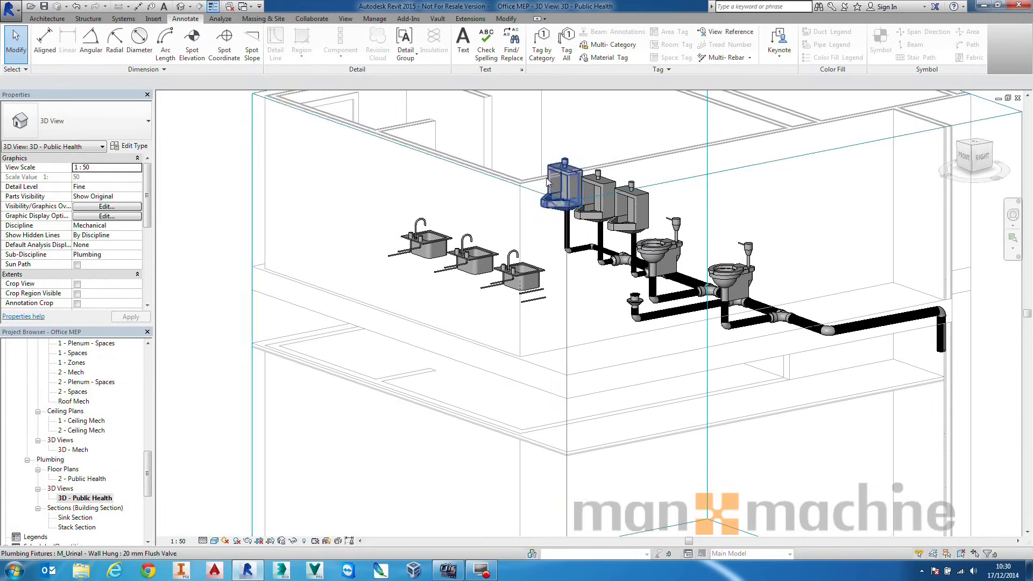
{"action": "middle_click_drag", "start_coordinate": [536, 197], "coordinate": [395, 258], "text": "shift"}
{"action": "left_click", "coordinate": [392, 304]}
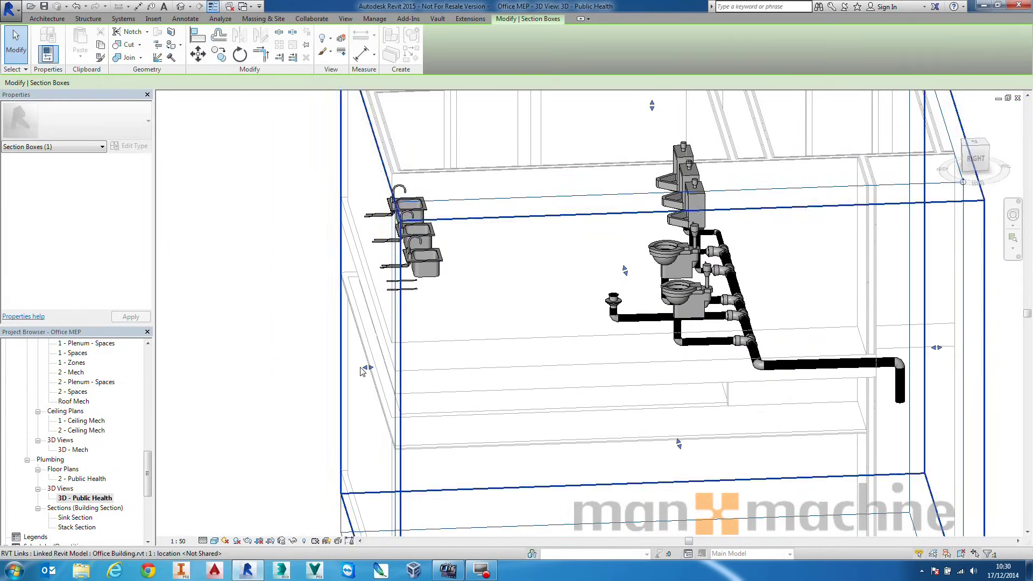
{"action": "left_click_drag", "start_coordinate": [366, 367], "coordinate": [341, 369]}
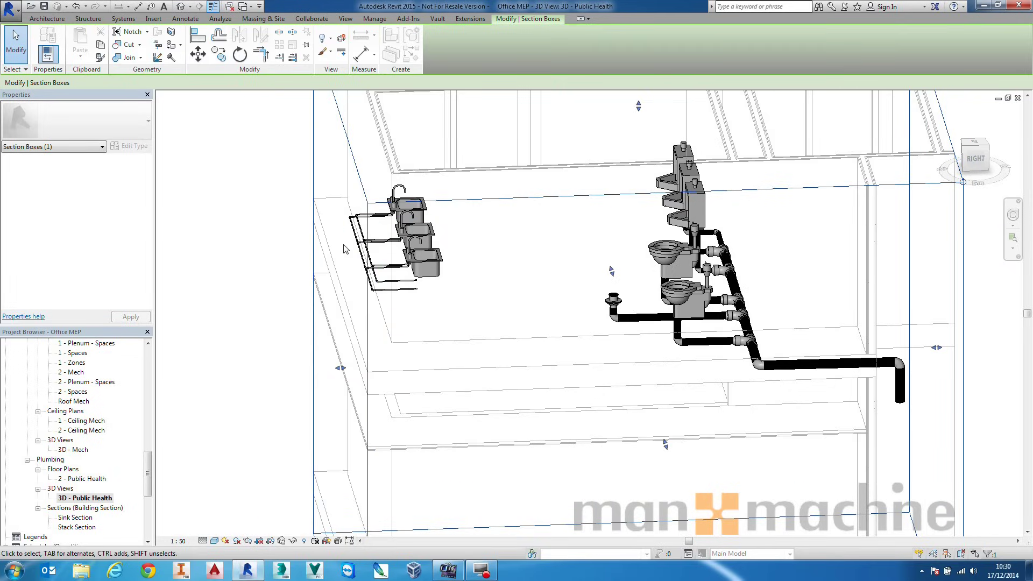
{"action": "double_click", "coordinate": [102, 480]}
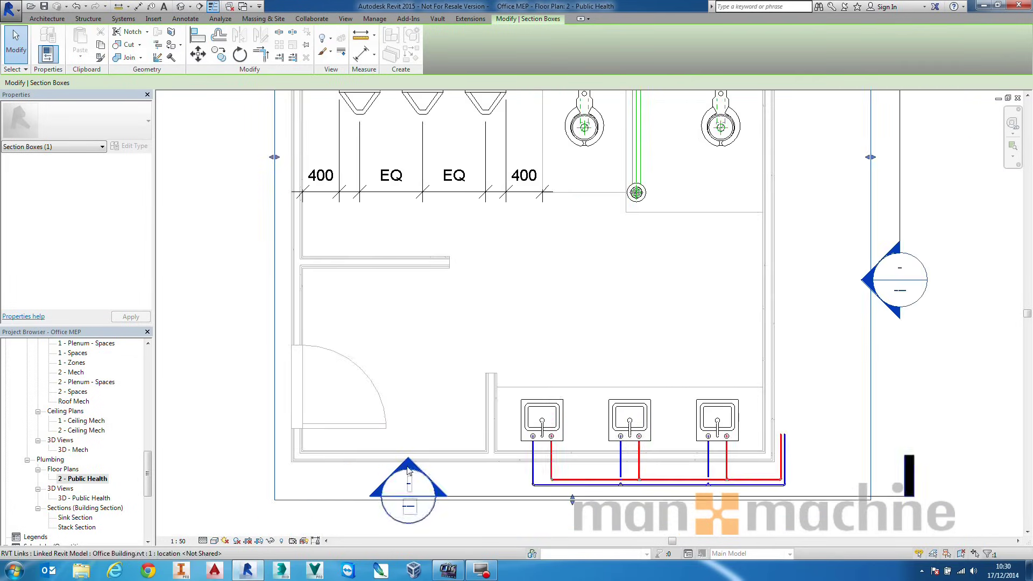
{"action": "middle_click_drag", "start_coordinate": [551, 430], "coordinate": [516, 401]}
{"action": "left_click", "coordinate": [207, 543]}
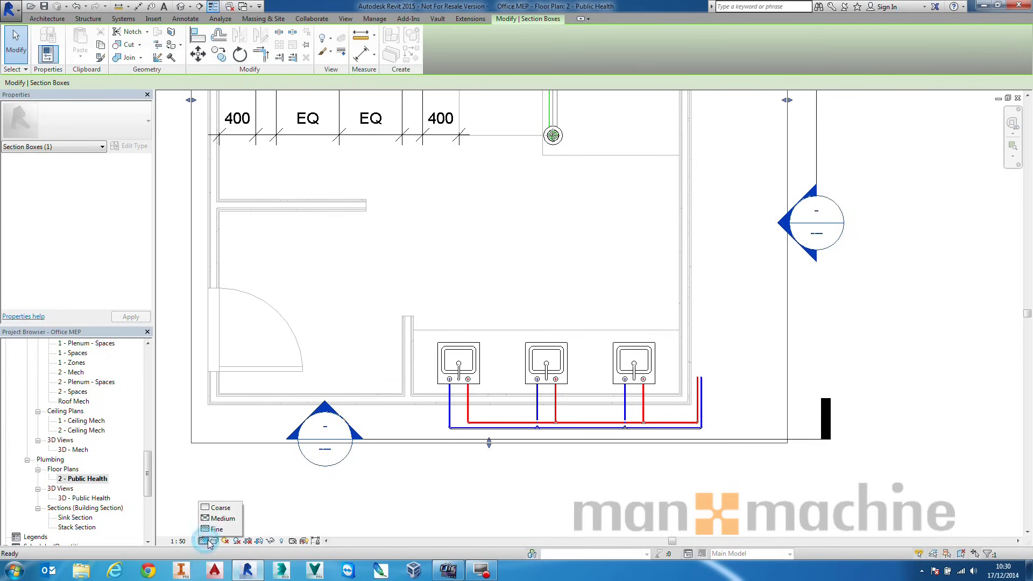
{"action": "left_click", "coordinate": [217, 508]}
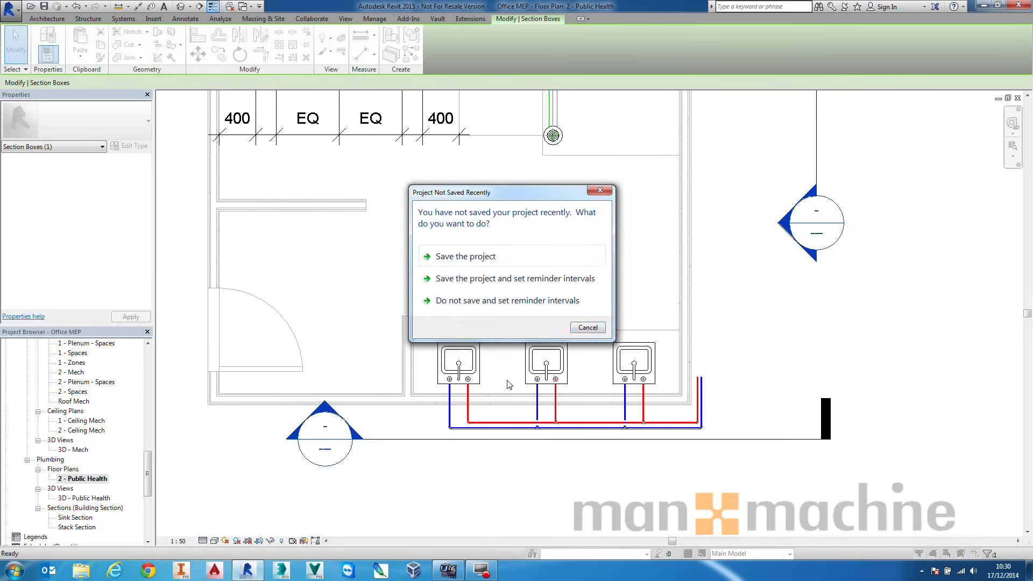
{"action": "left_click", "coordinate": [587, 328]}
{"action": "scroll", "coordinate": [468, 423], "scroll_direction": "up", "scroll_amount": 5}
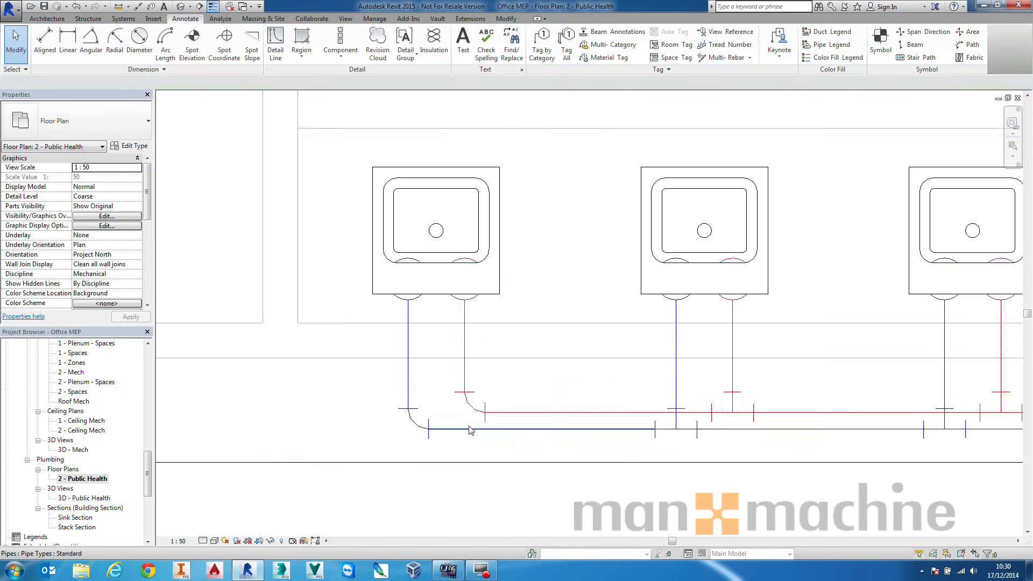
{"action": "middle_click_drag", "start_coordinate": [876, 409], "coordinate": [424, 371]}
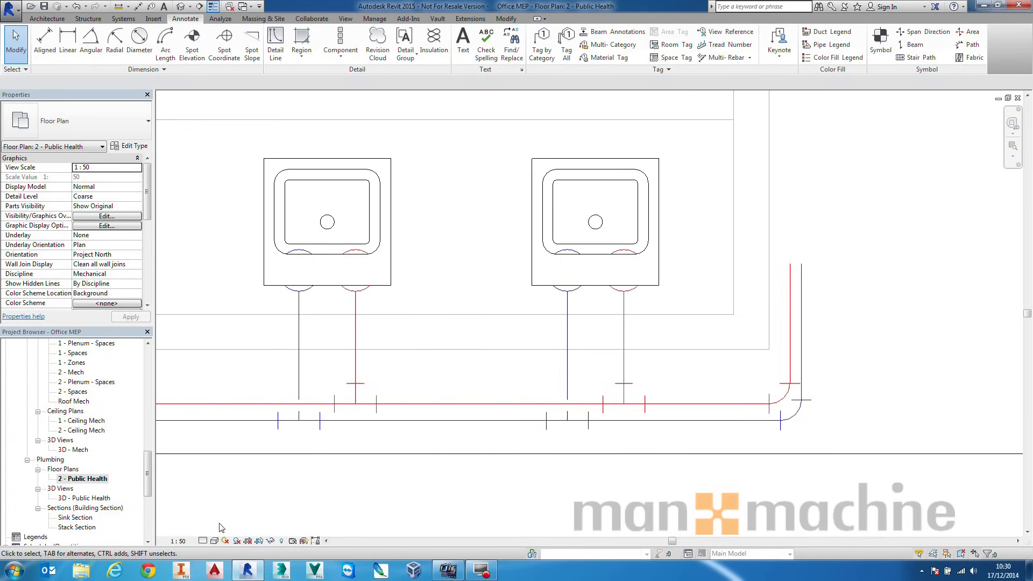
{"action": "left_click", "coordinate": [203, 541]}
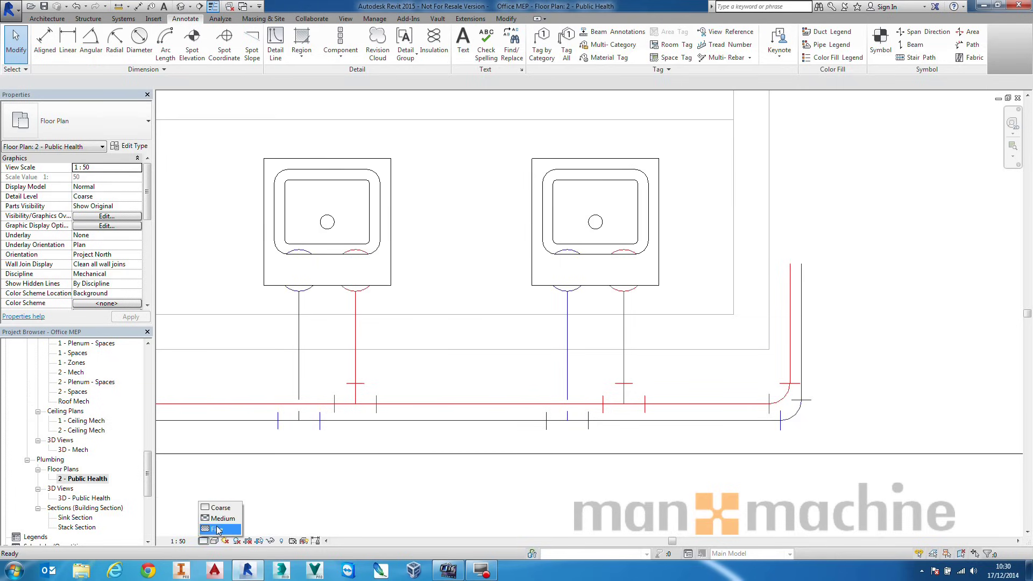
{"action": "left_click", "coordinate": [216, 528]}
{"action": "scroll", "coordinate": [489, 347], "scroll_direction": "down", "scroll_amount": 4}
{"action": "scroll", "coordinate": [682, 267], "scroll_direction": "down", "scroll_amount": 3}
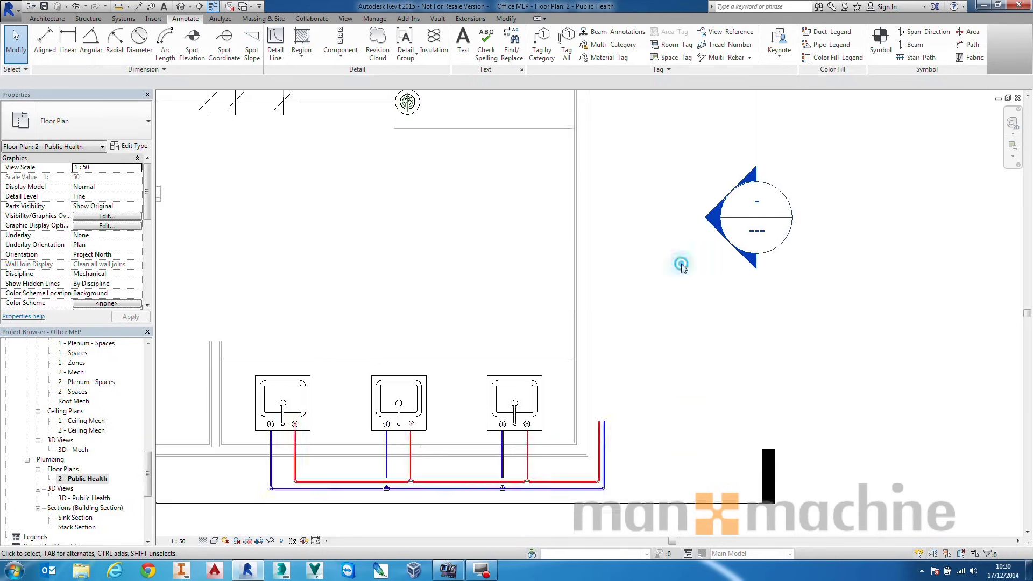
{"action": "middle_click_drag", "start_coordinate": [665, 230], "coordinate": [721, 306]}
Step: Pull the Stack Section boundary in to the left and open the Stack Section view
{"action": "scroll", "coordinate": [734, 292], "scroll_direction": "down", "scroll_amount": 2}
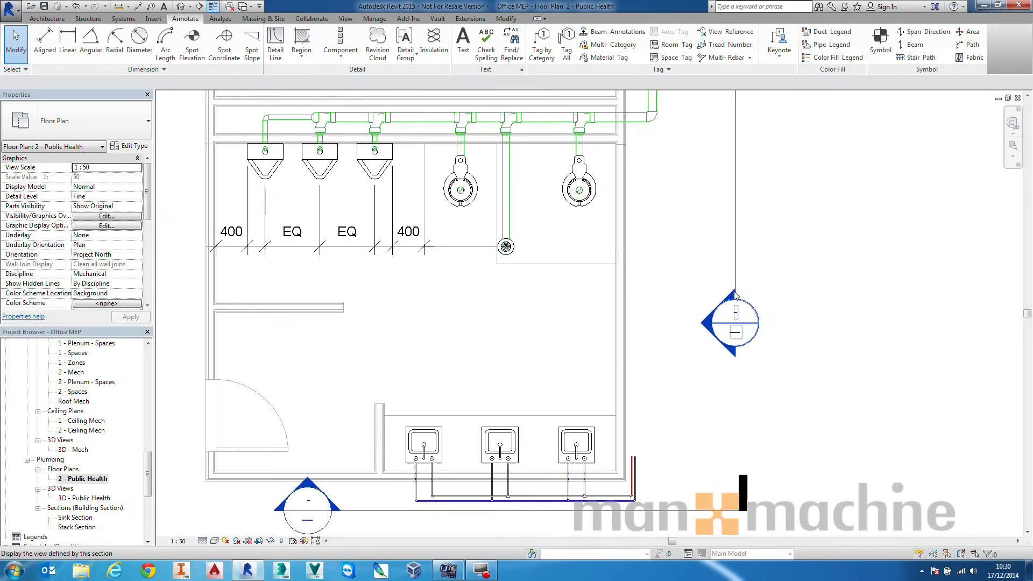
{"action": "middle_click_drag", "start_coordinate": [723, 315], "coordinate": [714, 374]}
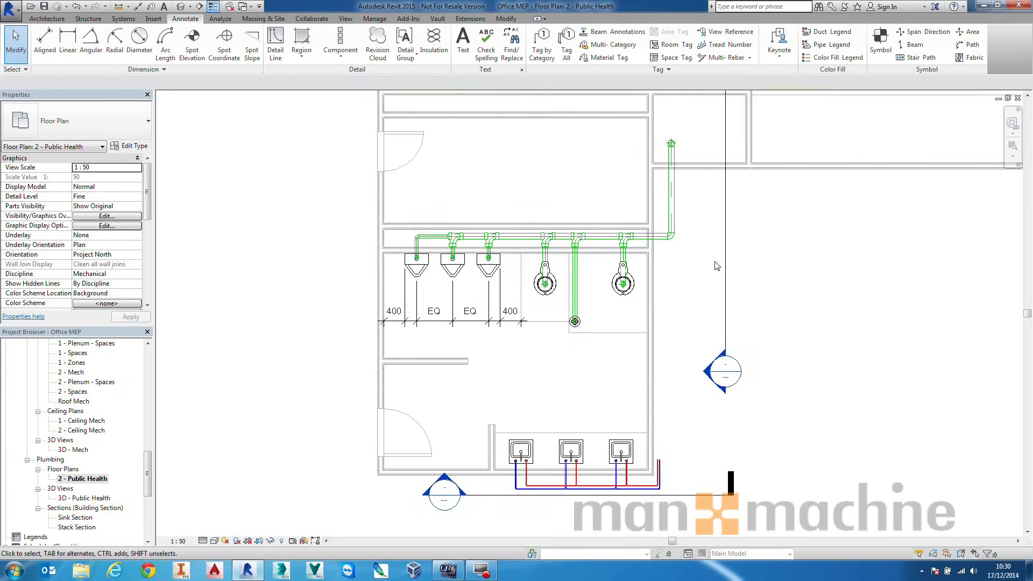
{"action": "left_click", "coordinate": [724, 250]}
{"action": "left_click_drag", "start_coordinate": [637, 215], "coordinate": [389, 215]}
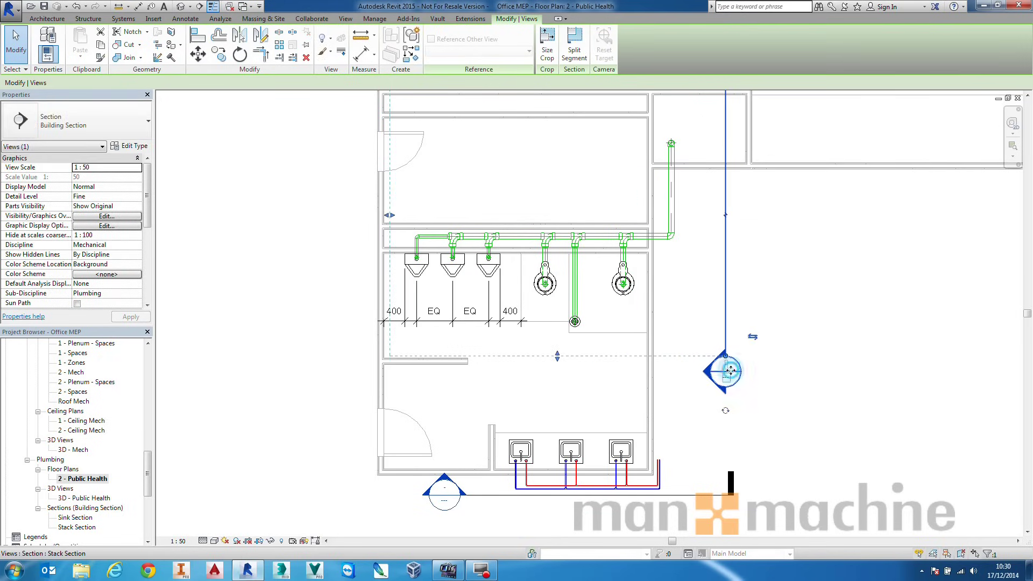
{"action": "left_click", "coordinate": [769, 377]}
{"action": "double_click", "coordinate": [738, 377]}
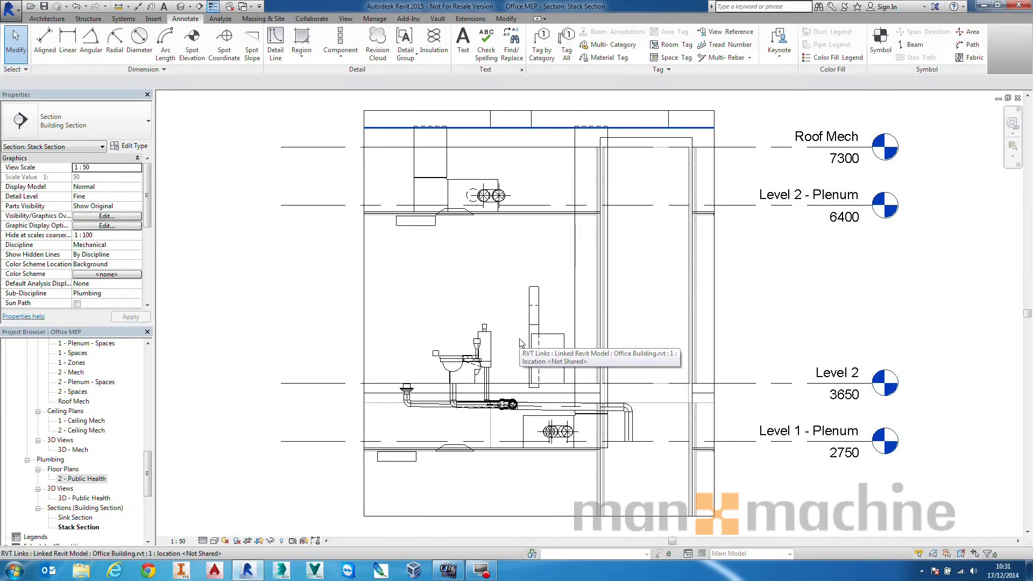
Step: Move the water closet further to the left
{"action": "left_click", "coordinate": [454, 362]}
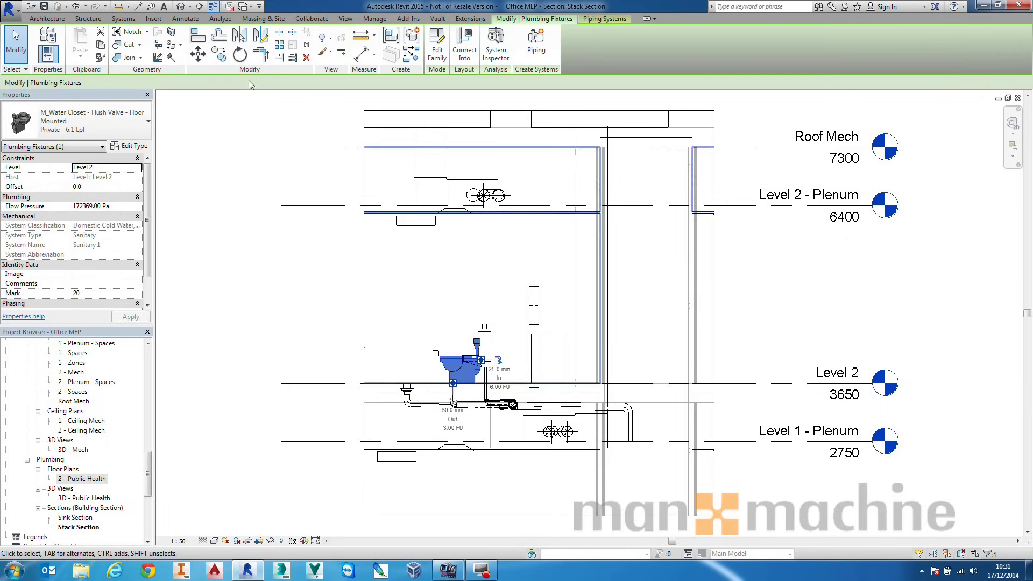
{"action": "left_click", "coordinate": [198, 55]}
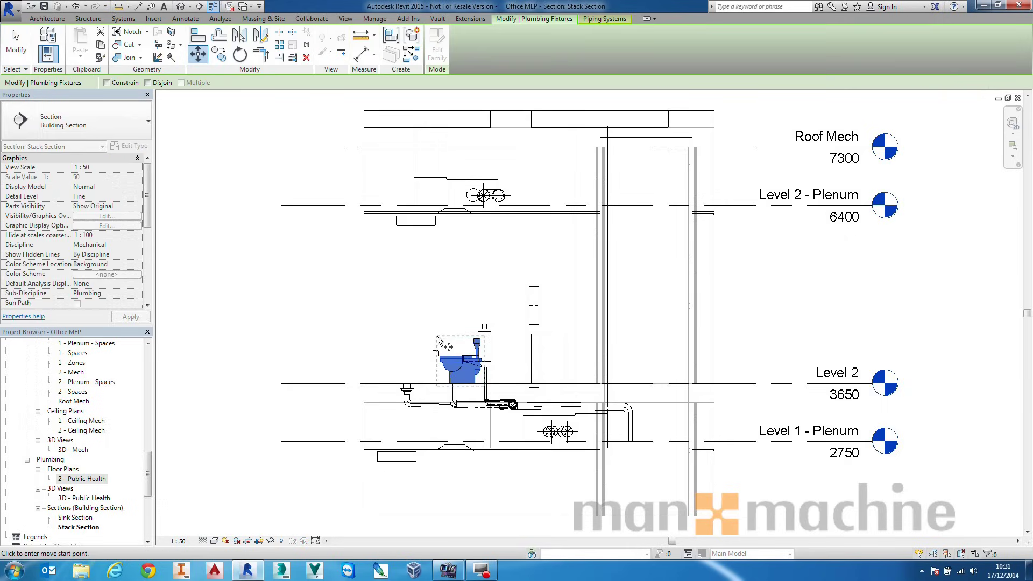
{"action": "left_click", "coordinate": [446, 383]}
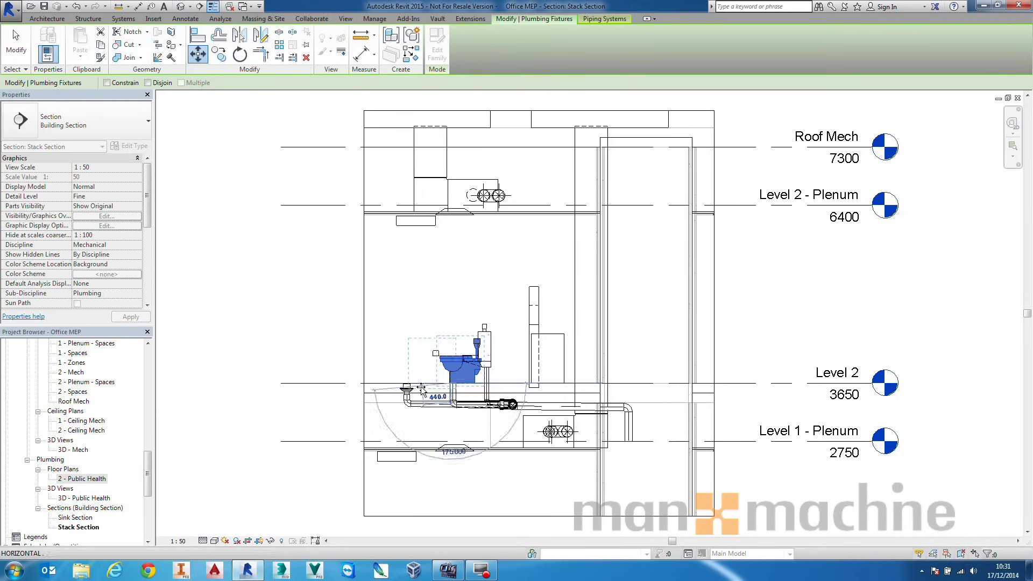
{"action": "left_click", "coordinate": [380, 383]}
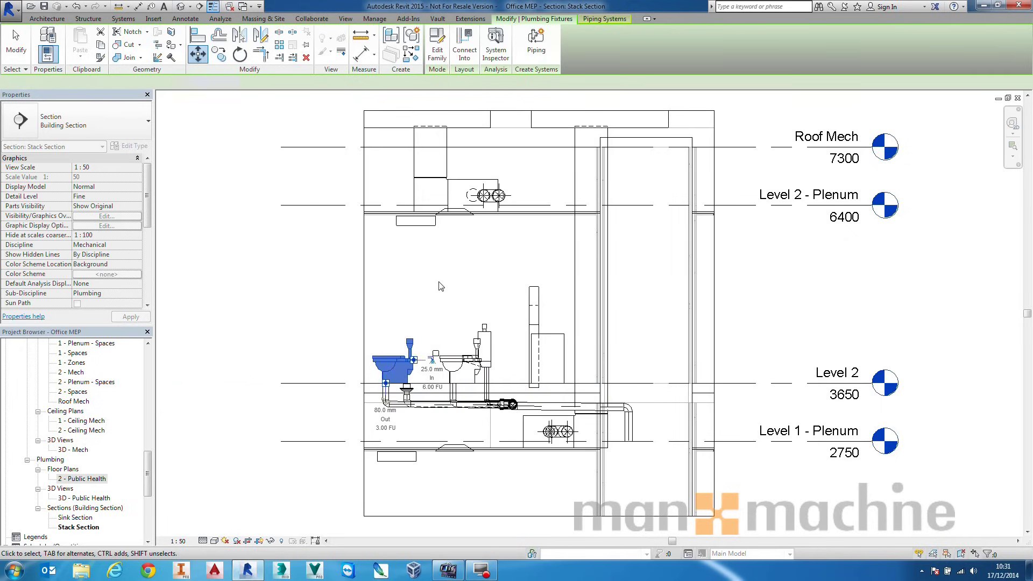
{"action": "scroll", "coordinate": [384, 398], "scroll_direction": "up", "scroll_amount": 5}
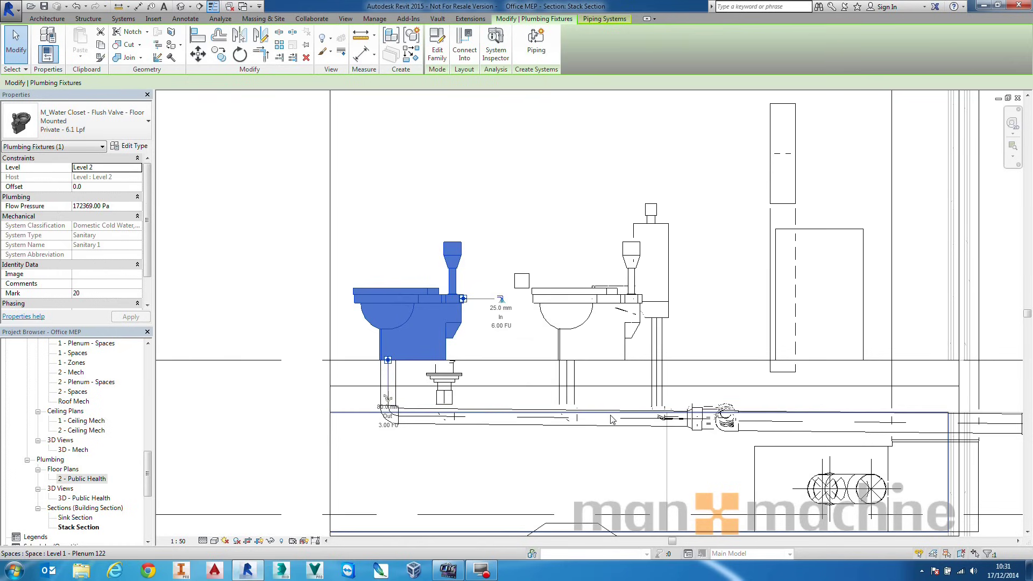
Step: Switch through the 2 - Public Health plan to the 3D - Public Health view to review fixtures
{"action": "double_click", "coordinate": [72, 480]}
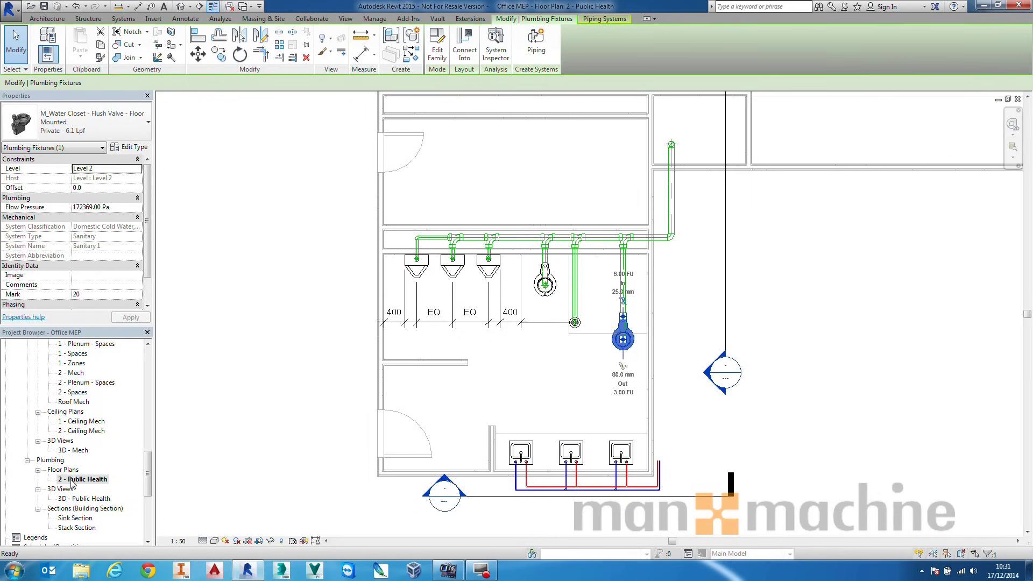
{"action": "double_click", "coordinate": [84, 499]}
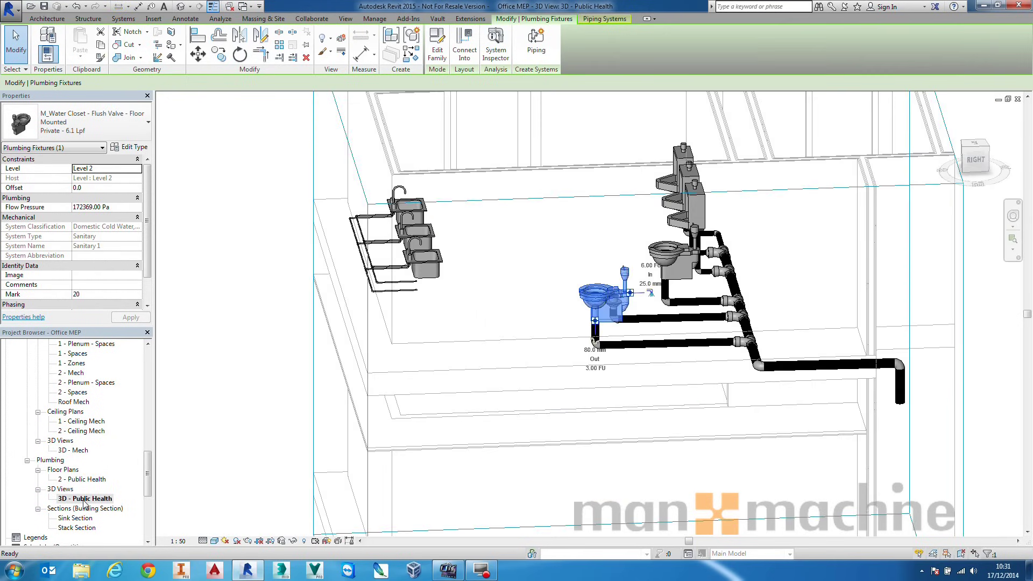
{"action": "left_click", "coordinate": [228, 350]}
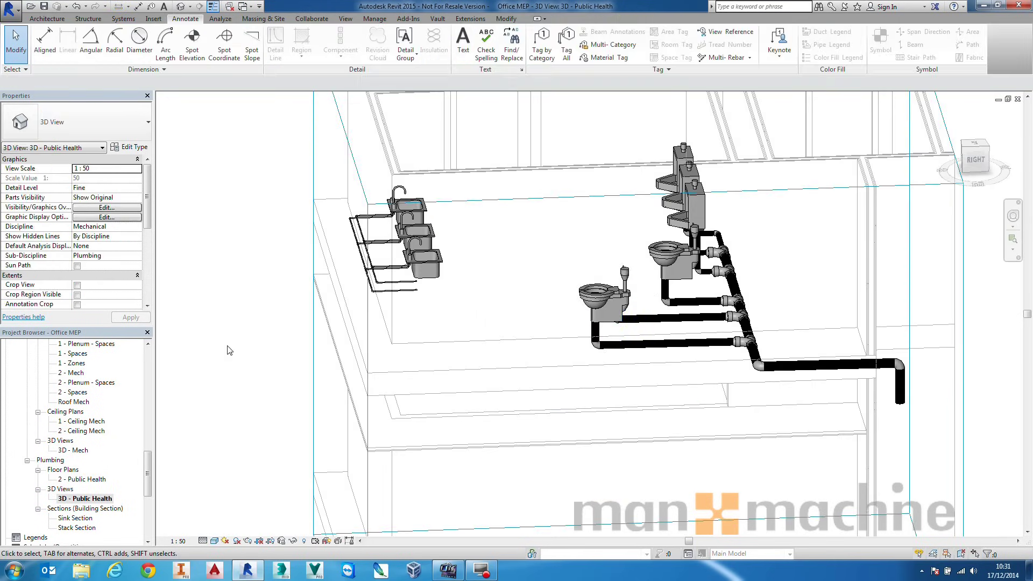
{"action": "left_click_drag", "start_coordinate": [147, 489], "coordinate": [142, 429]}
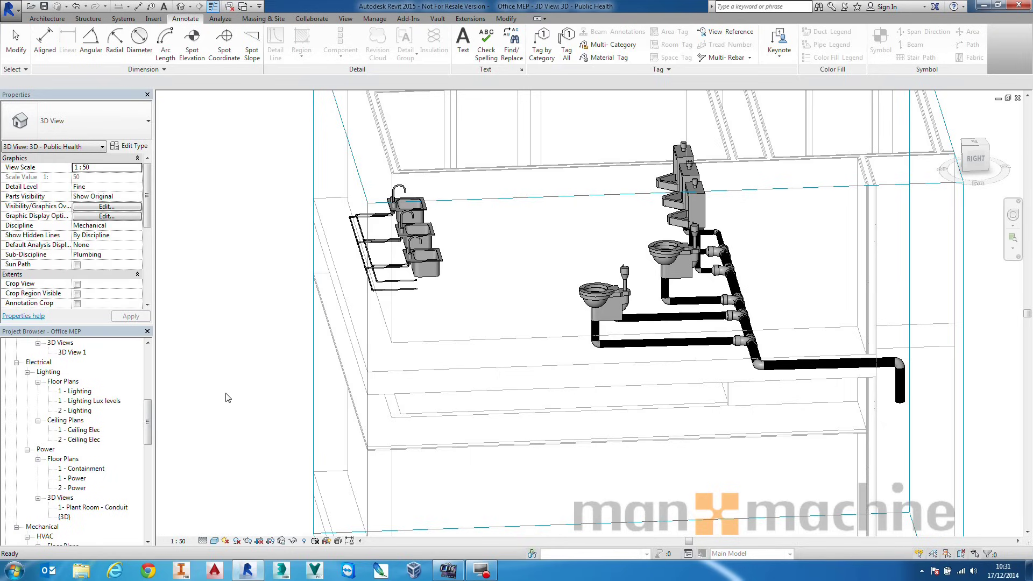
Step: Open the 1 - Lighting Lux levels plan and bring up its Color Scheme settings
{"action": "double_click", "coordinate": [80, 391]}
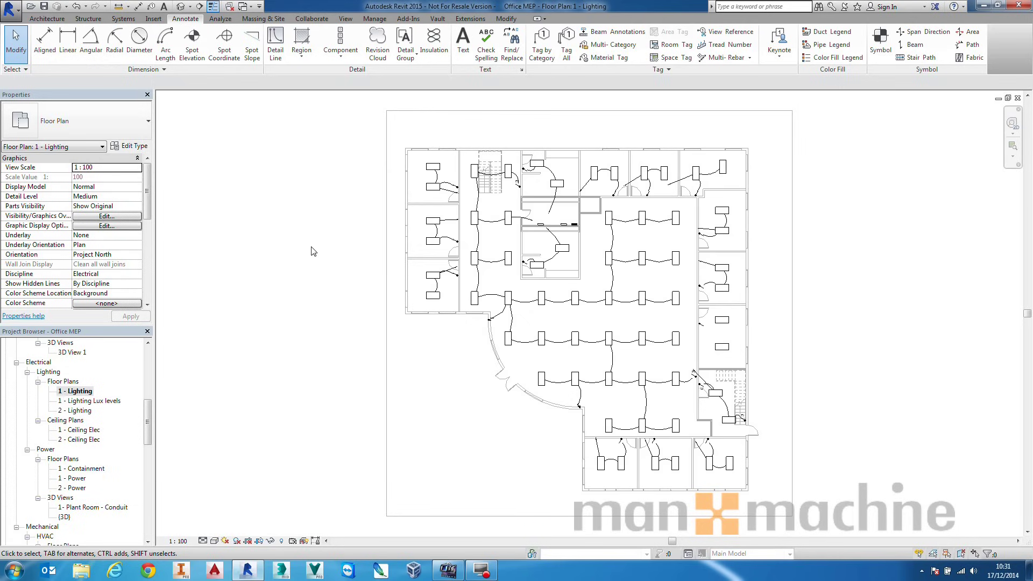
{"action": "double_click", "coordinate": [101, 402]}
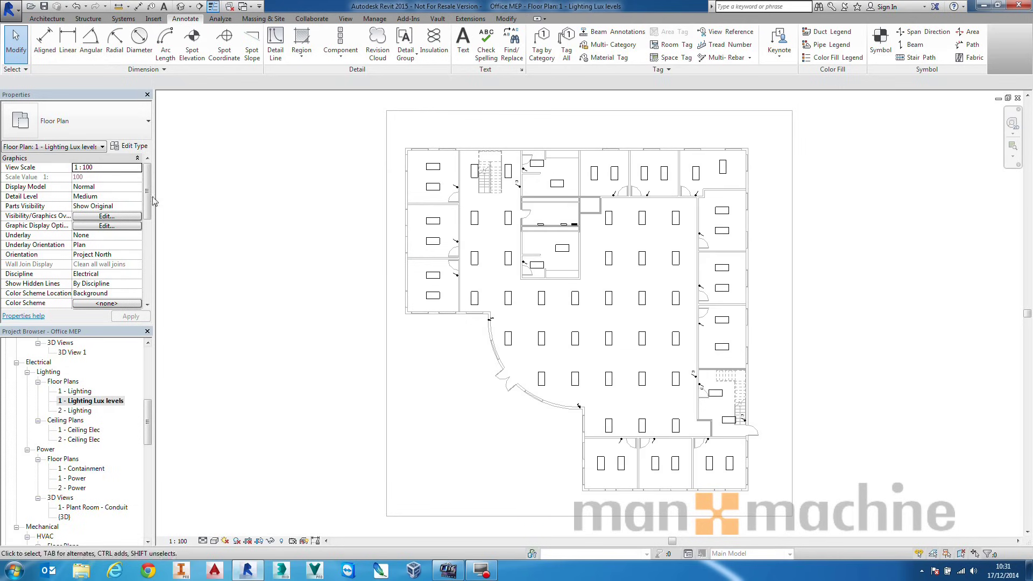
{"action": "left_click_drag", "start_coordinate": [146, 192], "coordinate": [146, 222]}
{"action": "scroll", "coordinate": [146, 222], "scroll_direction": "down", "scroll_amount": 5}
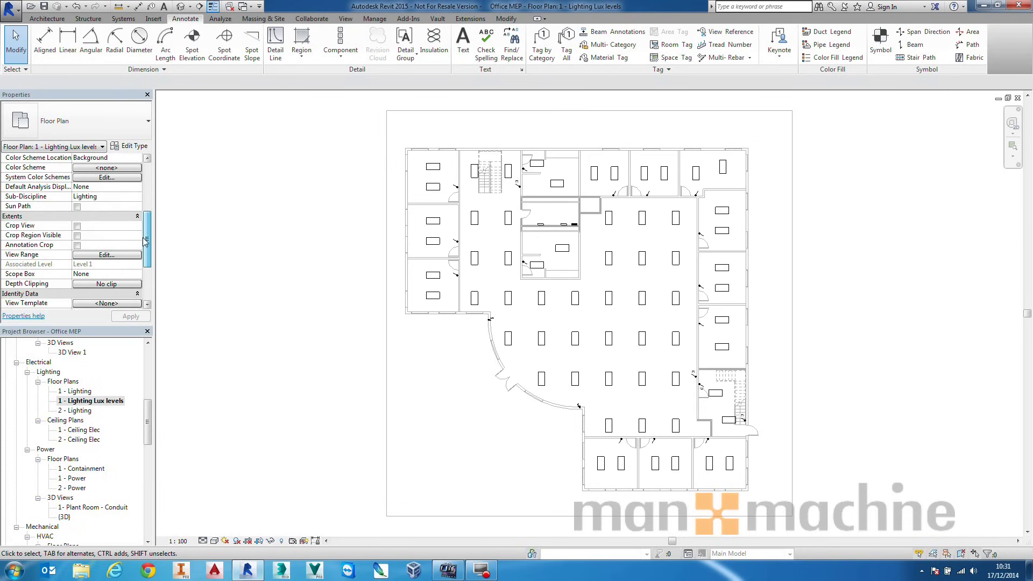
{"action": "scroll", "coordinate": [134, 266], "scroll_direction": "up", "scroll_amount": 4}
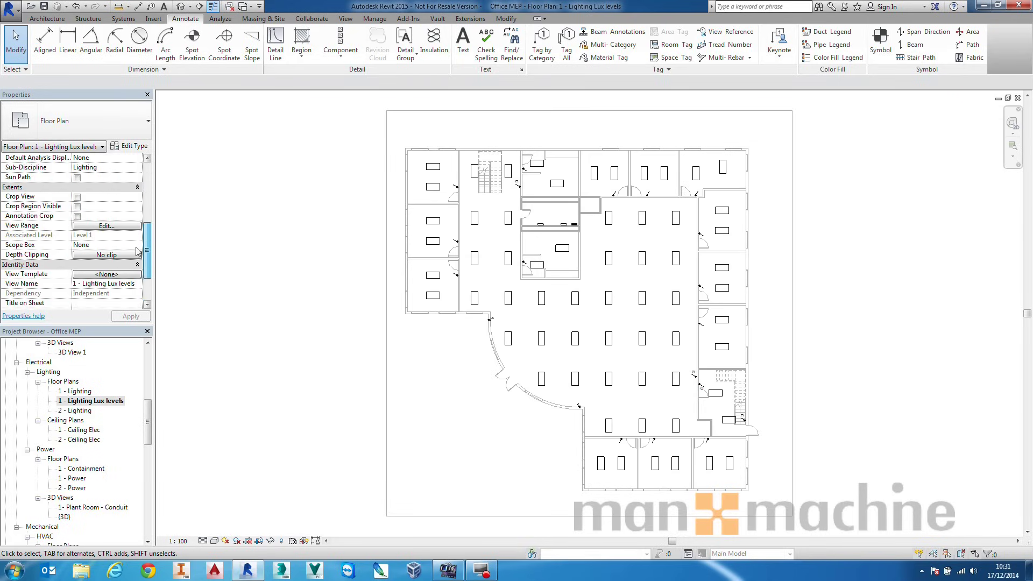
{"action": "left_click", "coordinate": [92, 198]}
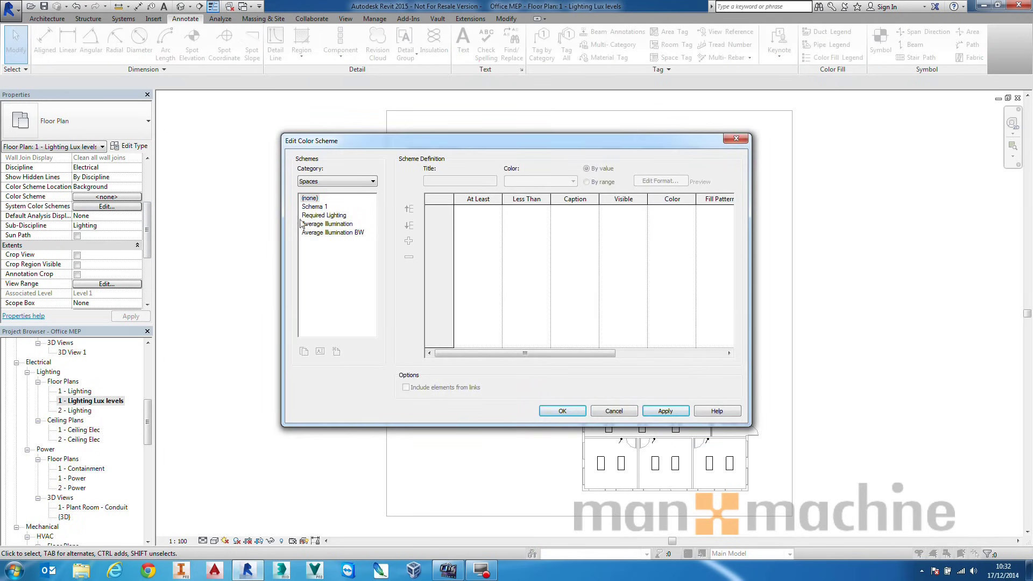
Step: Apply the Average Illumination colour scheme to the Lux levels plan
{"action": "left_click", "coordinate": [322, 215]}
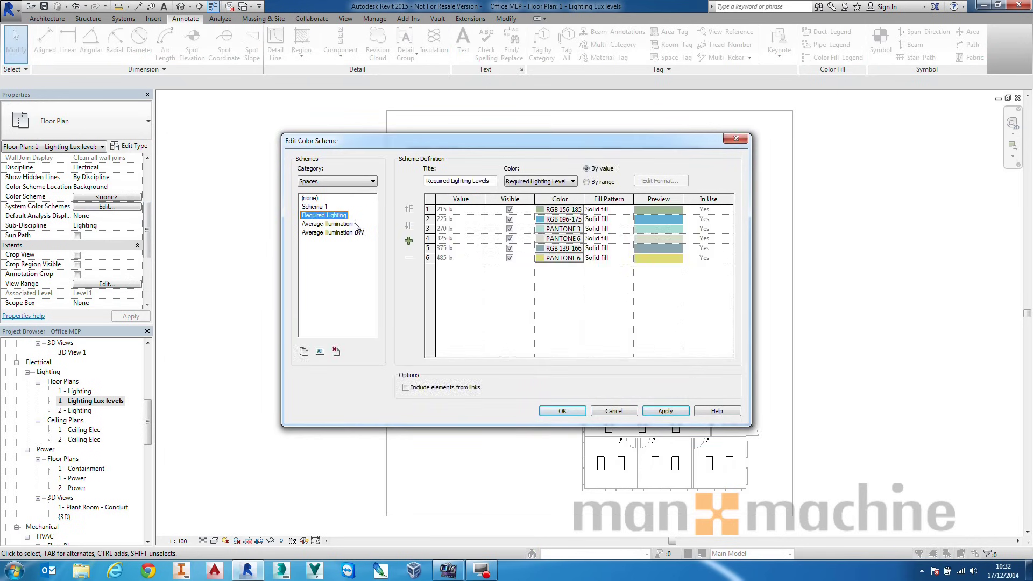
{"action": "left_click", "coordinate": [354, 225]}
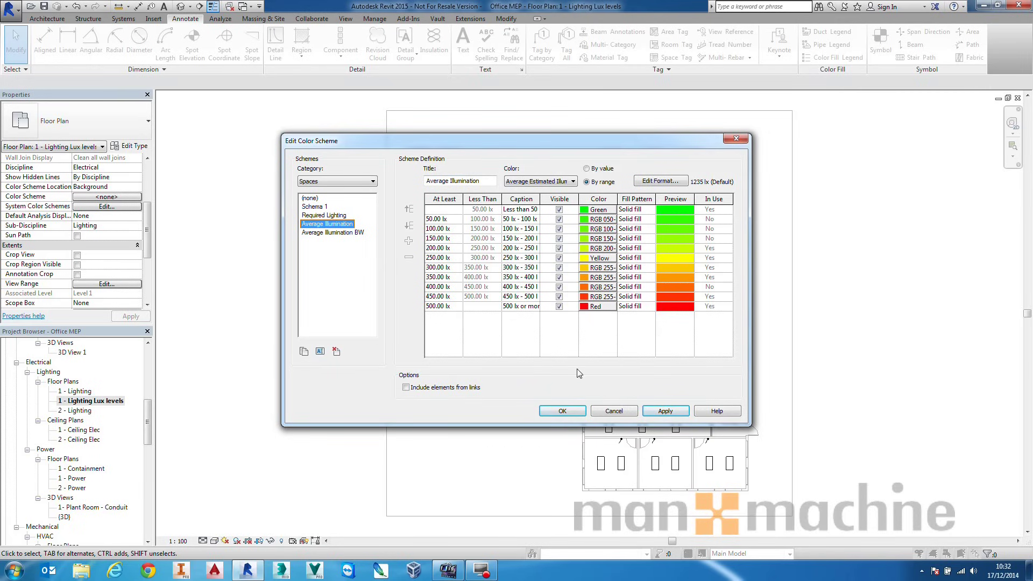
{"action": "left_click", "coordinate": [573, 411]}
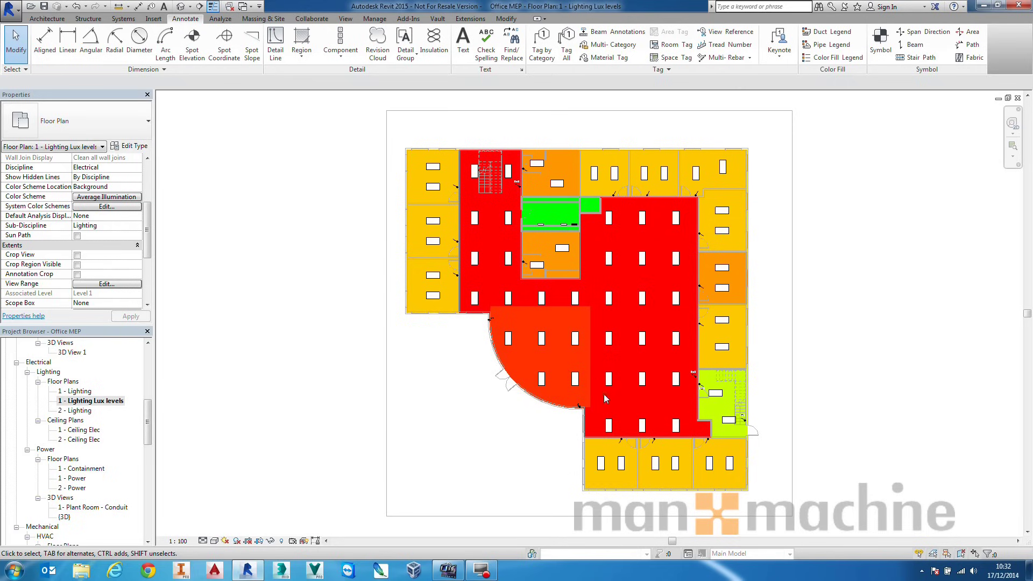
Step: Place the Average Illumination colour fill legend (under 50 lx to 500+ lx) at the plan's lower left
{"action": "mouse_move", "coordinate": [491, 430]}
{"action": "middle_mouse_down"}
{"action": "mouse_move", "coordinate": [495, 415]}
{"action": "mouse_move", "coordinate": [458, 408]}
{"action": "middle_mouse_up"}
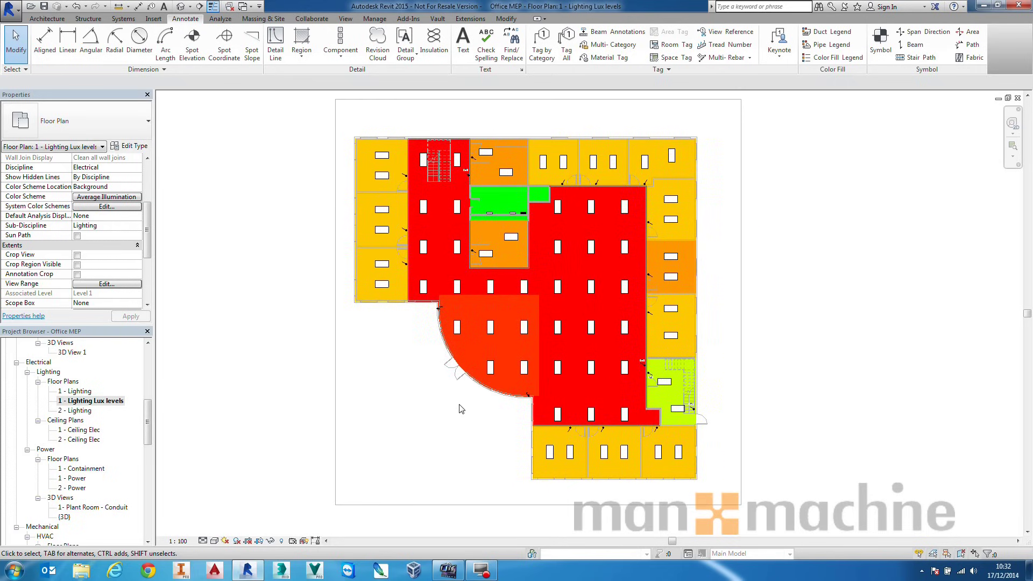
{"action": "left_click", "coordinate": [832, 57]}
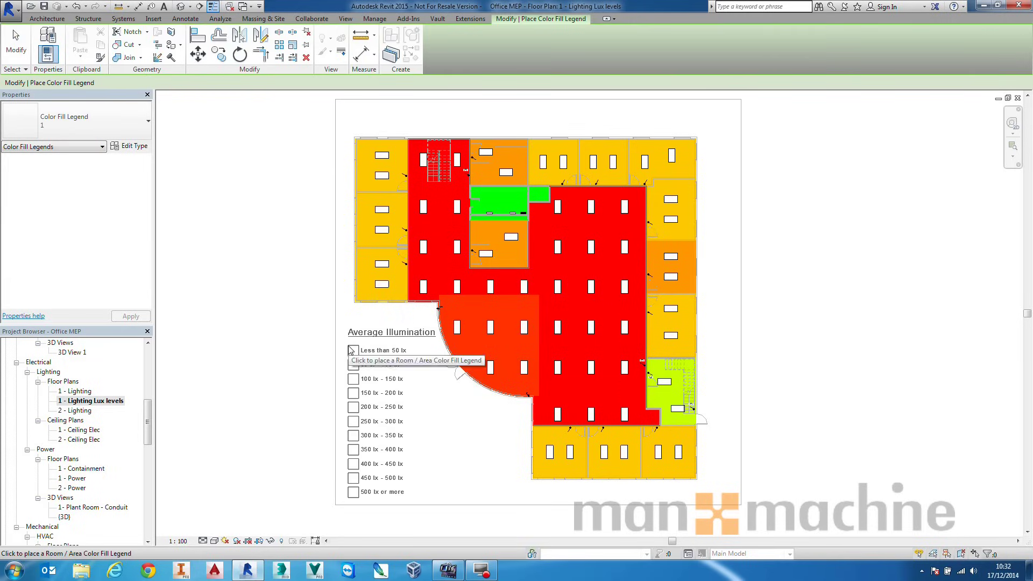
{"action": "left_click", "coordinate": [350, 350]}
{"action": "key", "text": "Escape"}
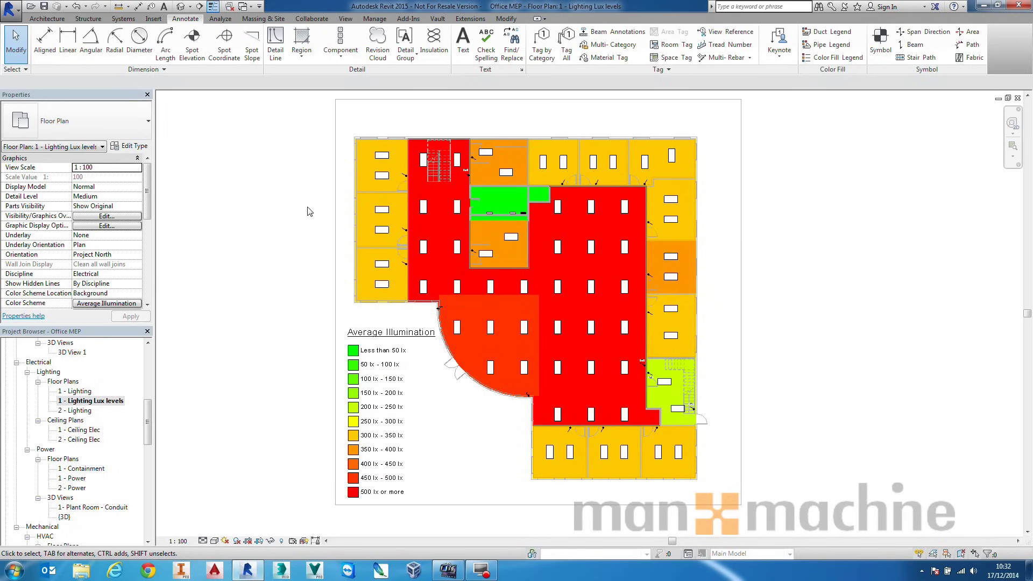
{"action": "scroll", "coordinate": [497, 210], "scroll_direction": "up", "scroll_amount": 4}
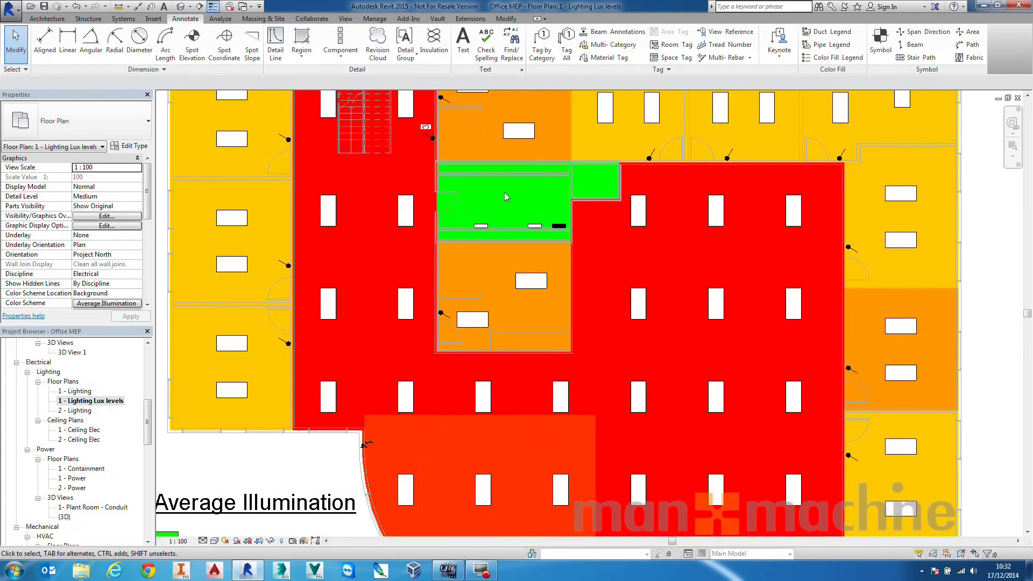
{"action": "scroll", "coordinate": [500, 204], "scroll_direction": "down", "scroll_amount": 3}
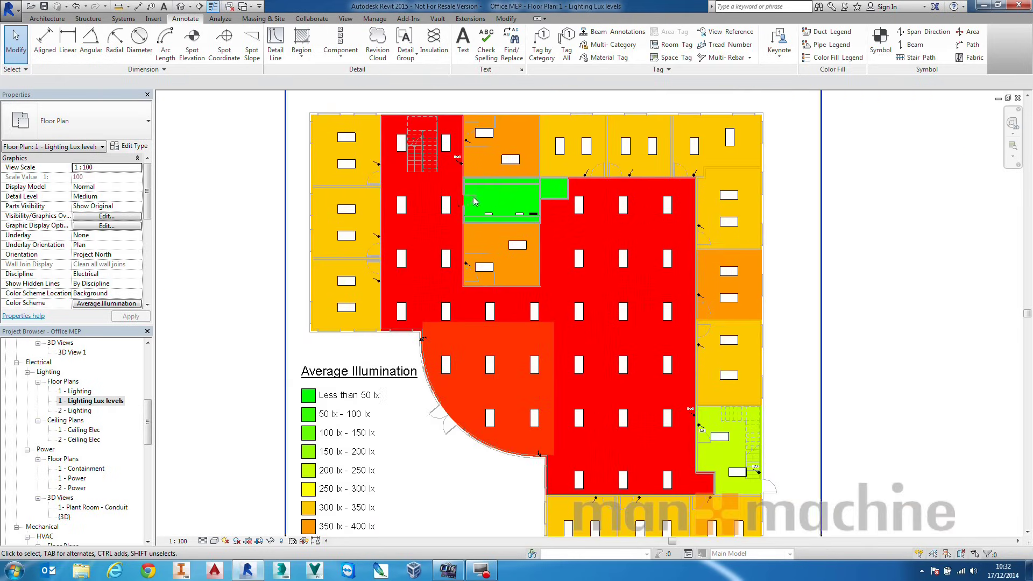
{"action": "left_click", "coordinate": [450, 212]}
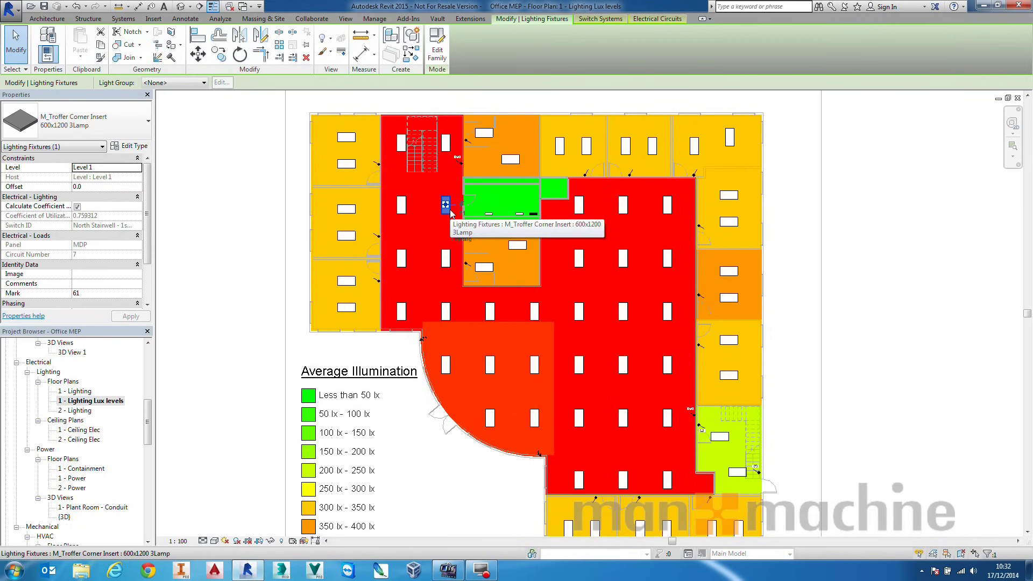
{"action": "key", "text": "c"}
{"action": "key", "text": "o"}
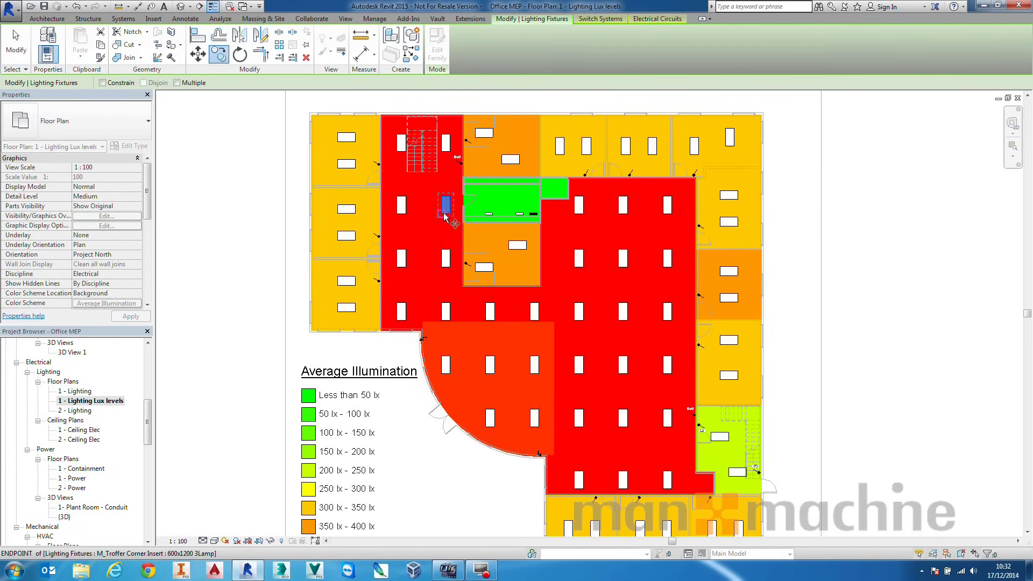
{"action": "left_click", "coordinate": [446, 215]}
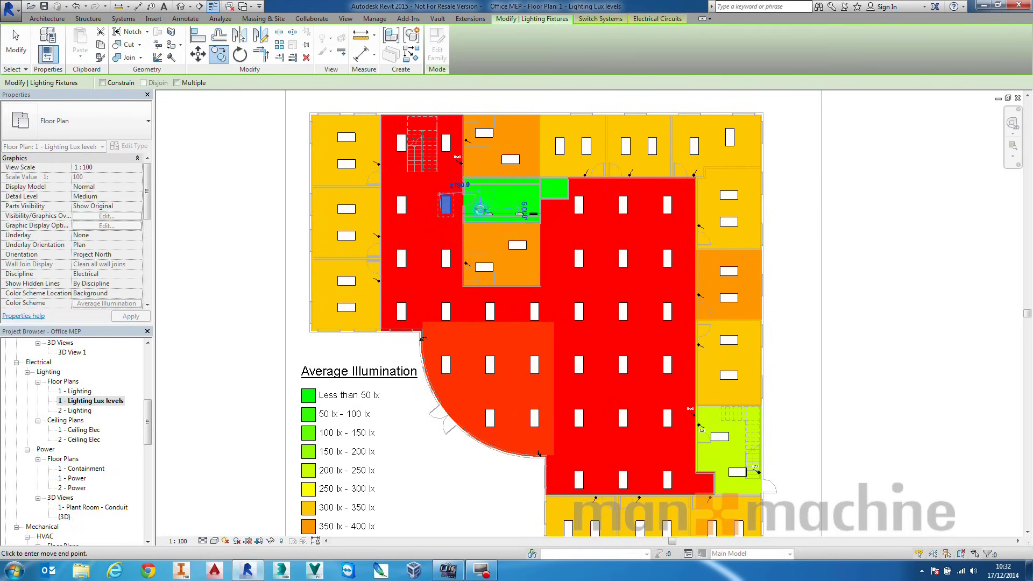
{"action": "left_click", "coordinate": [486, 201]}
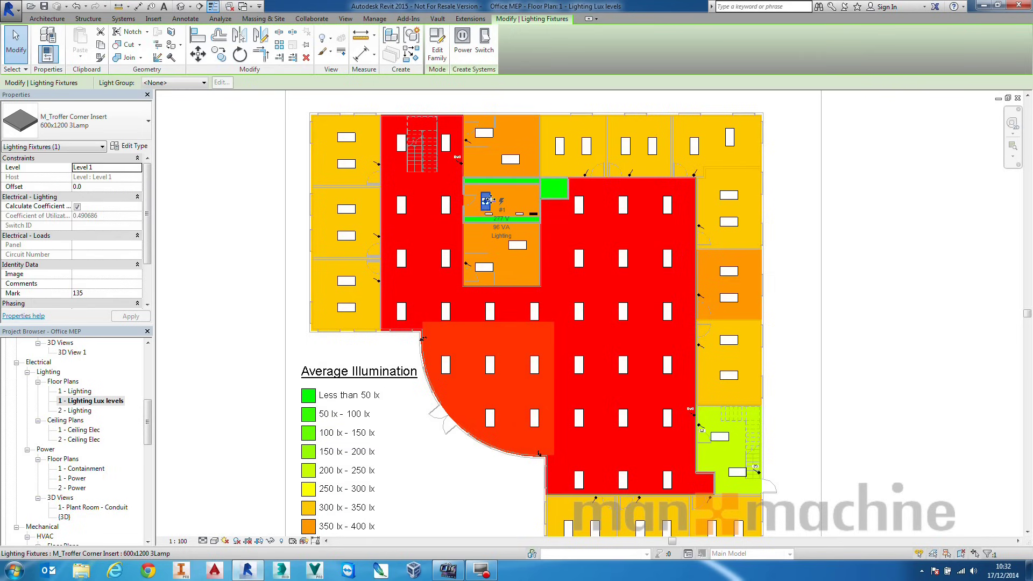
{"action": "scroll", "coordinate": [486, 201], "scroll_direction": "up", "scroll_amount": 3}
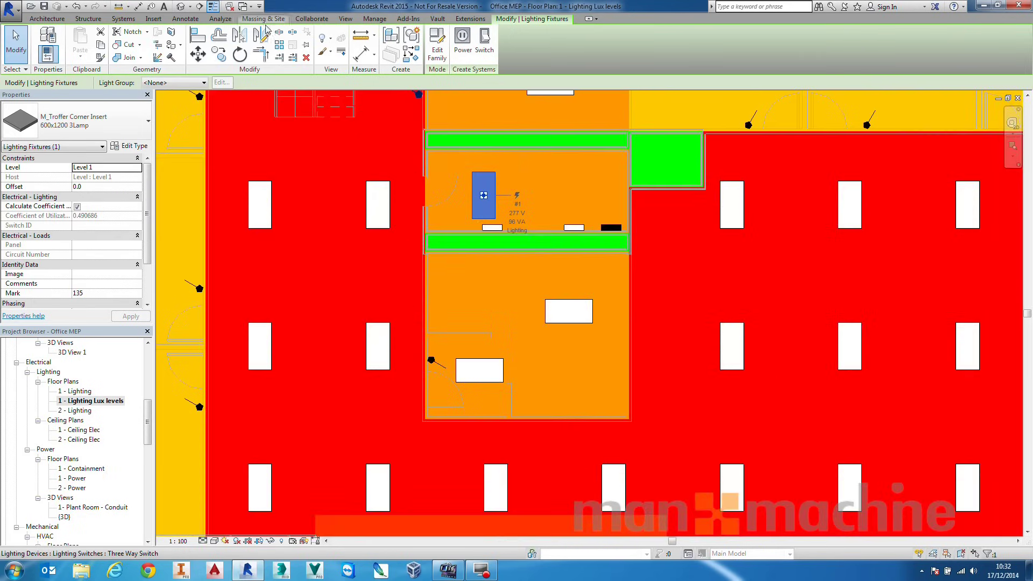
{"action": "left_click", "coordinate": [216, 56]}
{"action": "left_click", "coordinate": [495, 219]}
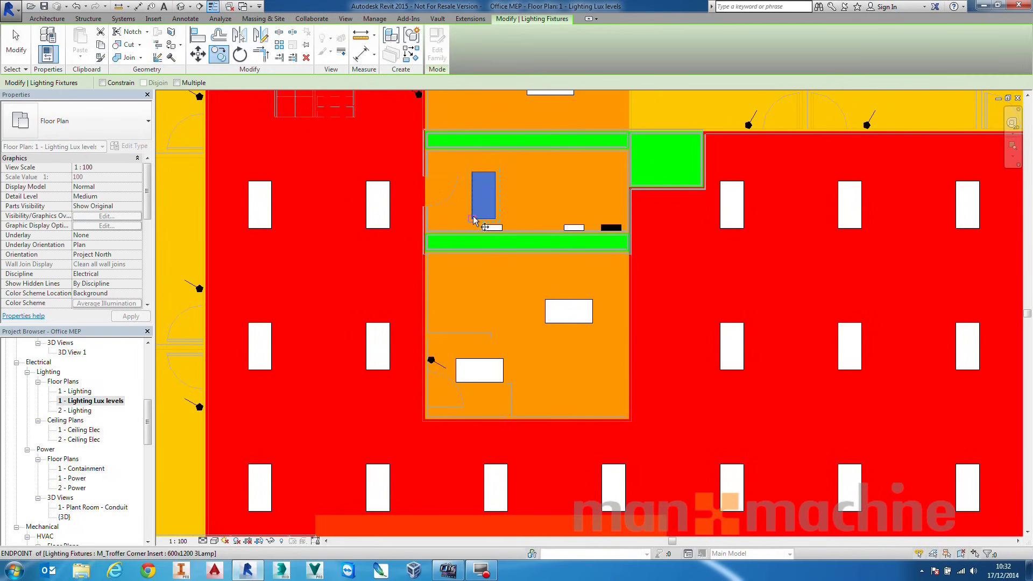
{"action": "left_click", "coordinate": [533, 218]}
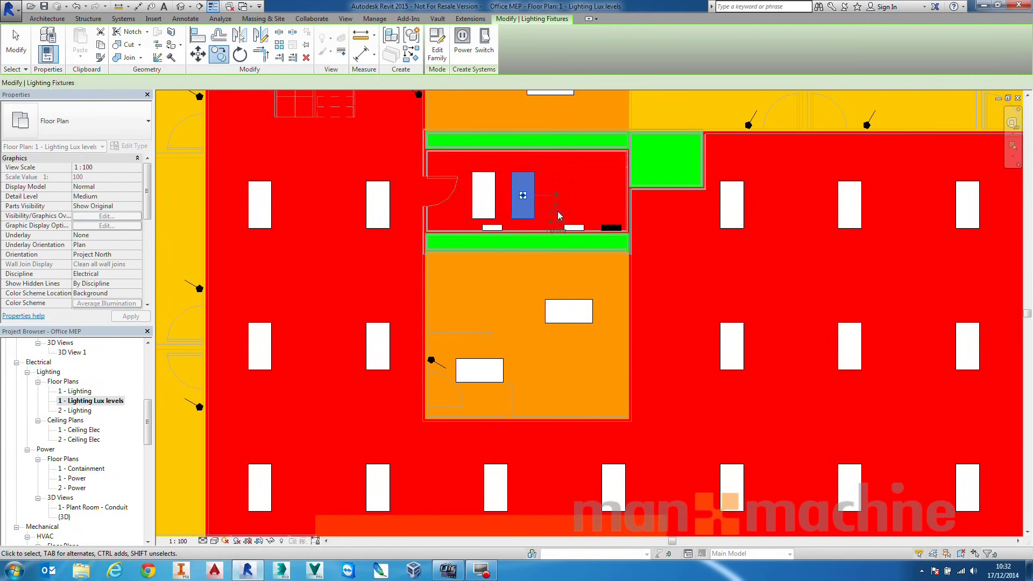
{"action": "scroll", "coordinate": [562, 226], "scroll_direction": "down", "scroll_amount": 3}
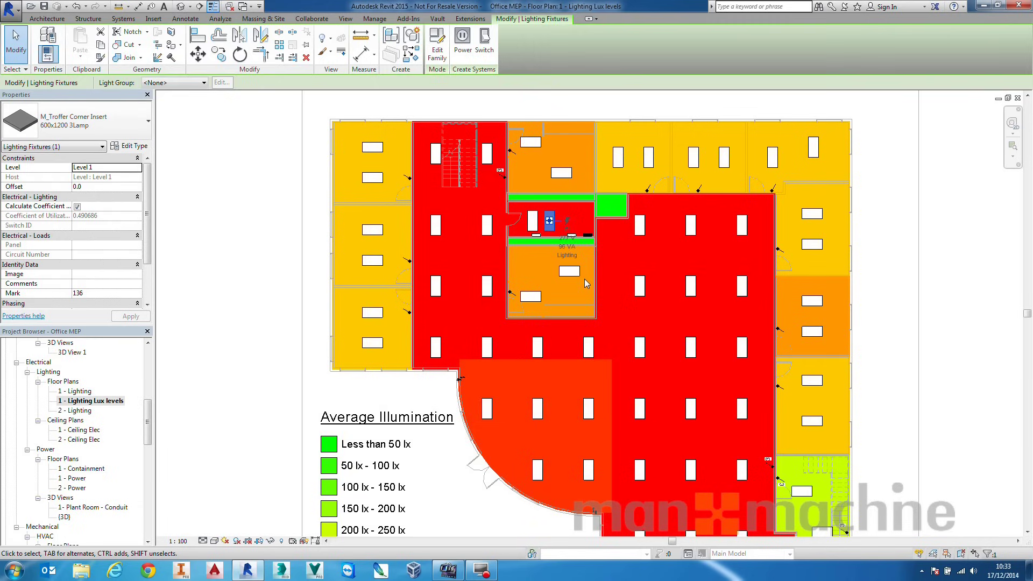
{"action": "left_click", "coordinate": [584, 279]}
{"action": "key", "text": "Delete"}
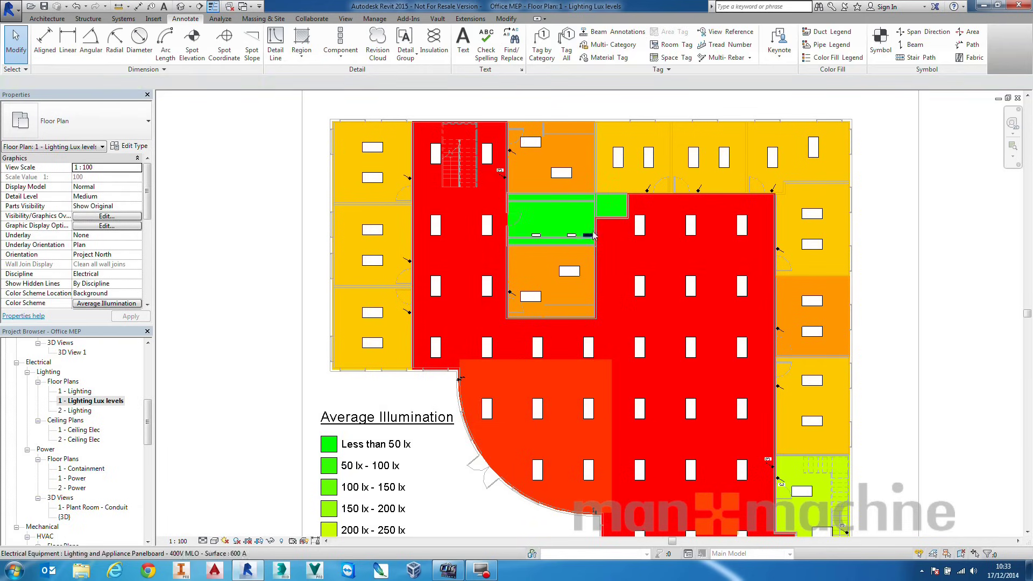
{"action": "scroll", "coordinate": [545, 248], "scroll_direction": "down", "scroll_amount": 3}
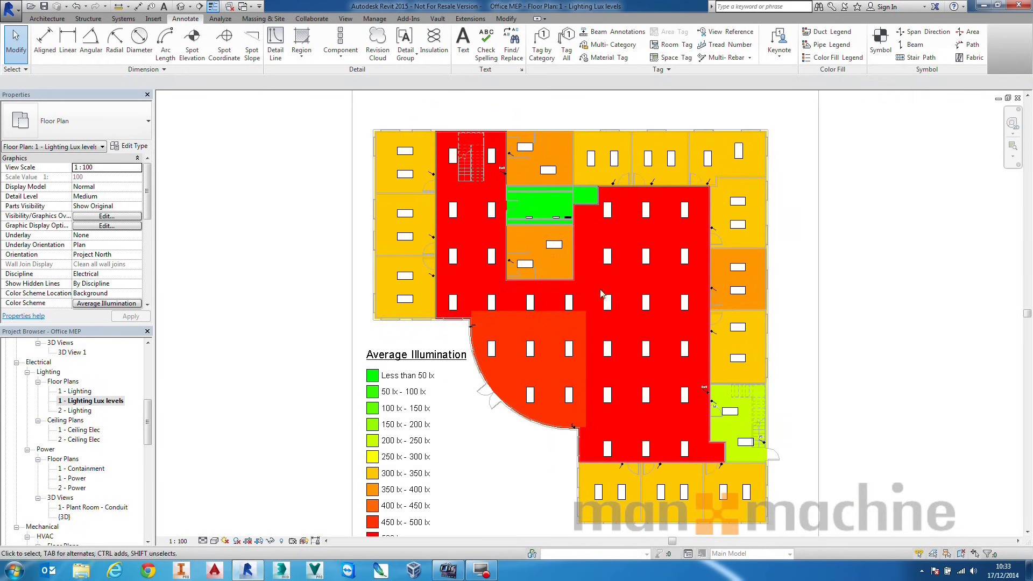
{"action": "double_click", "coordinate": [610, 255]}
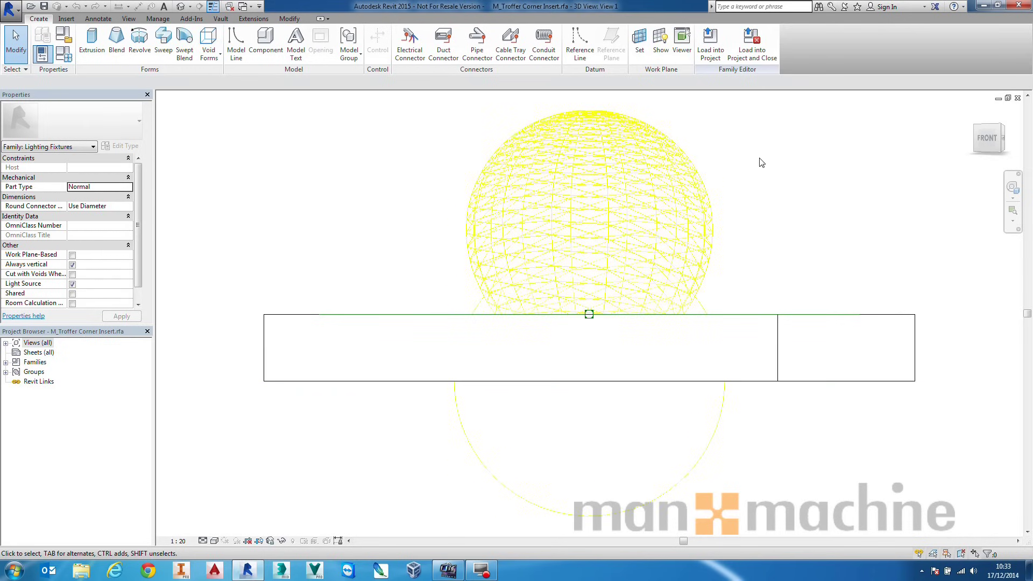
{"action": "left_click", "coordinate": [478, 222]}
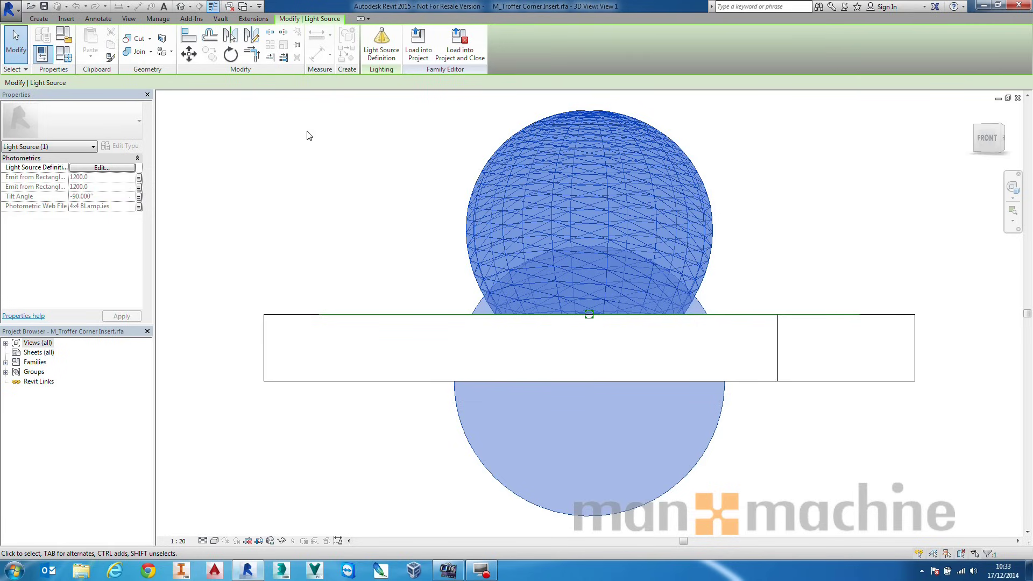
{"action": "left_click", "coordinate": [396, 200]}
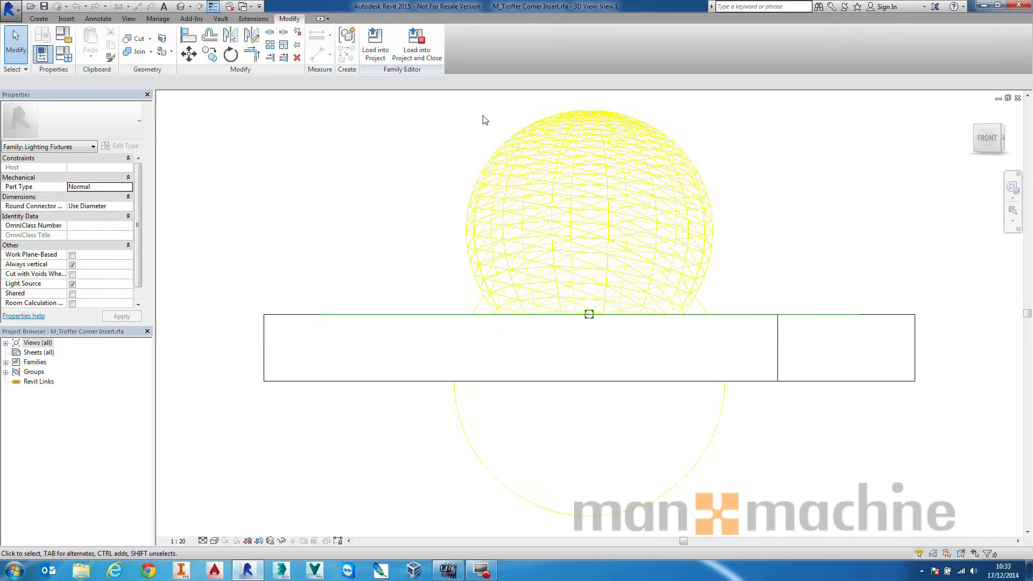
{"action": "left_click", "coordinate": [1017, 98]}
{"action": "left_click", "coordinate": [541, 297]}
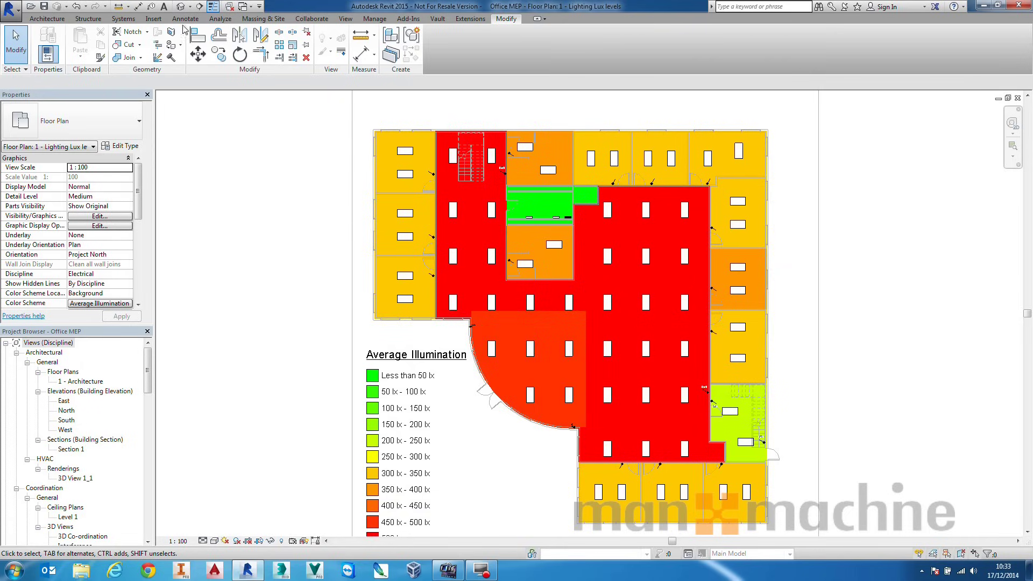
Step: Open the Lighting Elec project from the Desktop's Revit MEP folder, then its Best All lights rendering
{"action": "left_click", "coordinate": [9, 14]}
{"action": "left_click", "coordinate": [21, 97]}
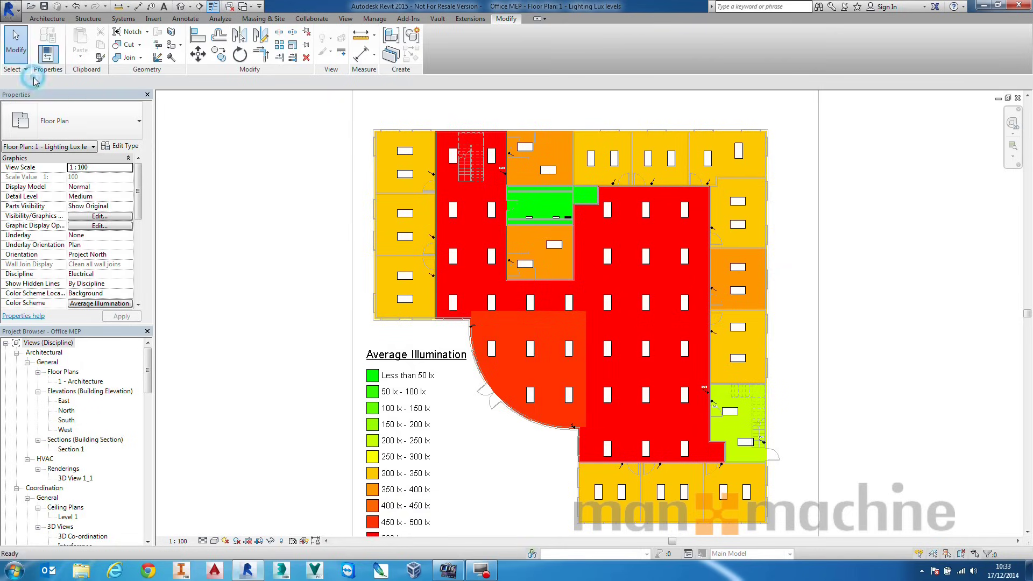
{"action": "left_click", "coordinate": [69, 263]}
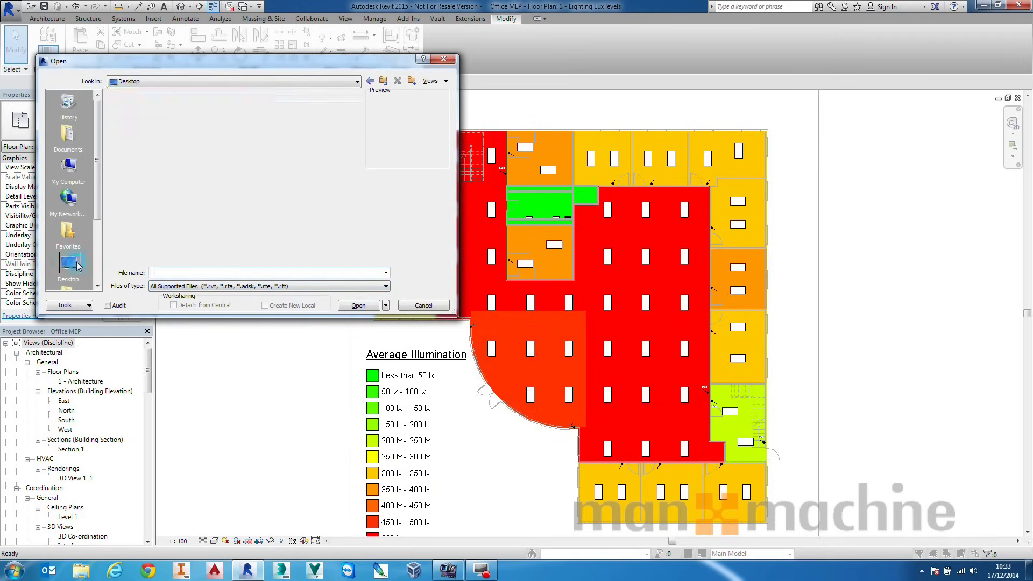
{"action": "double_click", "coordinate": [144, 148]}
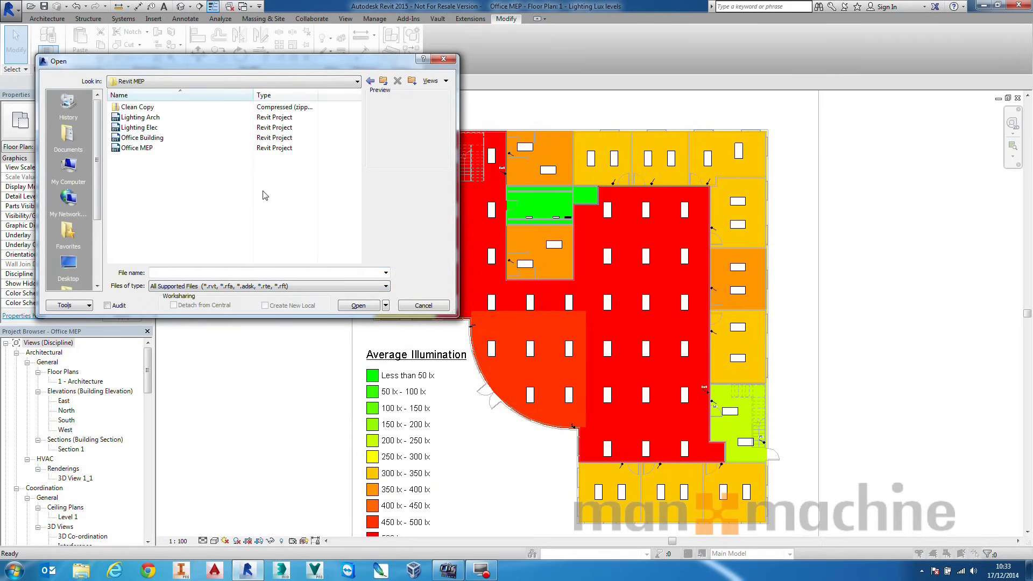
{"action": "left_click", "coordinate": [138, 118]}
{"action": "left_click", "coordinate": [139, 127]}
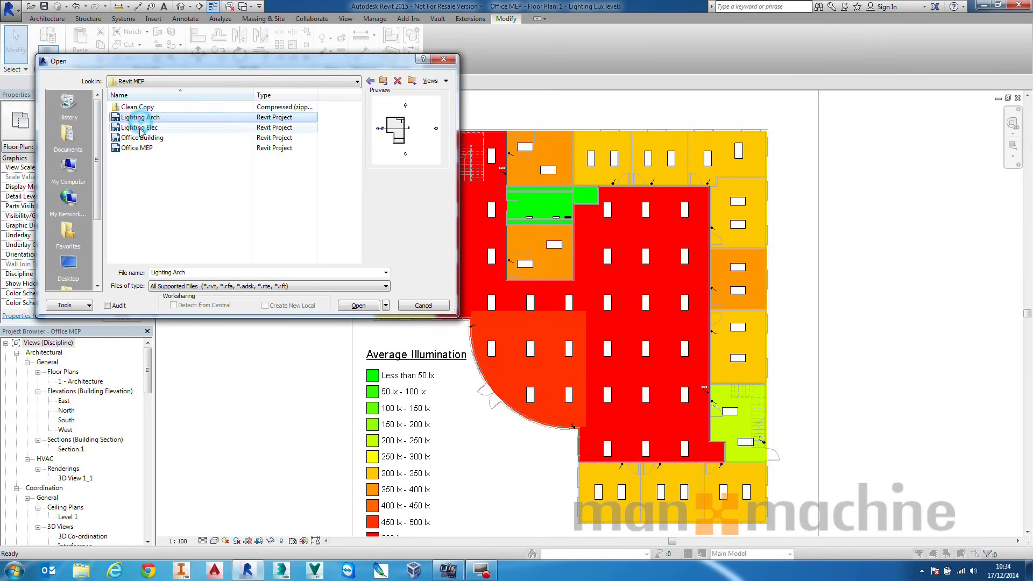
{"action": "left_click", "coordinate": [360, 306]}
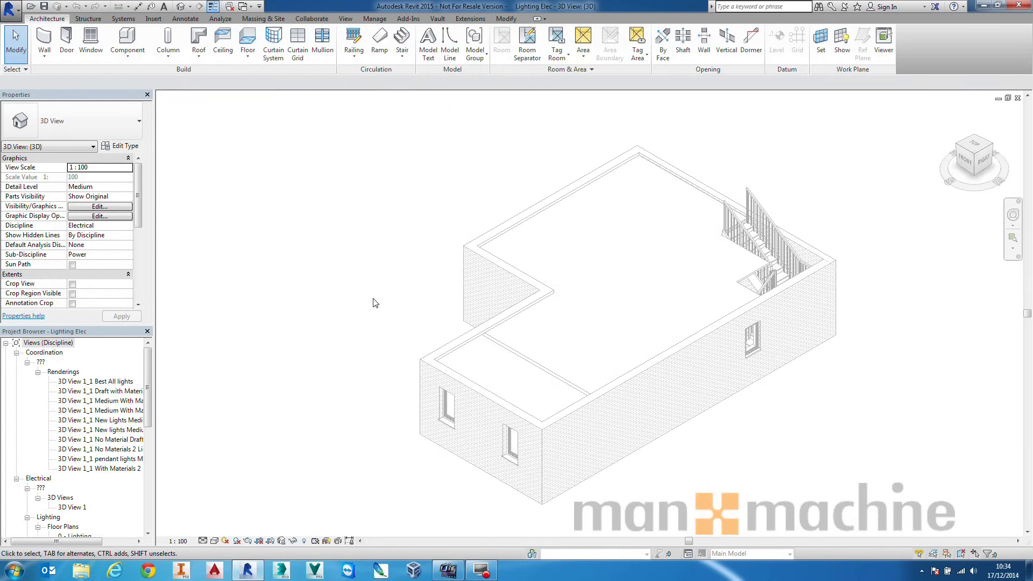
{"action": "double_click", "coordinate": [106, 382]}
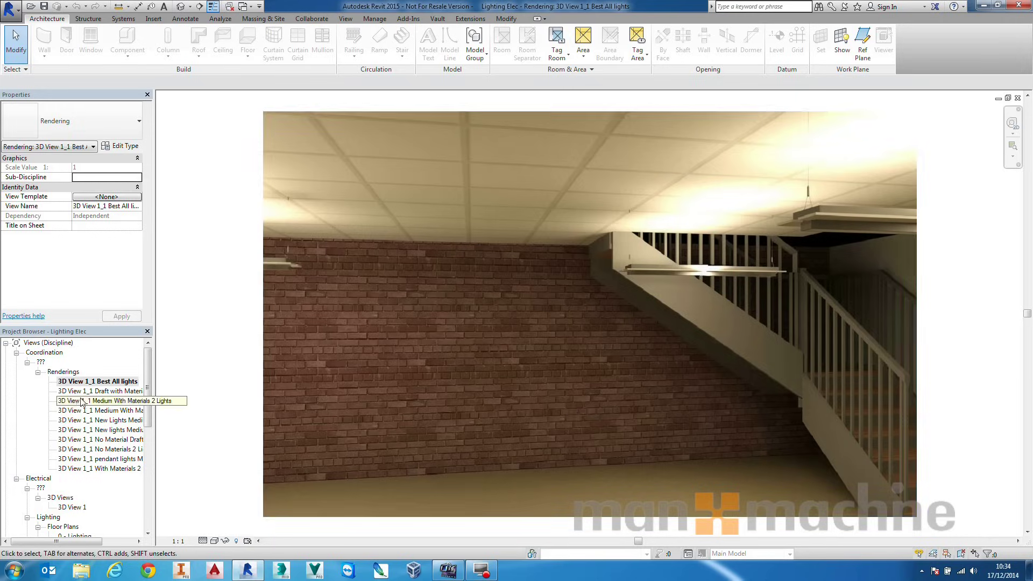
Step: Review each saved rendering, Draft with Materials through With Materials 2 Lights, then return to Best All lights
{"action": "double_click", "coordinate": [104, 391]}
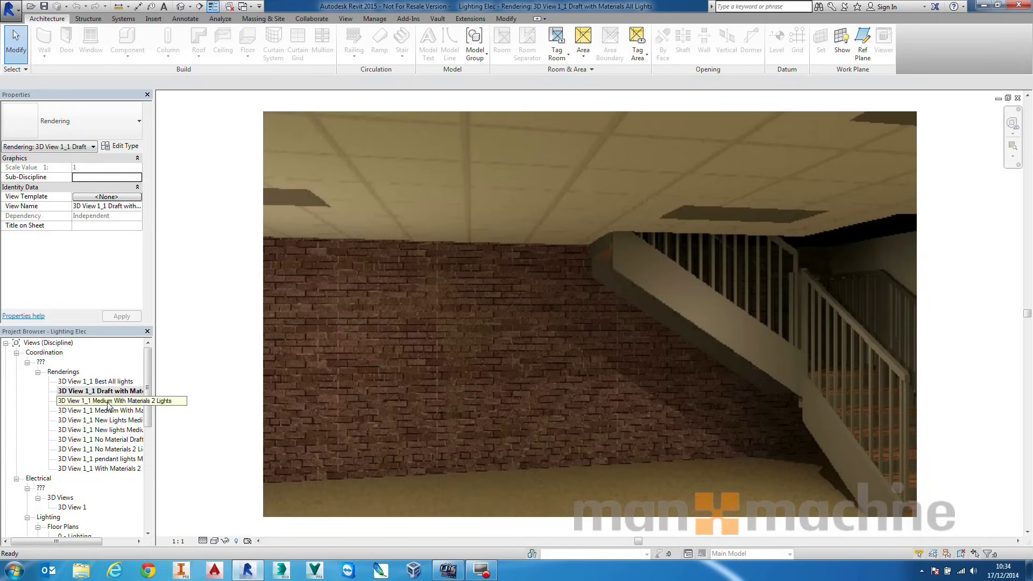
{"action": "double_click", "coordinate": [108, 401]}
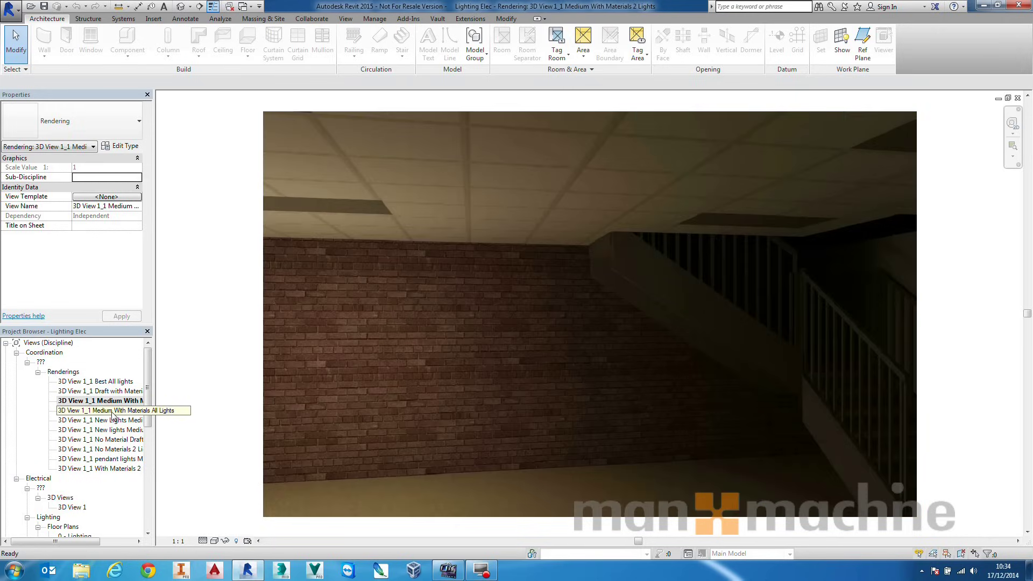
{"action": "double_click", "coordinate": [112, 411]}
{"action": "double_click", "coordinate": [110, 421]}
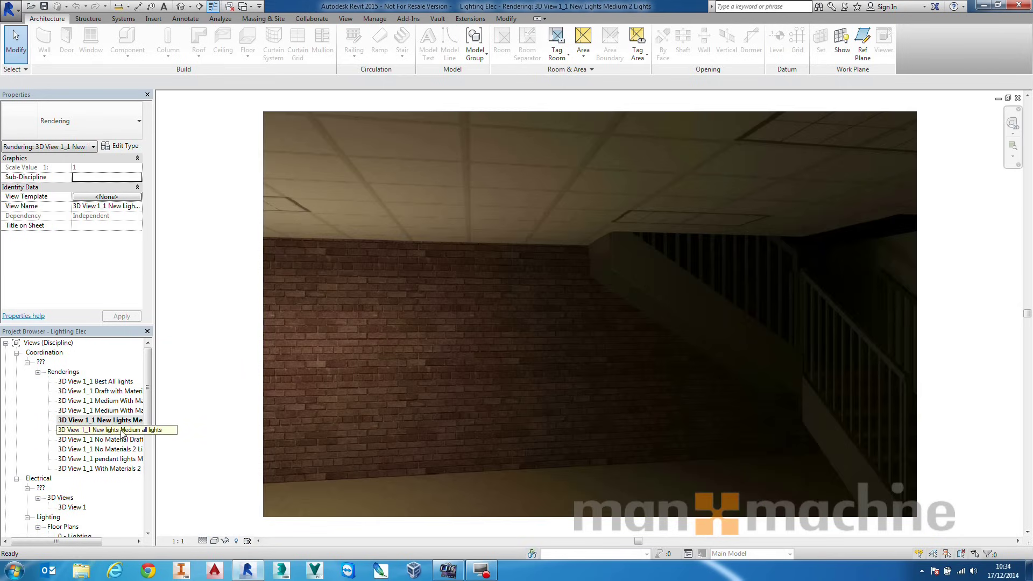
{"action": "double_click", "coordinate": [122, 429]}
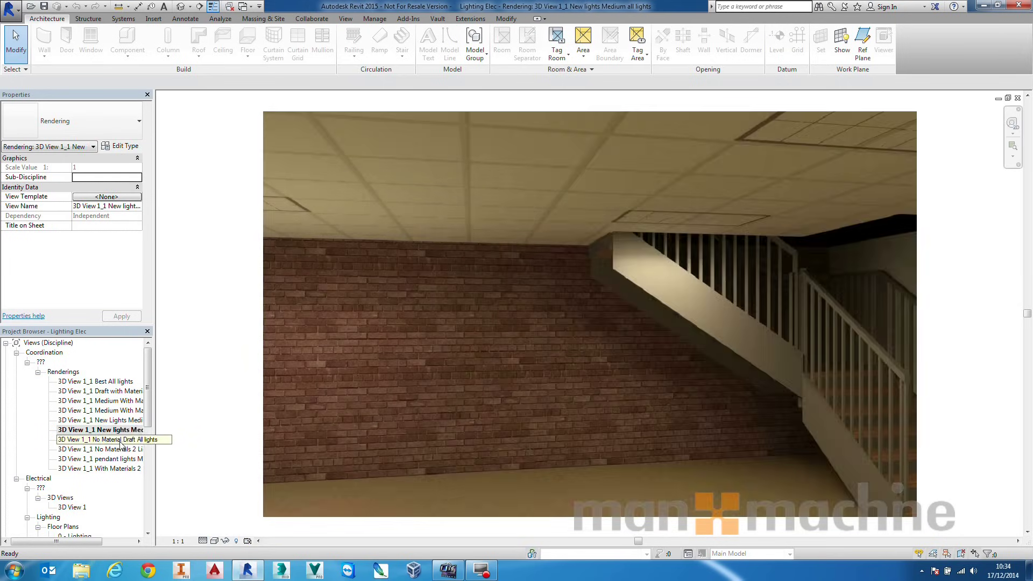
{"action": "double_click", "coordinate": [120, 440]}
{"action": "left_click", "coordinate": [122, 451]}
{"action": "double_click", "coordinate": [122, 450]}
{"action": "double_click", "coordinate": [127, 460]}
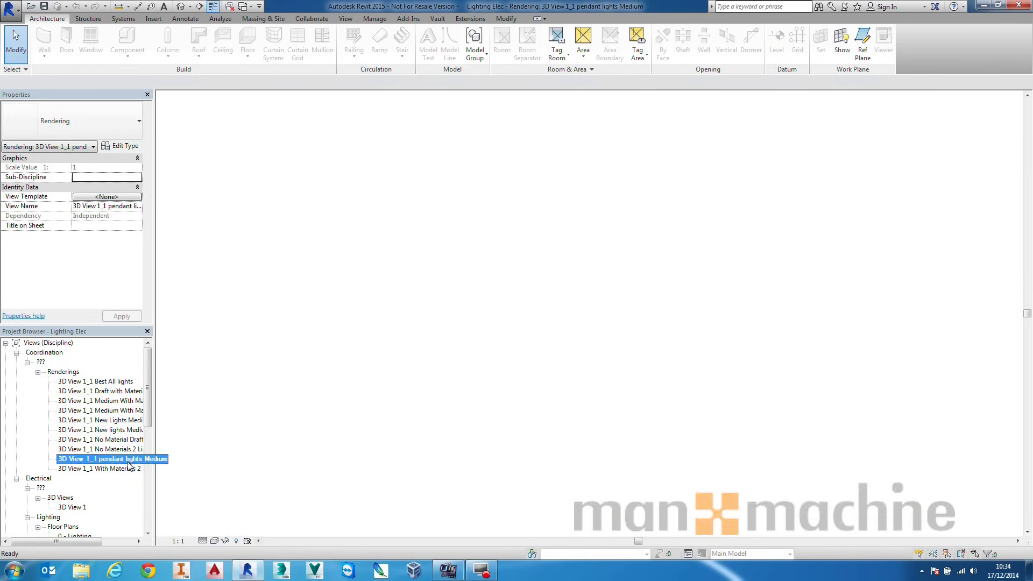
{"action": "double_click", "coordinate": [129, 469]}
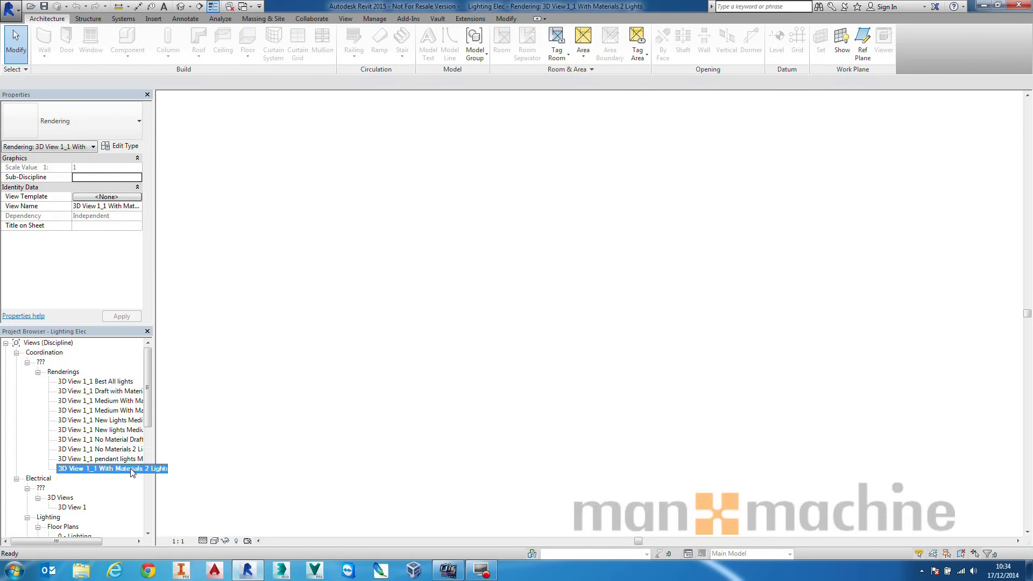
{"action": "double_click", "coordinate": [127, 381]}
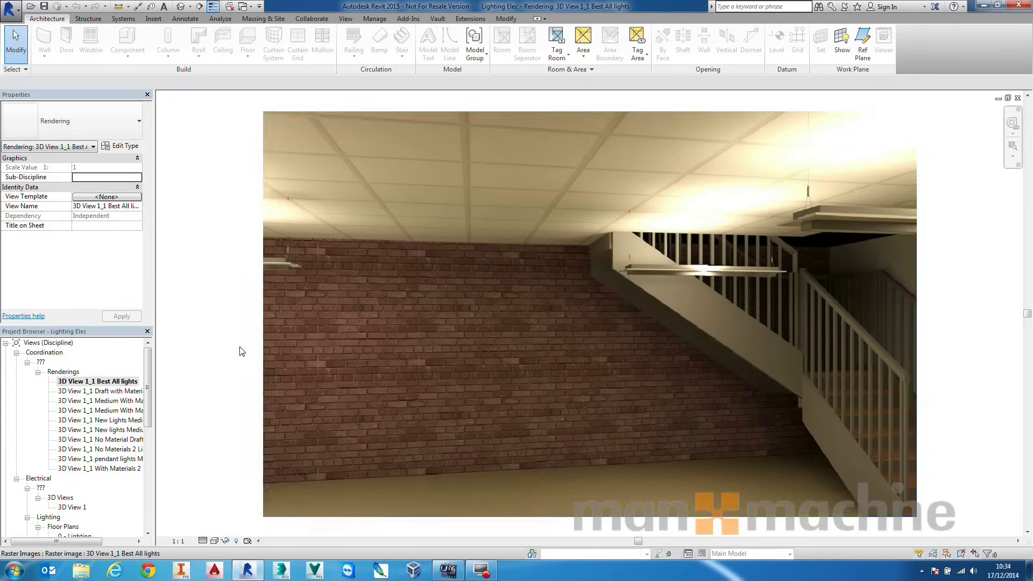
{"action": "left_click_drag", "start_coordinate": [147, 383], "coordinate": [146, 496]}
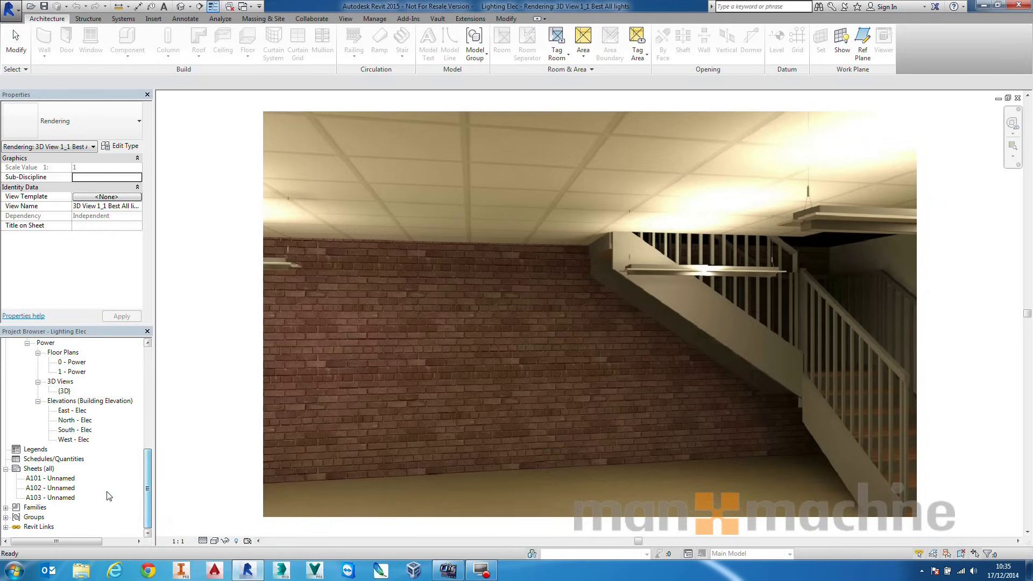
Step: Review sheets A101 and A102, then open sheet A103 with the lighting level grid
{"action": "double_click", "coordinate": [60, 479]}
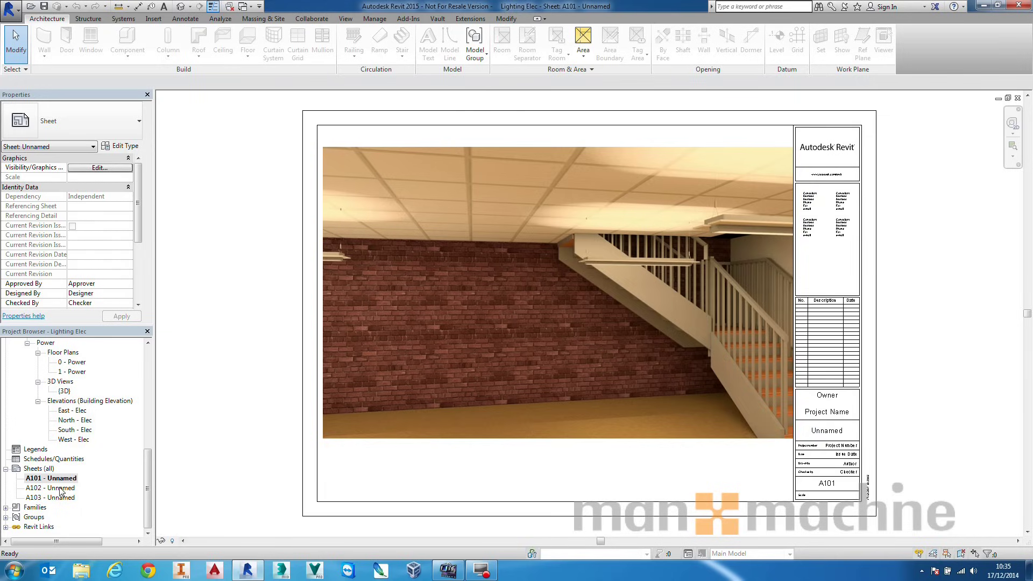
{"action": "double_click", "coordinate": [60, 488]}
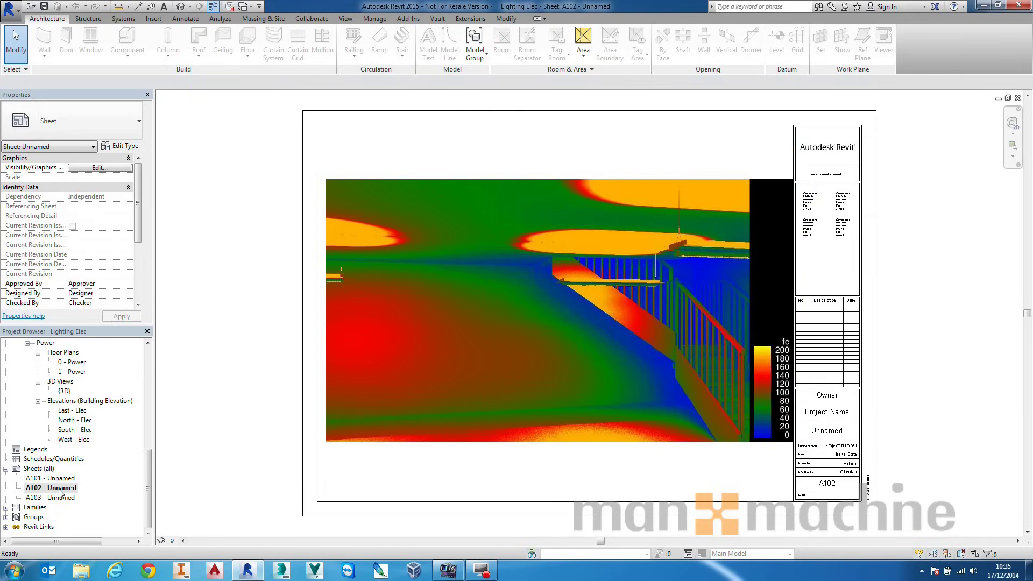
{"action": "double_click", "coordinate": [62, 478]}
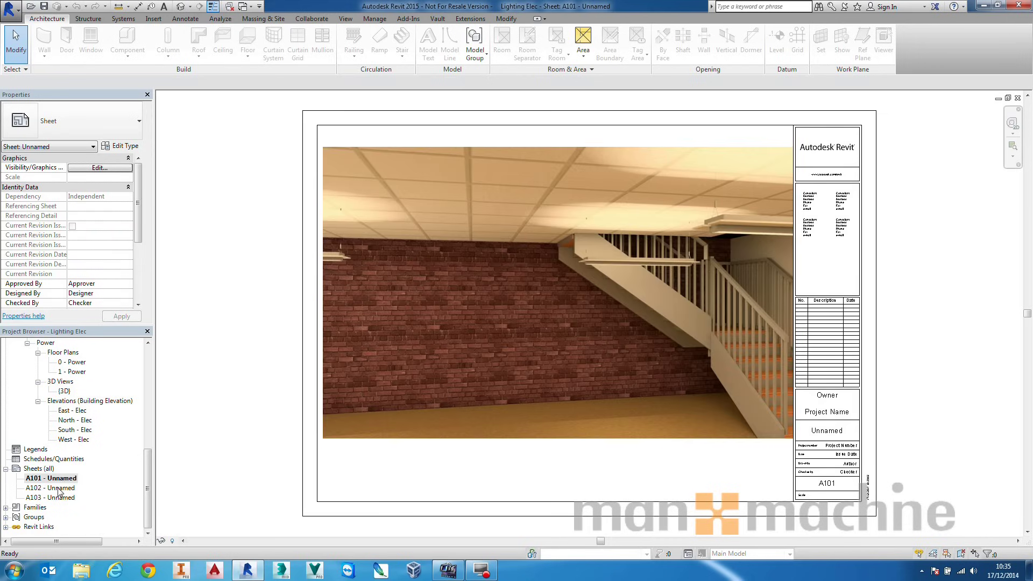
{"action": "double_click", "coordinate": [61, 489]}
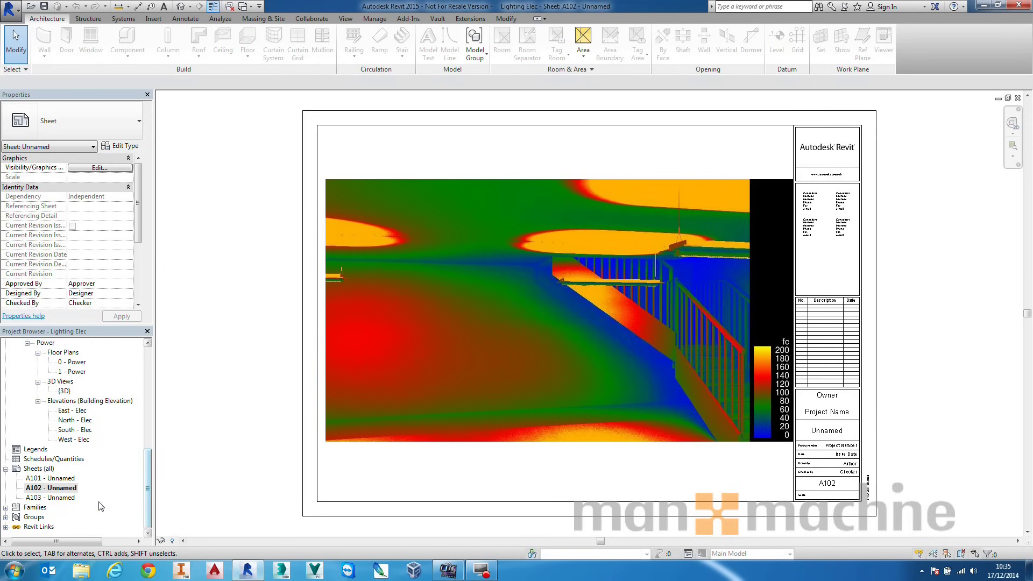
{"action": "double_click", "coordinate": [57, 498]}
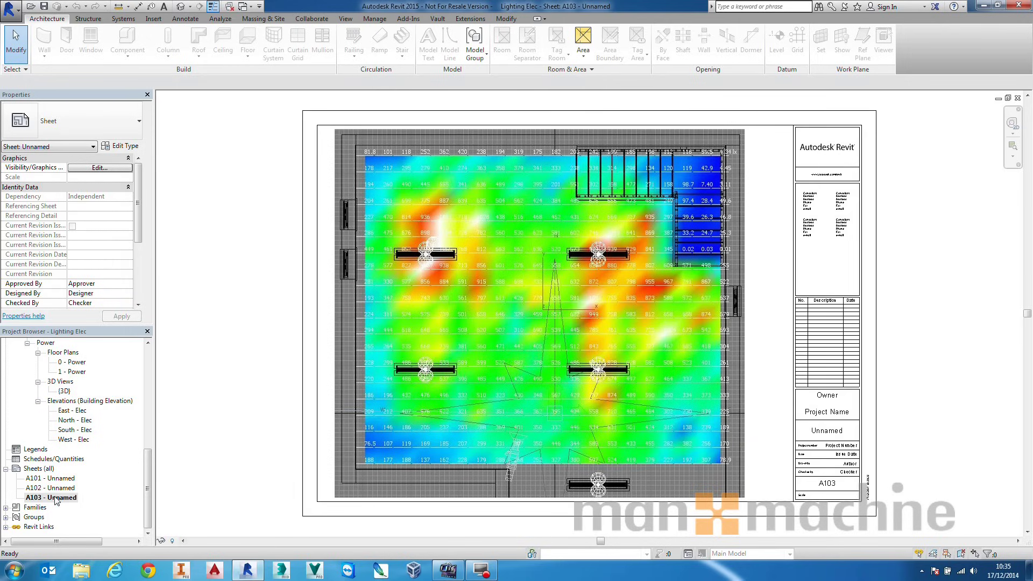
{"action": "left_click", "coordinate": [10, 9]}
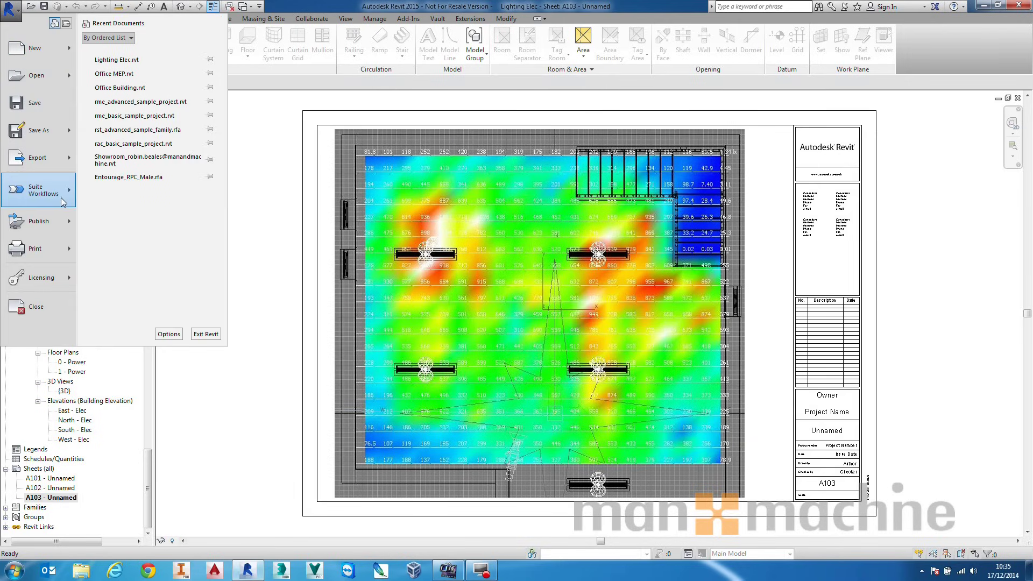
Step: Dismiss the application menu without choosing anything and close the A103 sheet view
{"action": "mouse_move", "coordinate": [66, 200]}
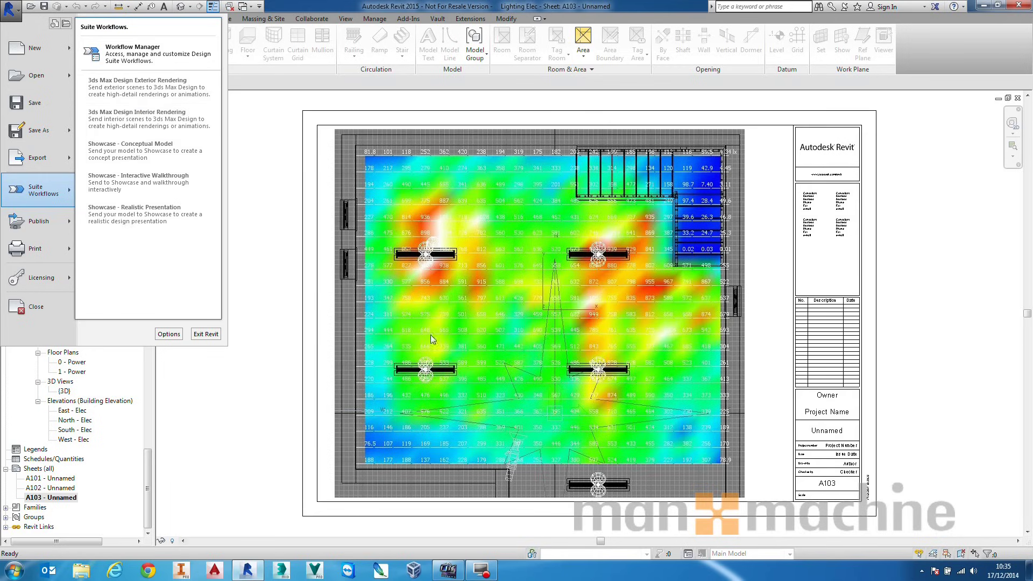
{"action": "left_click", "coordinate": [402, 302]}
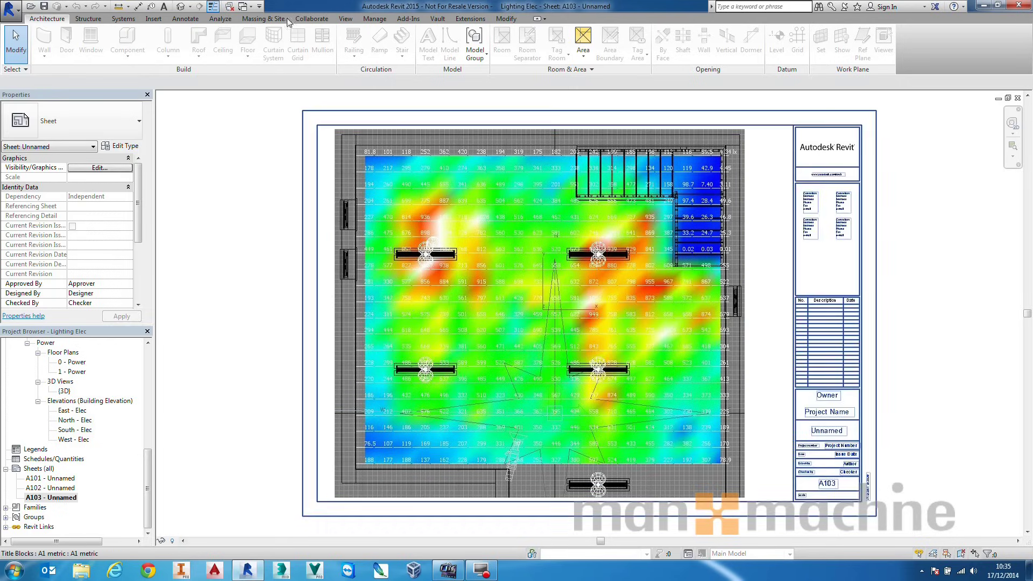
{"action": "left_click", "coordinate": [1017, 97]}
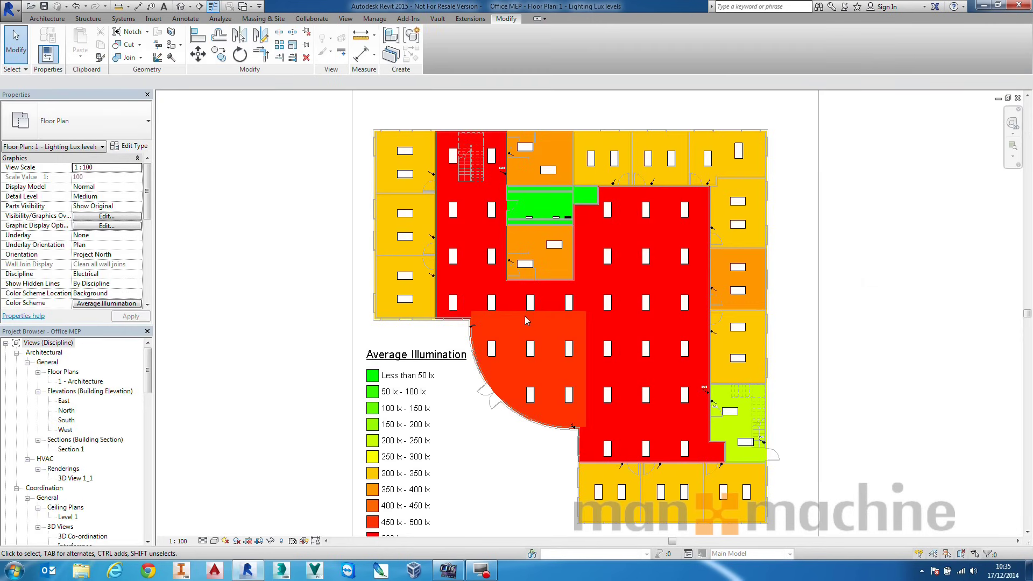
Step: Open the 1 - Lighting floor plan and select the Office 113 light fixture
{"action": "left_click_drag", "start_coordinate": [149, 382], "coordinate": [150, 437]}
{"action": "double_click", "coordinate": [76, 371]}
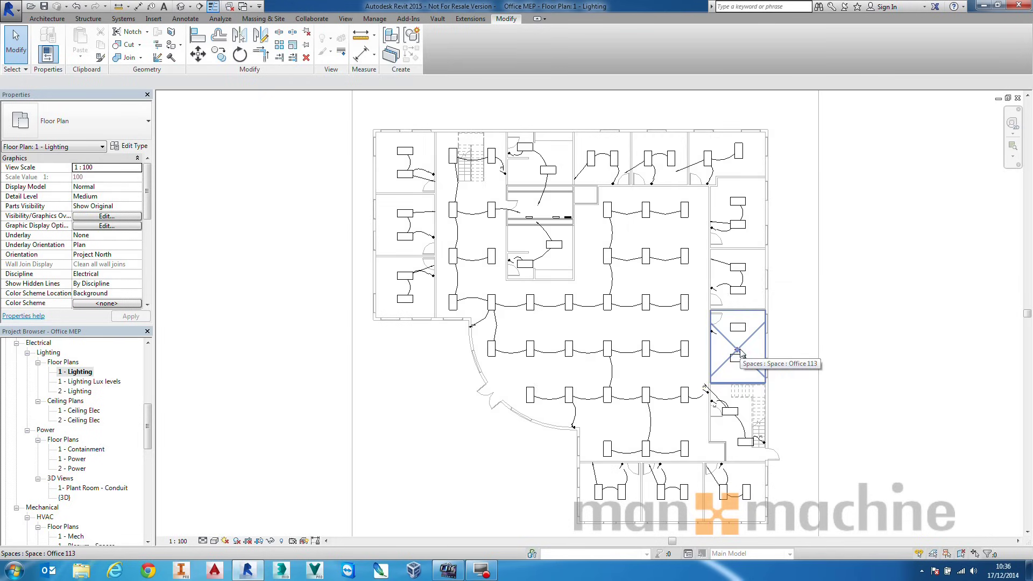
{"action": "scroll", "coordinate": [738, 351], "scroll_direction": "up", "scroll_amount": 4}
{"action": "middle_click_drag", "start_coordinate": [765, 325], "coordinate": [725, 386]}
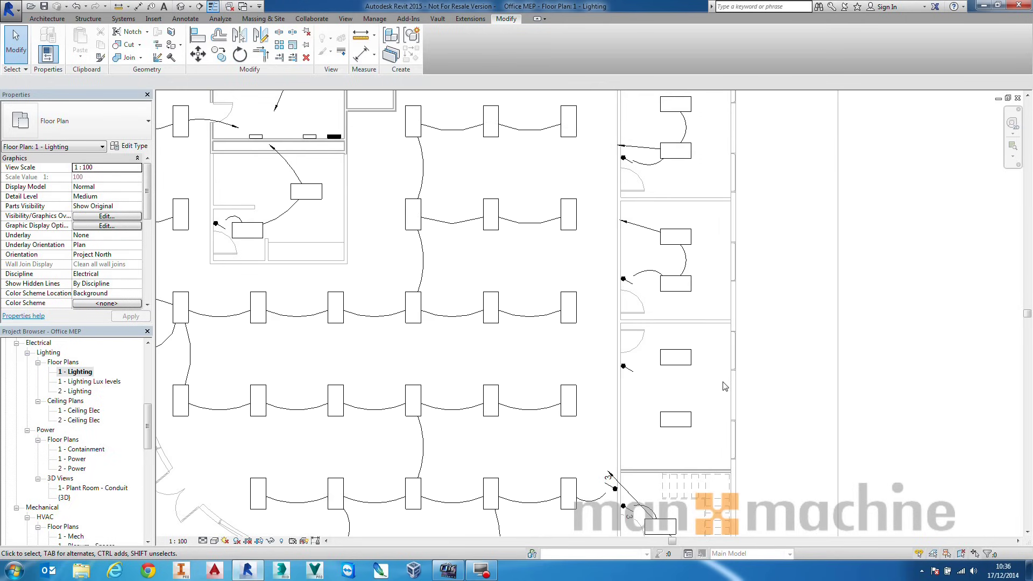
{"action": "left_click", "coordinate": [691, 357]}
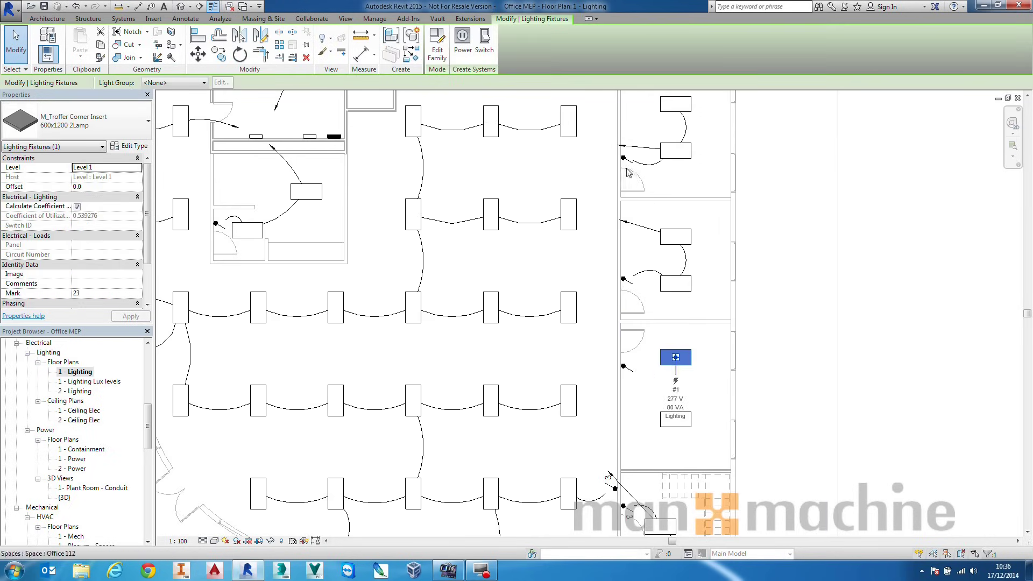
Step: Create a power circuit on panel MDP holding both Office 113 fixtures and the switch
{"action": "left_click", "coordinate": [461, 40]}
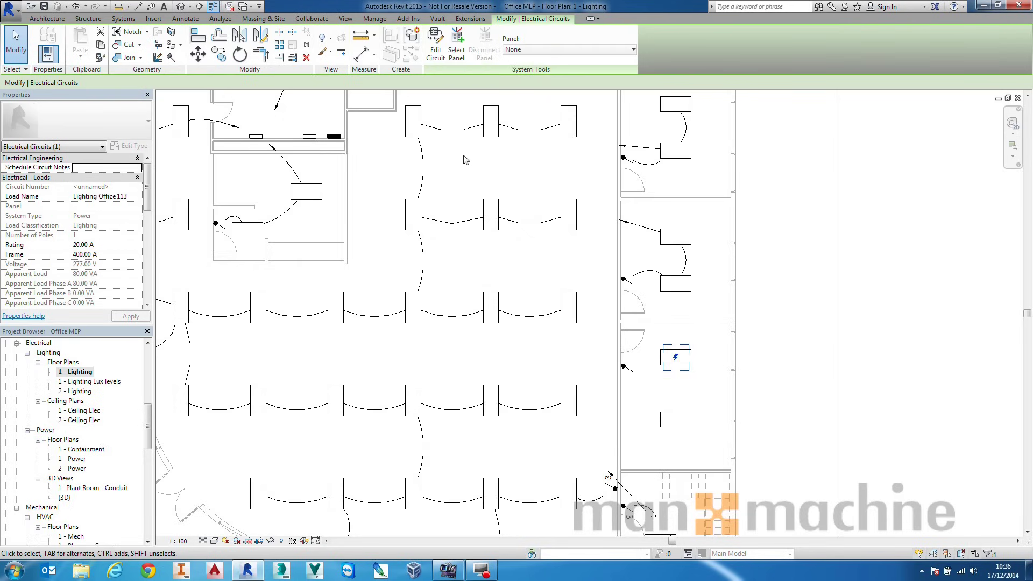
{"action": "left_click", "coordinate": [456, 44]}
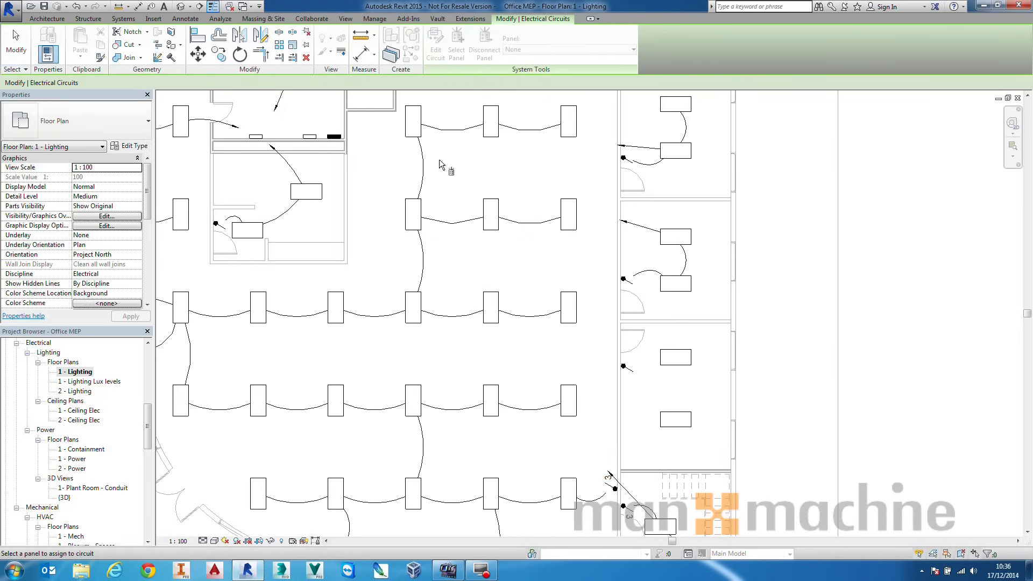
{"action": "left_click", "coordinate": [257, 136]}
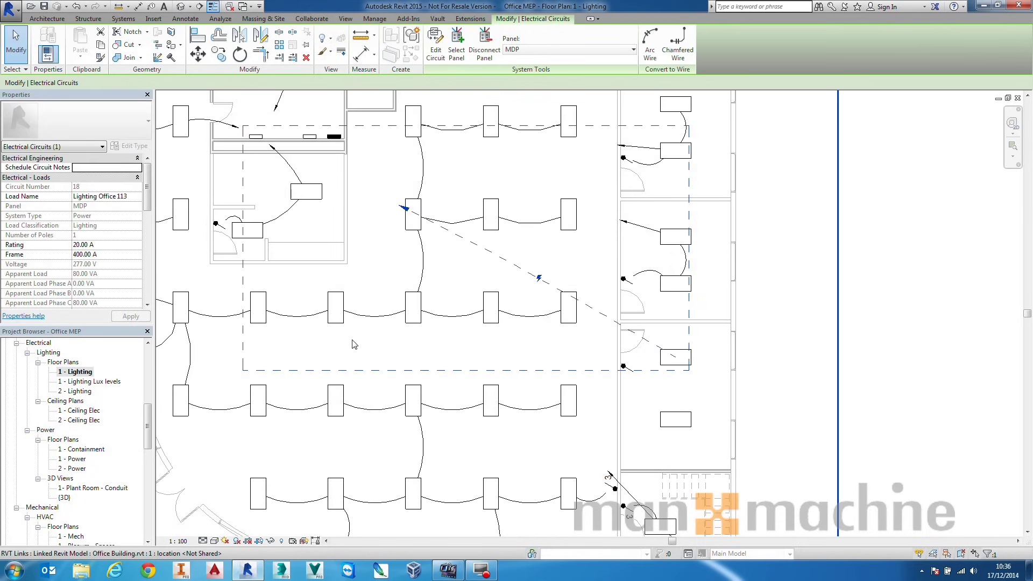
{"action": "left_click", "coordinate": [436, 44]}
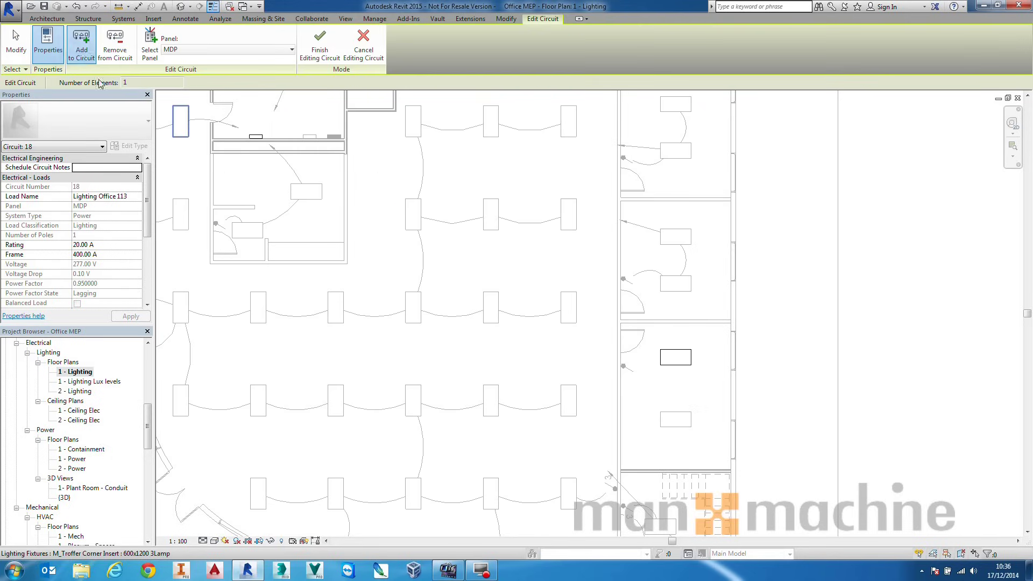
{"action": "left_click", "coordinate": [676, 419]}
{"action": "left_click", "coordinate": [623, 367]}
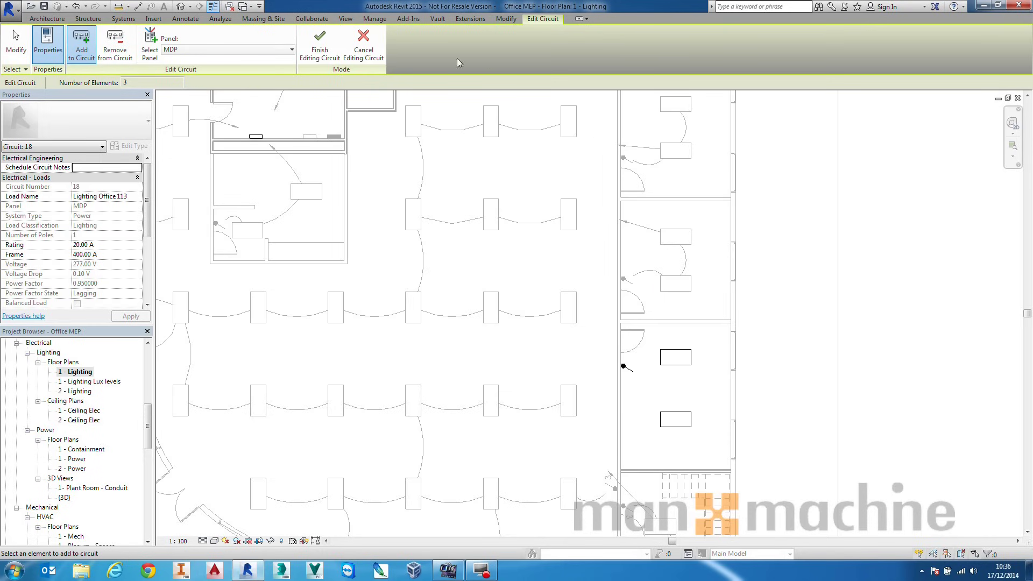
{"action": "left_click", "coordinate": [320, 46]}
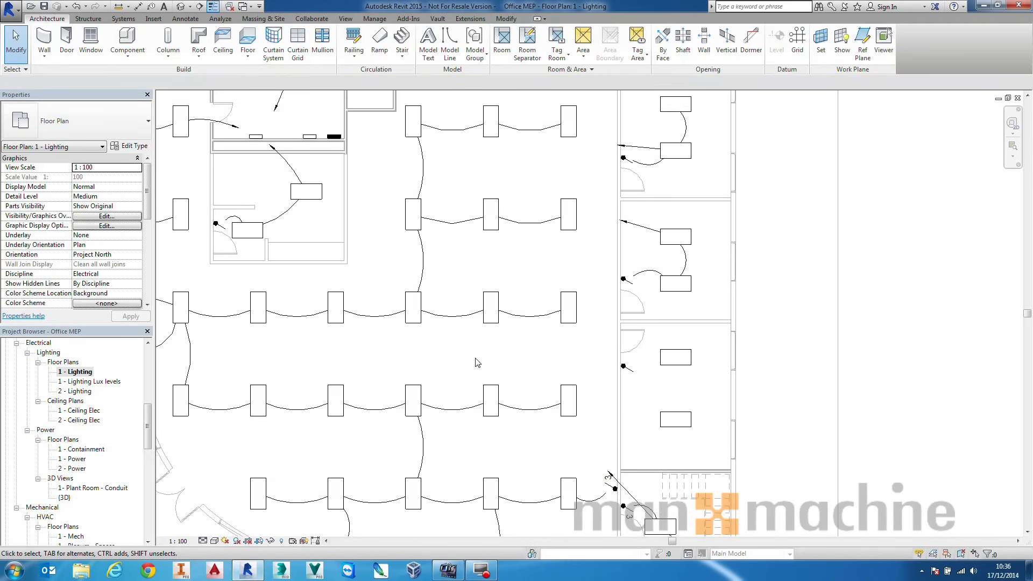
Step: Generate arc wiring for the Office 113 lighting circuit 18
{"action": "key", "text": "Tab"}
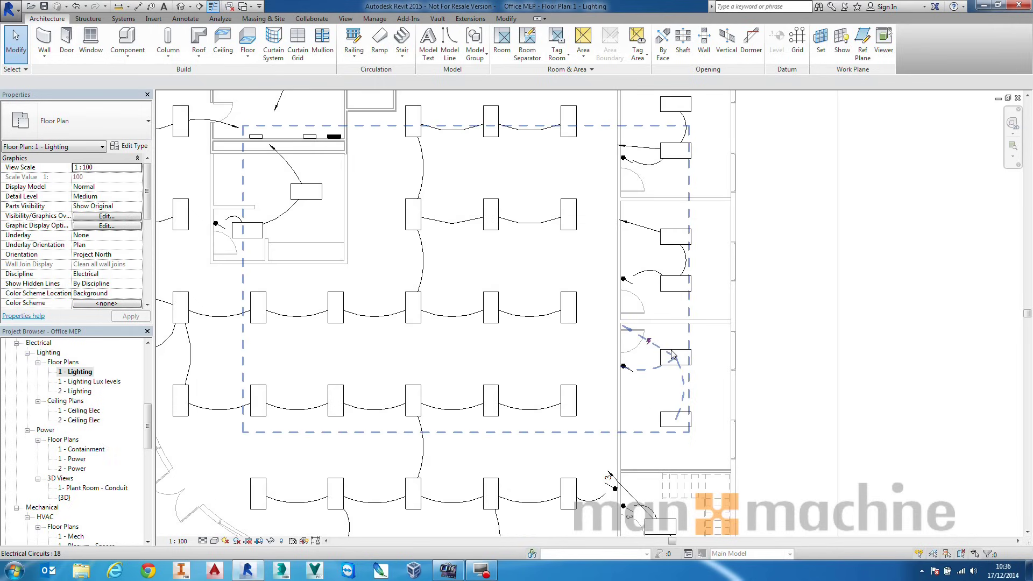
{"action": "left_click", "coordinate": [673, 356]}
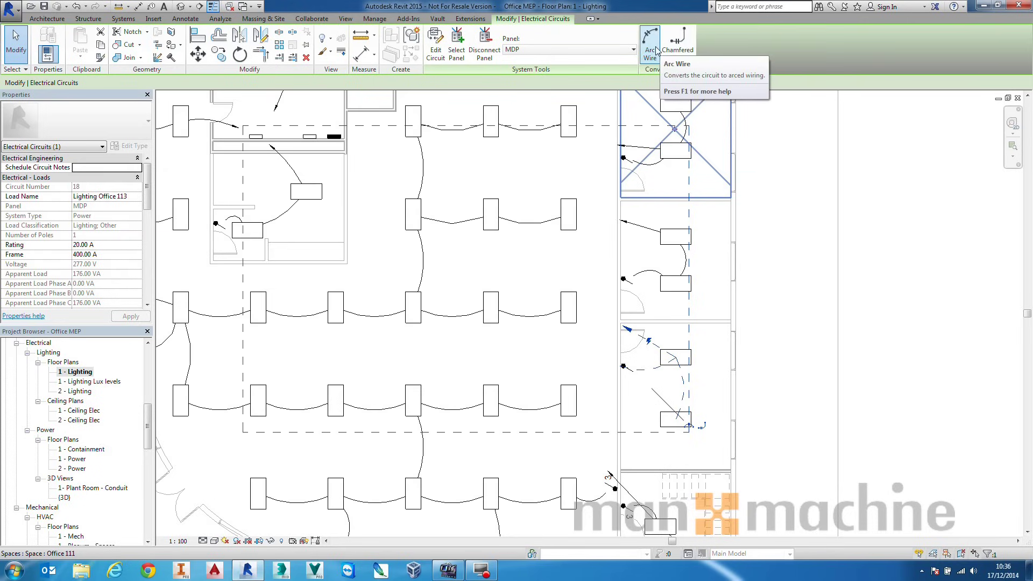
{"action": "left_click", "coordinate": [676, 45]}
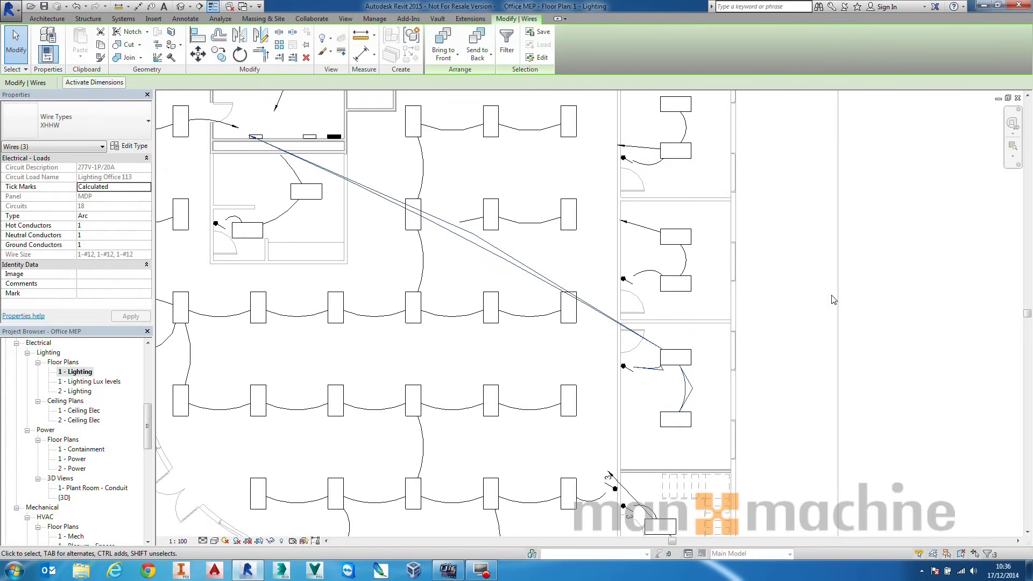
{"action": "left_click", "coordinate": [814, 297]}
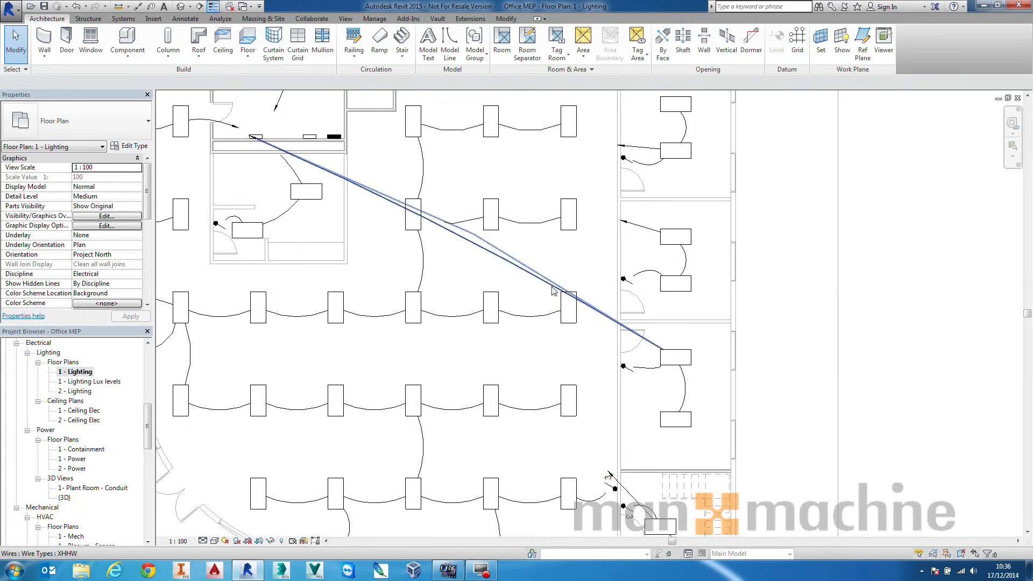
Step: Set the right-hand fixture wire to zero hot conductors and reshape it into a straighter path
{"action": "left_click", "coordinate": [385, 205]}
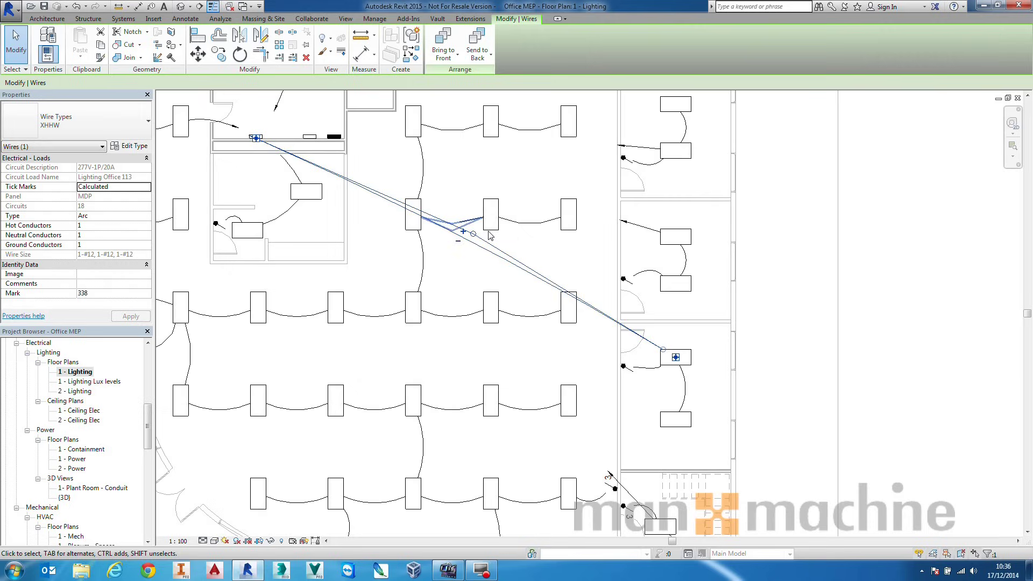
{"action": "left_click", "coordinate": [458, 241]}
{"action": "left_click_drag", "start_coordinate": [473, 235], "coordinate": [602, 320]}
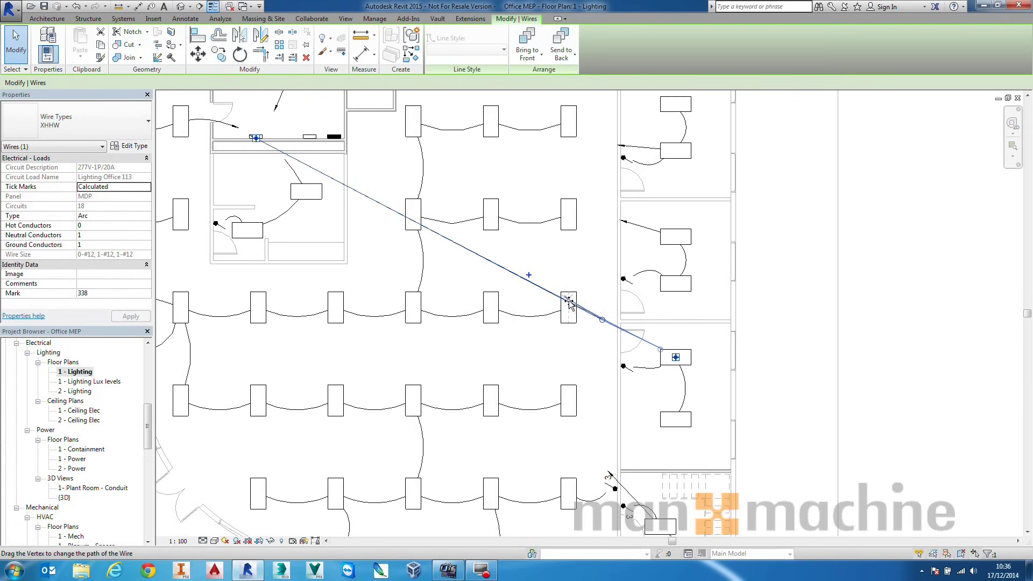
{"action": "left_click", "coordinate": [600, 277]}
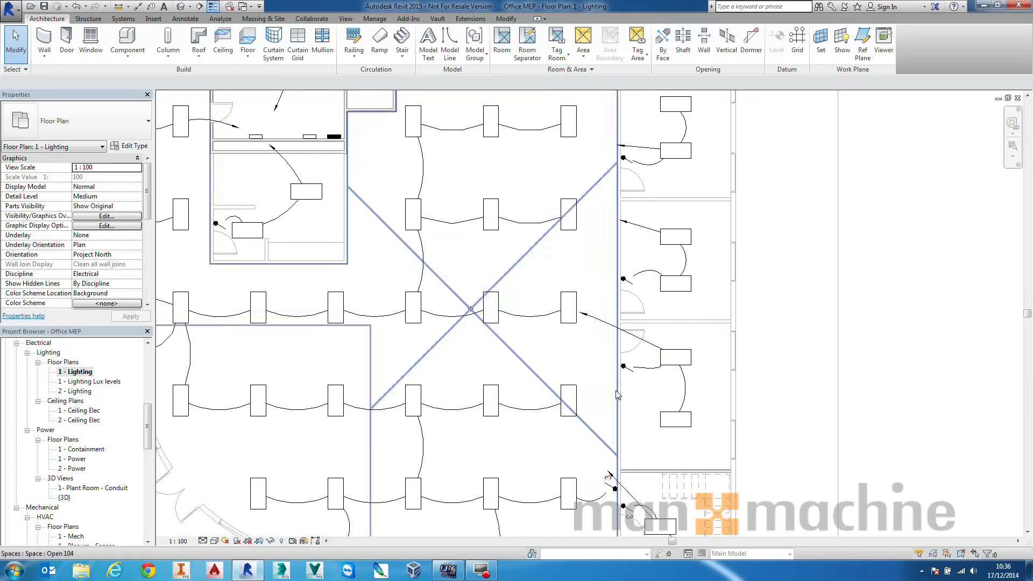
{"action": "left_click", "coordinate": [589, 314]}
{"action": "left_click", "coordinate": [655, 283]}
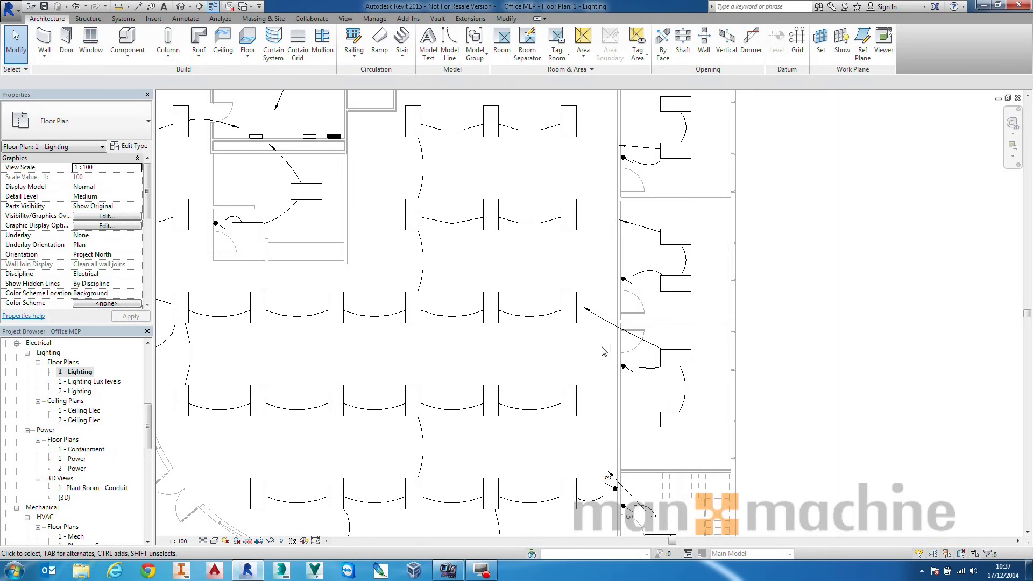
{"action": "key", "text": "z"}
{"action": "key", "text": "f"}
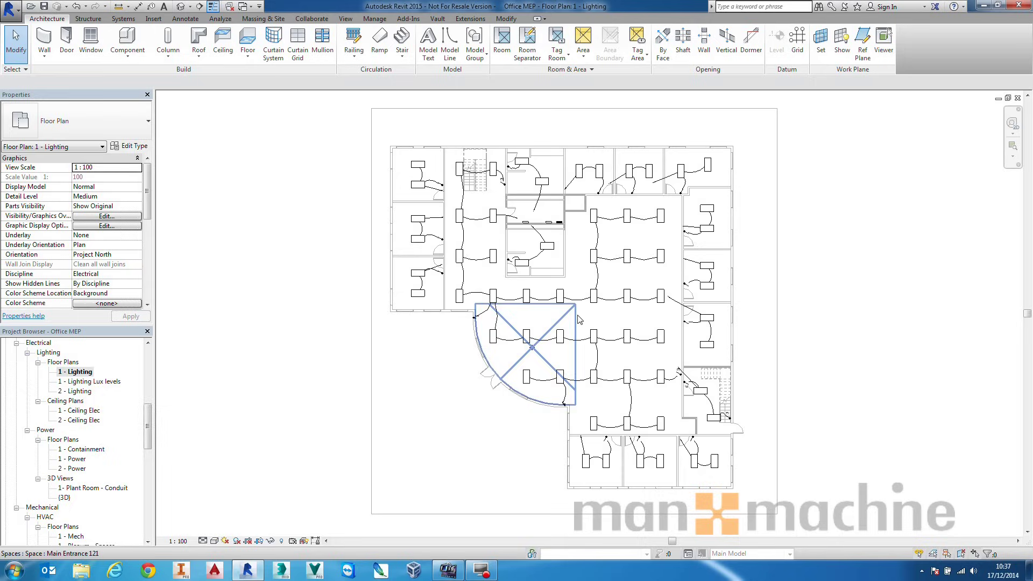
Step: Open the 1 - Architecture floor plan showing the whole building at 1:50
{"action": "left_click_drag", "start_coordinate": [152, 429], "coordinate": [154, 380]}
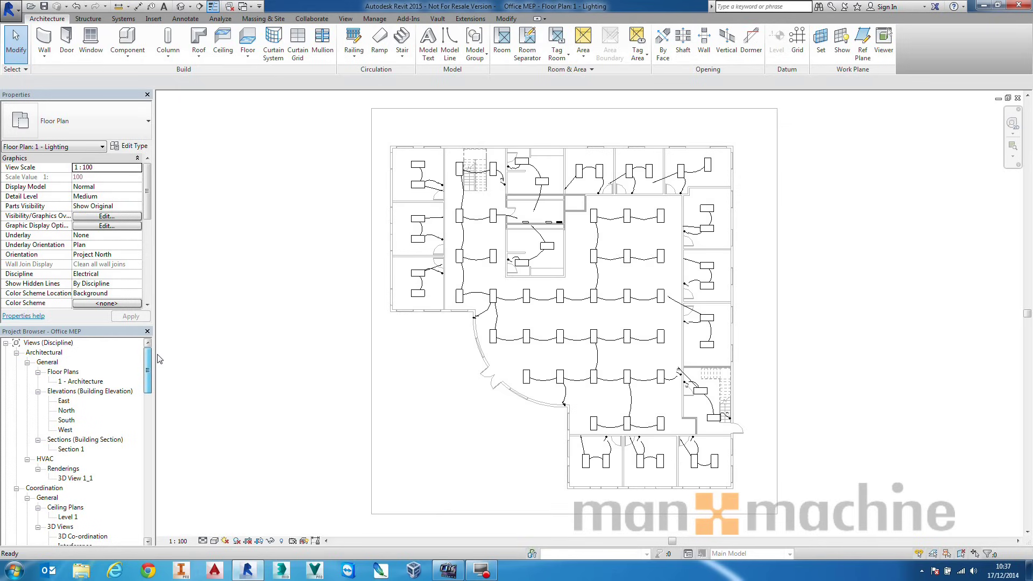
{"action": "double_click", "coordinate": [81, 381]}
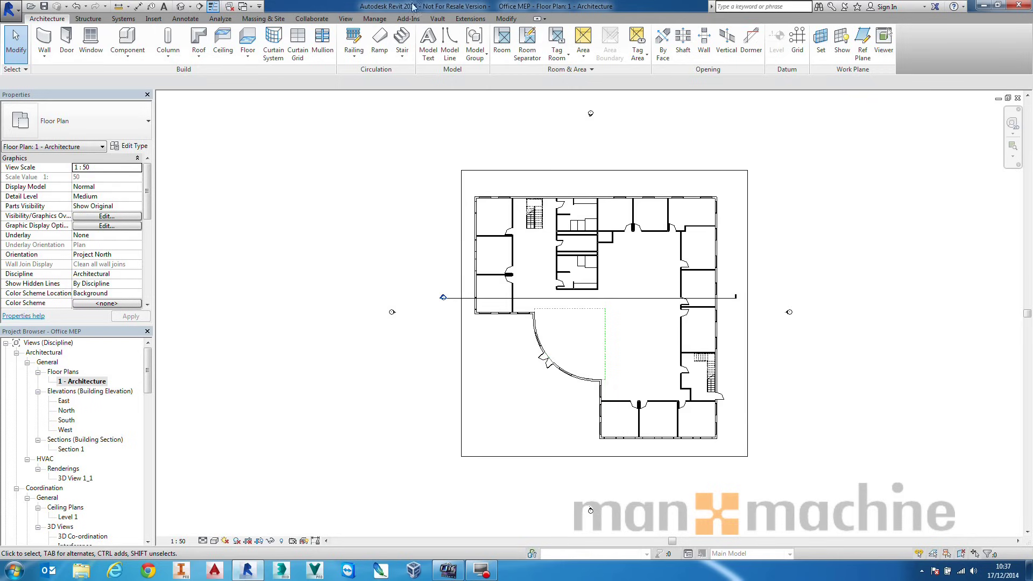
Step: Start a walkthrough and place key frames along the corridor into the northeast room
{"action": "left_click", "coordinate": [345, 20]}
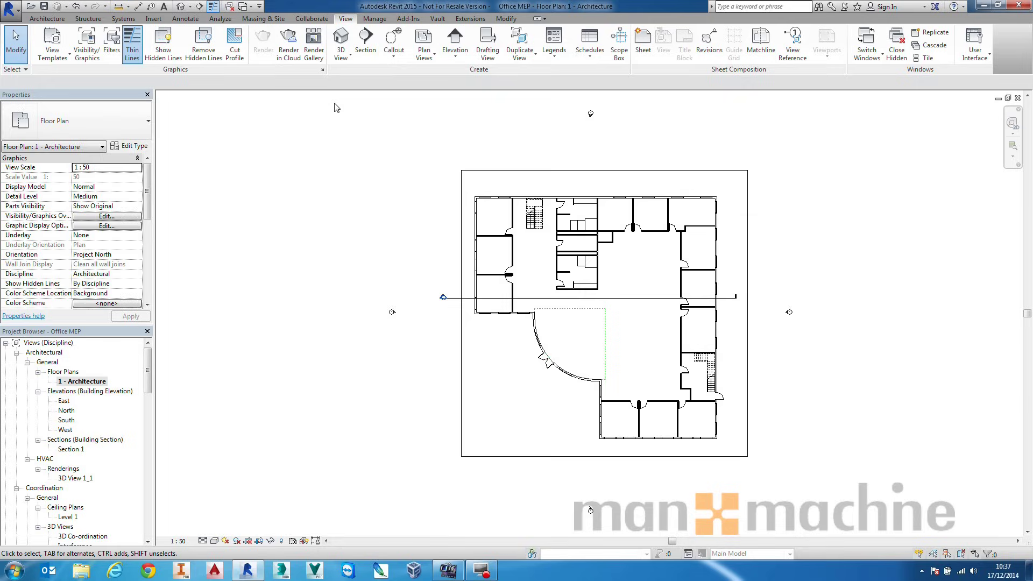
{"action": "left_click", "coordinate": [342, 57]}
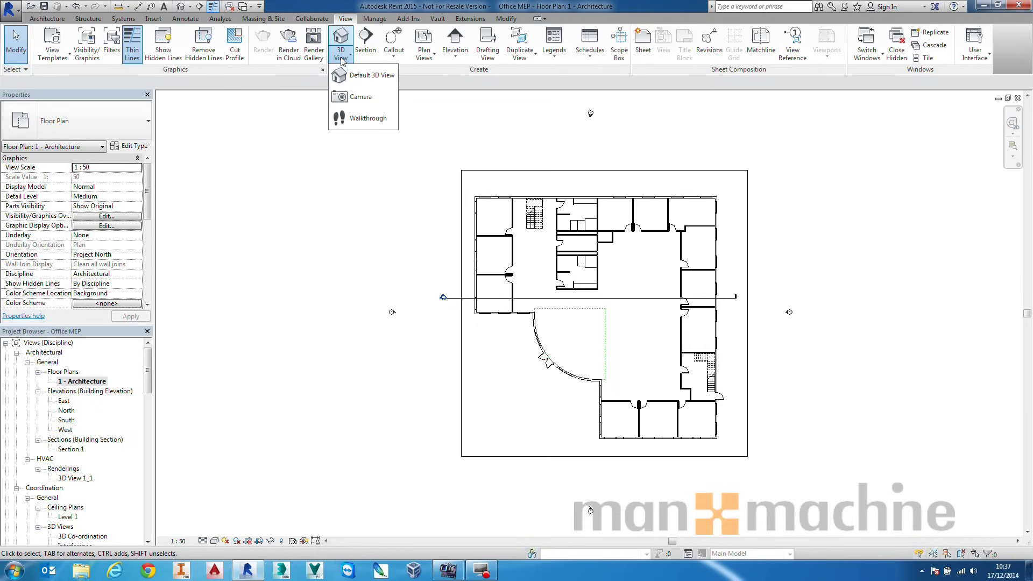
{"action": "left_click", "coordinate": [363, 121]}
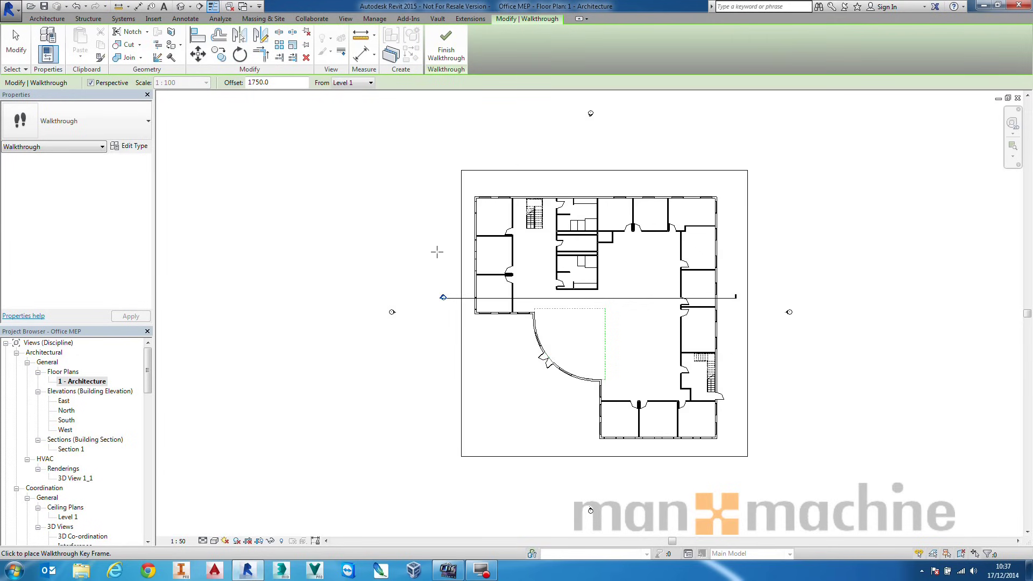
{"action": "left_click", "coordinate": [534, 244]}
{"action": "left_click", "coordinate": [573, 304]}
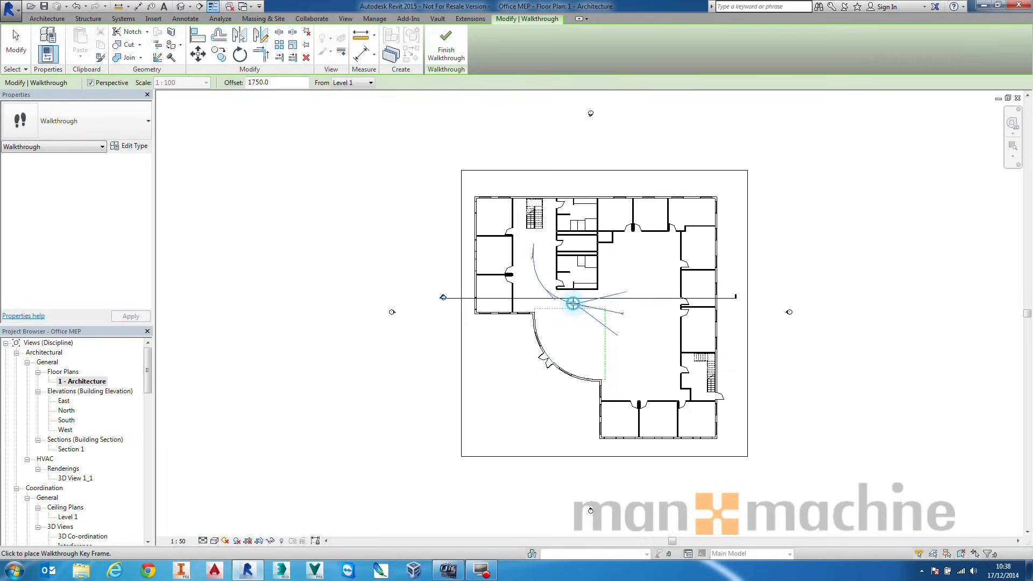
{"action": "left_click", "coordinate": [613, 293]}
{"action": "left_click", "coordinate": [630, 269]}
{"action": "left_click", "coordinate": [652, 251]}
{"action": "left_click", "coordinate": [691, 263]}
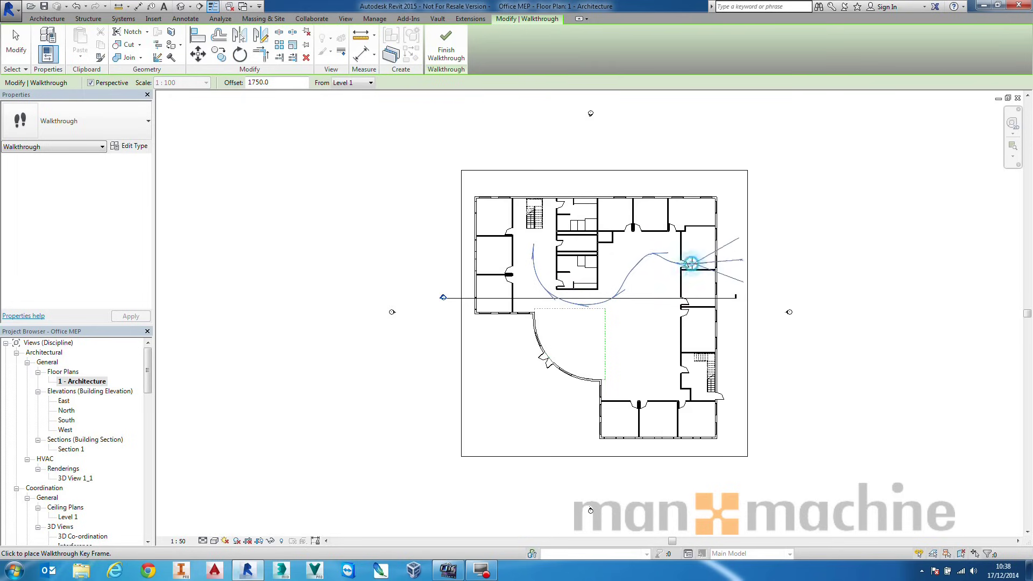
{"action": "left_click", "coordinate": [698, 233]}
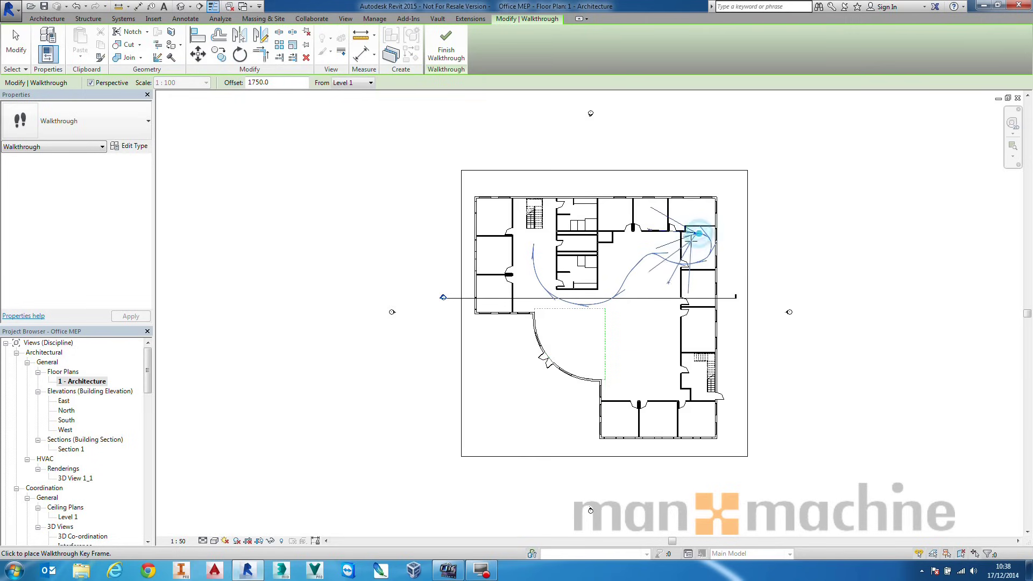
Step: Route the walkthrough path back down to the curved lobby and finish Walkthrough 1
{"action": "left_click", "coordinate": [683, 264]}
{"action": "left_click", "coordinate": [657, 322]}
{"action": "left_click", "coordinate": [649, 357]}
{"action": "left_click", "coordinate": [622, 369]}
{"action": "left_click", "coordinate": [602, 368]}
{"action": "left_click", "coordinate": [581, 350]}
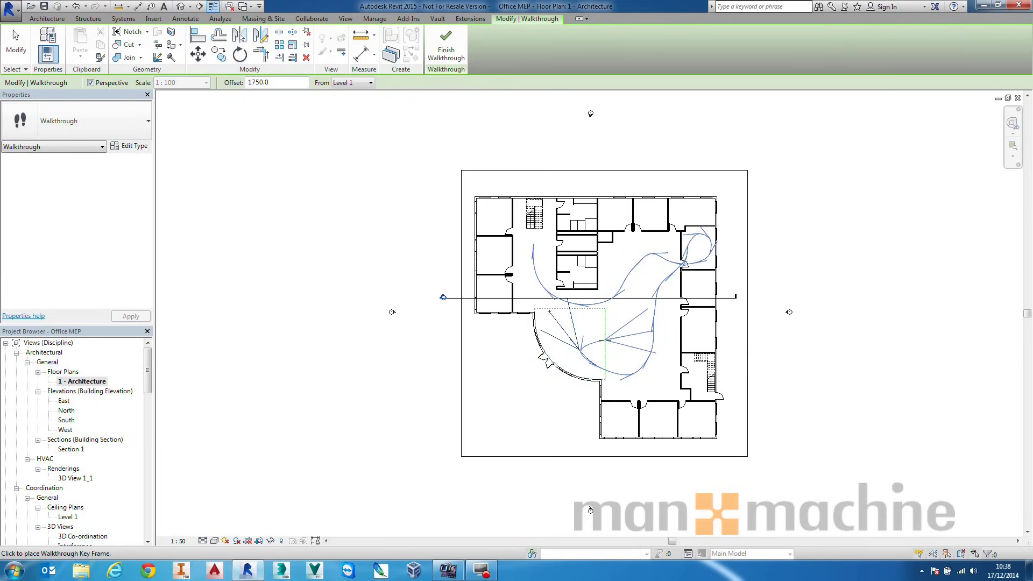
{"action": "right_click", "coordinate": [605, 339]}
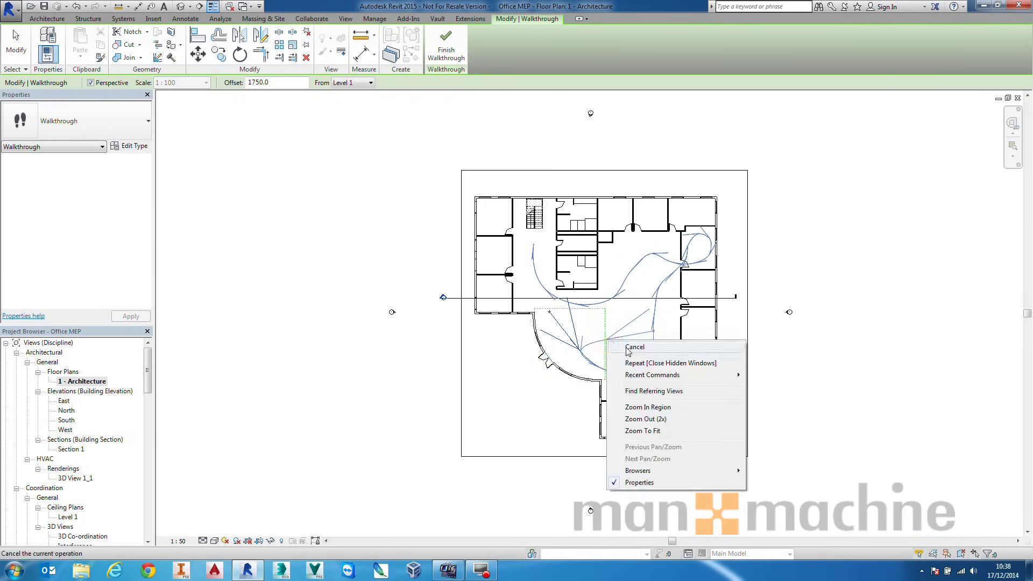
{"action": "left_click", "coordinate": [621, 342]}
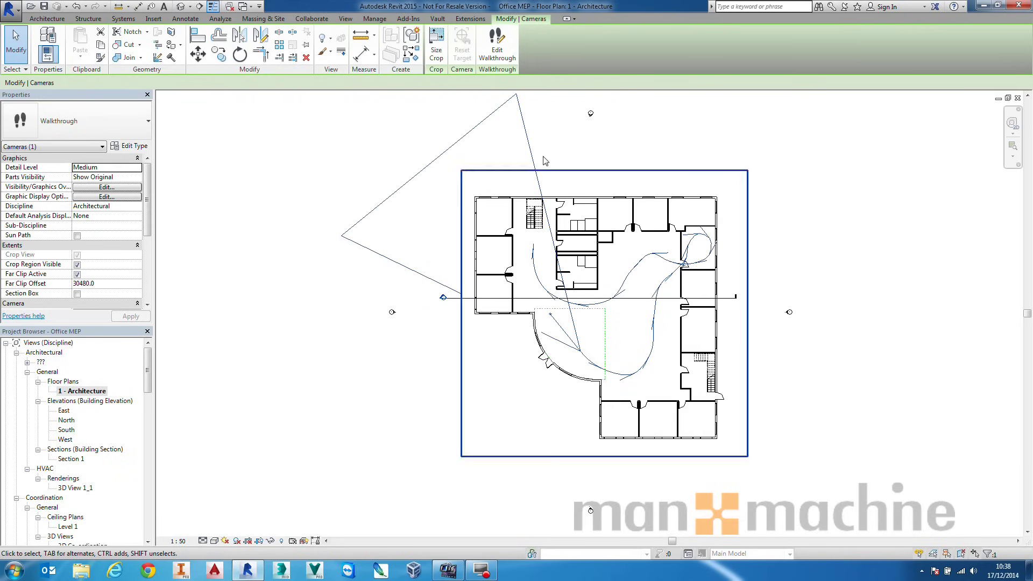
{"action": "left_click", "coordinate": [524, 119]}
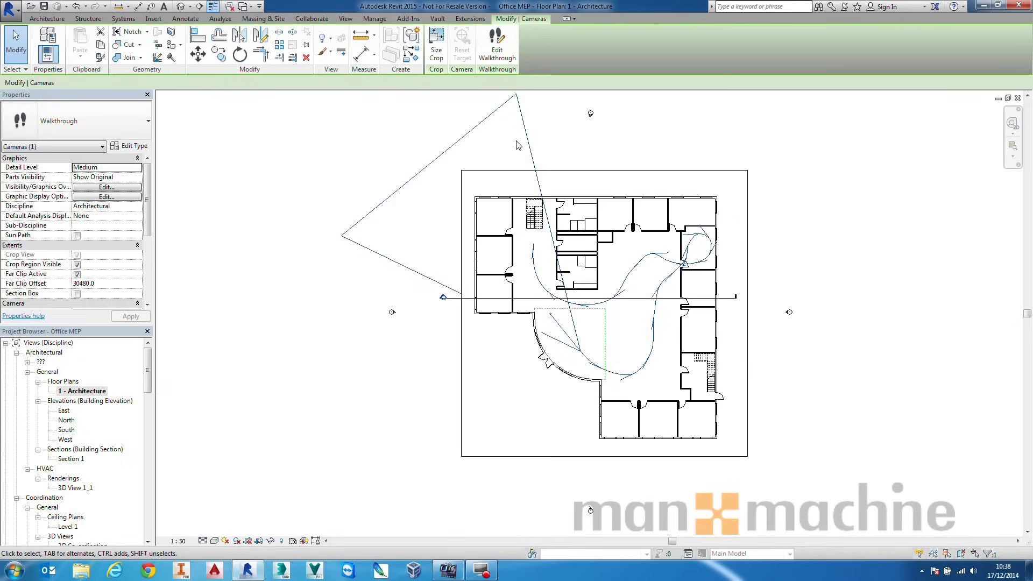
{"action": "key", "text": "Escape"}
{"action": "left_click_drag", "start_coordinate": [148, 371], "coordinate": [146, 347]}
Step: Switch the Project Browser organisation to 'all' and open Walkthrough 1 under Walkthroughs
{"action": "left_click", "coordinate": [46, 347]}
{"action": "right_click", "coordinate": [46, 347]}
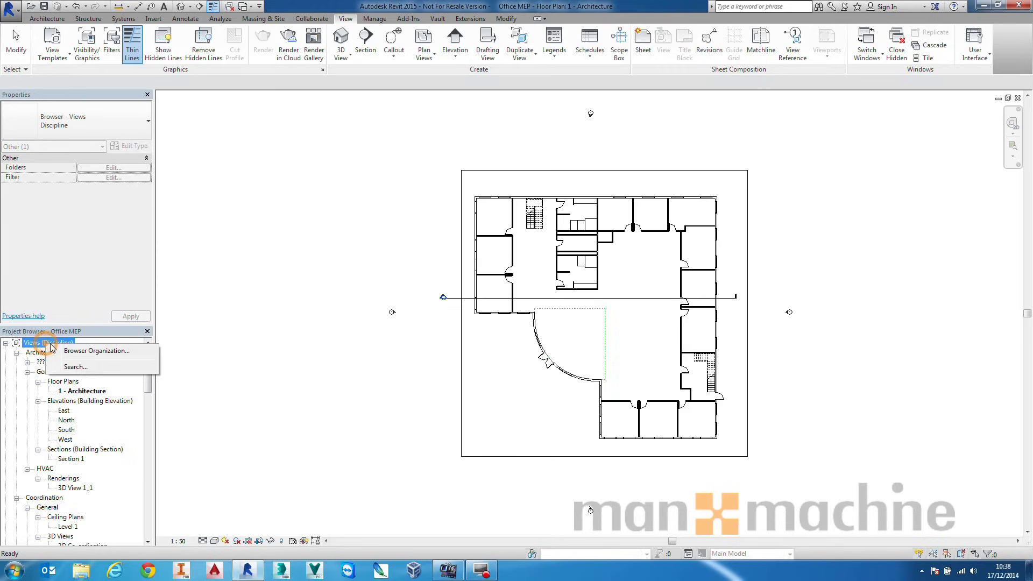
{"action": "left_click", "coordinate": [75, 353]}
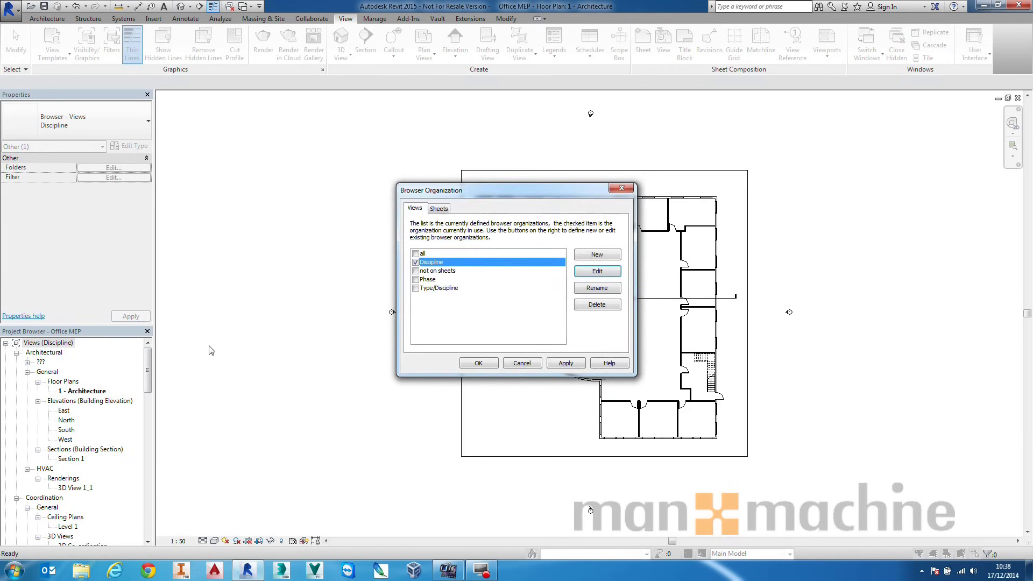
{"action": "left_click", "coordinate": [415, 254]}
{"action": "left_click", "coordinate": [478, 363]}
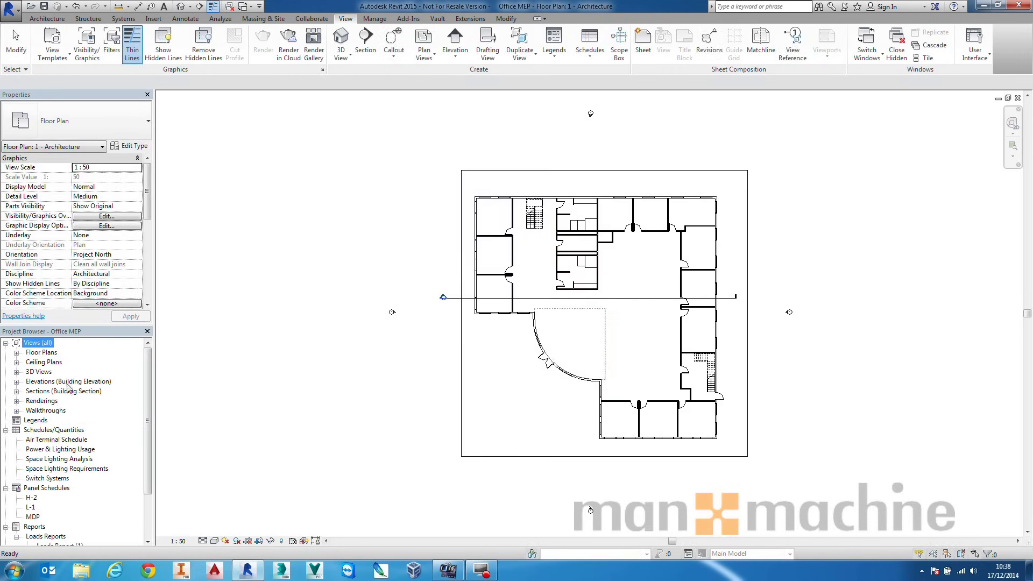
{"action": "left_click", "coordinate": [17, 411]}
{"action": "double_click", "coordinate": [57, 420]}
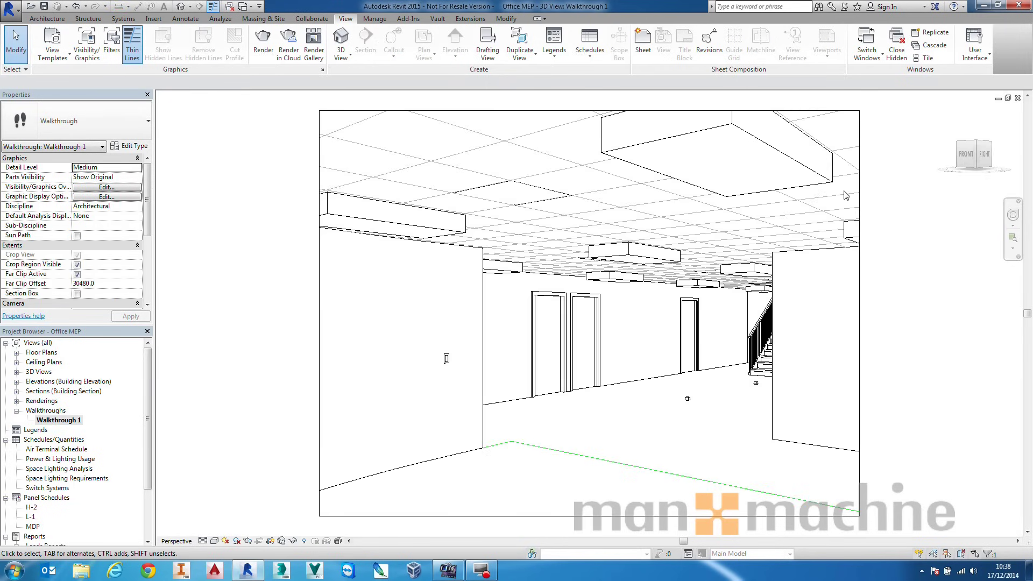
Step: Set Walkthrough 1 to Shaded and jump its walkthrough to frame 1
{"action": "left_click", "coordinate": [203, 541]}
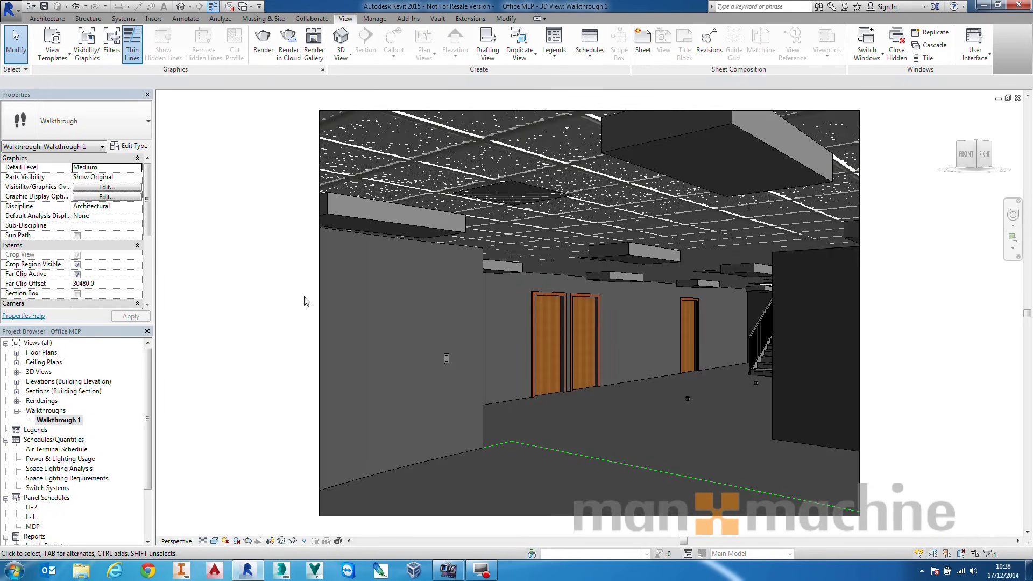
{"action": "left_click", "coordinate": [321, 167]}
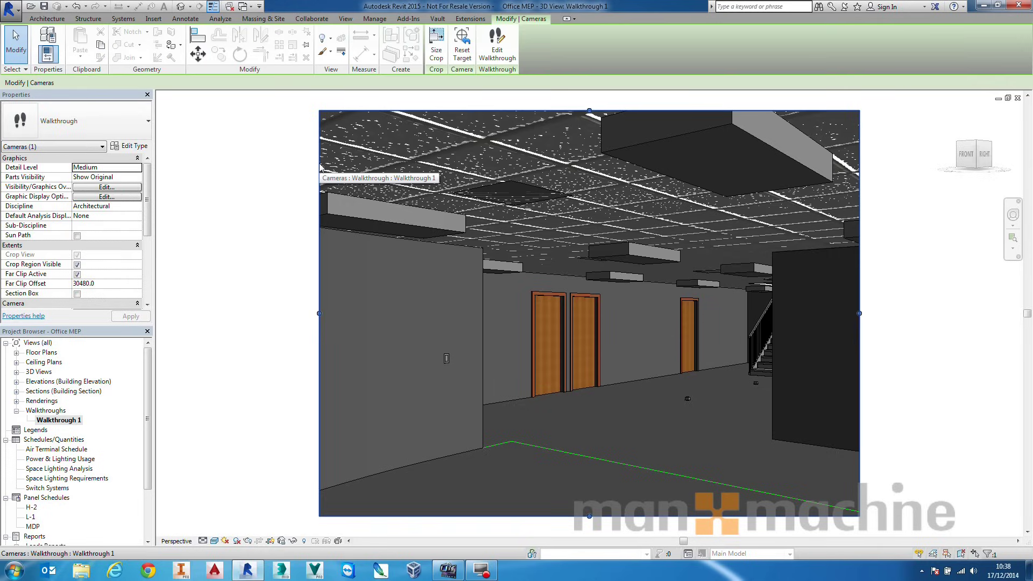
{"action": "left_click", "coordinate": [497, 46]}
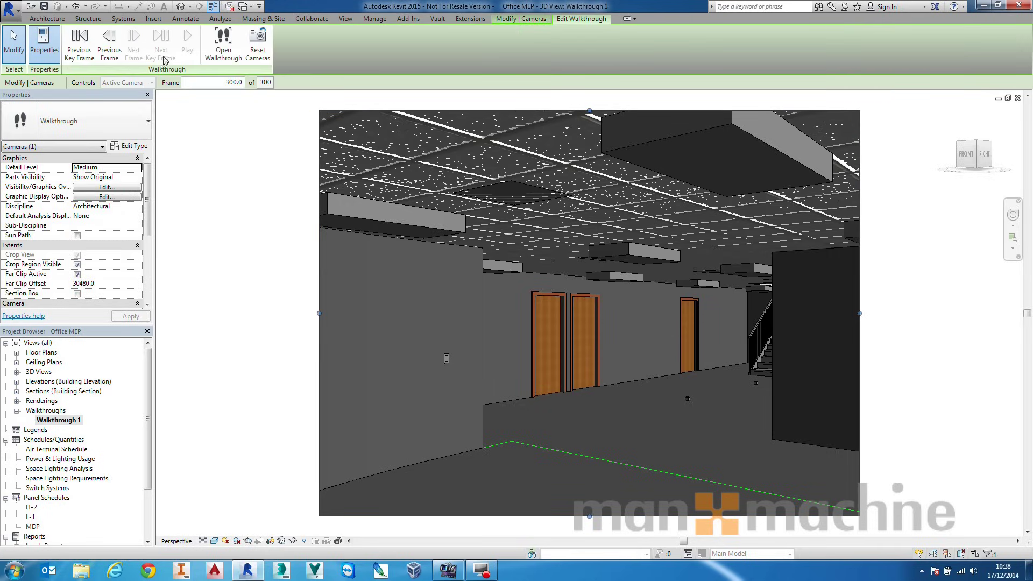
{"action": "left_click", "coordinate": [212, 83]}
{"action": "type", "text": "1"}
{"action": "key", "text": "Return"}
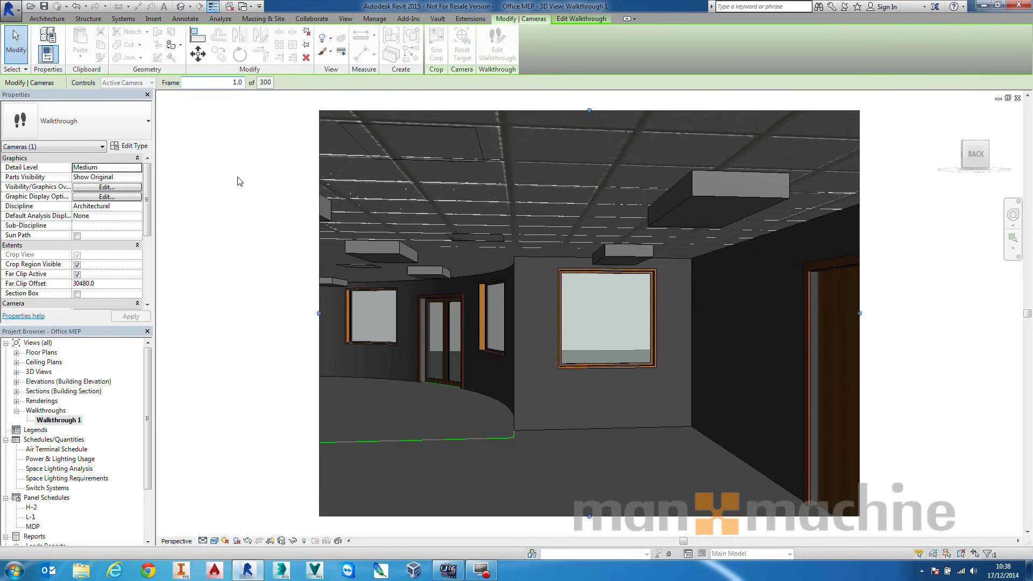
Step: Play the walkthrough animation from frame 1, then close the walkthrough view
{"action": "left_click", "coordinate": [583, 19]}
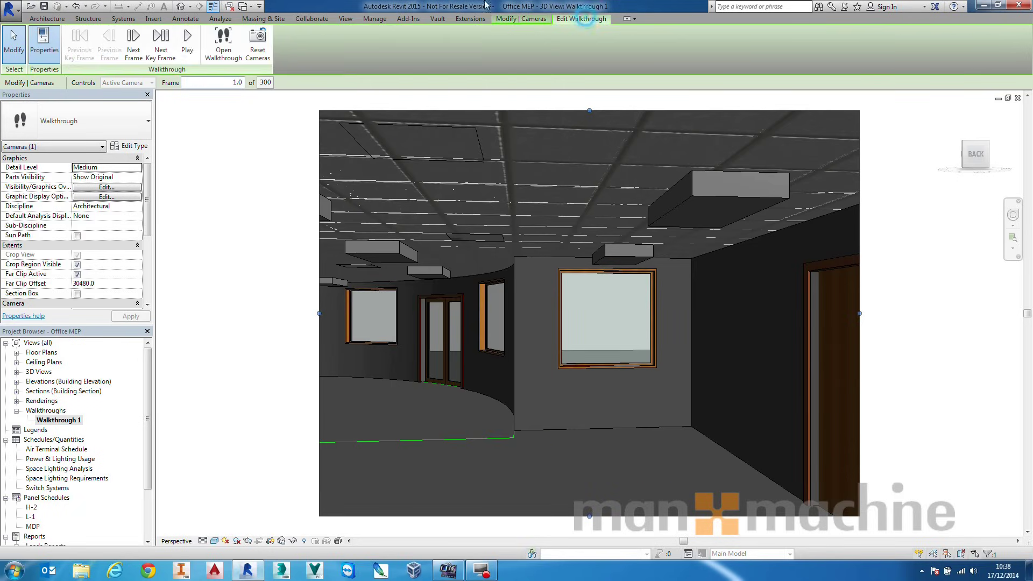
{"action": "left_click", "coordinate": [188, 43]}
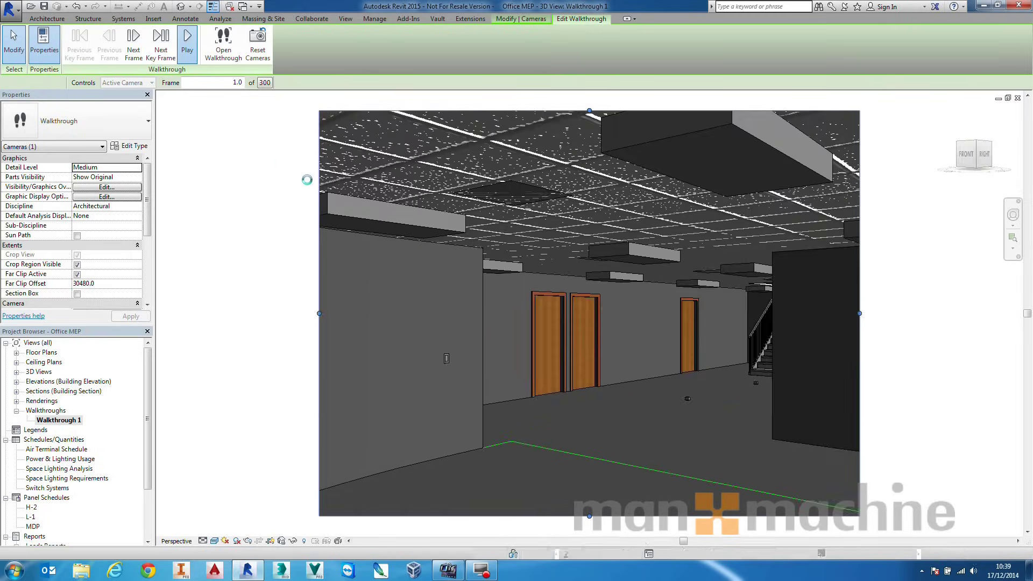
{"action": "left_click", "coordinate": [1016, 98]}
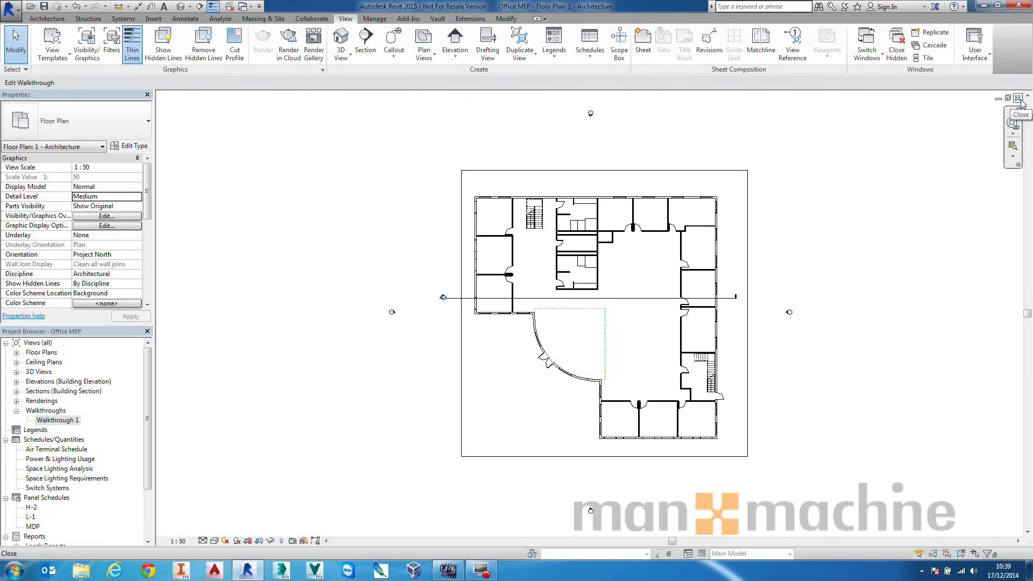
Step: Regroup the Project Browser views by Discipline
{"action": "left_click", "coordinate": [144, 463]}
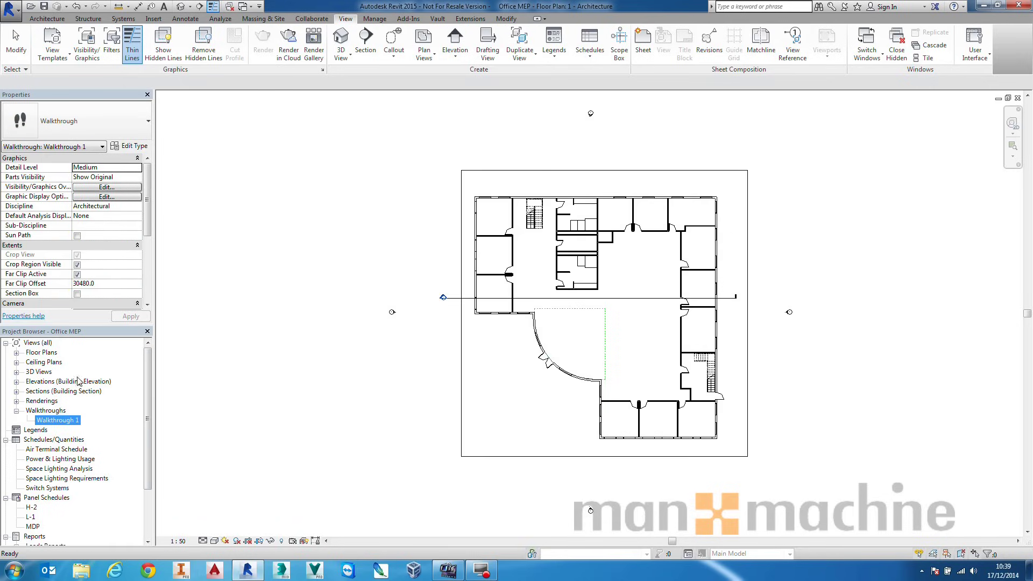
{"action": "left_click", "coordinate": [38, 342]}
{"action": "right_click", "coordinate": [38, 342]}
{"action": "left_click", "coordinate": [67, 346]}
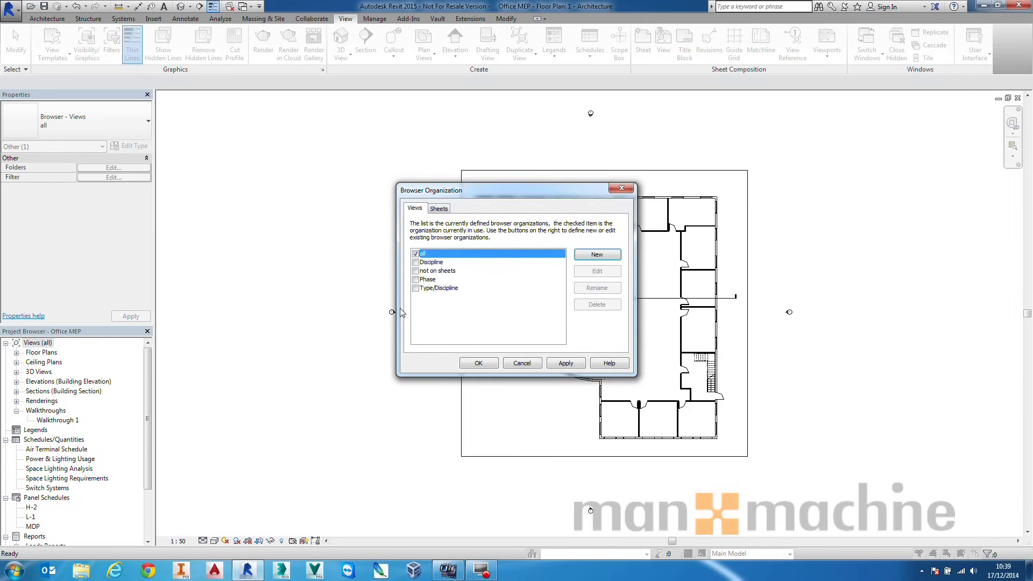
{"action": "left_click", "coordinate": [416, 262]}
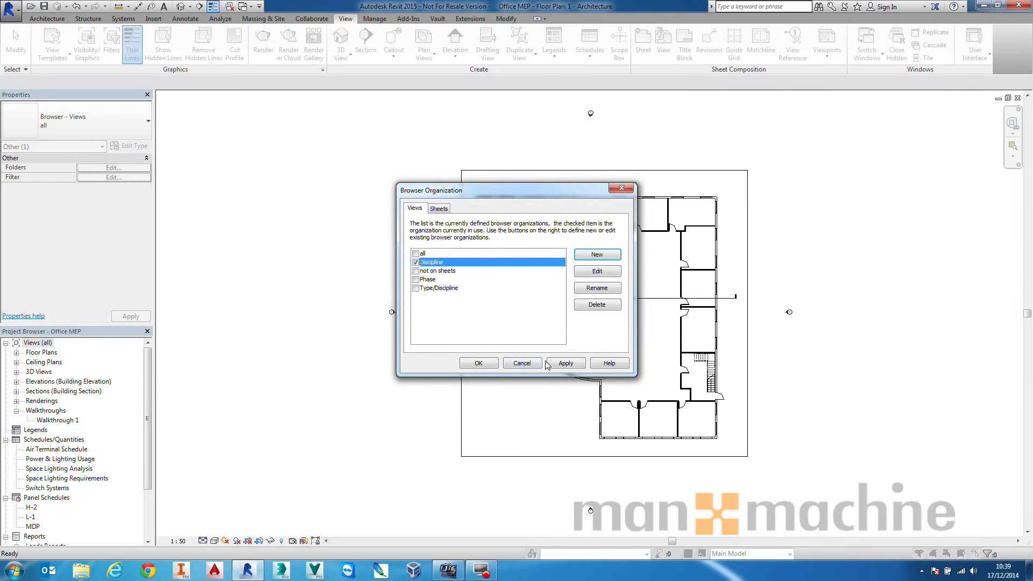
{"action": "left_click", "coordinate": [567, 364]}
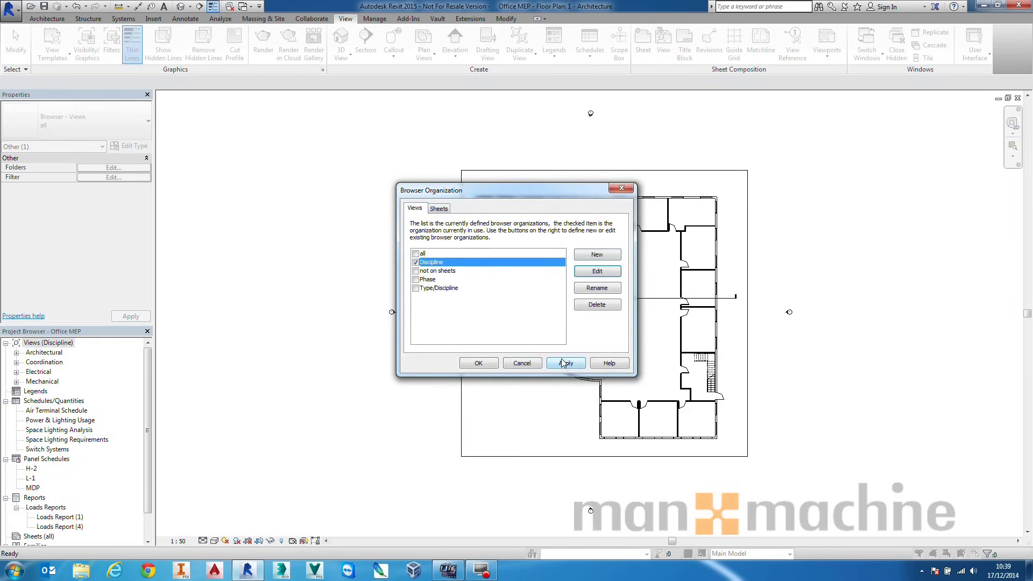
{"action": "left_click", "coordinate": [493, 363]}
Step: Open the 1 - Mech floor plan under Mechanical > HVAC > Floor Plans
{"action": "left_click", "coordinate": [16, 381]}
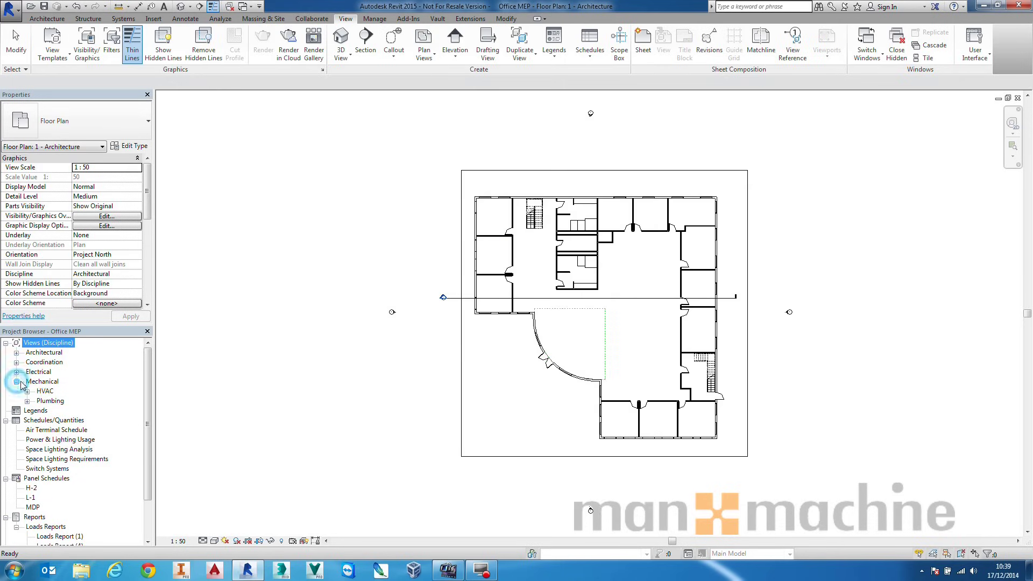
{"action": "left_click", "coordinate": [27, 391]}
{"action": "left_click", "coordinate": [54, 400]}
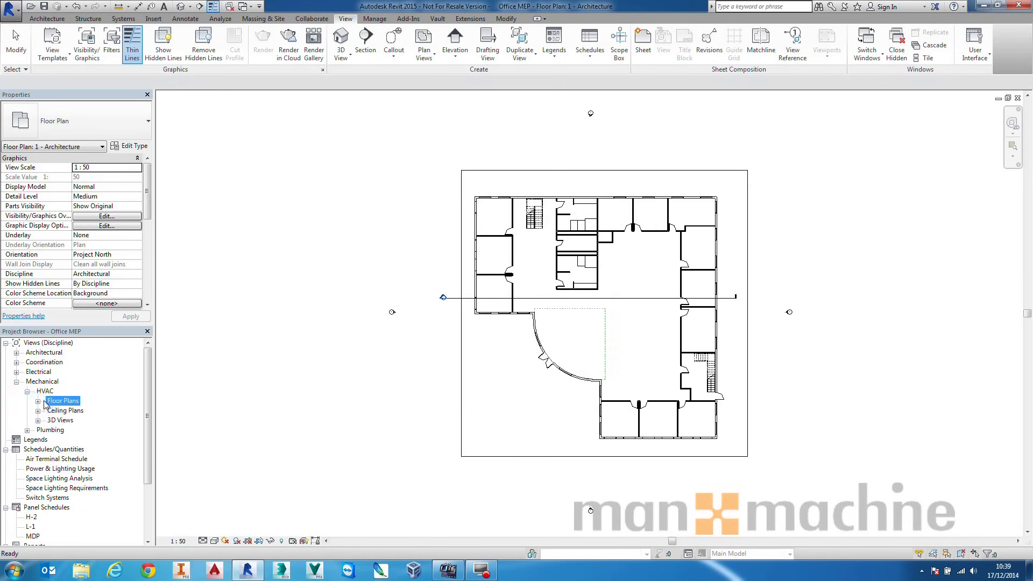
{"action": "left_click", "coordinate": [38, 401]}
{"action": "double_click", "coordinate": [72, 410]}
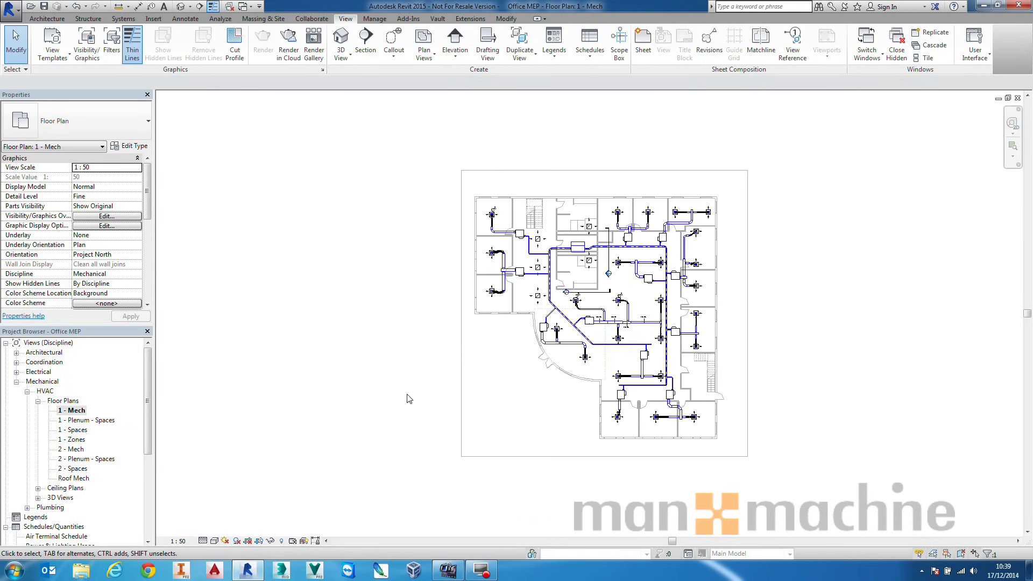
Step: Zoom into the plan and expand Coordination's HVAC 3D Views and General folders
{"action": "scroll", "coordinate": [561, 259], "scroll_direction": "up", "scroll_amount": 3}
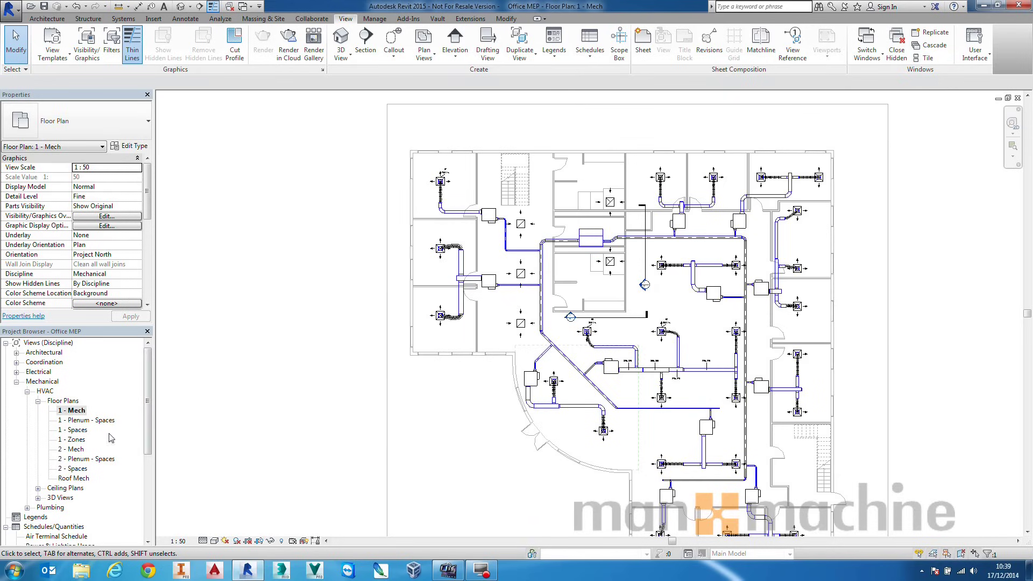
{"action": "left_click", "coordinate": [38, 498]}
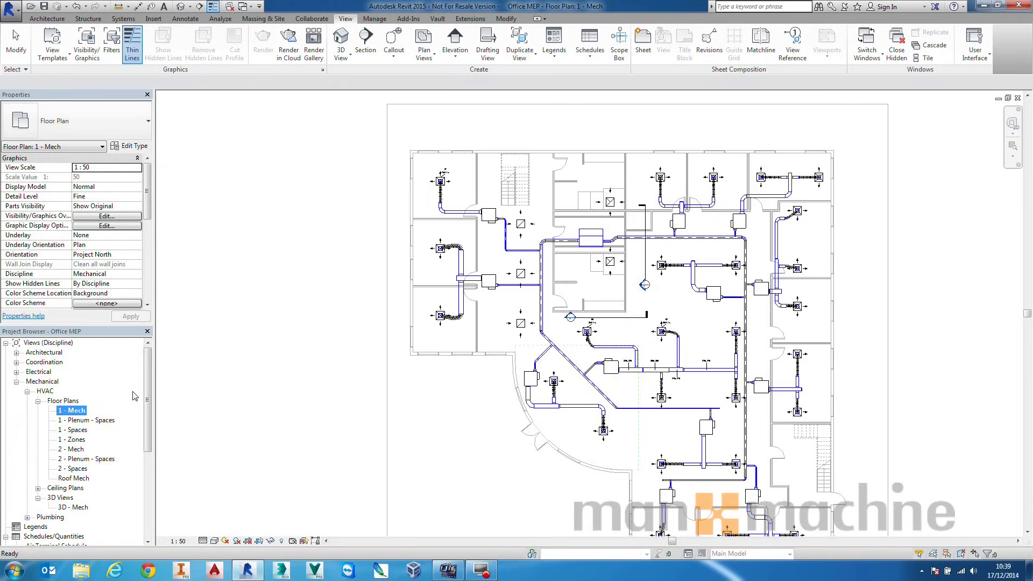
{"action": "left_click", "coordinate": [16, 362]}
{"action": "left_click", "coordinate": [27, 381]}
{"action": "left_click", "coordinate": [38, 391]}
{"action": "mouse_move", "coordinate": [148, 388]}
{"action": "left_mouse_down"}
{"action": "mouse_move", "coordinate": [143, 408]}
{"action": "mouse_move", "coordinate": [144, 382]}
{"action": "left_mouse_up"}
{"action": "left_click", "coordinate": [27, 372]}
{"action": "left_click", "coordinate": [38, 391]}
Step: Open the Coordination Interference 3D view and zoom out to the whole building
{"action": "double_click", "coordinate": [77, 410]}
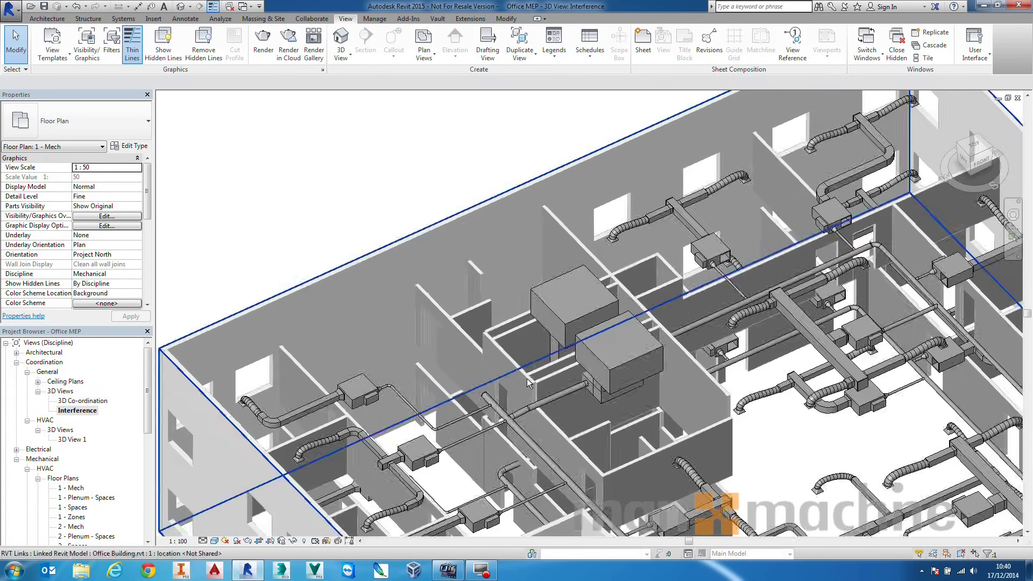
{"action": "scroll", "coordinate": [527, 383], "scroll_direction": "down", "scroll_amount": 3}
{"action": "middle_click_drag", "start_coordinate": [522, 345], "coordinate": [517, 299]}
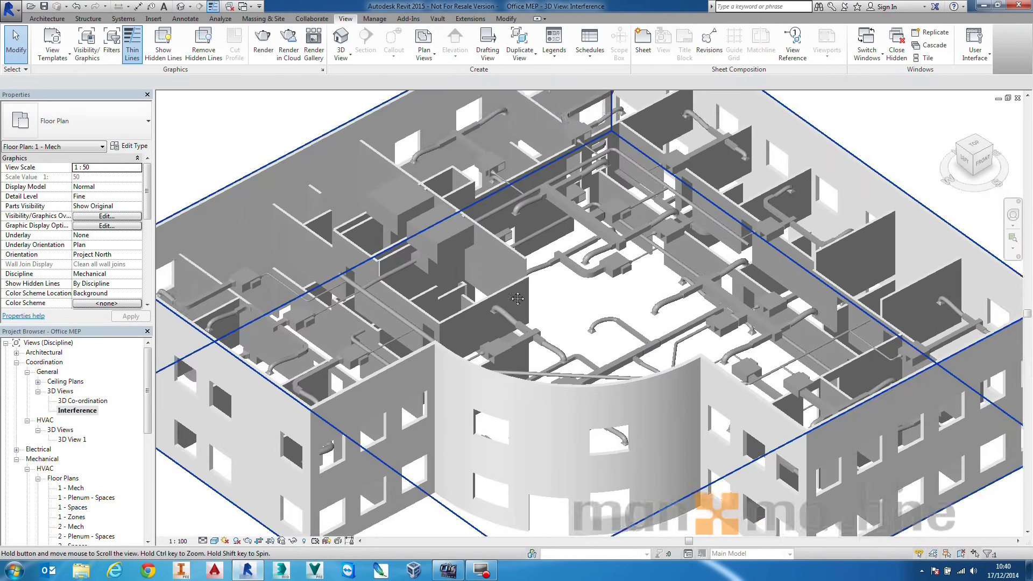
{"action": "scroll", "coordinate": [517, 298], "scroll_direction": "down", "scroll_amount": 3}
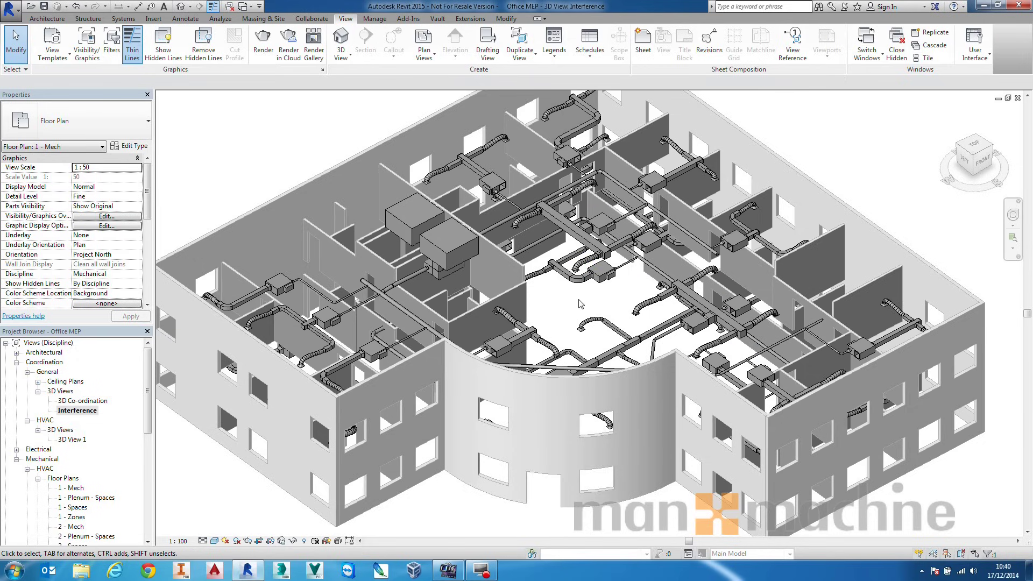
{"action": "left_click", "coordinate": [310, 19]}
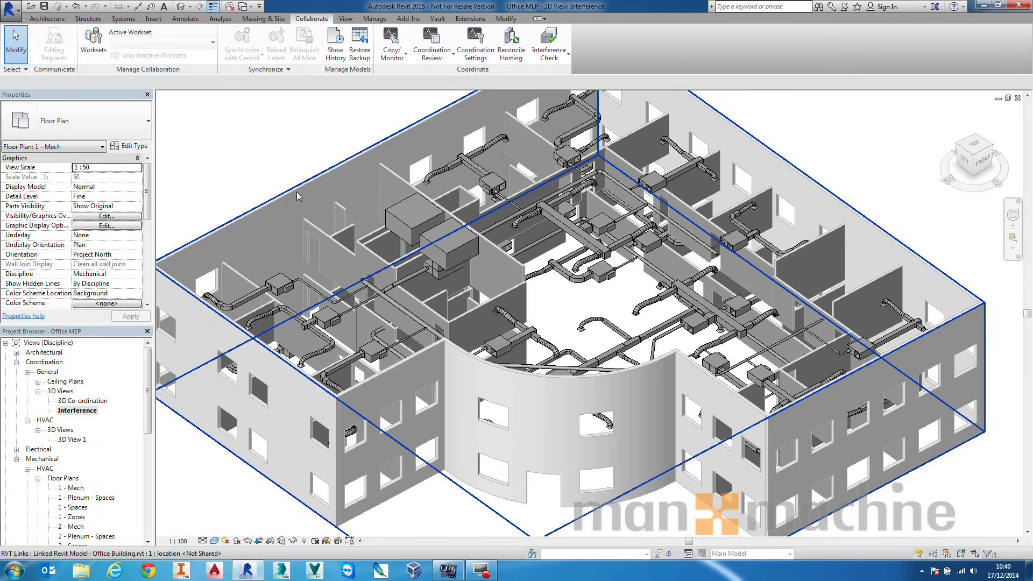
Step: Check Office Building.rvt Walls against Current Project Ducts and Duct Fittings for interference
{"action": "left_click", "coordinate": [561, 59]}
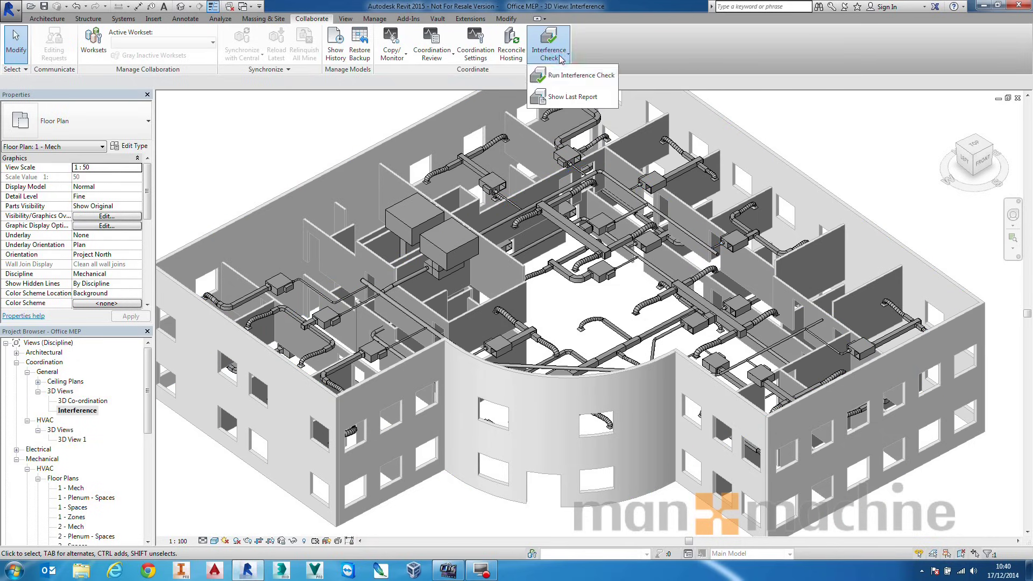
{"action": "left_click", "coordinate": [561, 83]}
{"action": "left_click", "coordinate": [614, 125]}
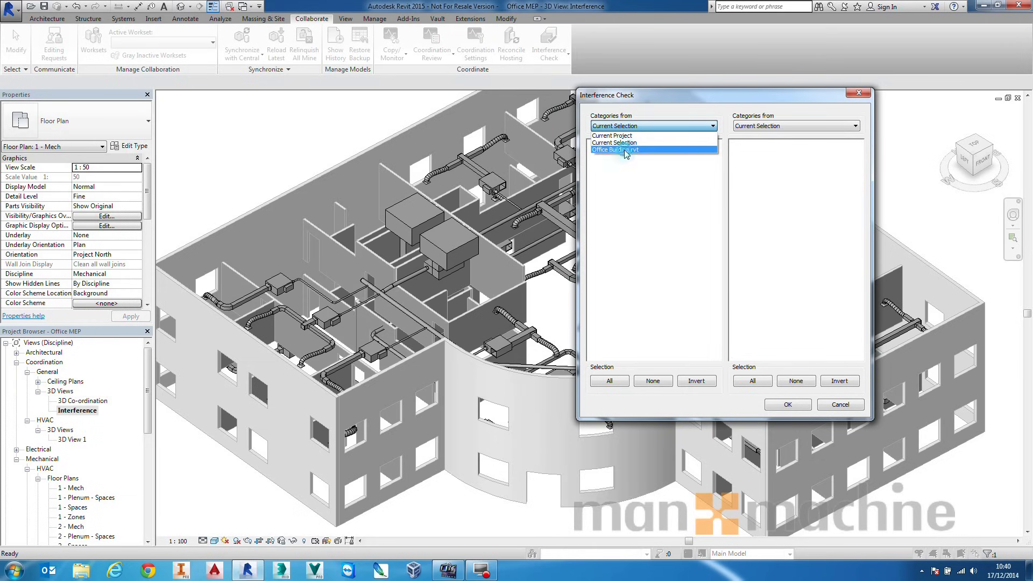
{"action": "left_click", "coordinate": [626, 151]}
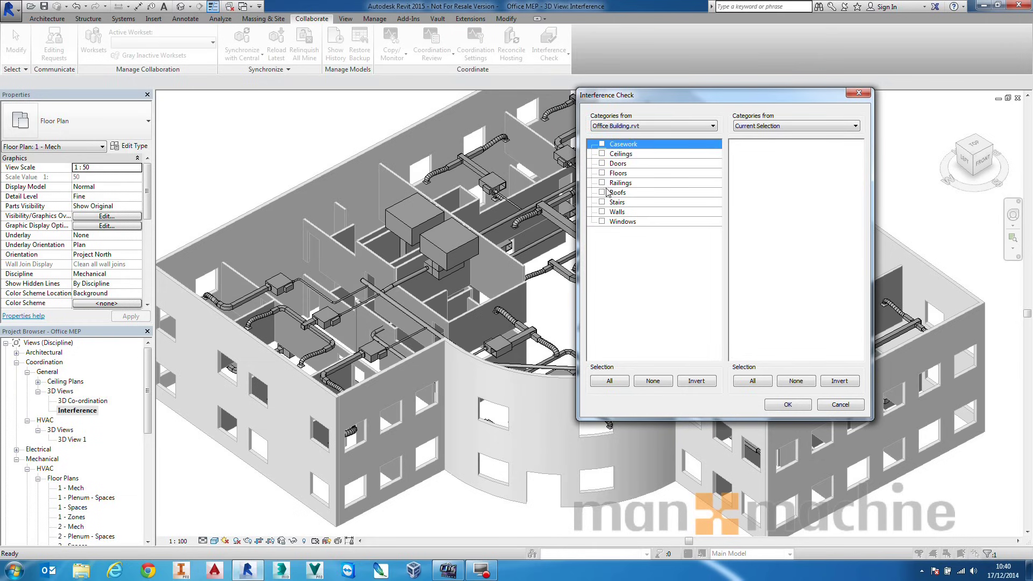
{"action": "left_click", "coordinate": [601, 212]}
{"action": "left_click", "coordinate": [805, 126]}
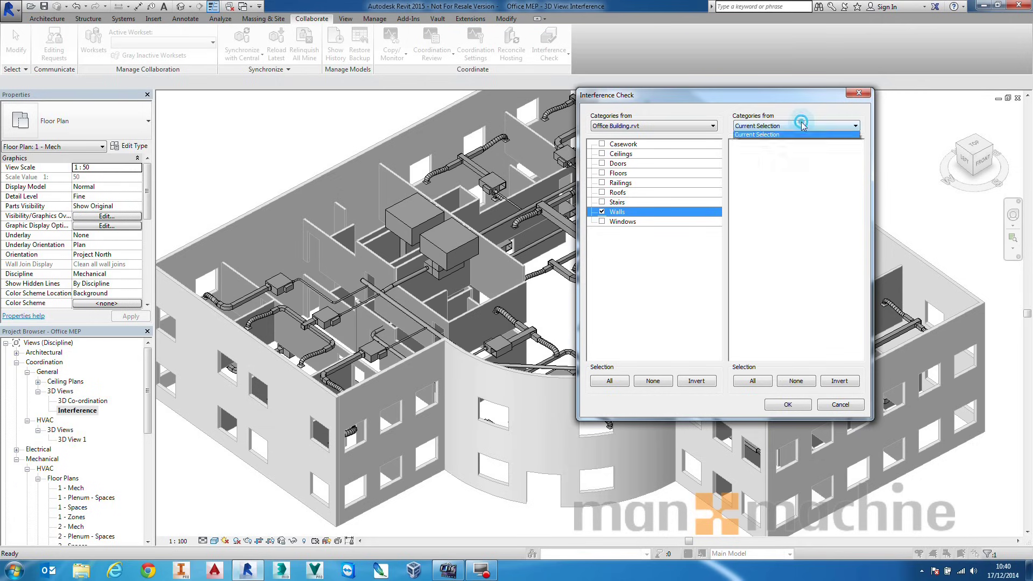
{"action": "left_click", "coordinate": [769, 136]}
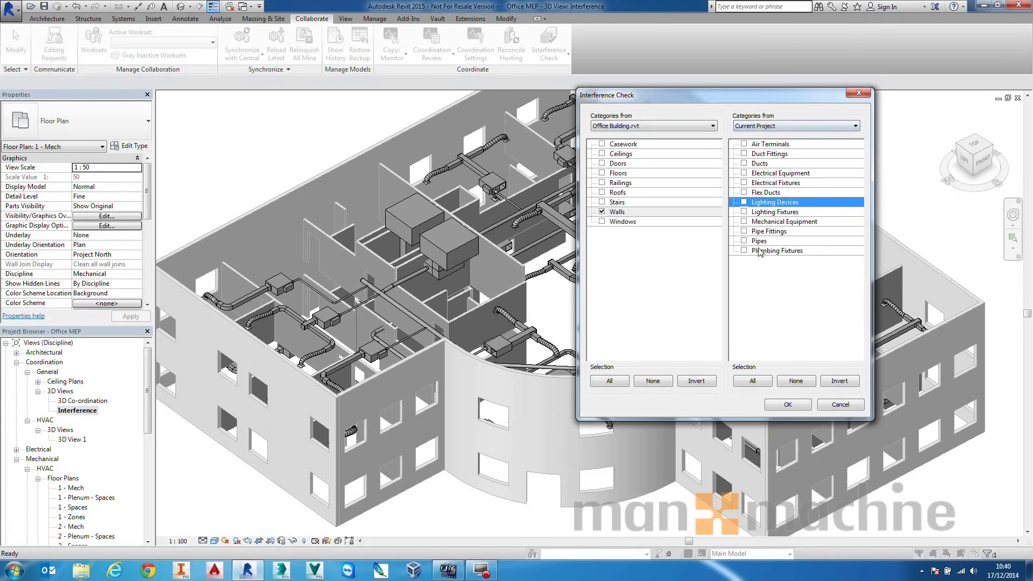
{"action": "left_click", "coordinate": [745, 164]}
{"action": "left_click", "coordinate": [744, 163]}
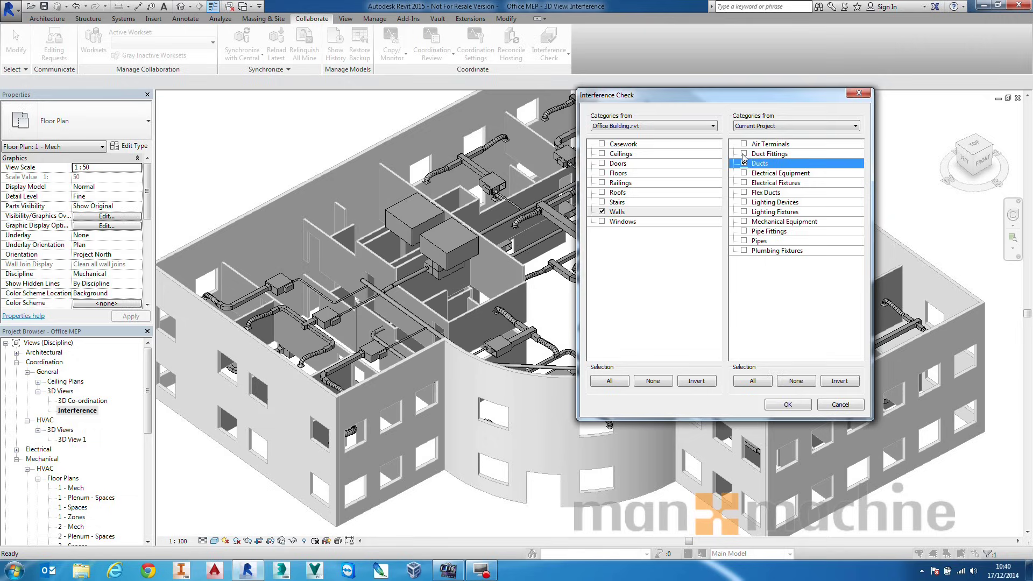
{"action": "left_click", "coordinate": [744, 154]}
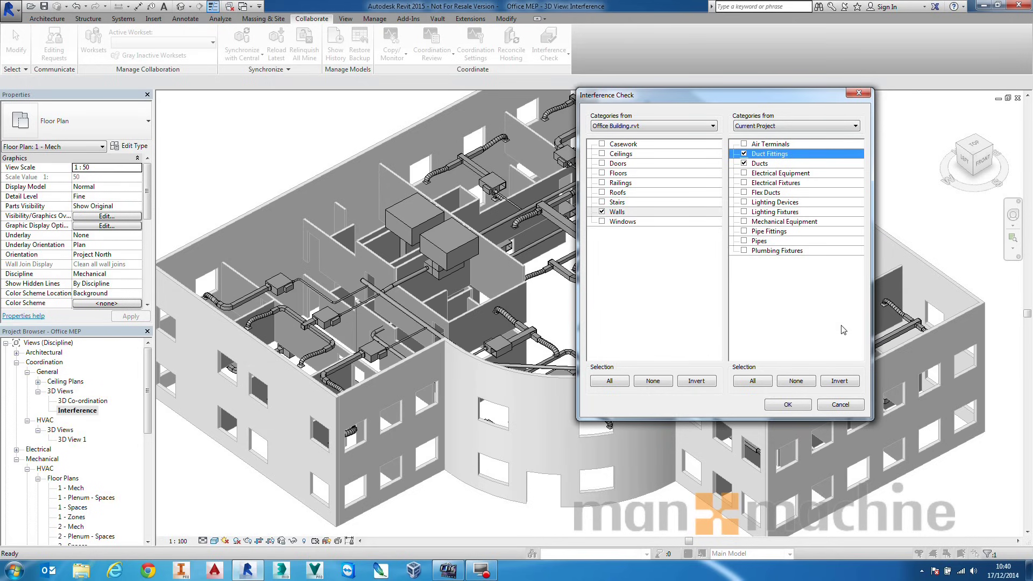
{"action": "left_click", "coordinate": [787, 404]}
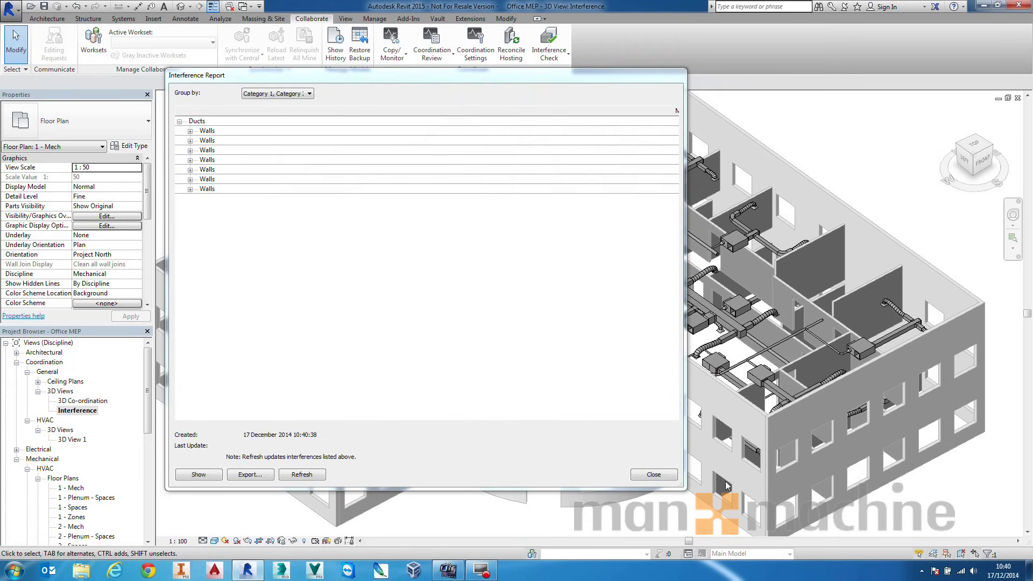
Step: Shrink and move the Interference Report aside, then show the last wall clash
{"action": "left_click_drag", "start_coordinate": [685, 488], "coordinate": [542, 333]}
{"action": "left_click_drag", "start_coordinate": [373, 76], "coordinate": [740, 101]}
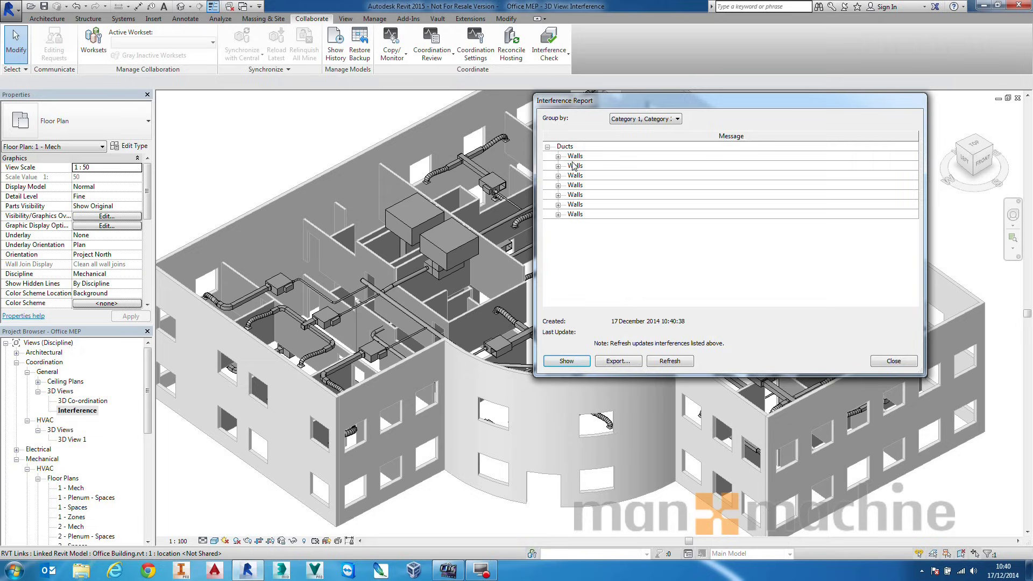
{"action": "left_click", "coordinate": [561, 215]}
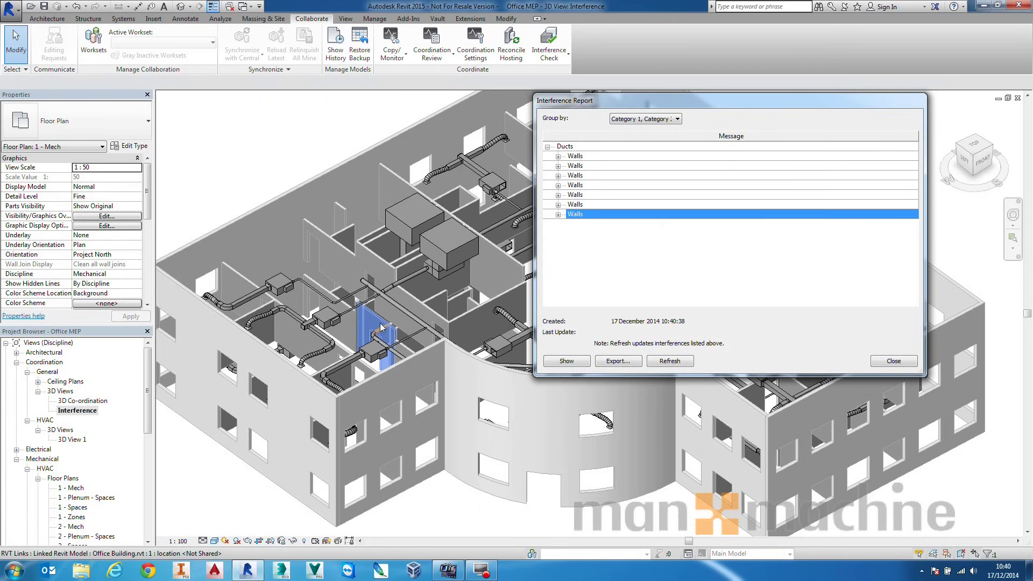
{"action": "left_click", "coordinate": [567, 361]}
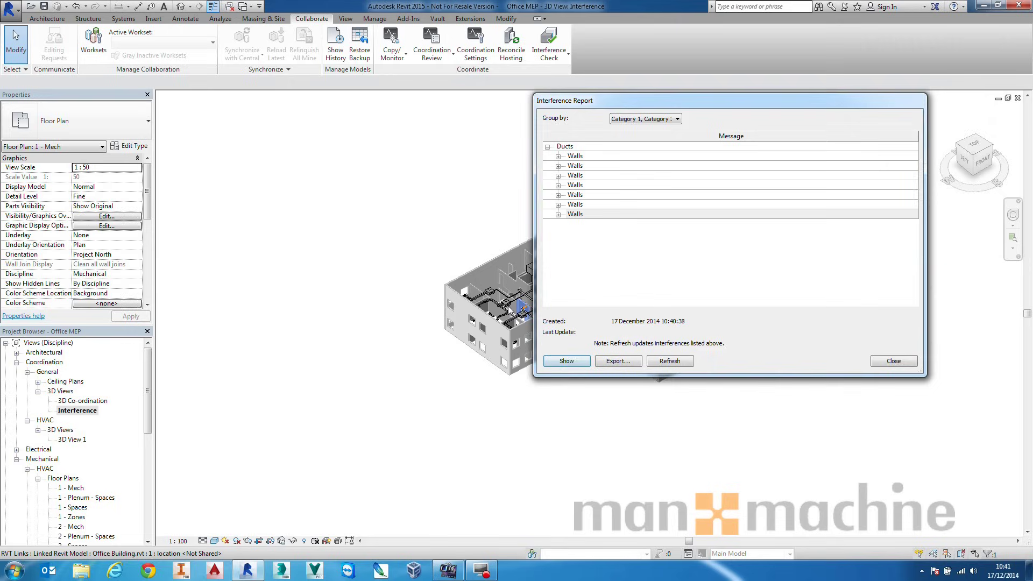
Step: Expand the last clash and zoom to its round duct against the 125mm partition
{"action": "left_click", "coordinate": [558, 215]}
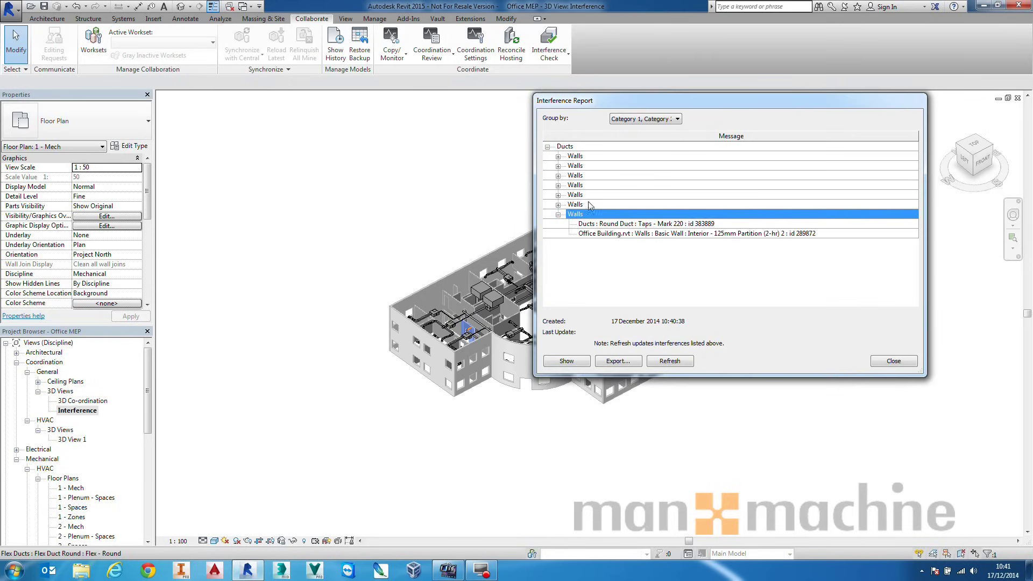
{"action": "left_click", "coordinate": [600, 225]}
{"action": "left_click", "coordinate": [594, 235]}
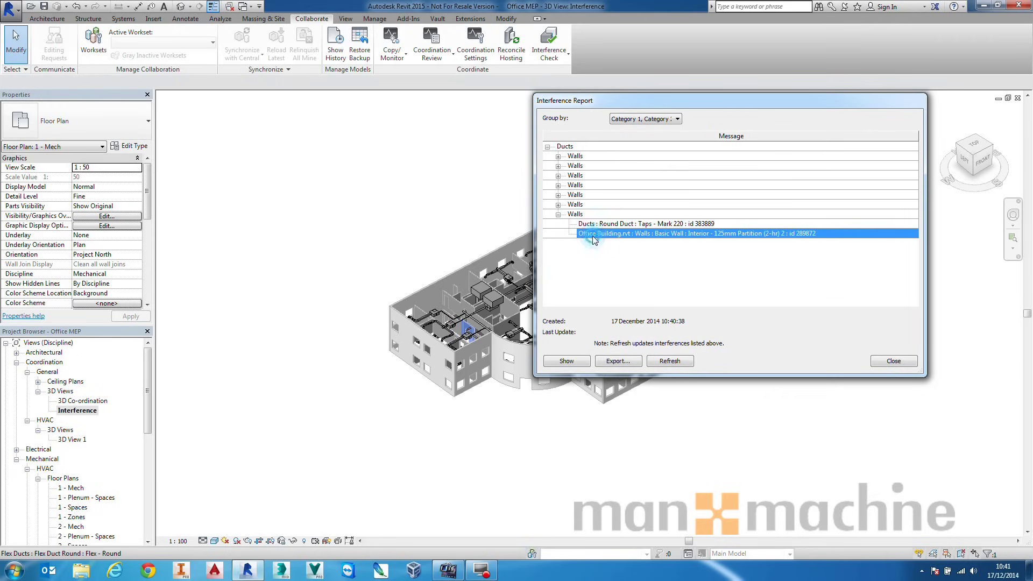
{"action": "left_click", "coordinate": [598, 225]}
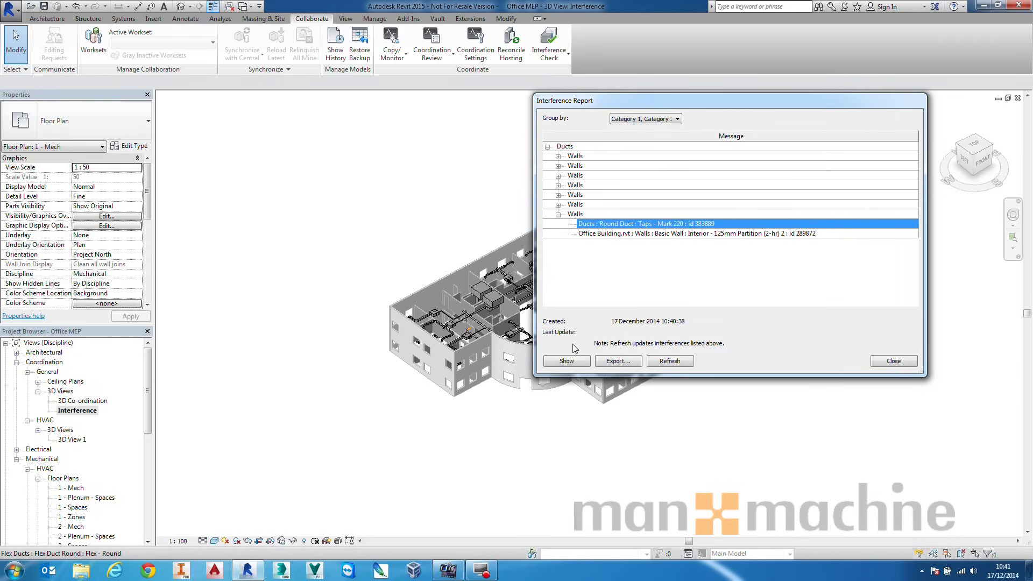
{"action": "left_click", "coordinate": [572, 362]}
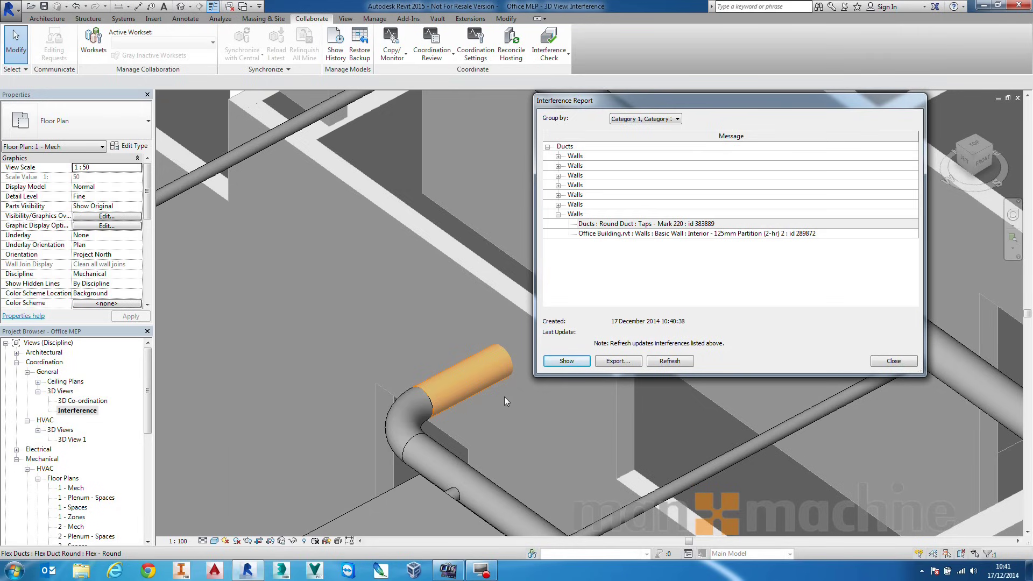
Step: Close the interference report and zoom out to the whole building
{"action": "left_click", "coordinate": [893, 361]}
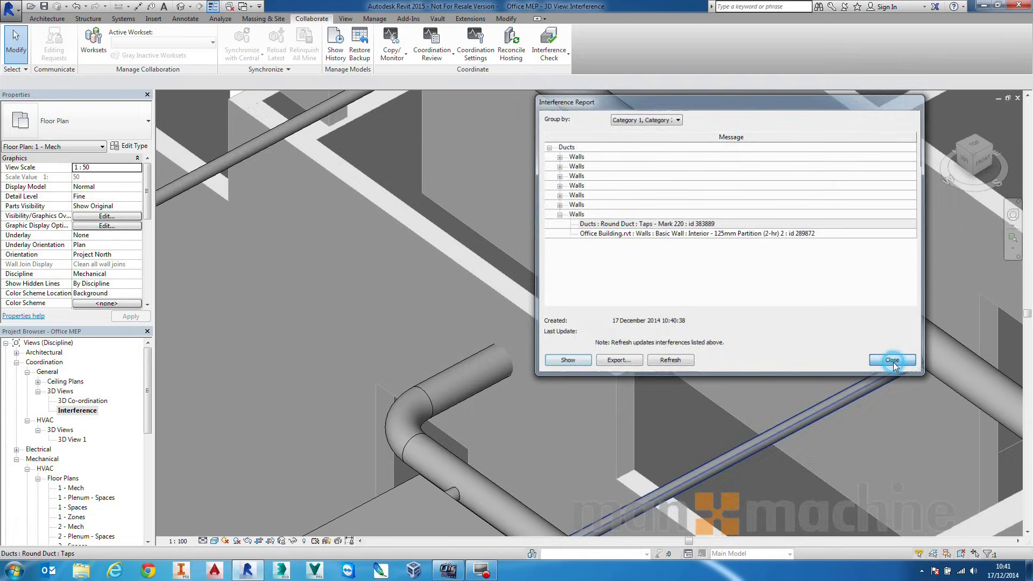
{"action": "scroll", "coordinate": [653, 288], "scroll_direction": "down", "scroll_amount": 15}
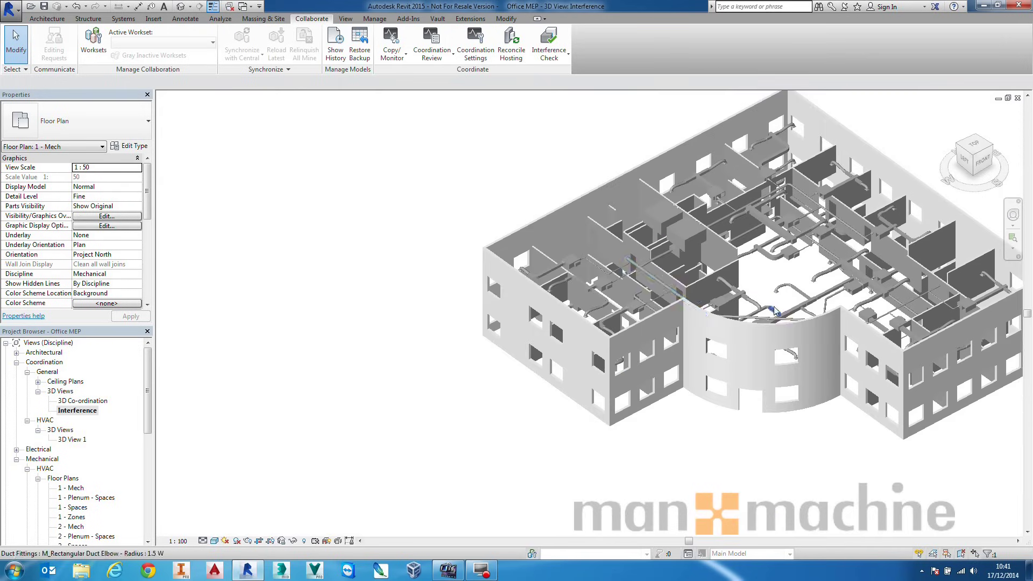
{"action": "middle_click_drag", "start_coordinate": [582, 352], "coordinate": [630, 355]}
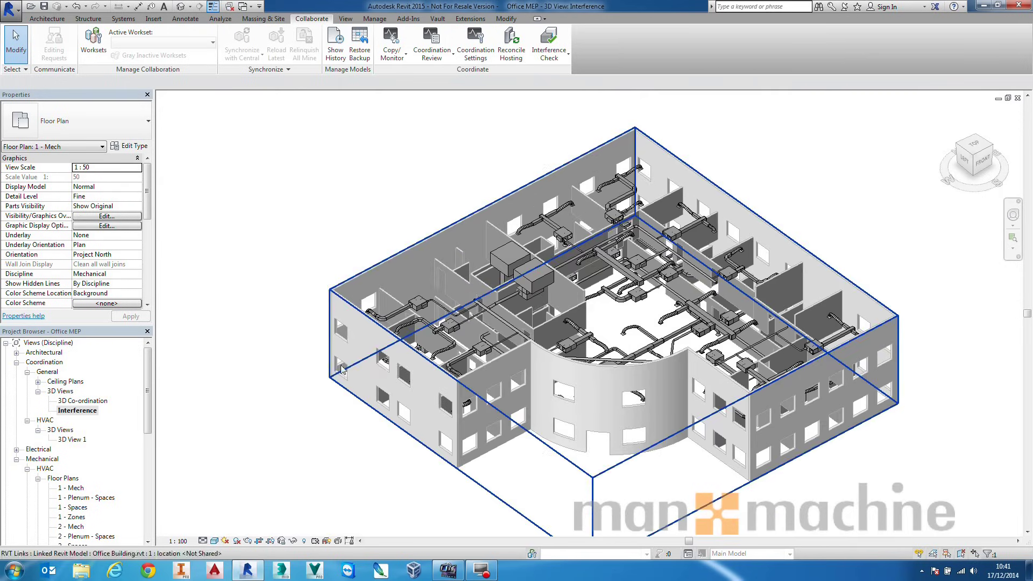
{"action": "left_click_drag", "start_coordinate": [144, 379], "coordinate": [139, 491]}
{"action": "left_click", "coordinate": [243, 484]}
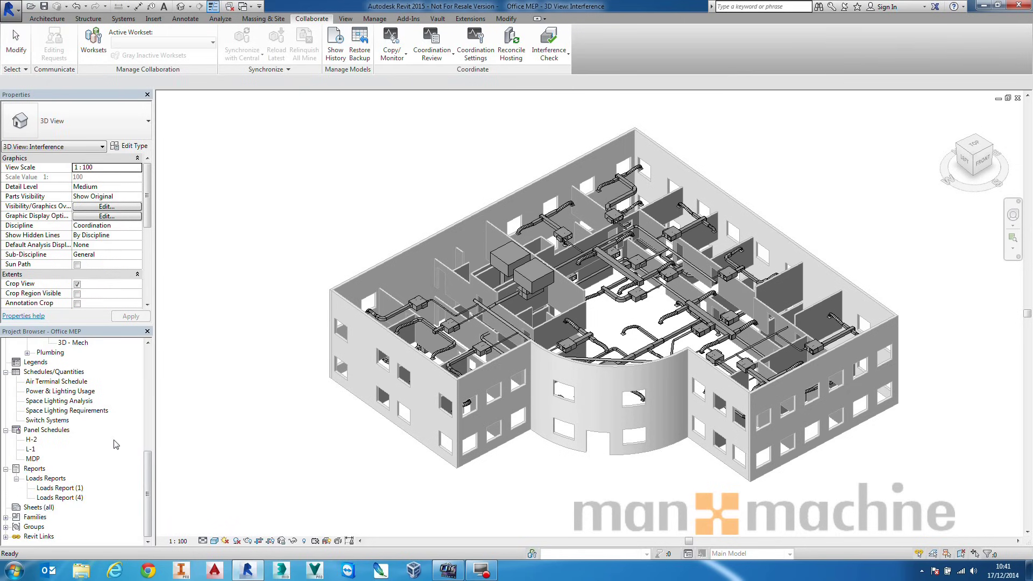
Step: Start a new sheet with Sheets (all) selected in the browser
{"action": "left_click", "coordinate": [34, 508]}
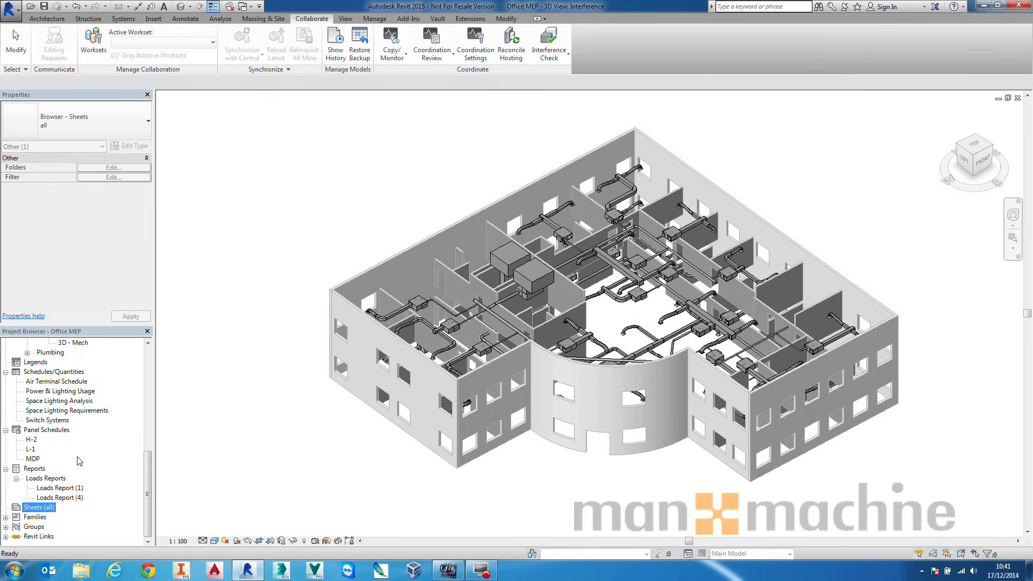
{"action": "left_click", "coordinate": [345, 20]}
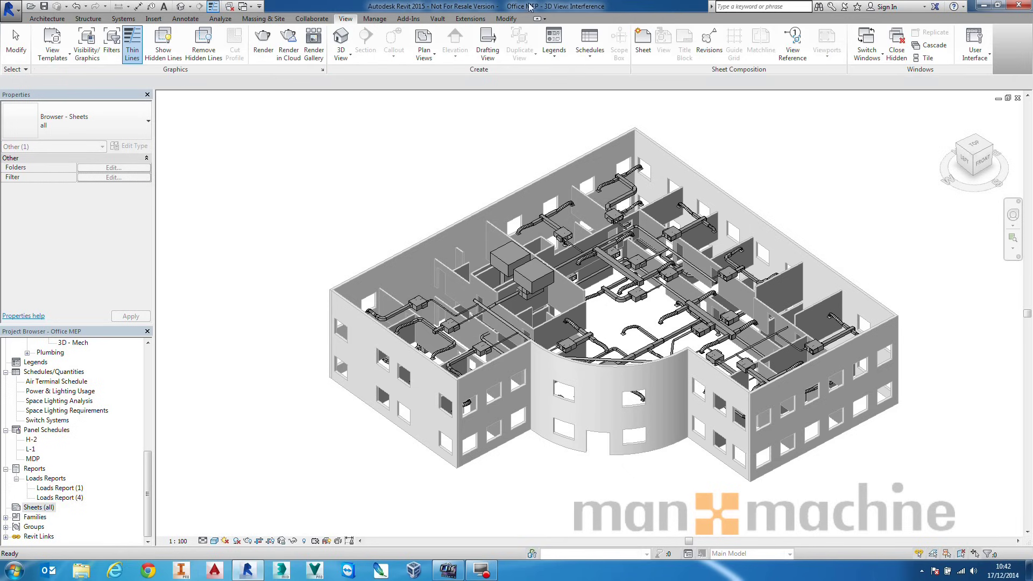
{"action": "left_click", "coordinate": [642, 42]}
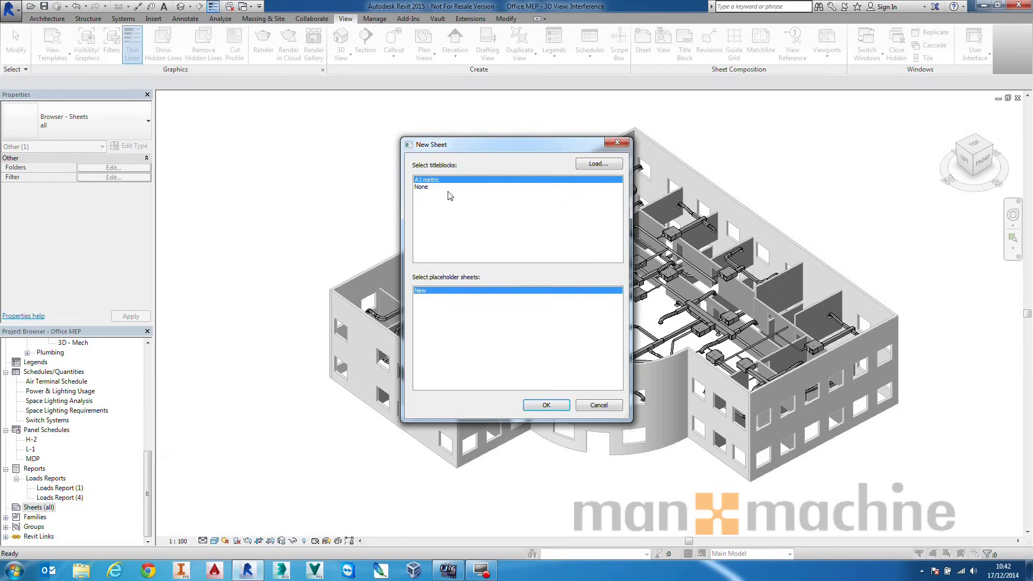
Step: Create sheet A101 with the A1 metric title block and place 1 - Mech on it
{"action": "left_click", "coordinate": [544, 405]}
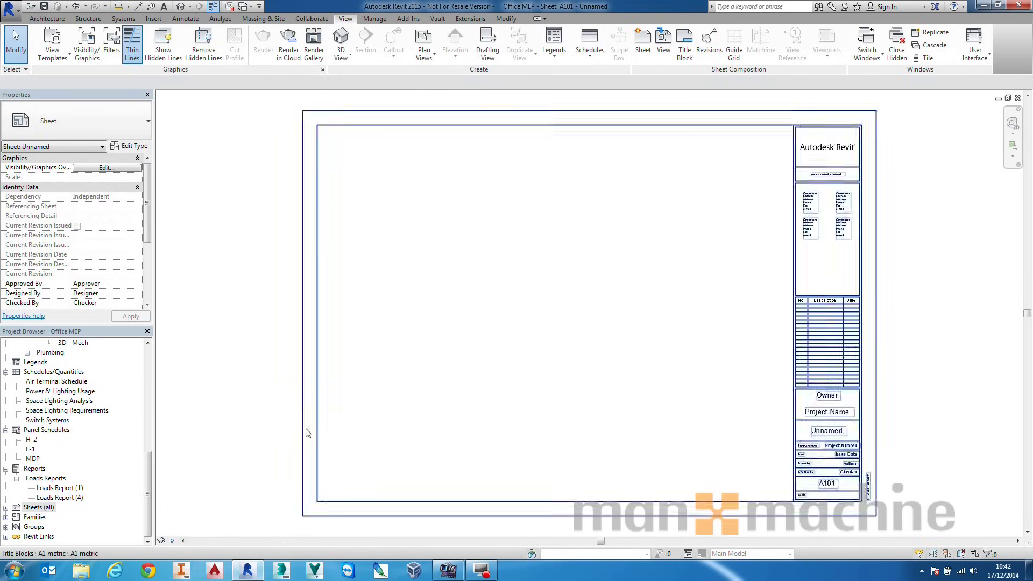
{"action": "left_click_drag", "start_coordinate": [150, 471], "coordinate": [158, 372]}
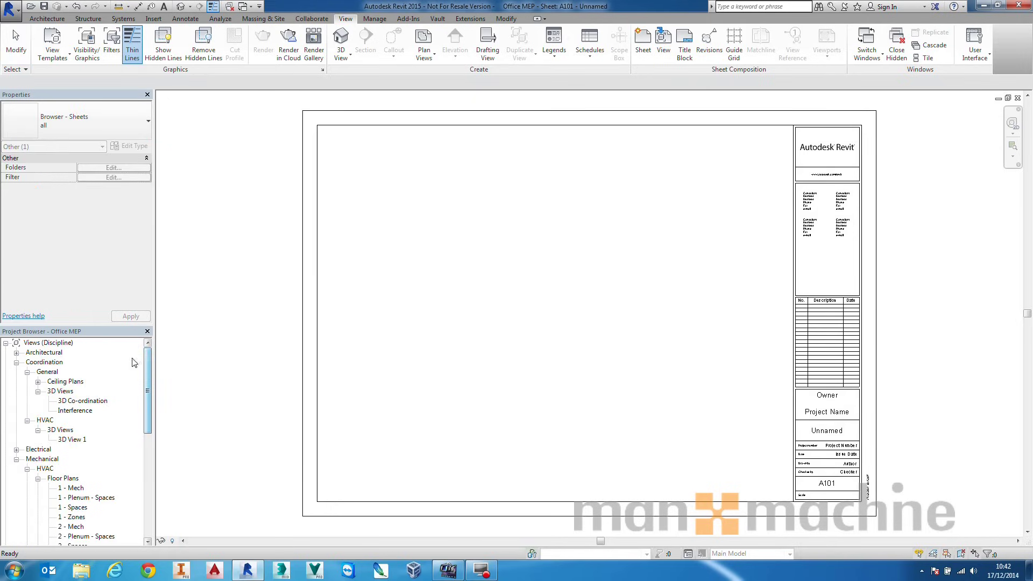
{"action": "left_click", "coordinate": [17, 362]}
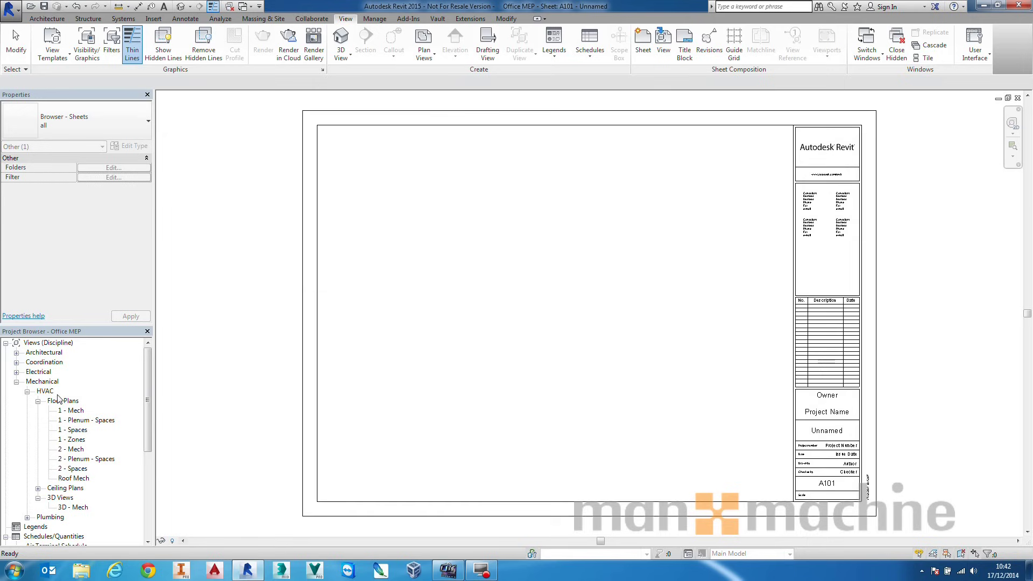
{"action": "left_click", "coordinate": [71, 411]}
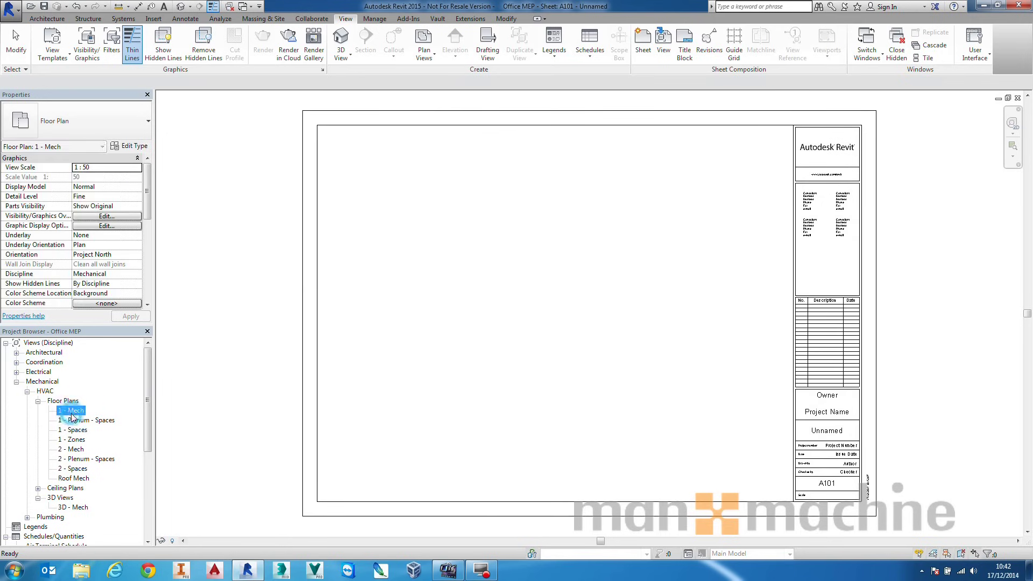
{"action": "left_click", "coordinate": [543, 285]}
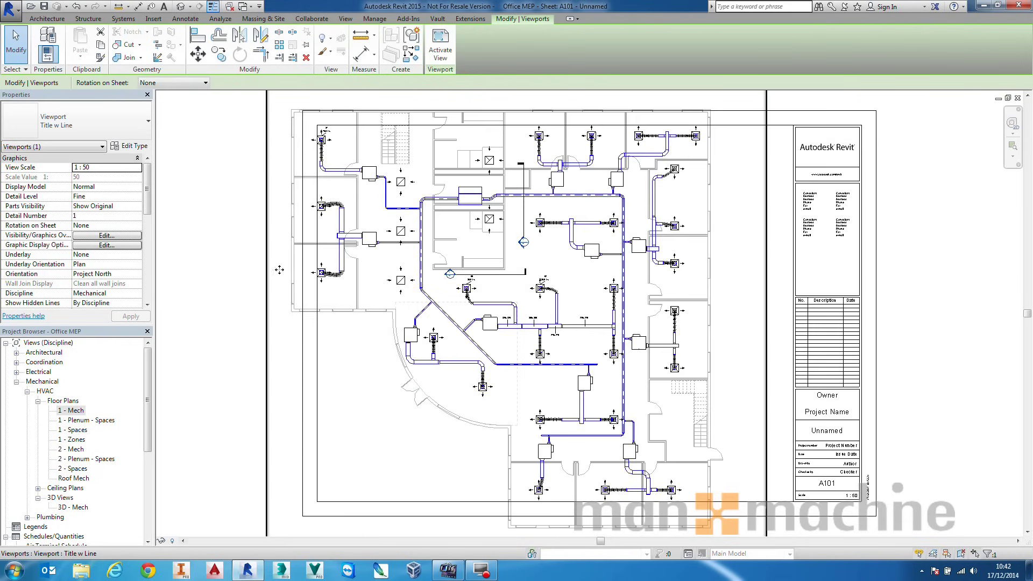
Step: Set the floor plan viewport's View Scale to 1 : 100
{"action": "left_click", "coordinate": [133, 169]}
{"action": "left_click", "coordinate": [137, 168]}
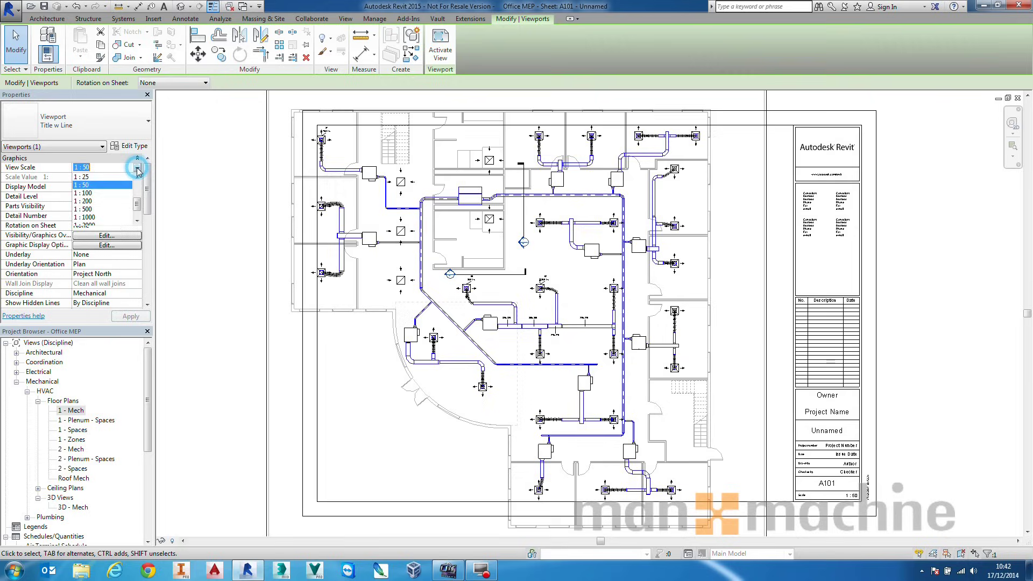
{"action": "left_click", "coordinate": [92, 201]}
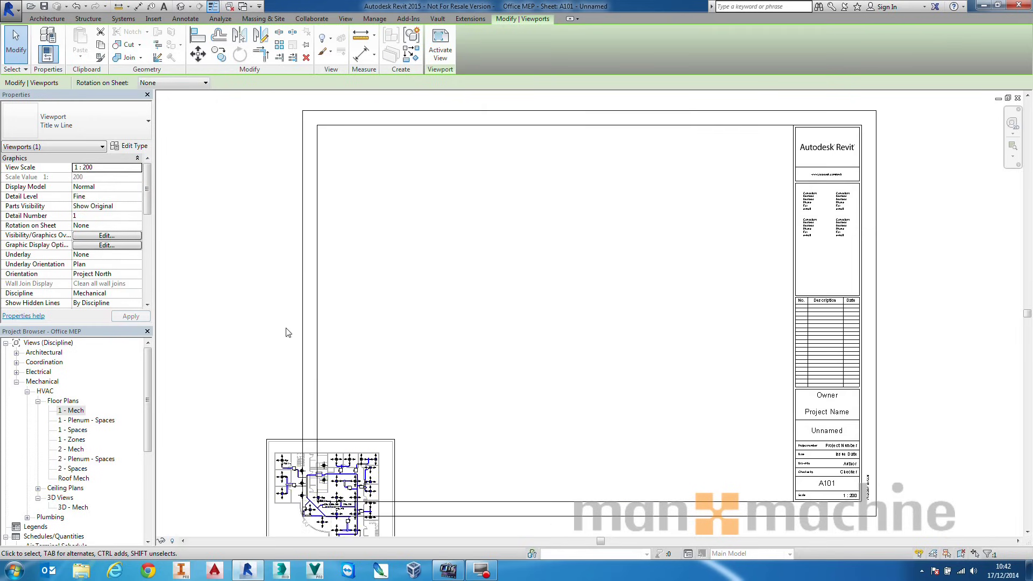
{"action": "left_click", "coordinate": [137, 168]}
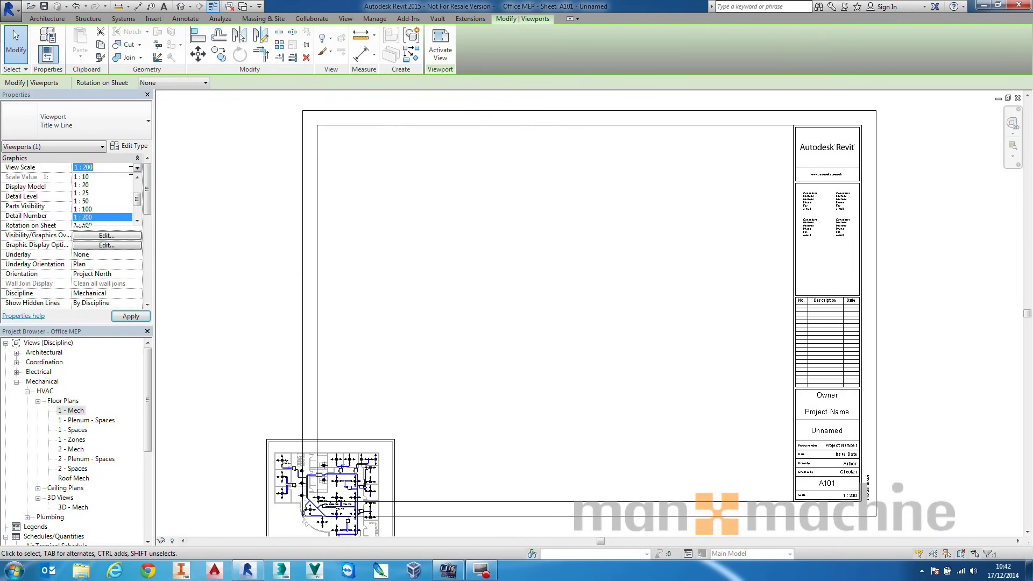
{"action": "left_click", "coordinate": [96, 215]}
{"action": "left_click", "coordinate": [131, 316]}
Step: Move the floor plan to the sheet's upper left and shorten its title line
{"action": "left_click_drag", "start_coordinate": [277, 306], "coordinate": [395, 137]}
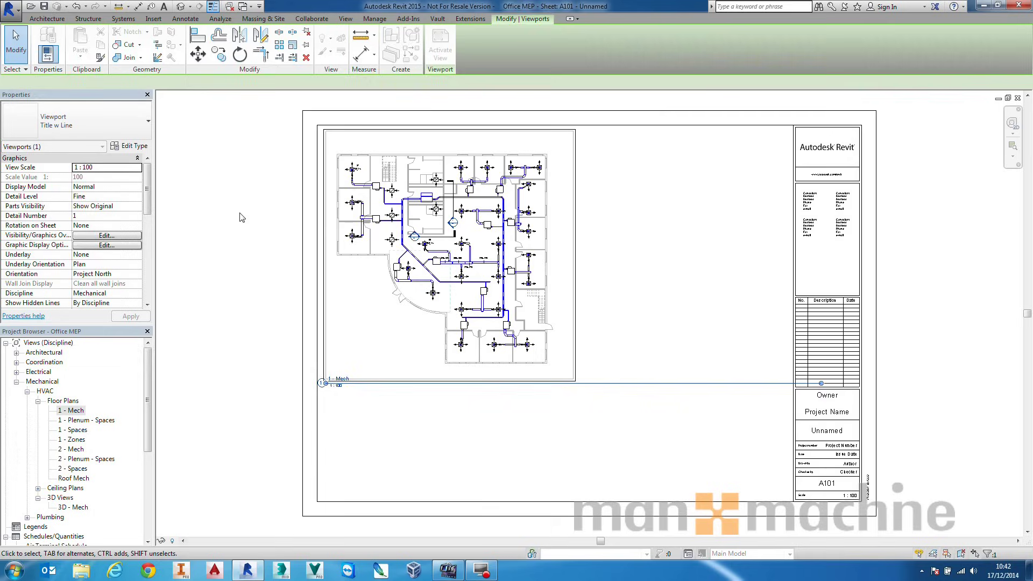
{"action": "left_click", "coordinate": [240, 215]}
{"action": "left_click", "coordinate": [755, 383]}
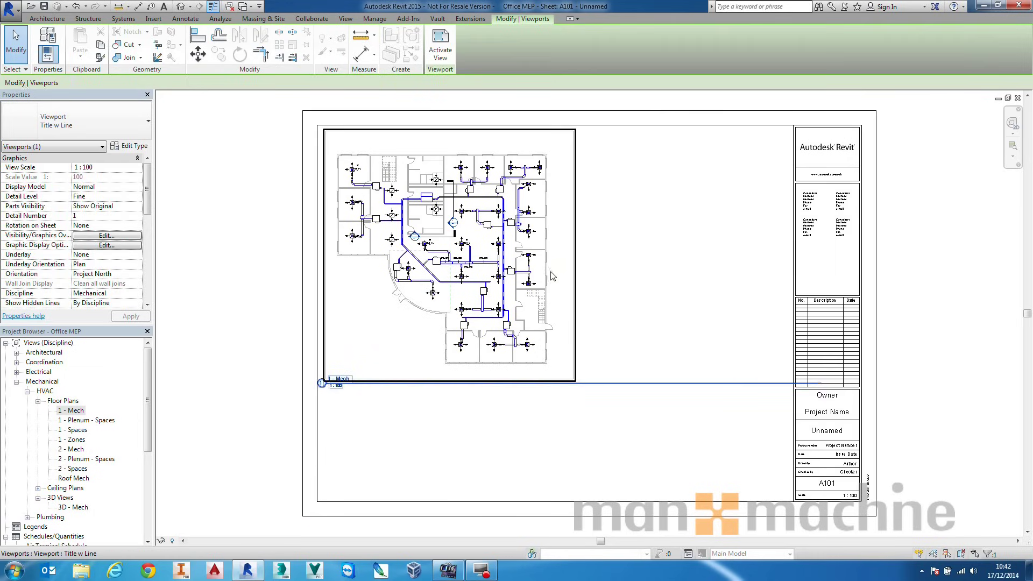
{"action": "left_click_drag", "start_coordinate": [818, 382], "coordinate": [575, 386]}
{"action": "left_click", "coordinate": [606, 320]}
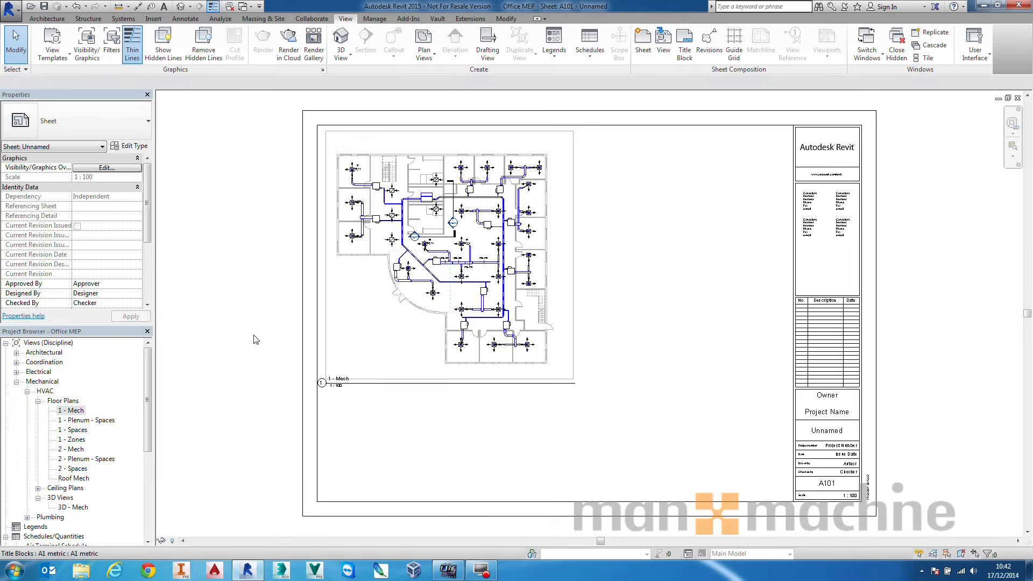
Step: Place the Air Terminal Schedule right of the floor plan, split into two columns
{"action": "left_click_drag", "start_coordinate": [146, 405], "coordinate": [145, 480]}
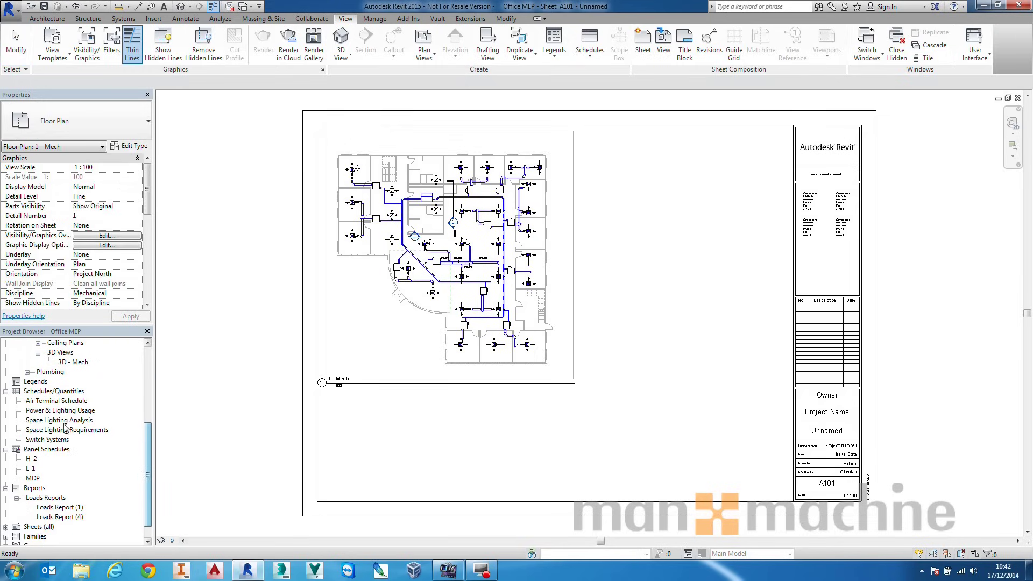
{"action": "left_click", "coordinate": [54, 401]}
{"action": "left_click_drag", "start_coordinate": [232, 401], "coordinate": [658, 289]}
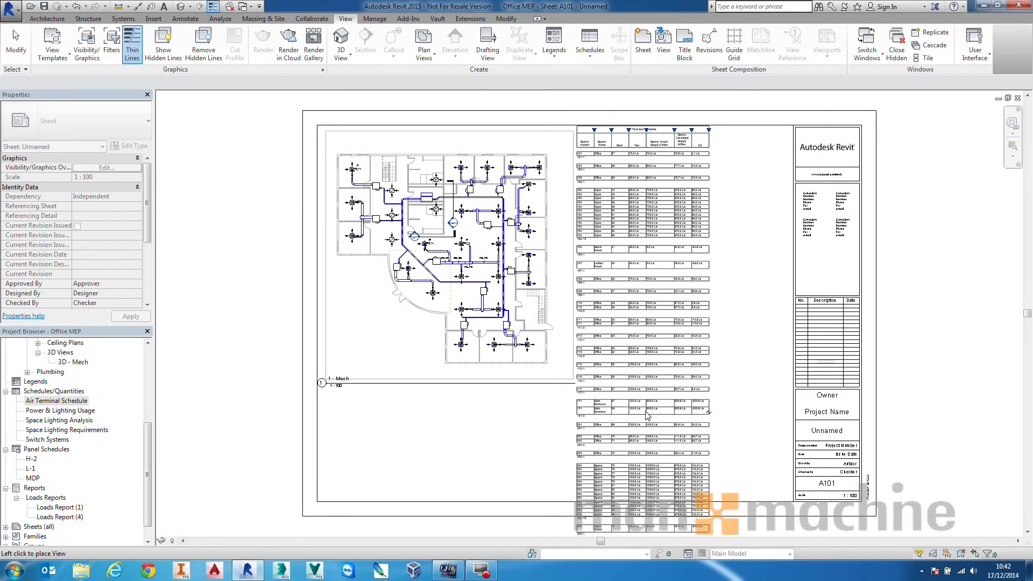
{"action": "left_click", "coordinate": [645, 417]}
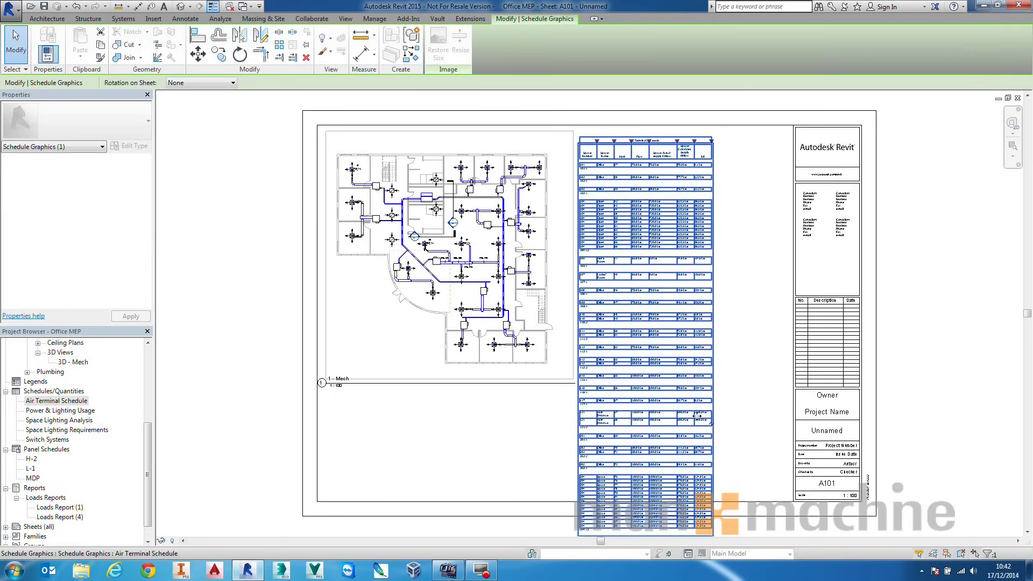
{"action": "left_click", "coordinate": [710, 422]}
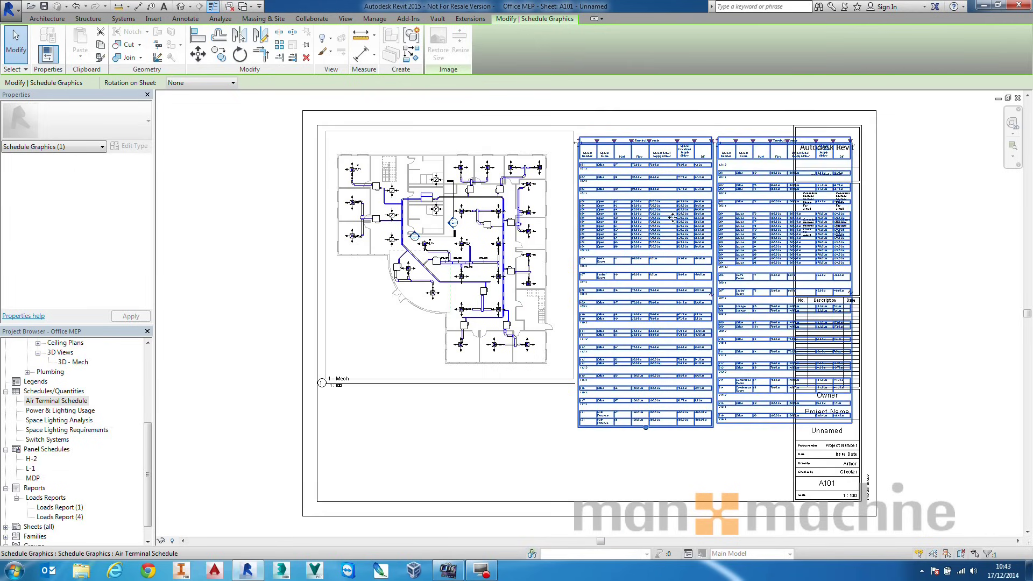
{"action": "left_click", "coordinate": [878, 198]}
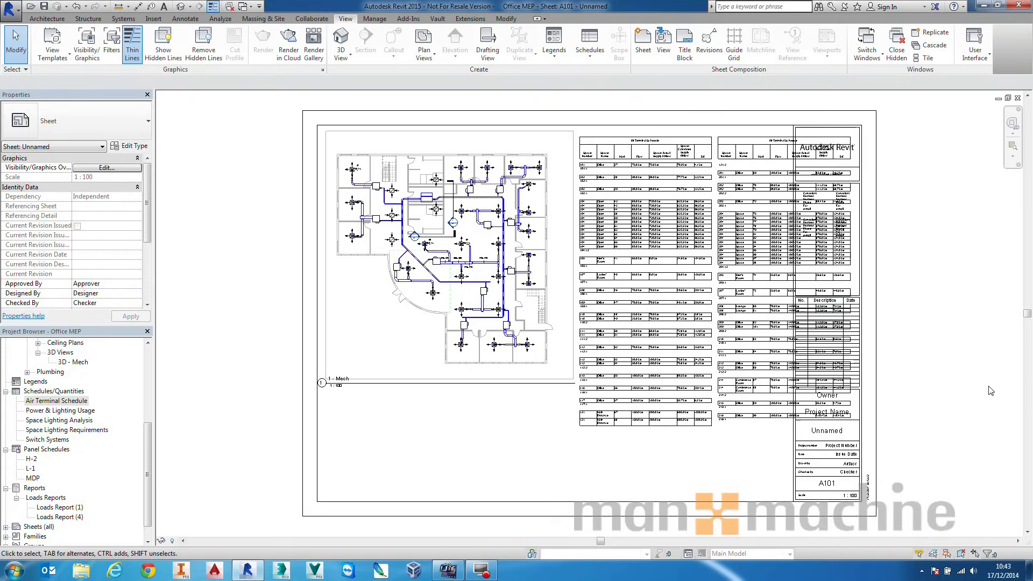
{"action": "left_click", "coordinate": [85, 362]}
Step: Place the 3D - Mech view on sheet A101
{"action": "left_click_drag", "start_coordinate": [88, 365], "coordinate": [438, 421]}
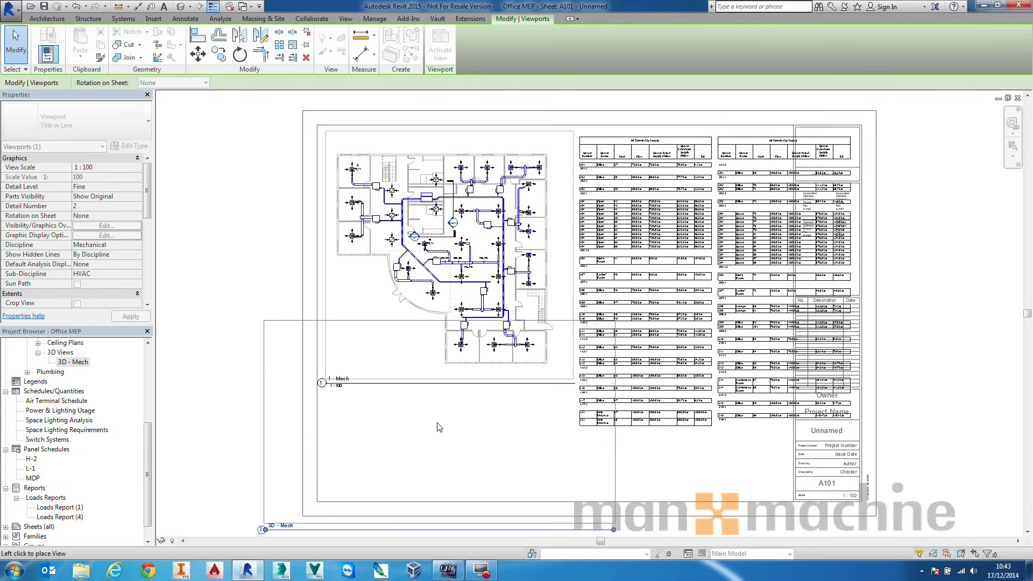
{"action": "left_click", "coordinate": [208, 319]}
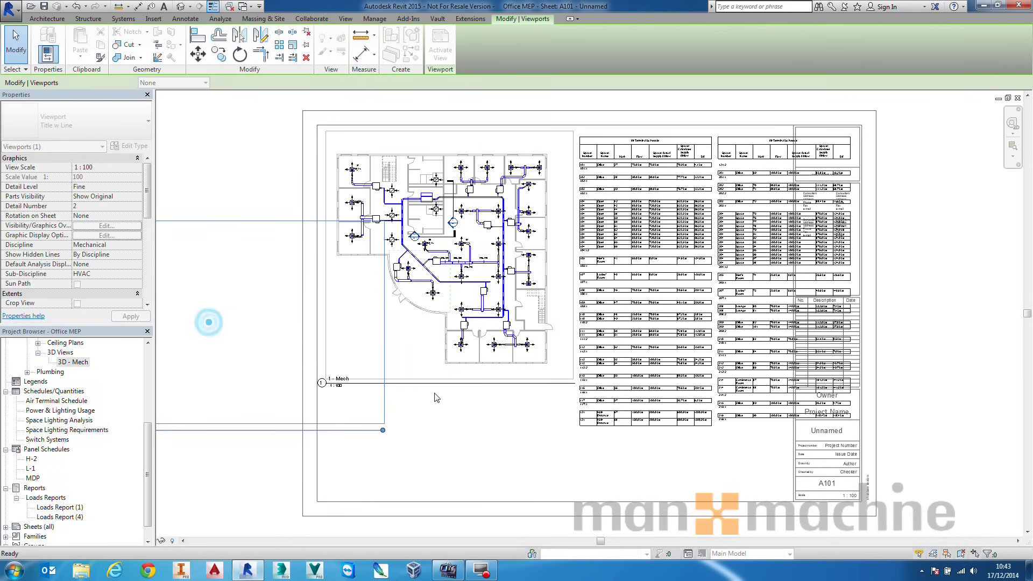
{"action": "middle_click_drag", "start_coordinate": [528, 367], "coordinate": [603, 321]}
{"action": "right_click", "coordinate": [502, 94]}
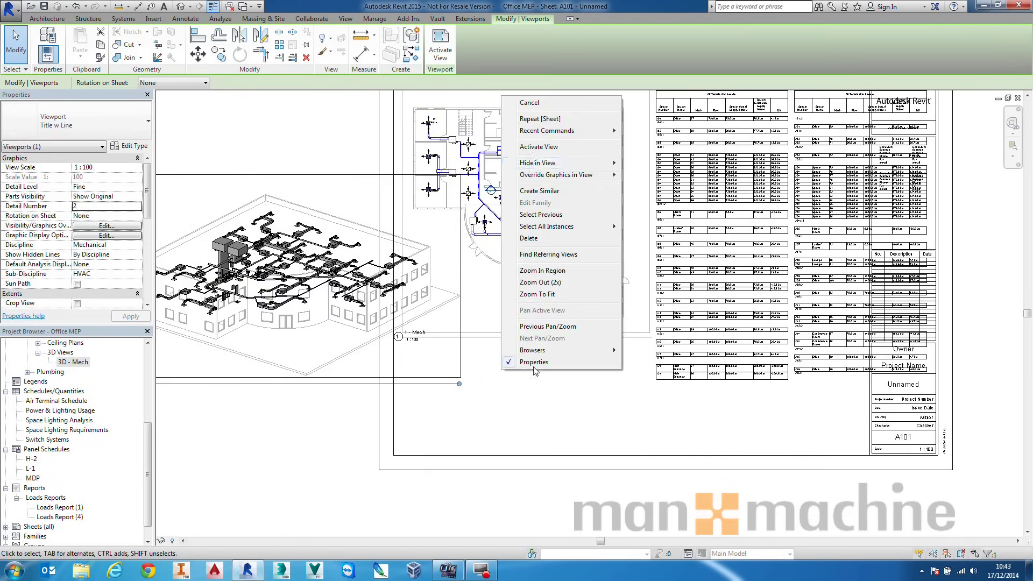
{"action": "left_click", "coordinate": [531, 99]}
Step: Set the 3D viewport's View Scale to 1 : 200
{"action": "left_click", "coordinate": [304, 175]}
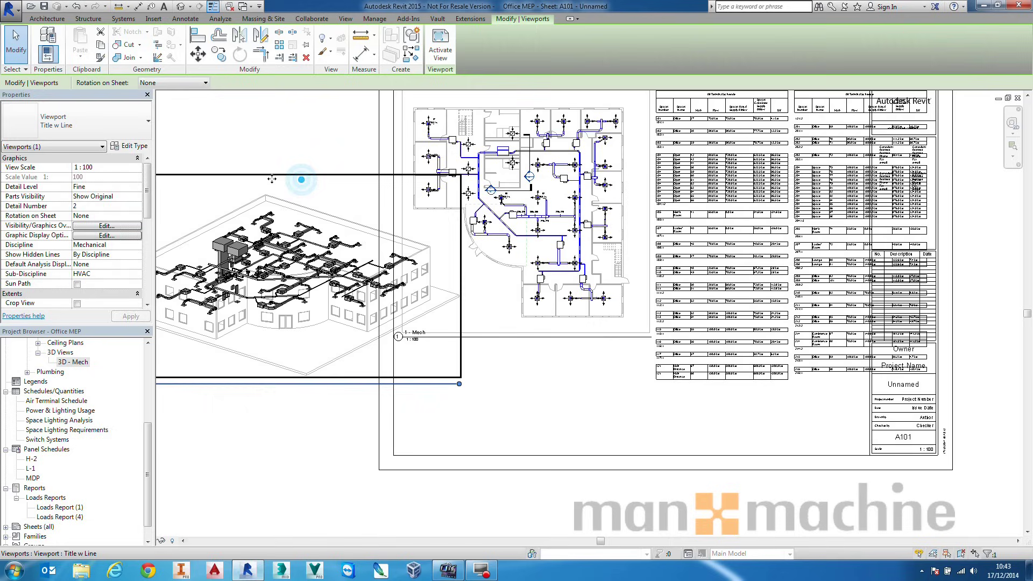
{"action": "left_click", "coordinate": [105, 167]}
{"action": "left_click", "coordinate": [137, 167]}
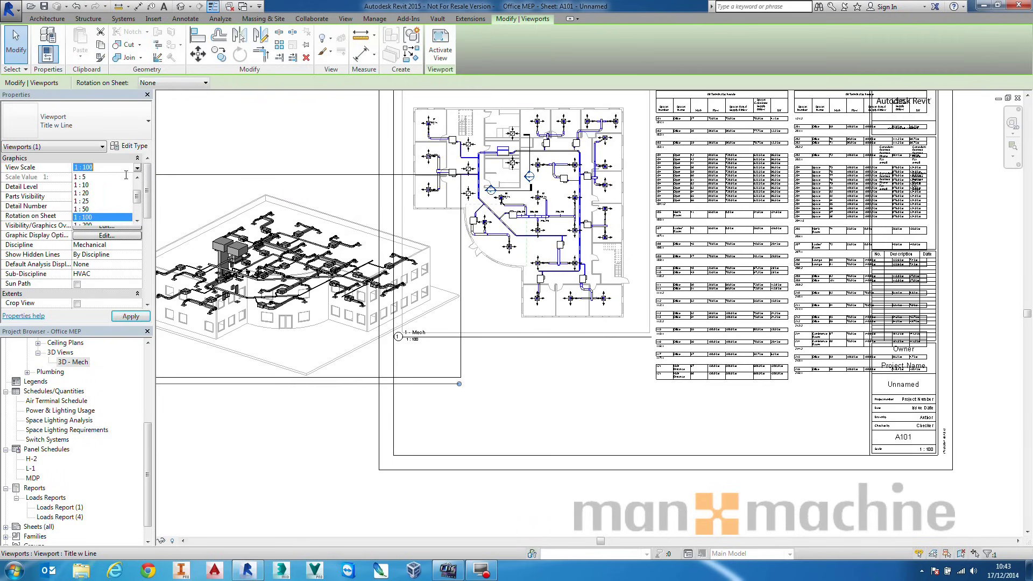
{"action": "left_click", "coordinate": [86, 209]}
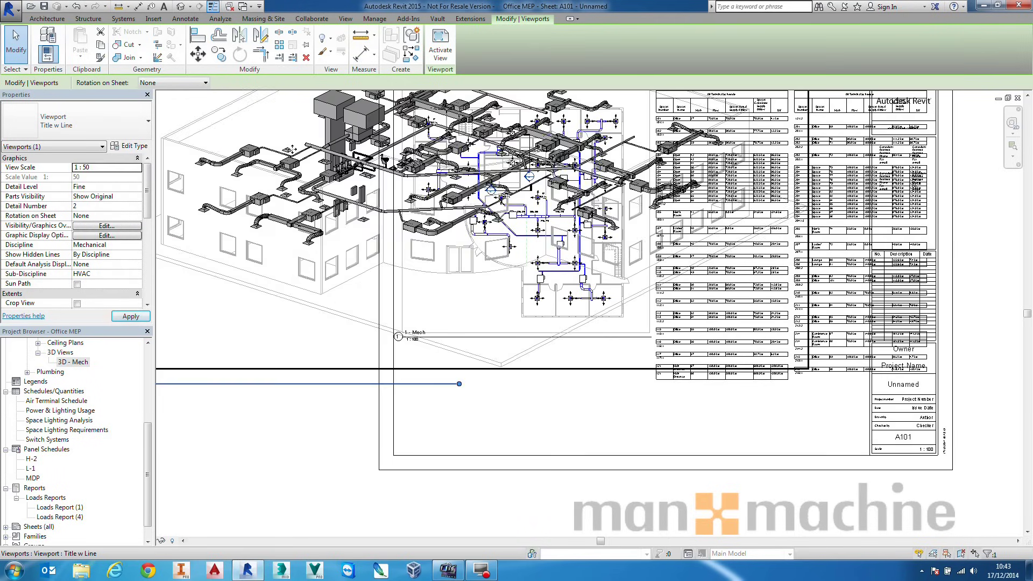
{"action": "left_click", "coordinate": [138, 167]}
{"action": "left_click", "coordinate": [136, 220]}
{"action": "left_click", "coordinate": [107, 217]}
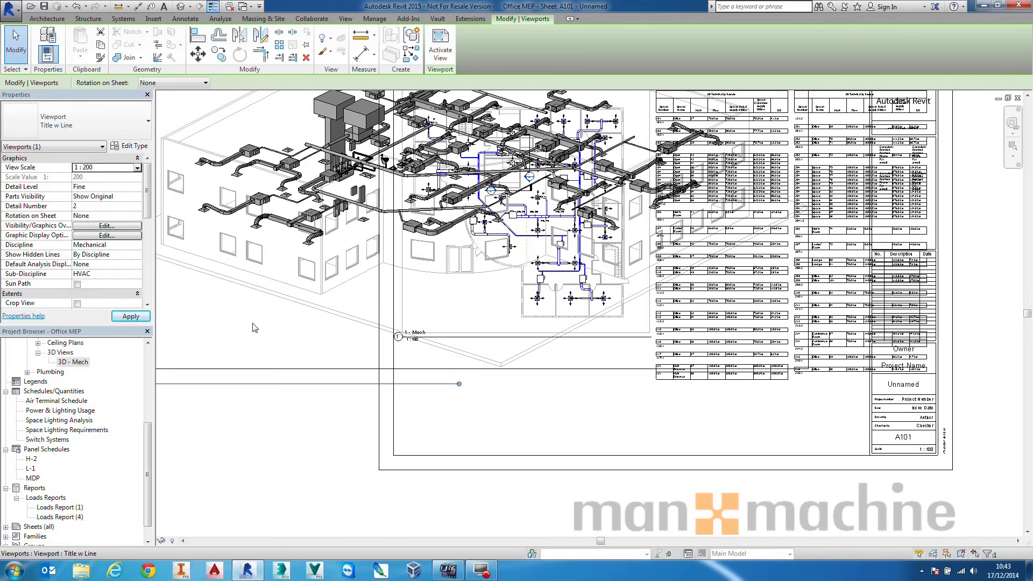
{"action": "left_click", "coordinate": [304, 412]}
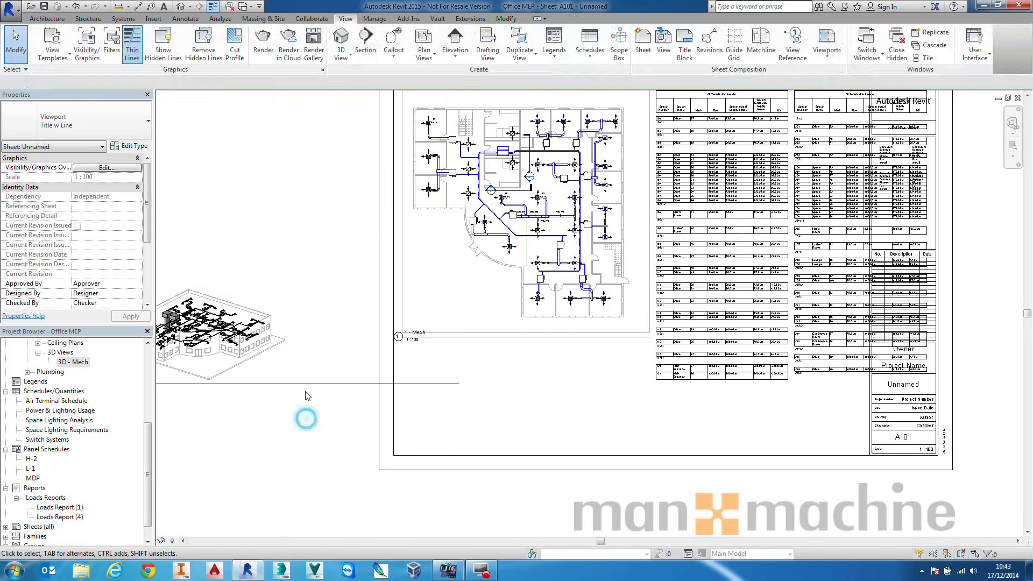
Step: Shorten the 3D view's title line and move the viewport below the floor plan
{"action": "left_click", "coordinate": [283, 329]}
{"action": "left_click_drag", "start_coordinate": [459, 385], "coordinate": [286, 383]}
{"action": "left_click", "coordinate": [311, 349]}
{"action": "left_click_drag", "start_coordinate": [254, 322], "coordinate": [565, 386]}
Step: Place the 3D - Mech view on sheet A101 below the 1 - Mech floor plan
{"action": "left_click", "coordinate": [265, 262]}
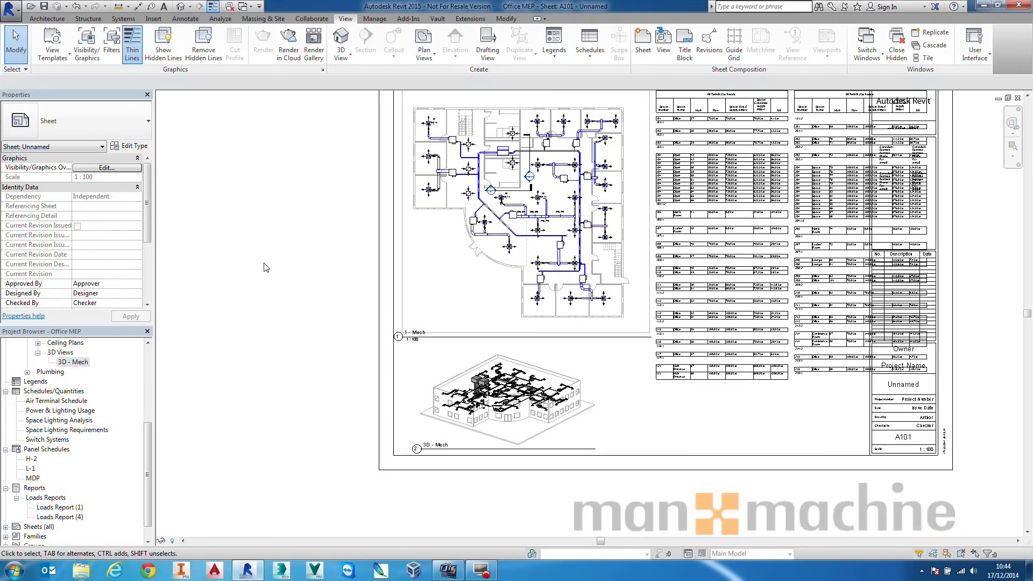
{"action": "left_click", "coordinate": [486, 575]}
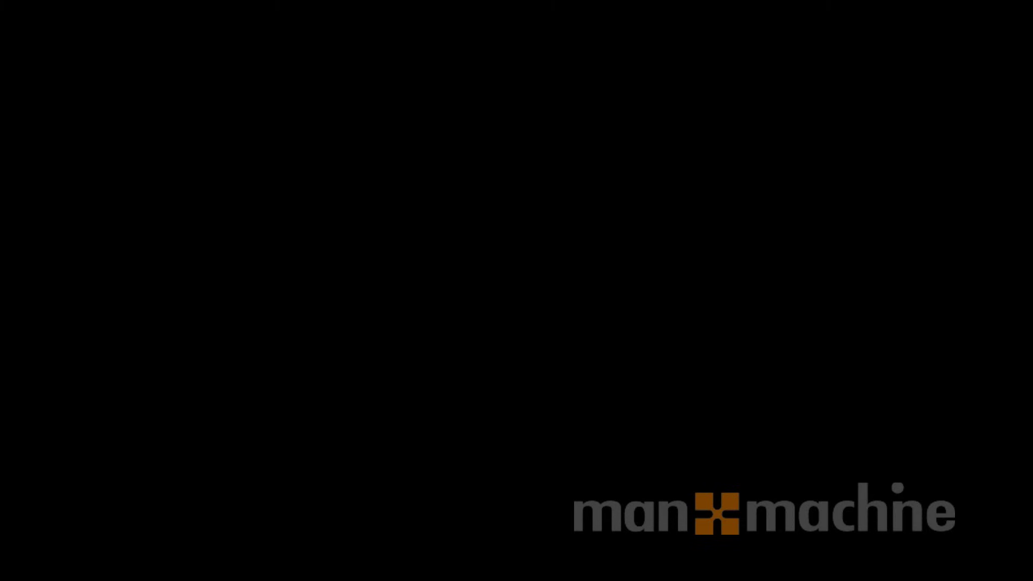